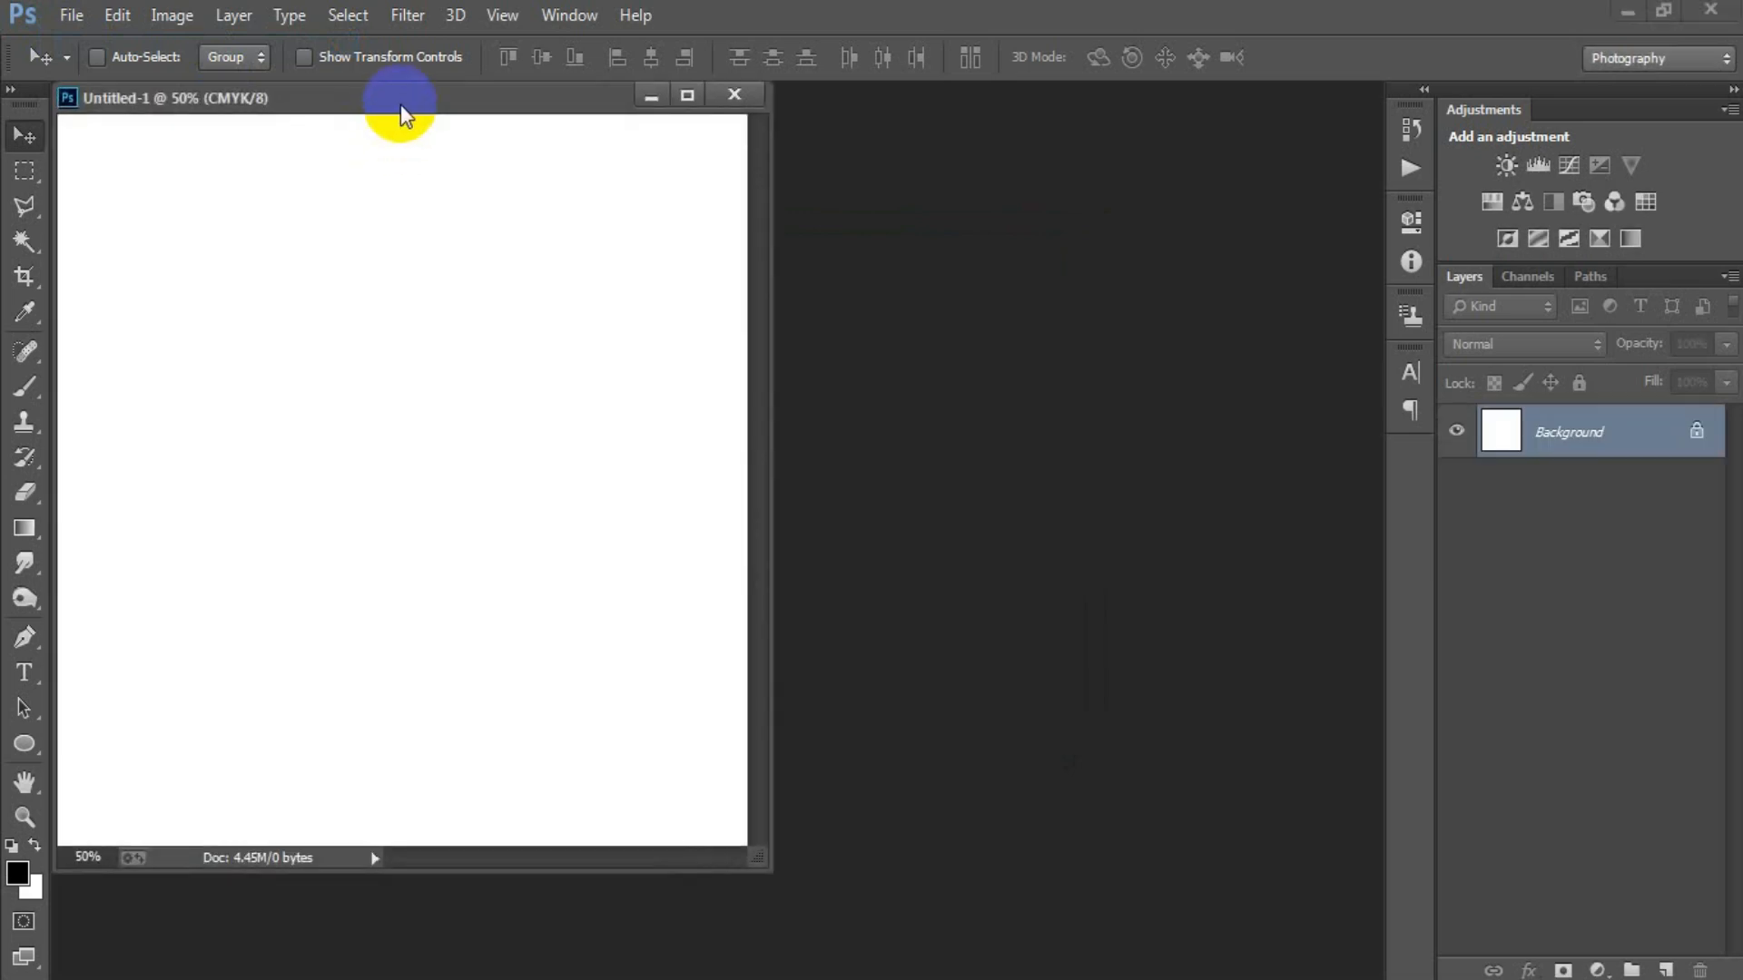
Dock the document window and add a dark grey Solid Color fill layer above the background.
drag(401, 106, 591, 121)
click(1594, 967)
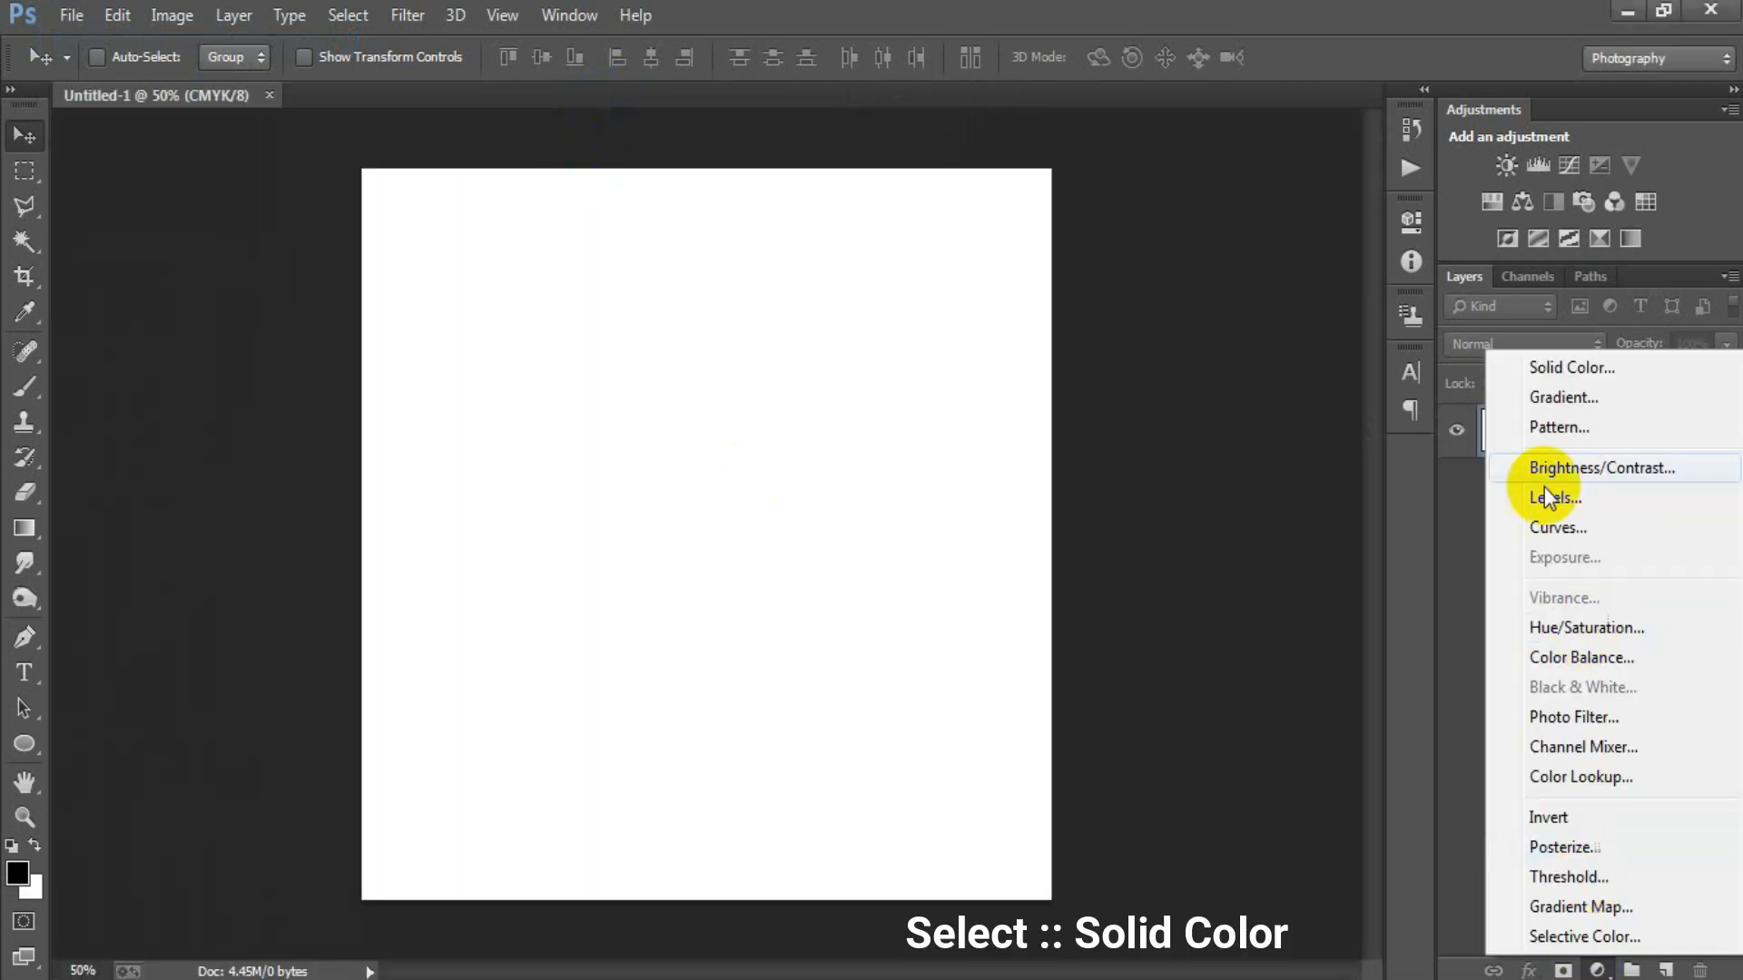
click(1533, 368)
drag(871, 454, 641, 520)
click(1289, 261)
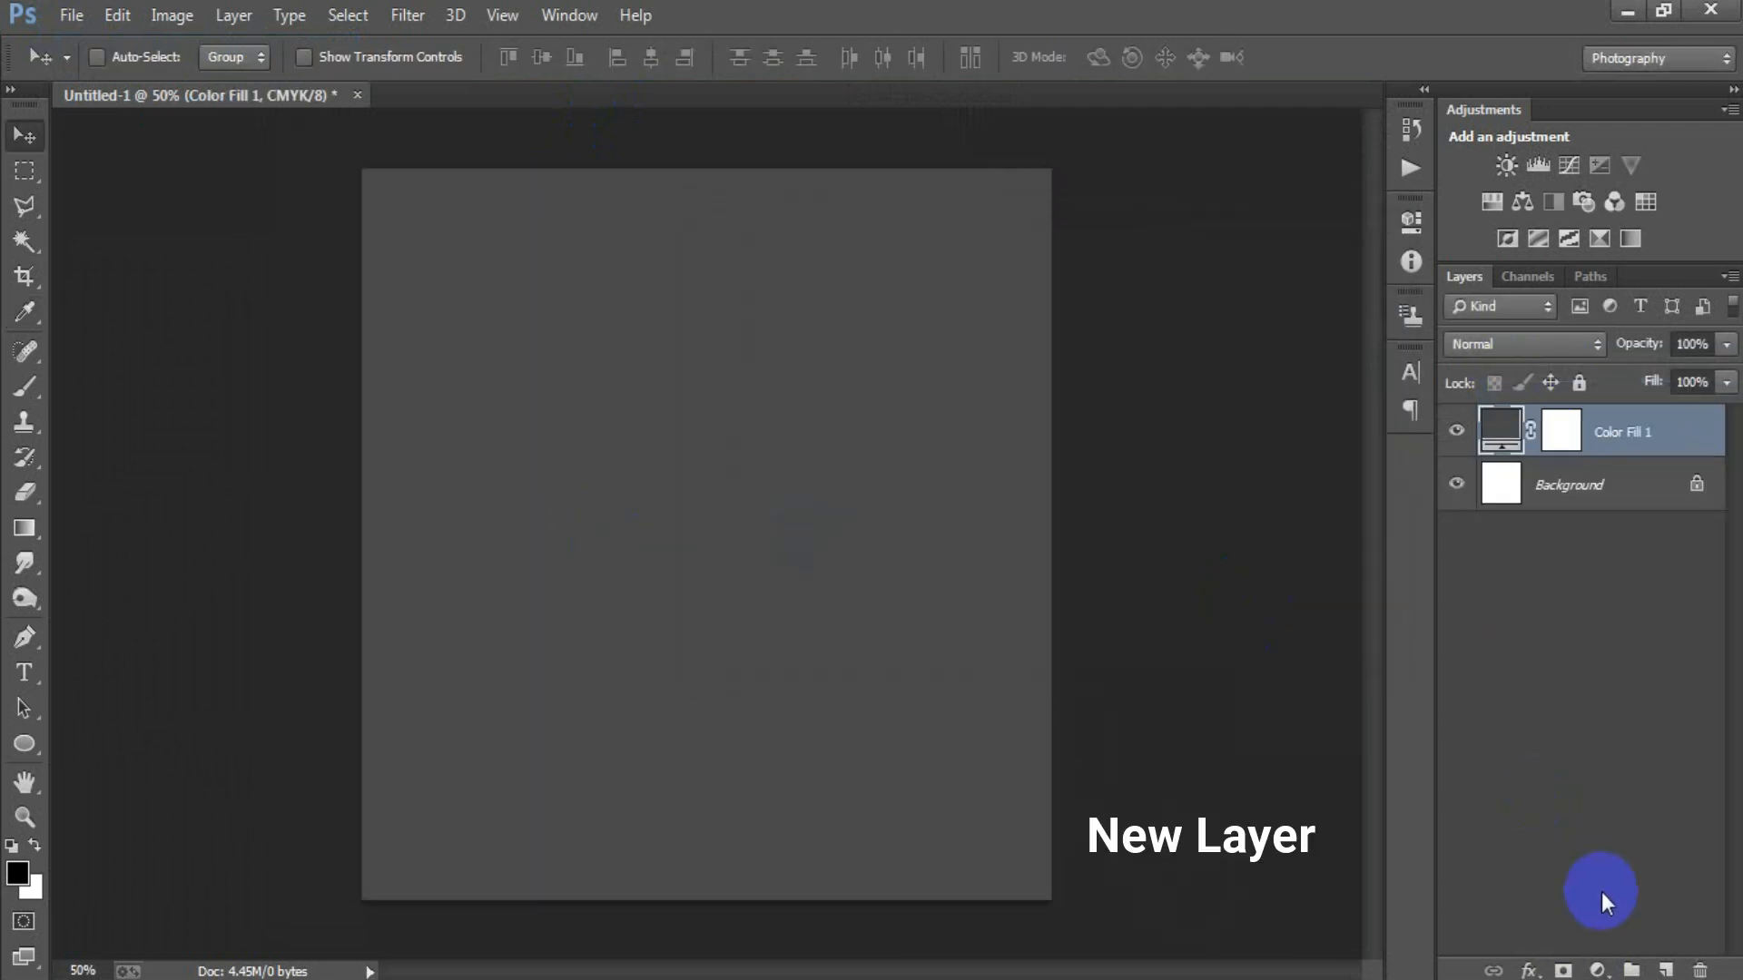
Add a new layer and draw a filled circle about 782 px in diameter with the Ellipse tool.
click(1668, 969)
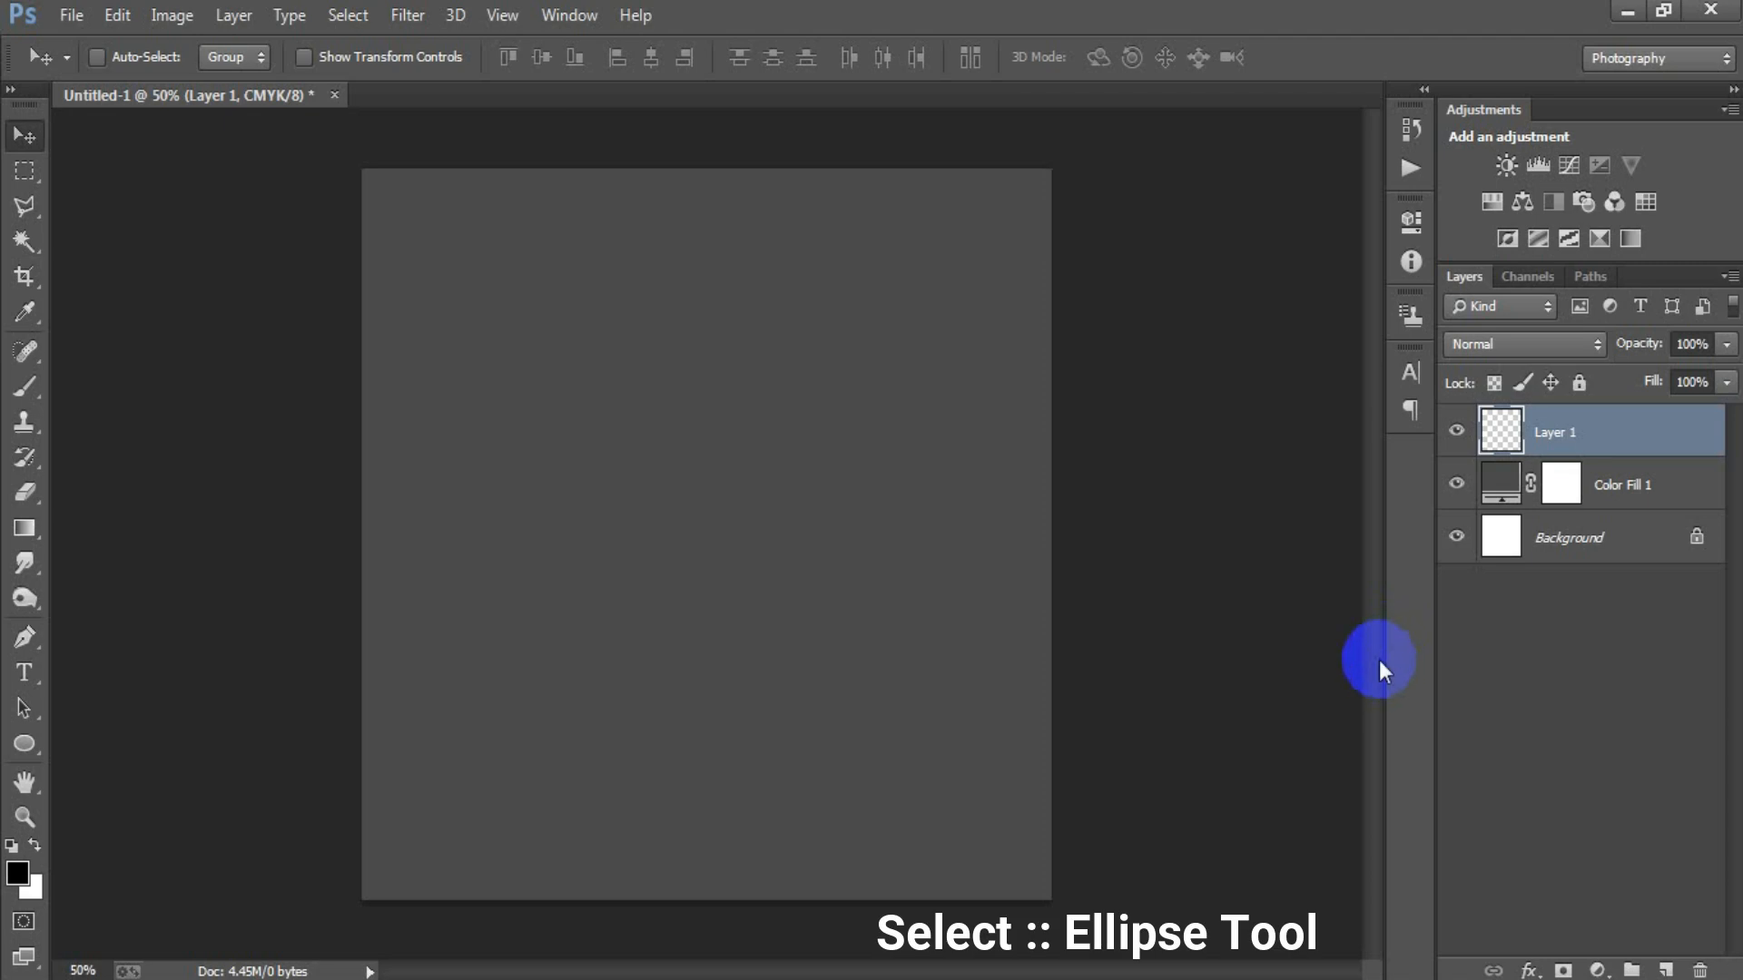
click(26, 753)
click(151, 784)
drag(508, 322, 995, 901)
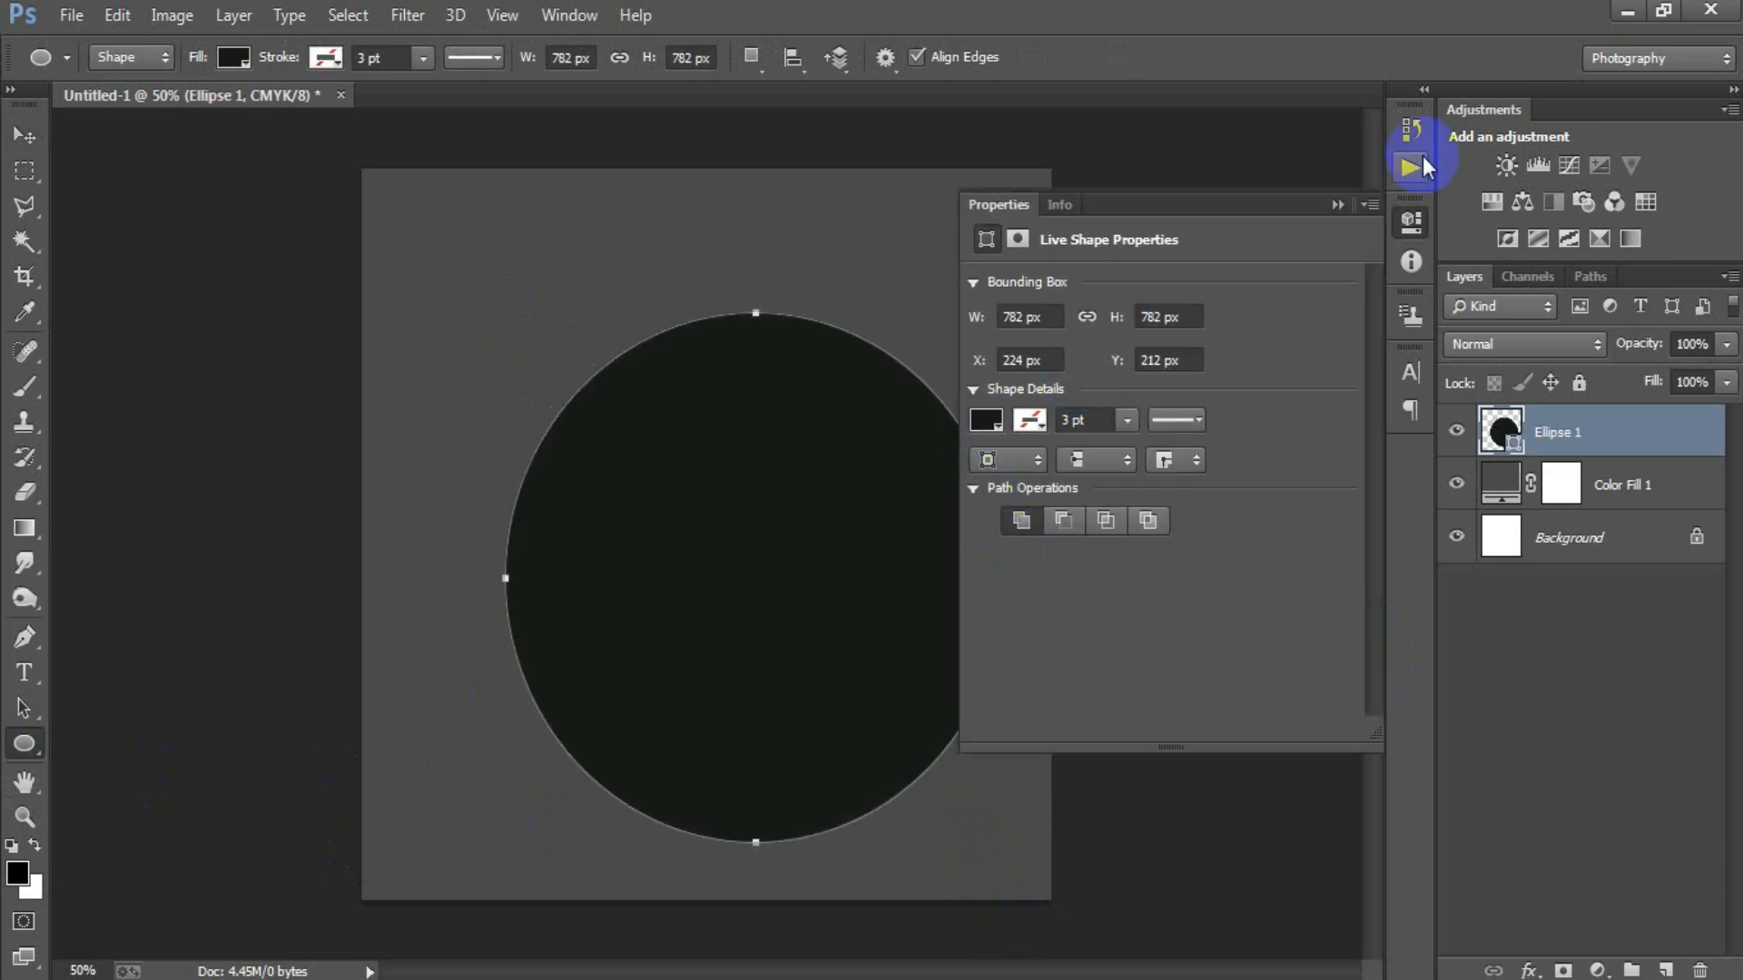
click(1338, 205)
Move the circle up toward the middle of the canvas and change its fill to black.
click(16, 141)
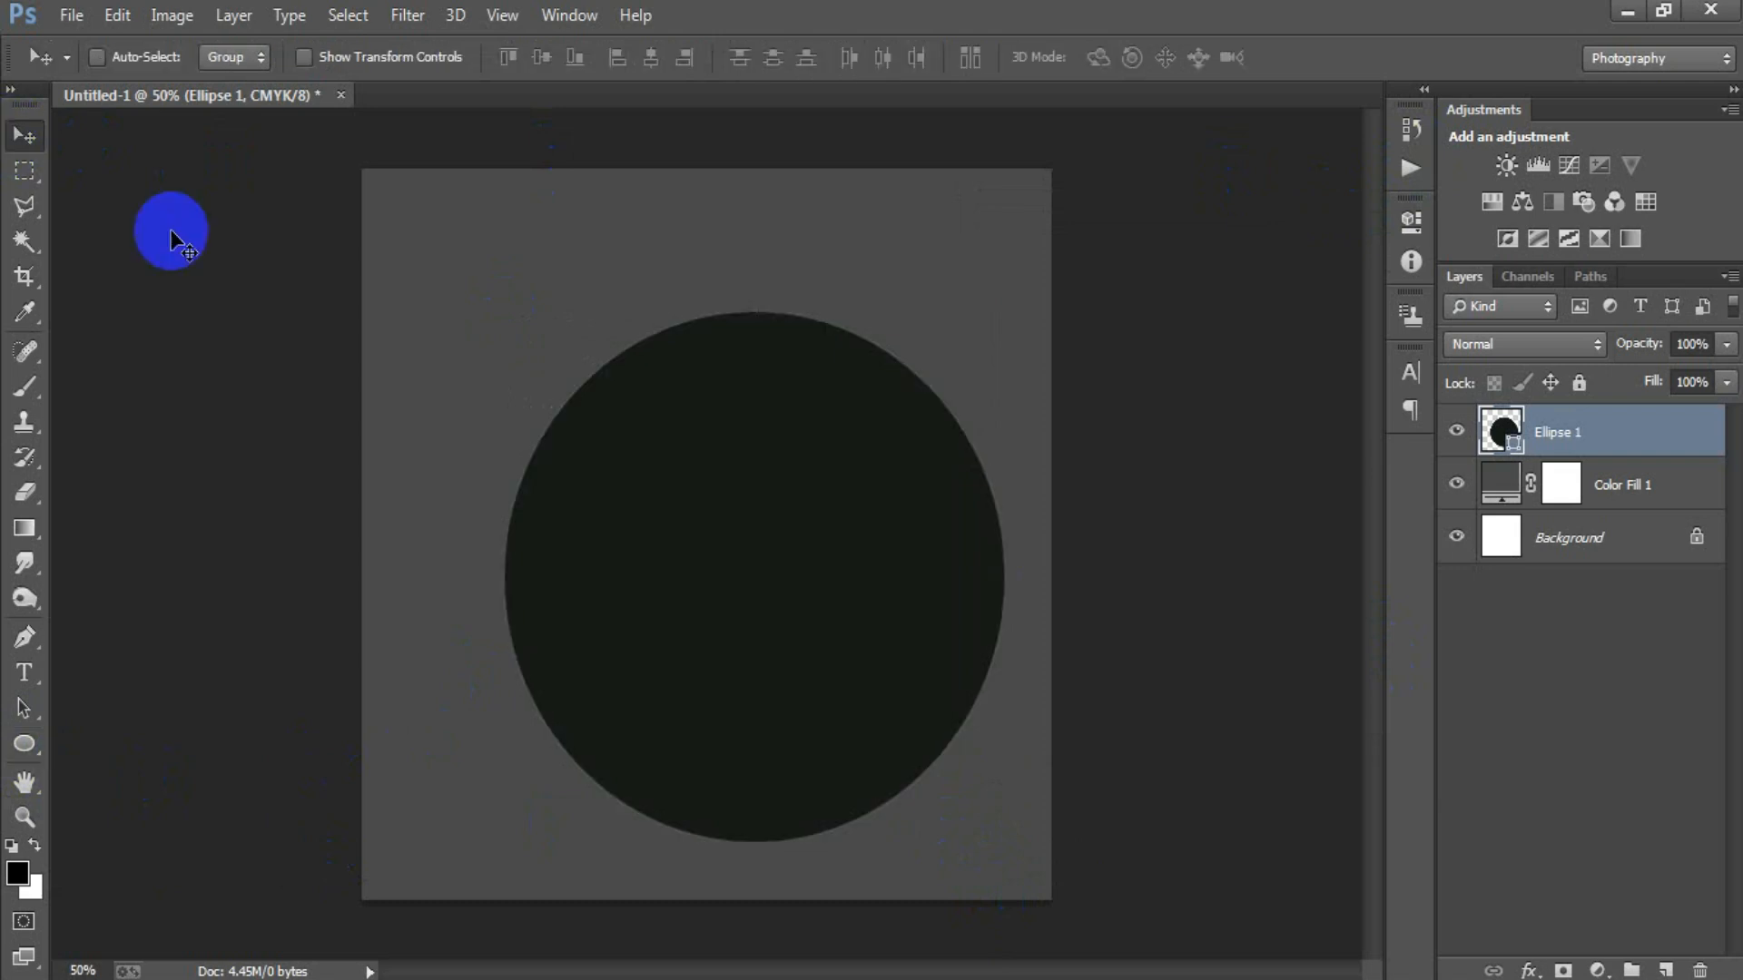
drag(777, 640, 720, 584)
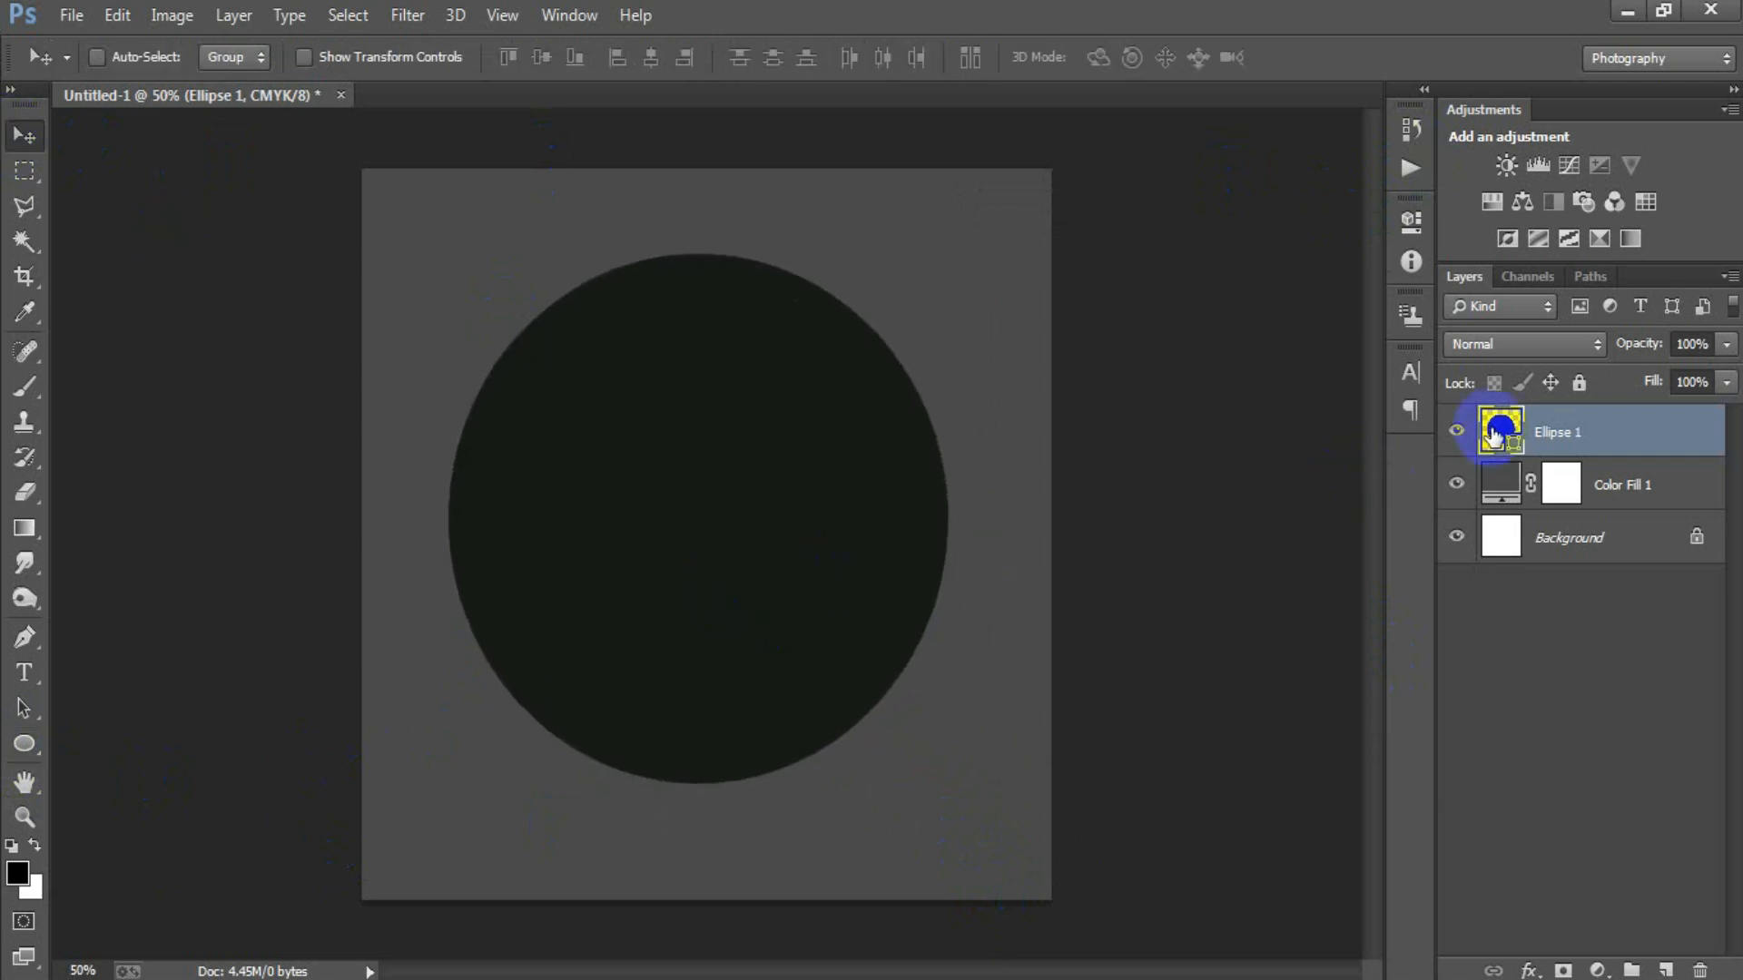
double_click(1498, 434)
drag(902, 514, 611, 668)
click(1269, 266)
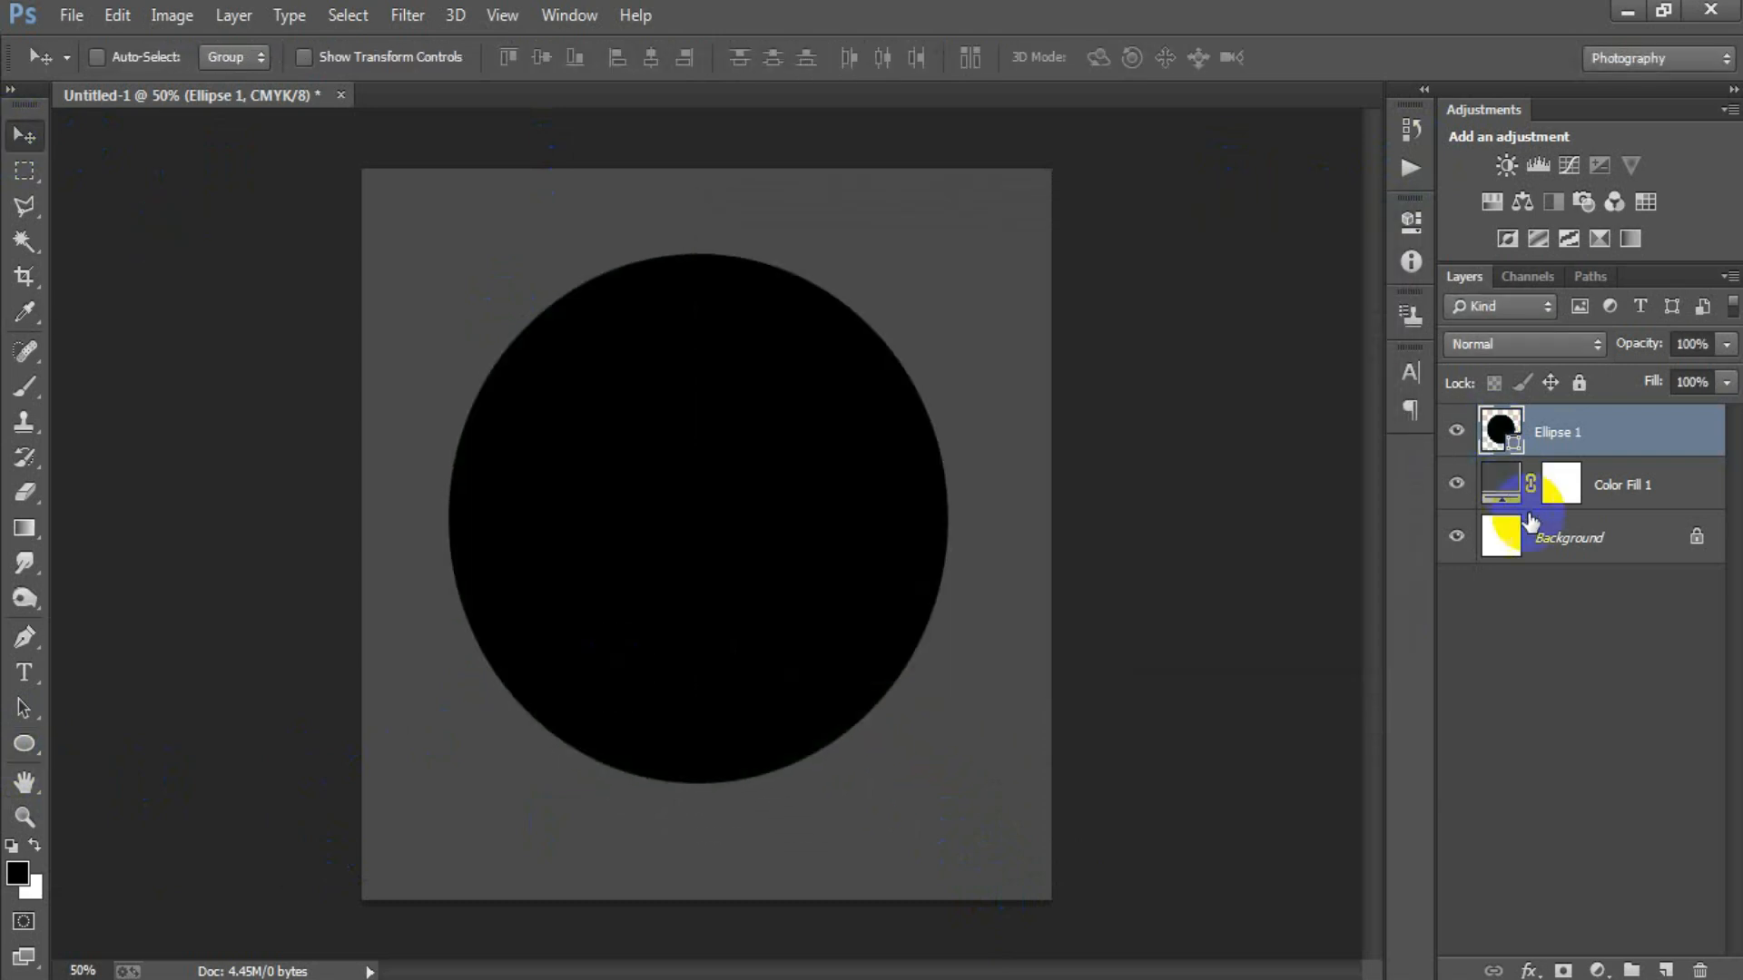
Align the horizontal centres of the black circle and the Background layer, then reselect only the circle's layer.
ctrl+click(1566, 539)
click(651, 58)
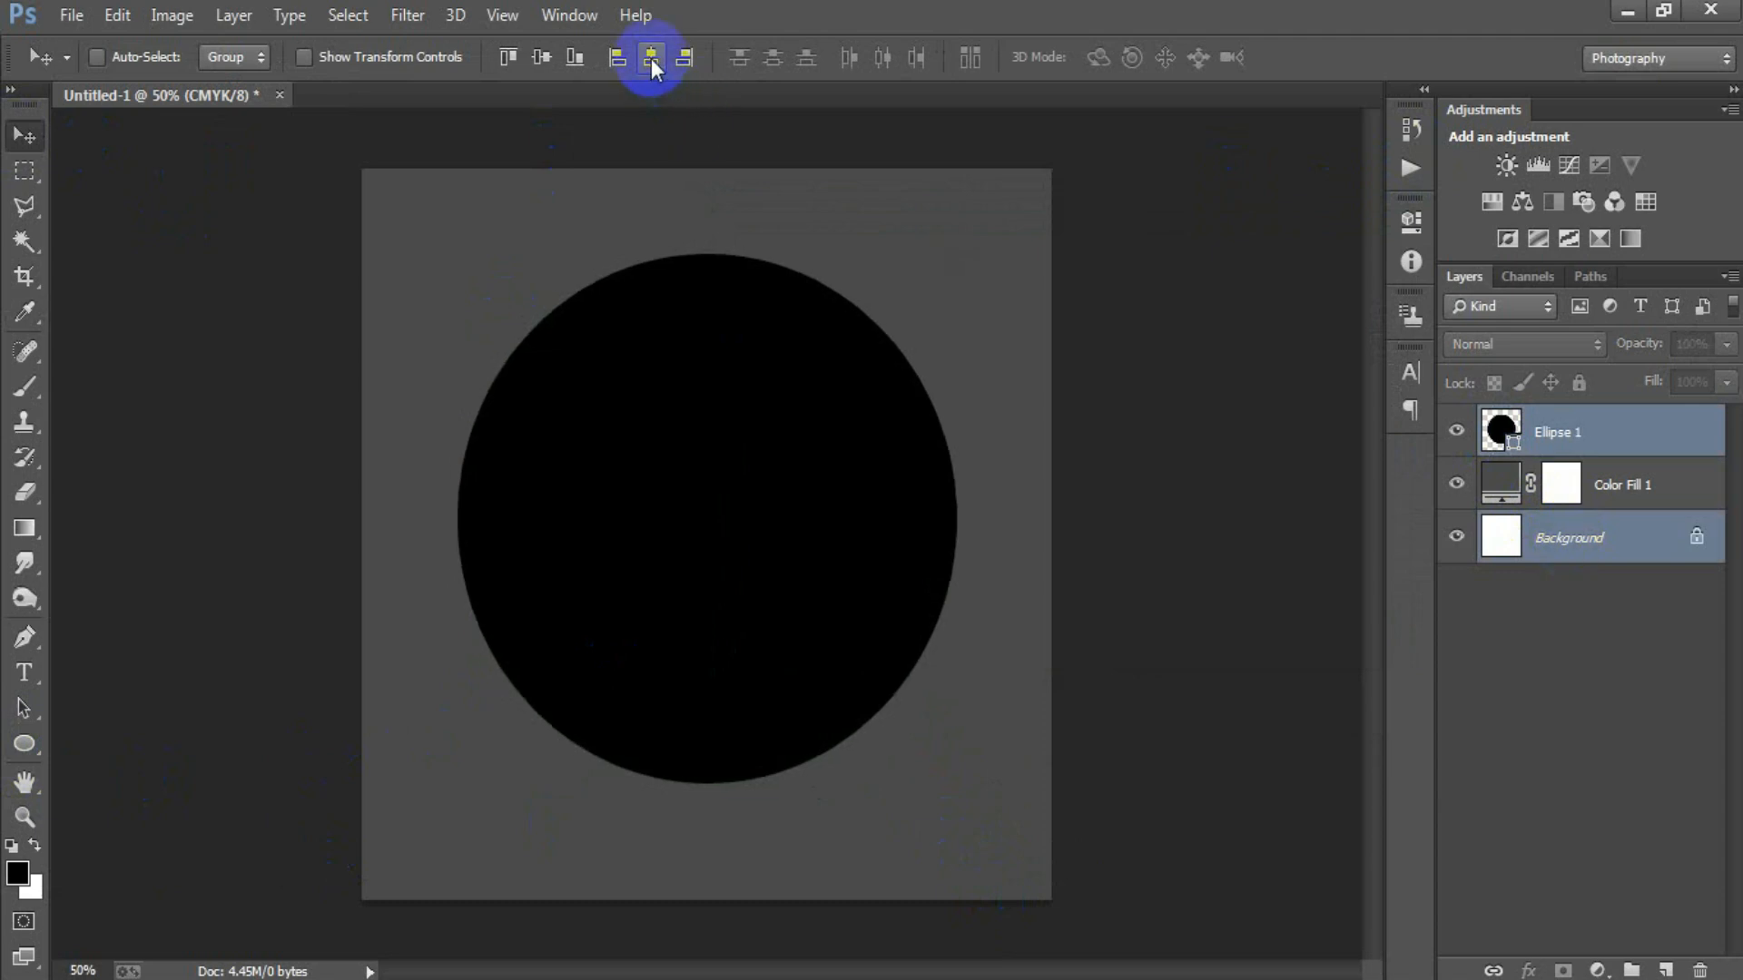
click(1499, 436)
click(1457, 432)
click(1459, 437)
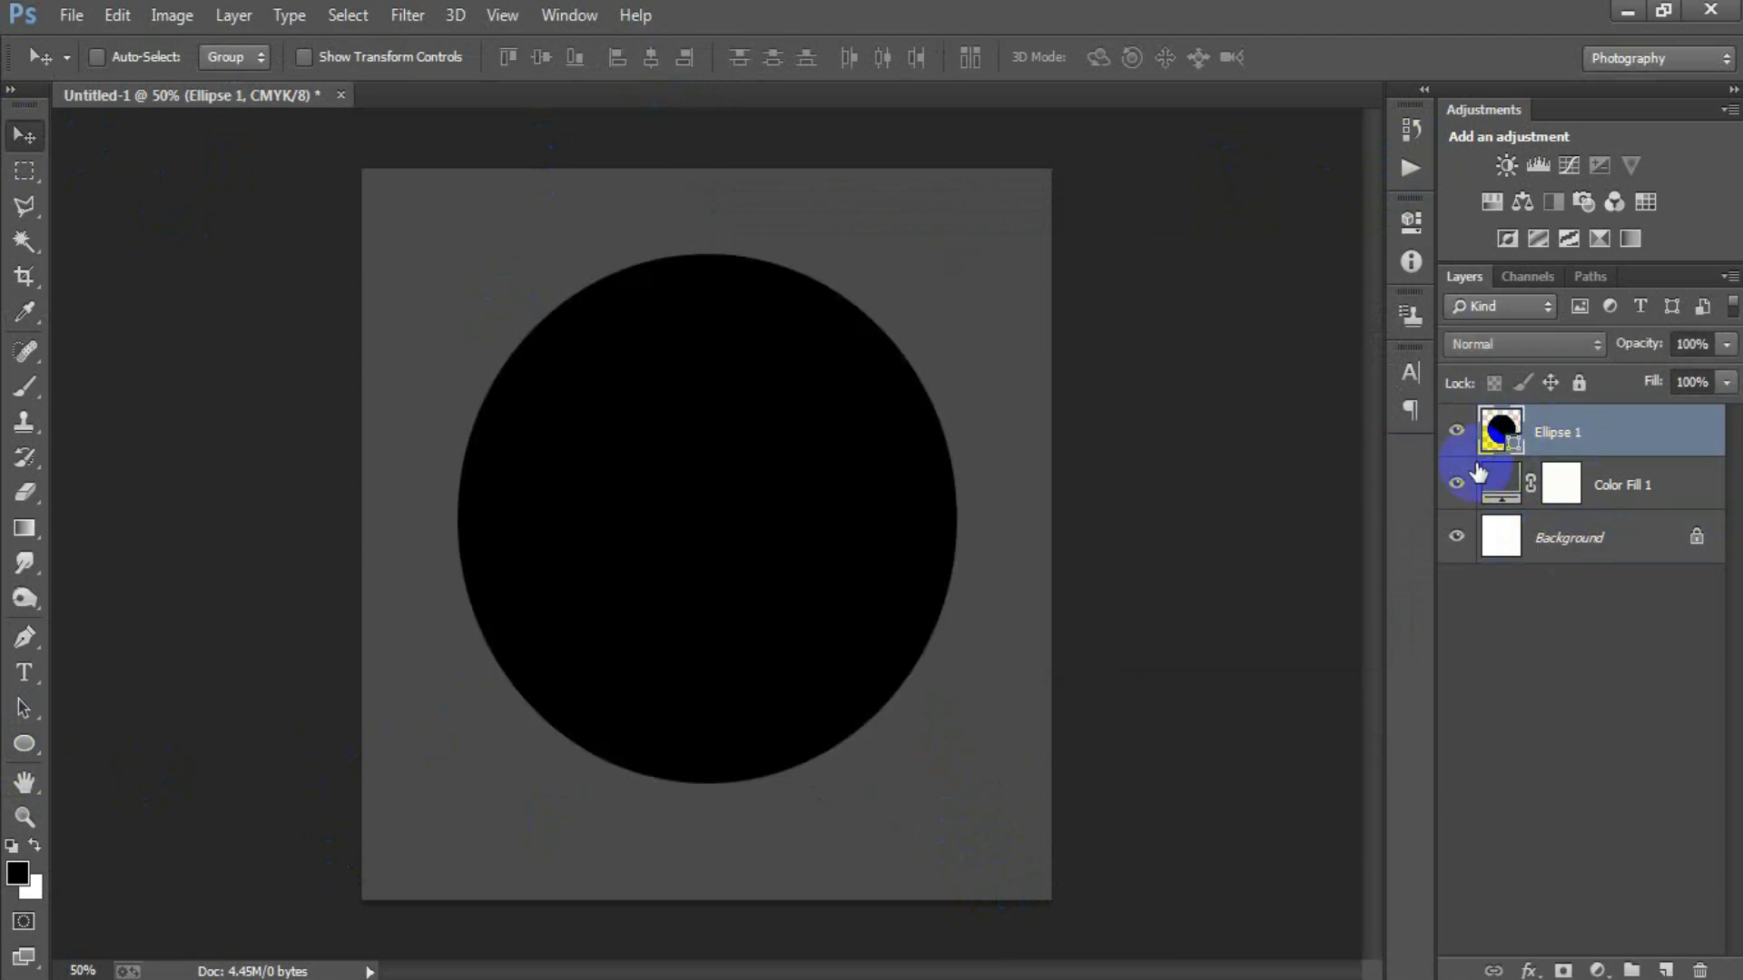
Duplicate the black circle and set the copy's fill colour to 1C7C81.
key(ctrl+j)
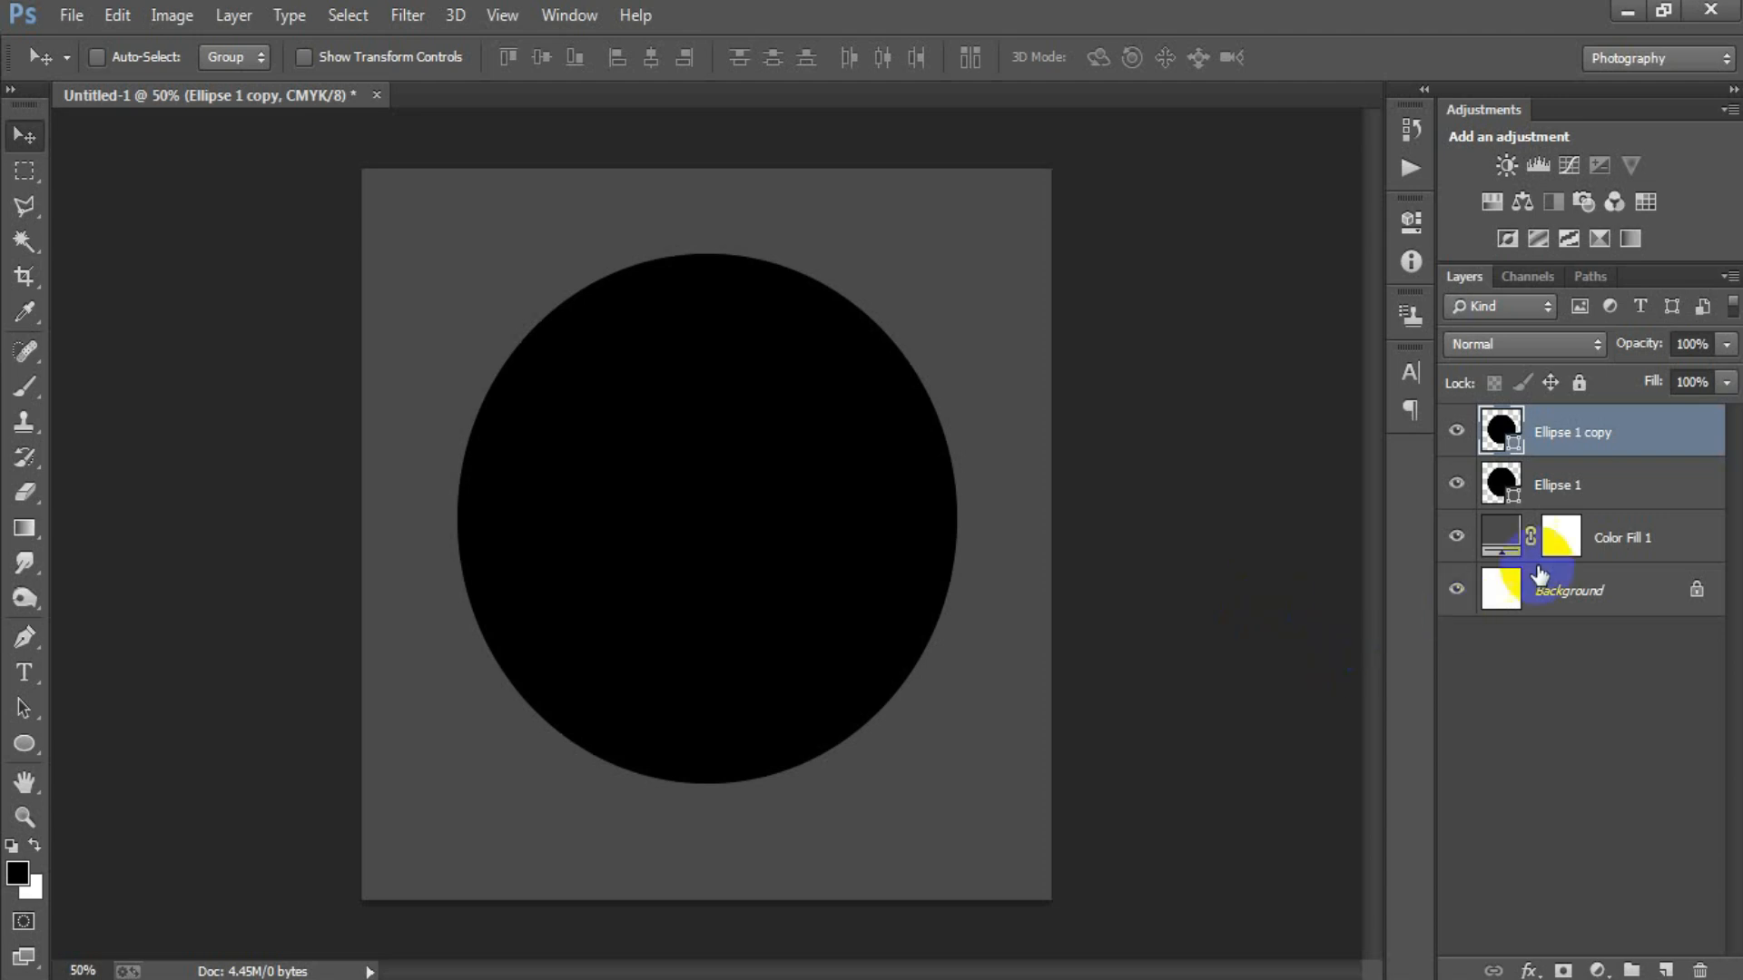
double_click(1499, 436)
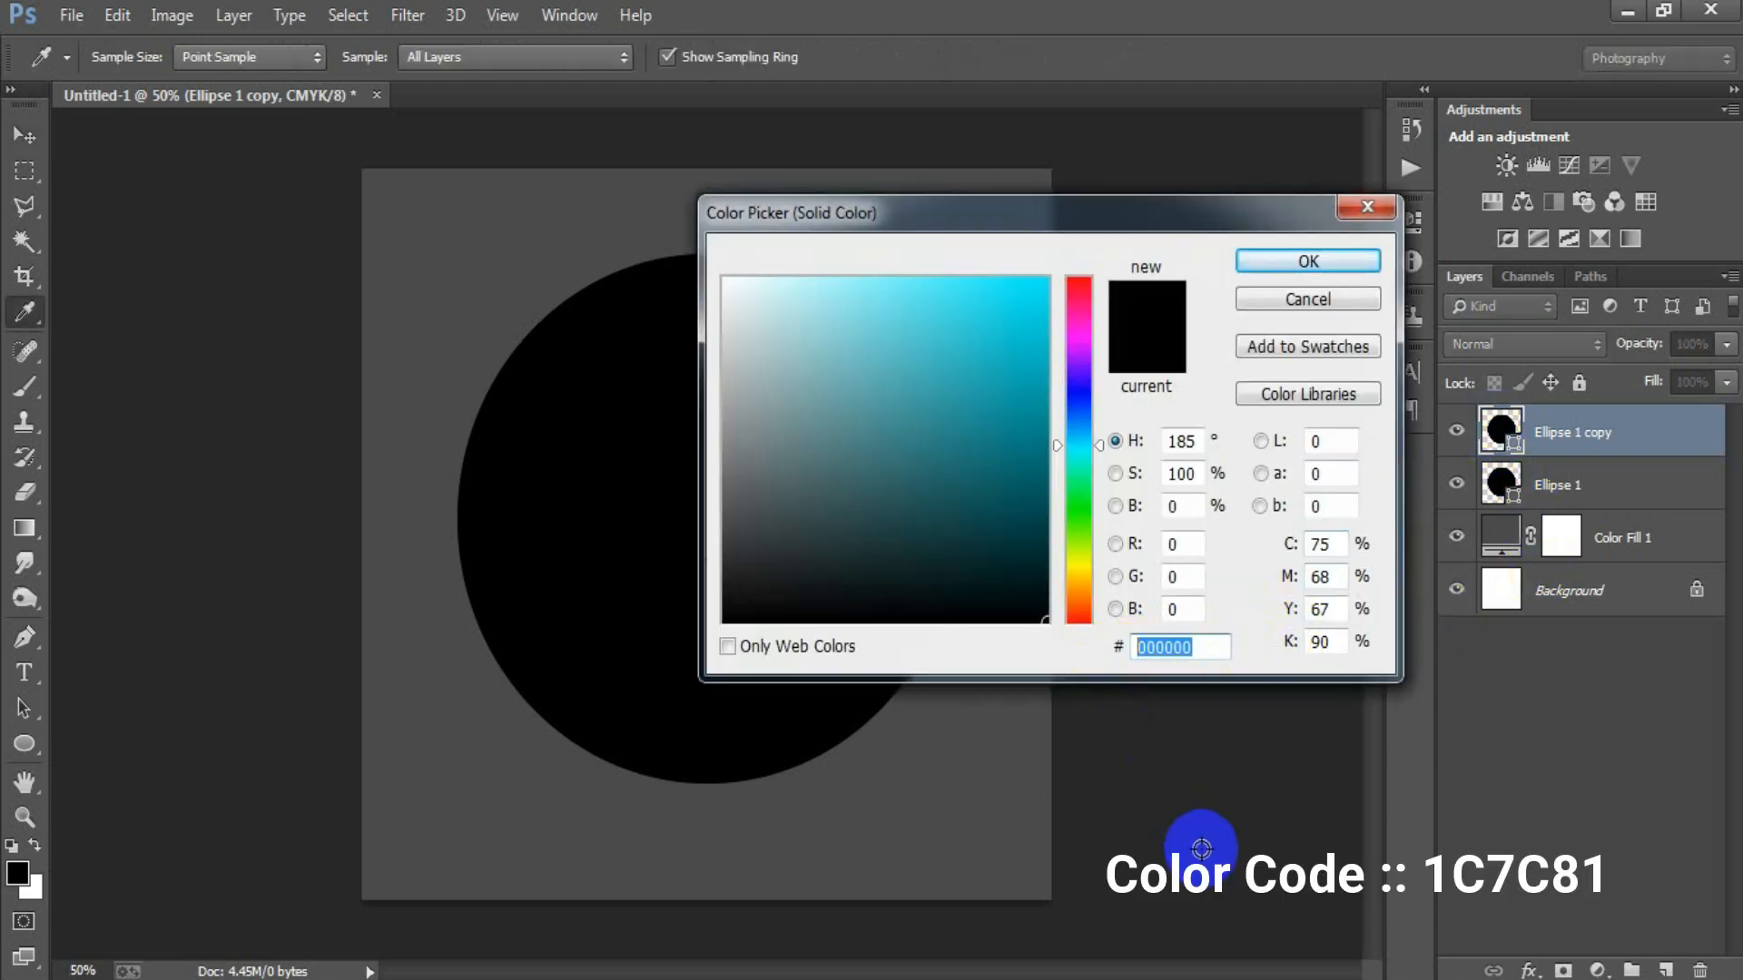
text(1C)
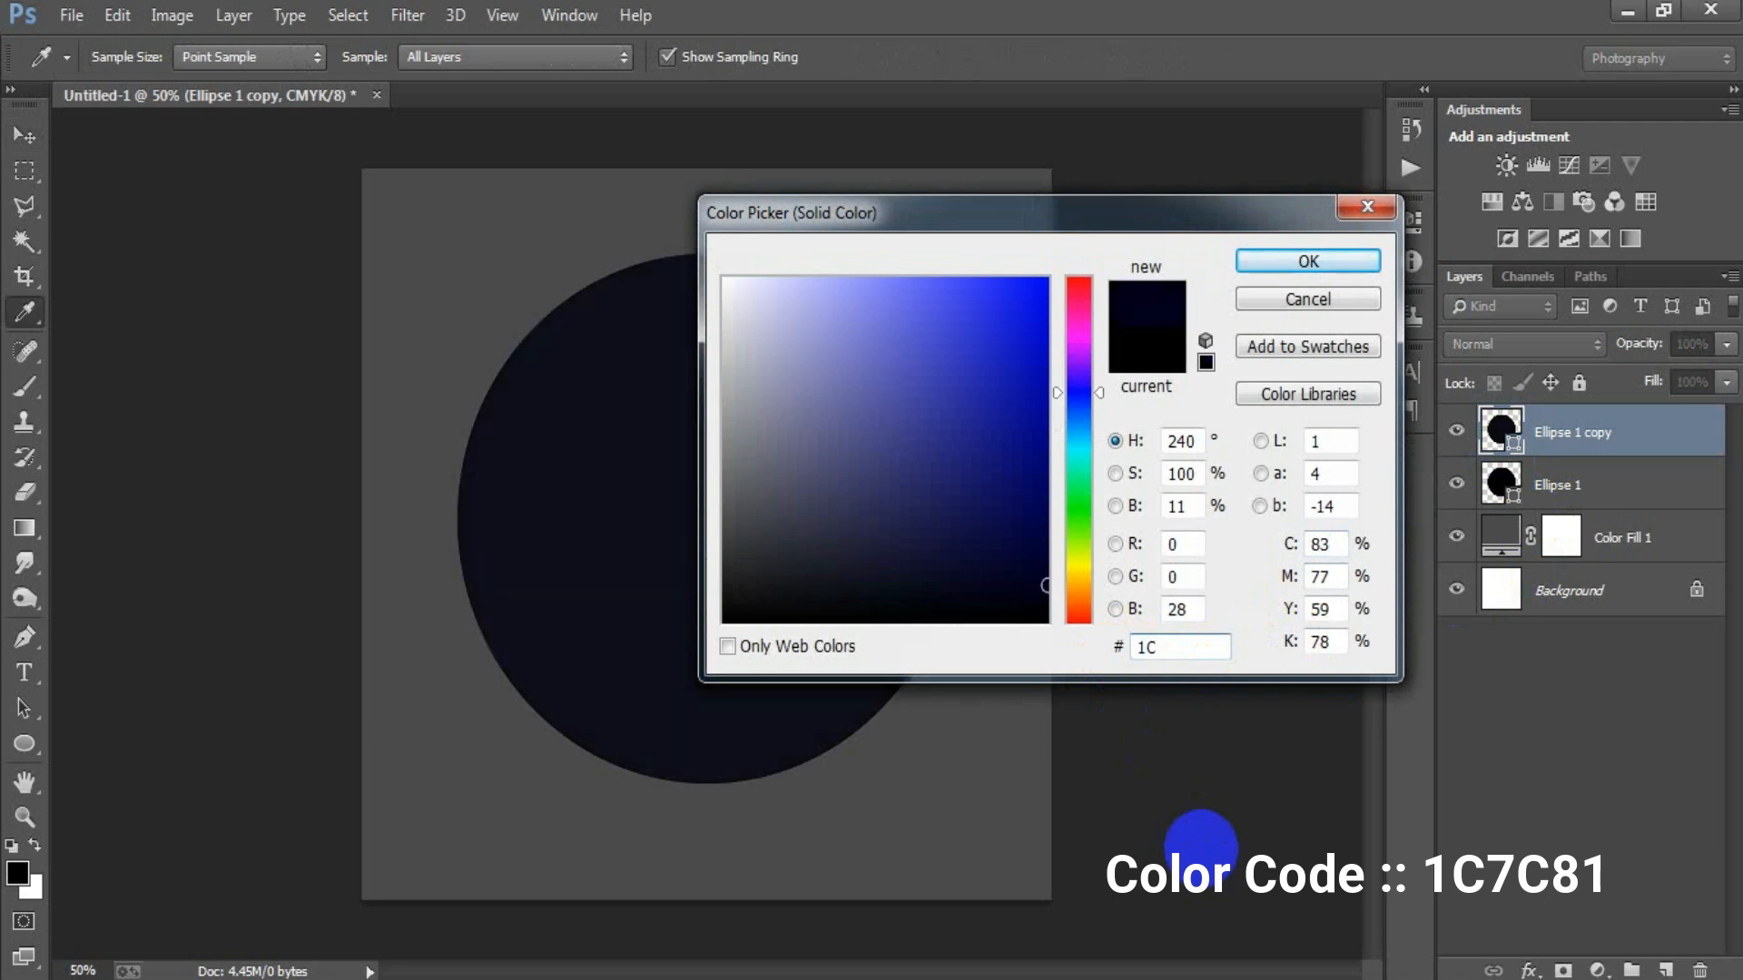
text(7C81)
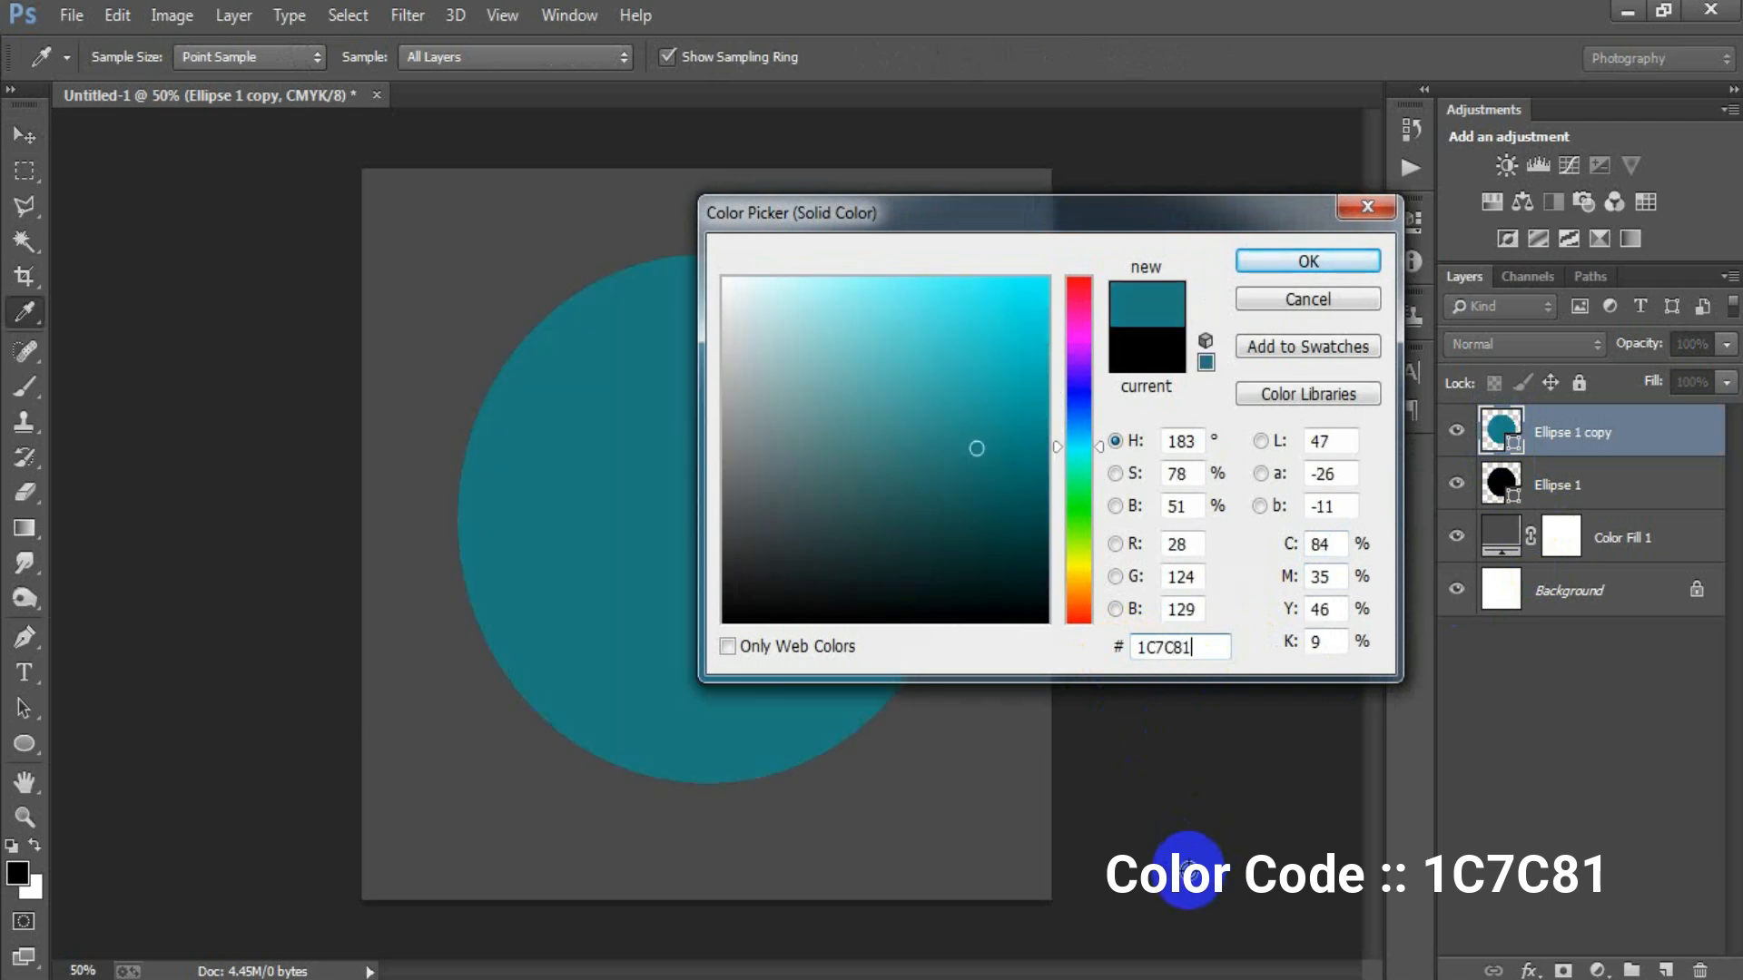
click(1300, 265)
Scale the teal circle down proportionally about its centre, leaving a black ring around it.
key(ctrl+t)
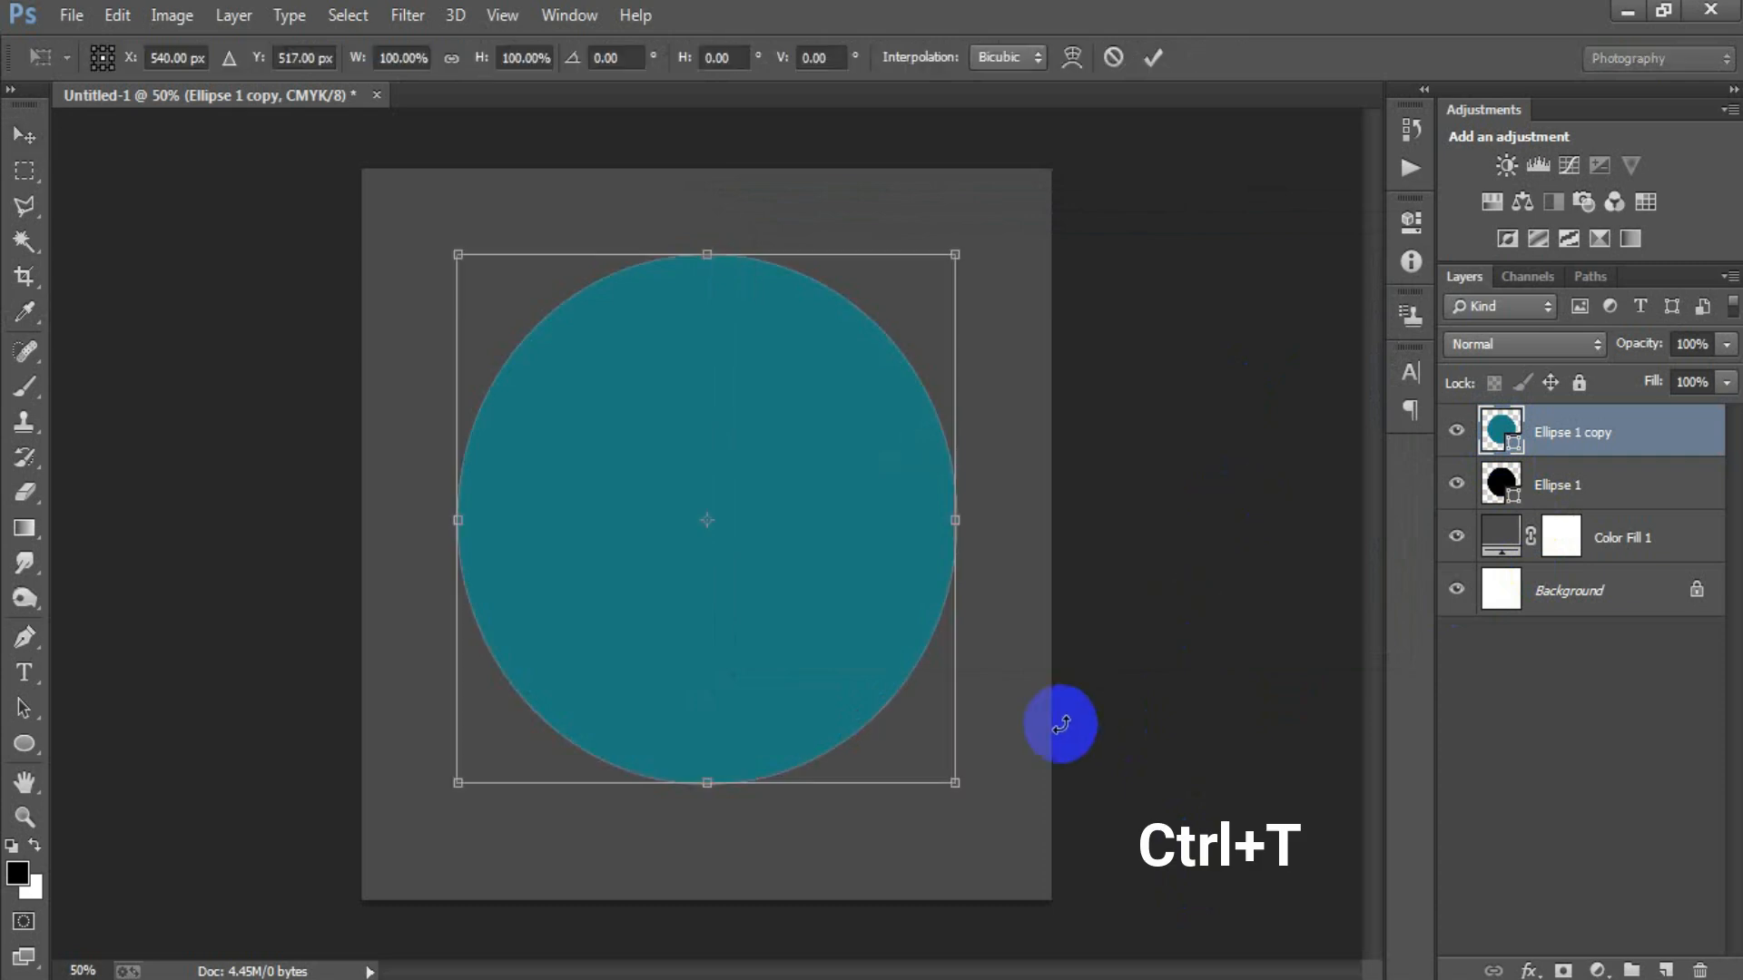
drag(955, 780, 931, 757)
click(1153, 61)
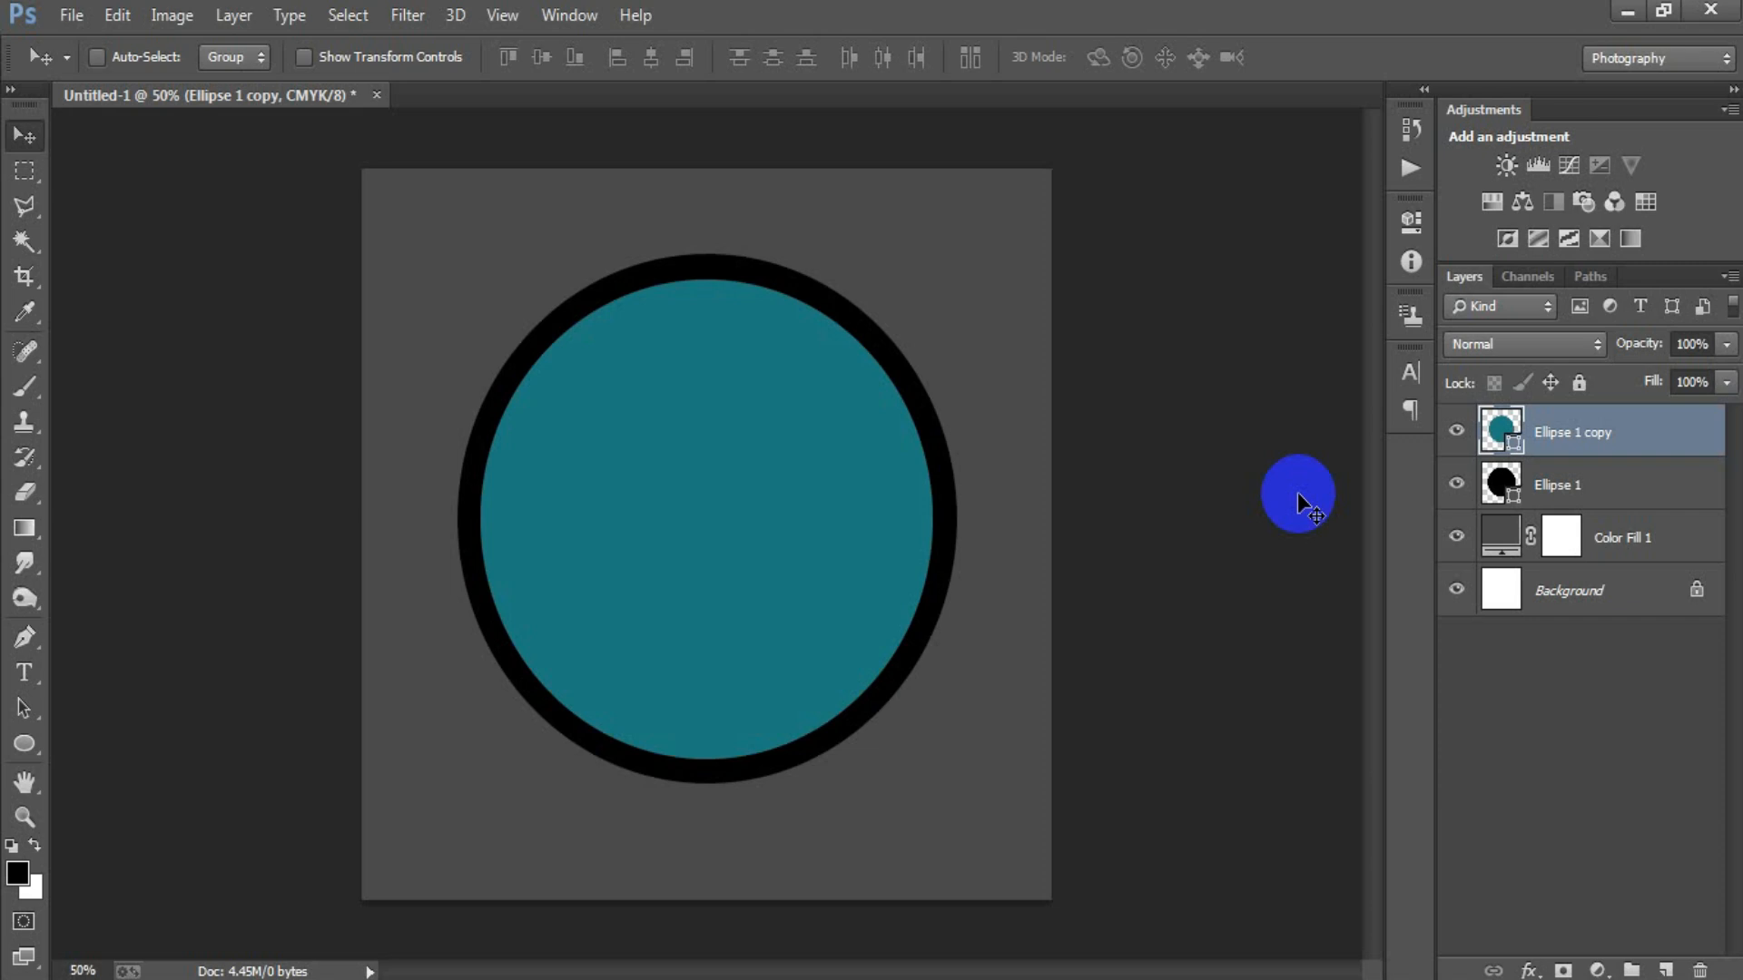
Duplicate the teal circle and set the copy's fill colour to 54AEB2.
key(ctrl+j)
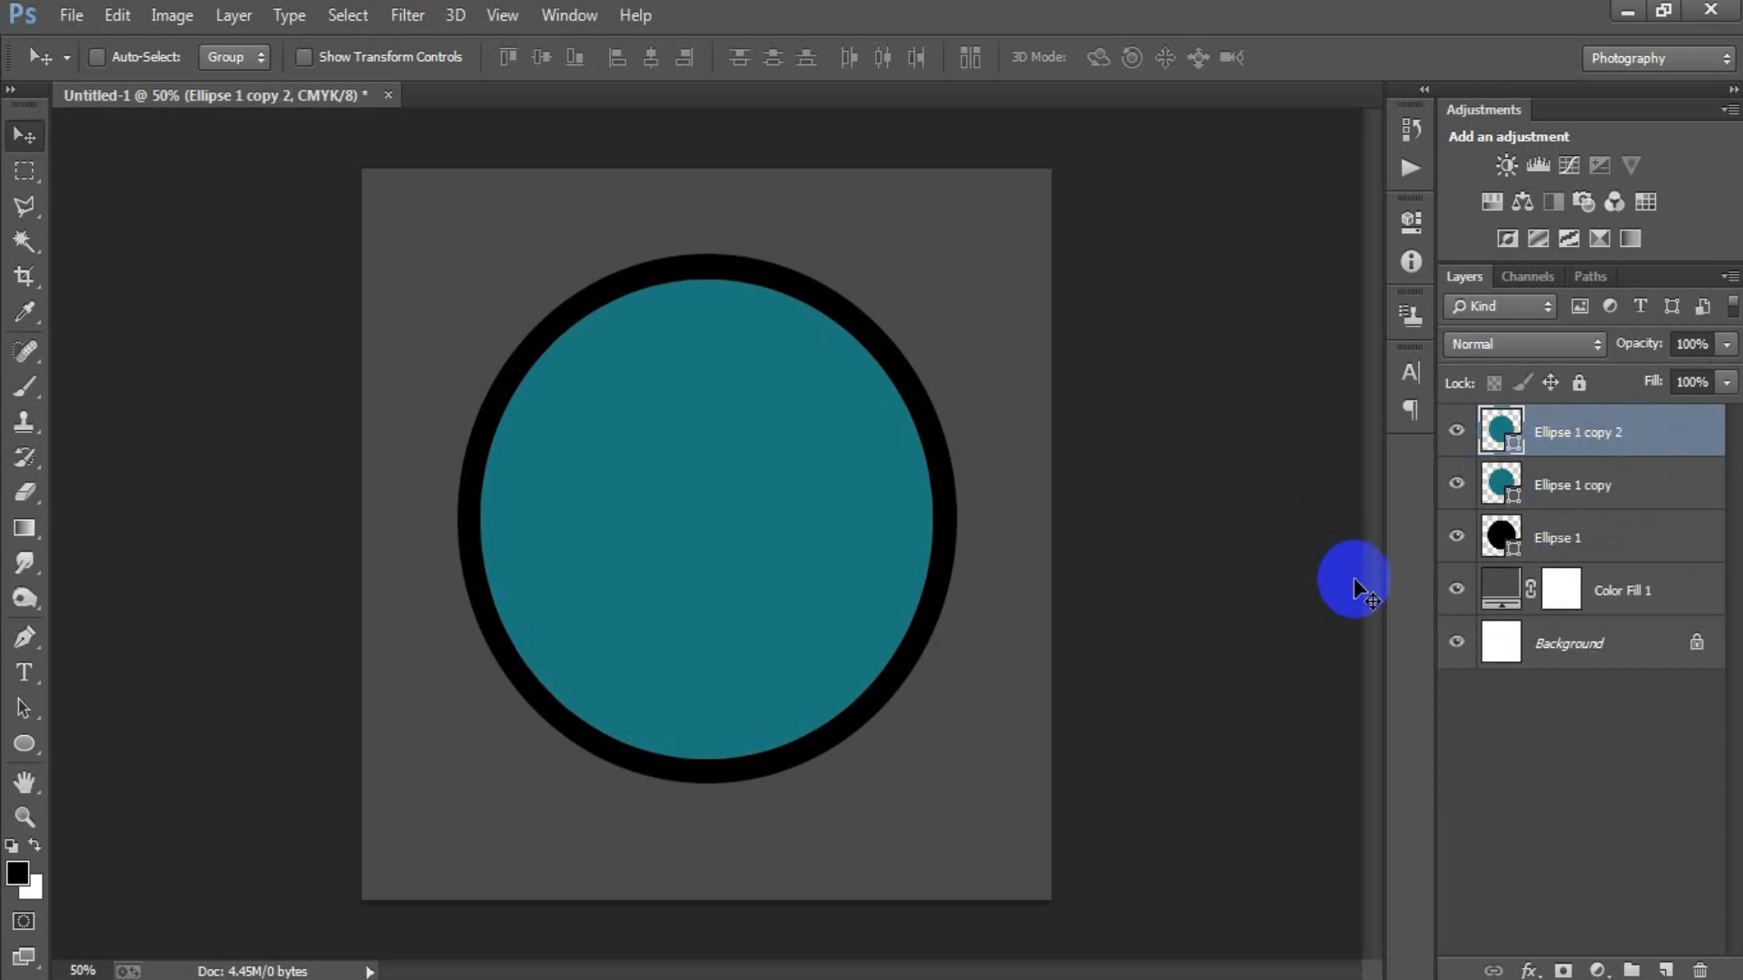
double_click(1498, 433)
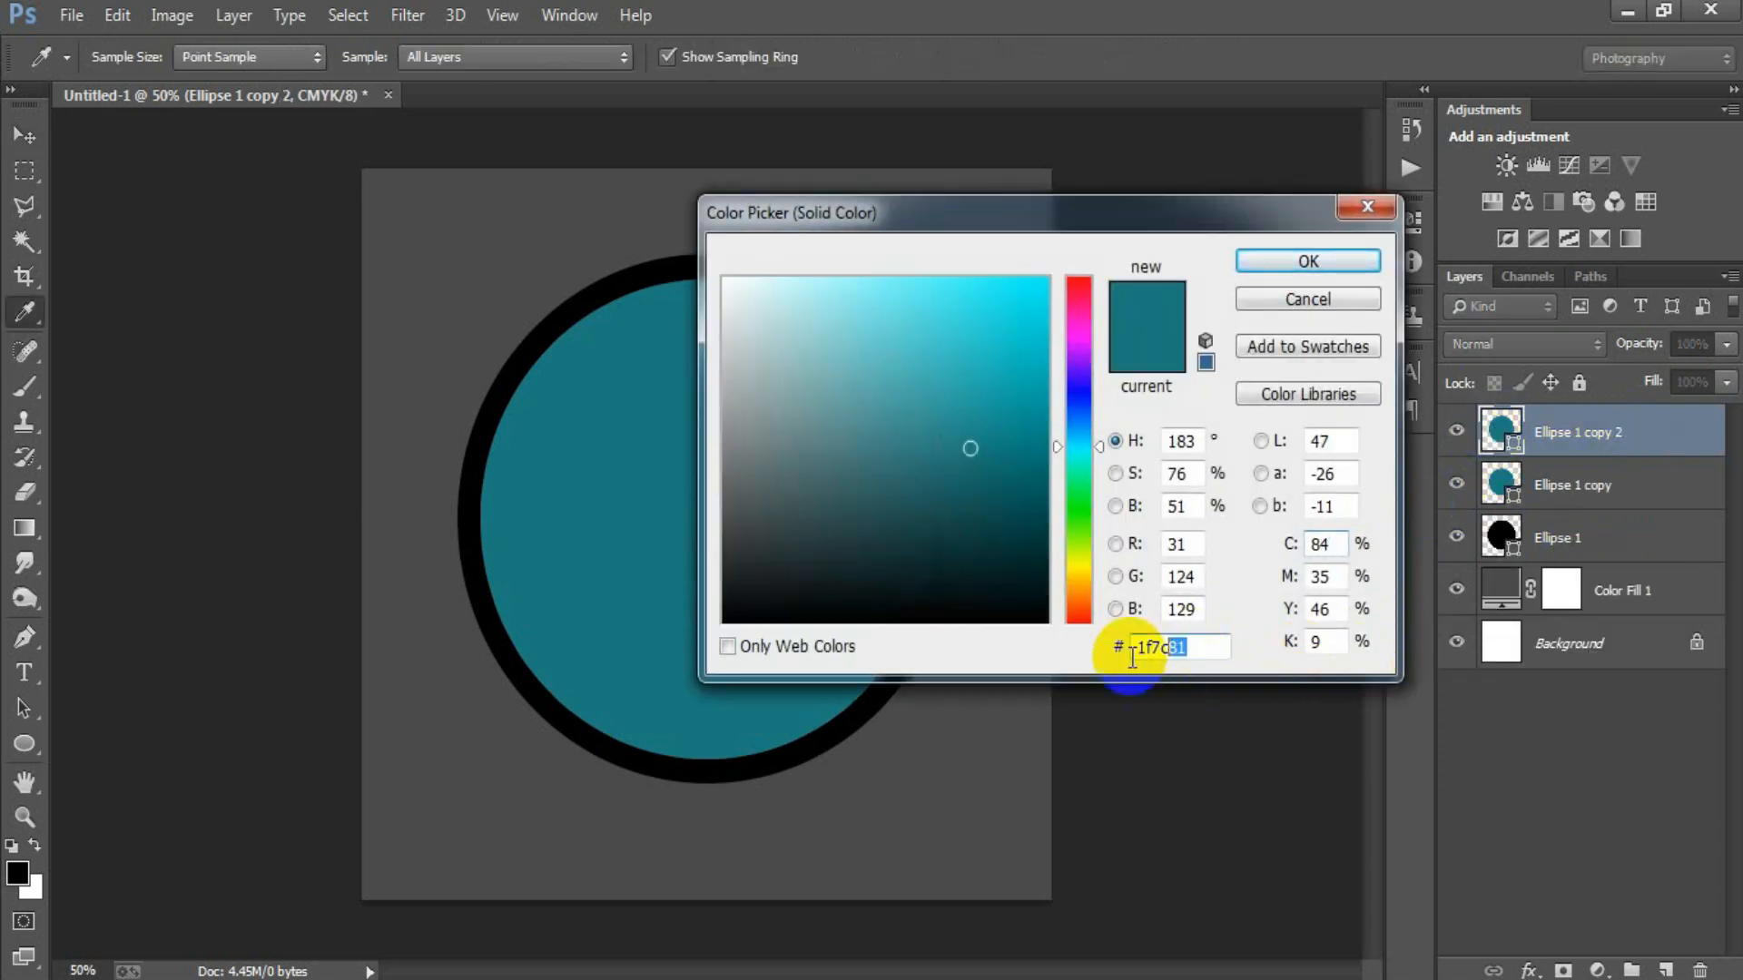
text(54)
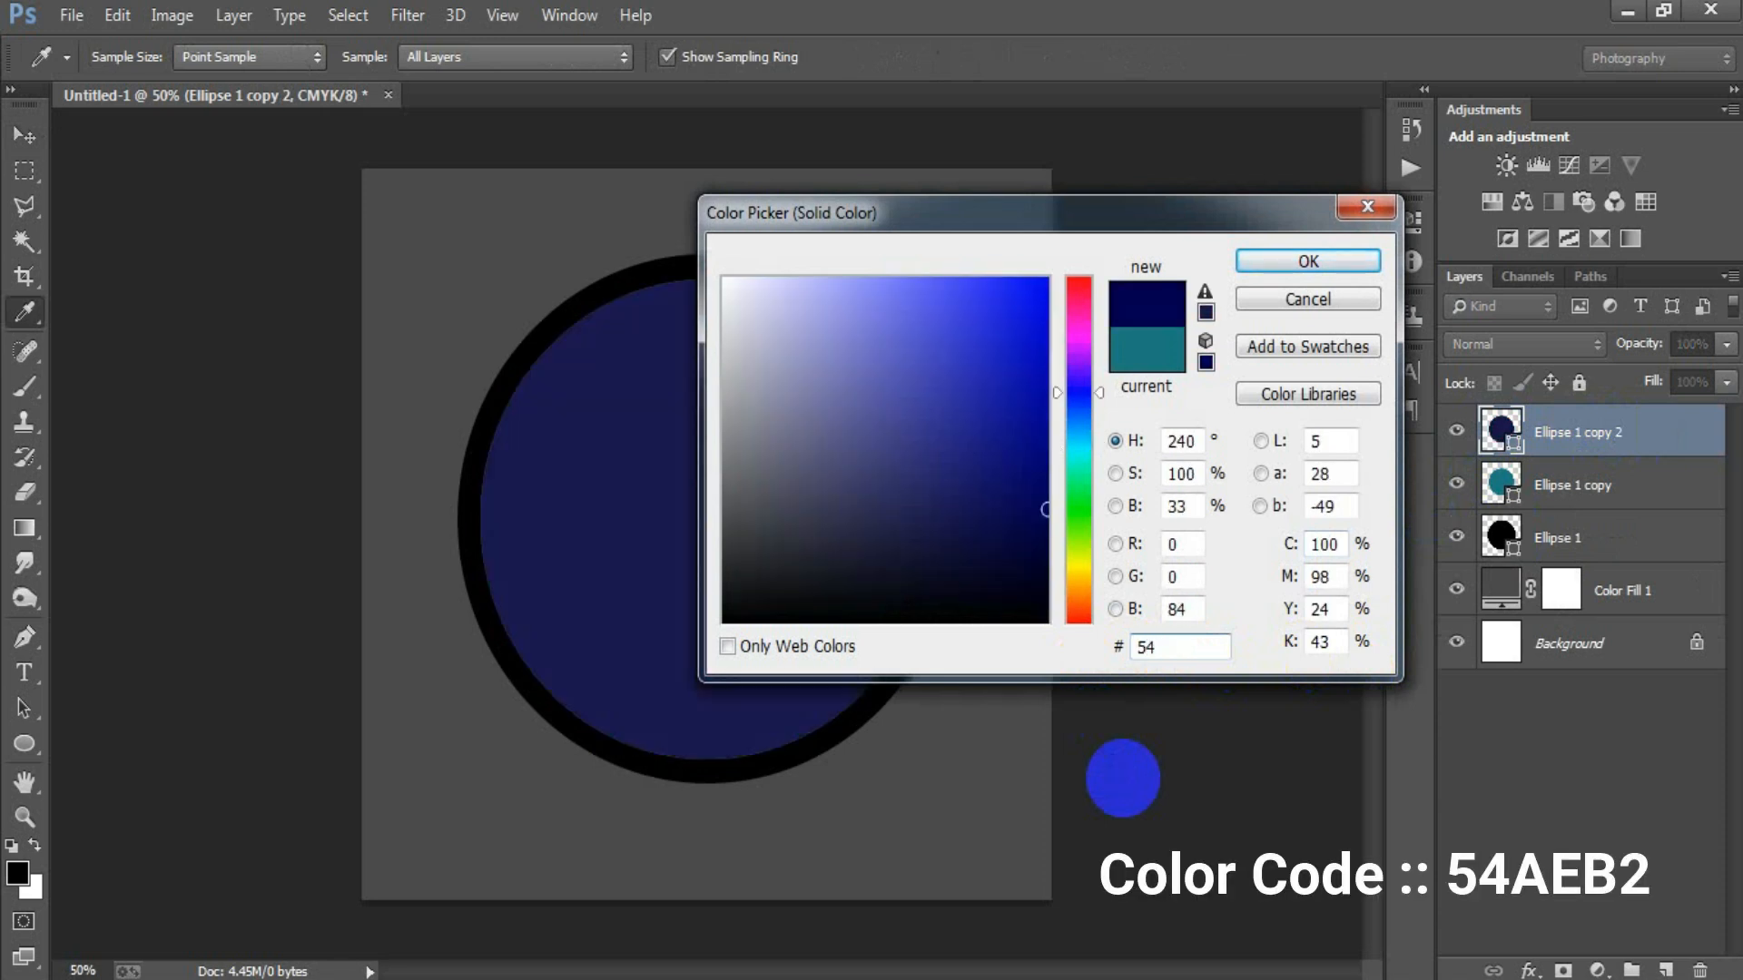
text(AEB)
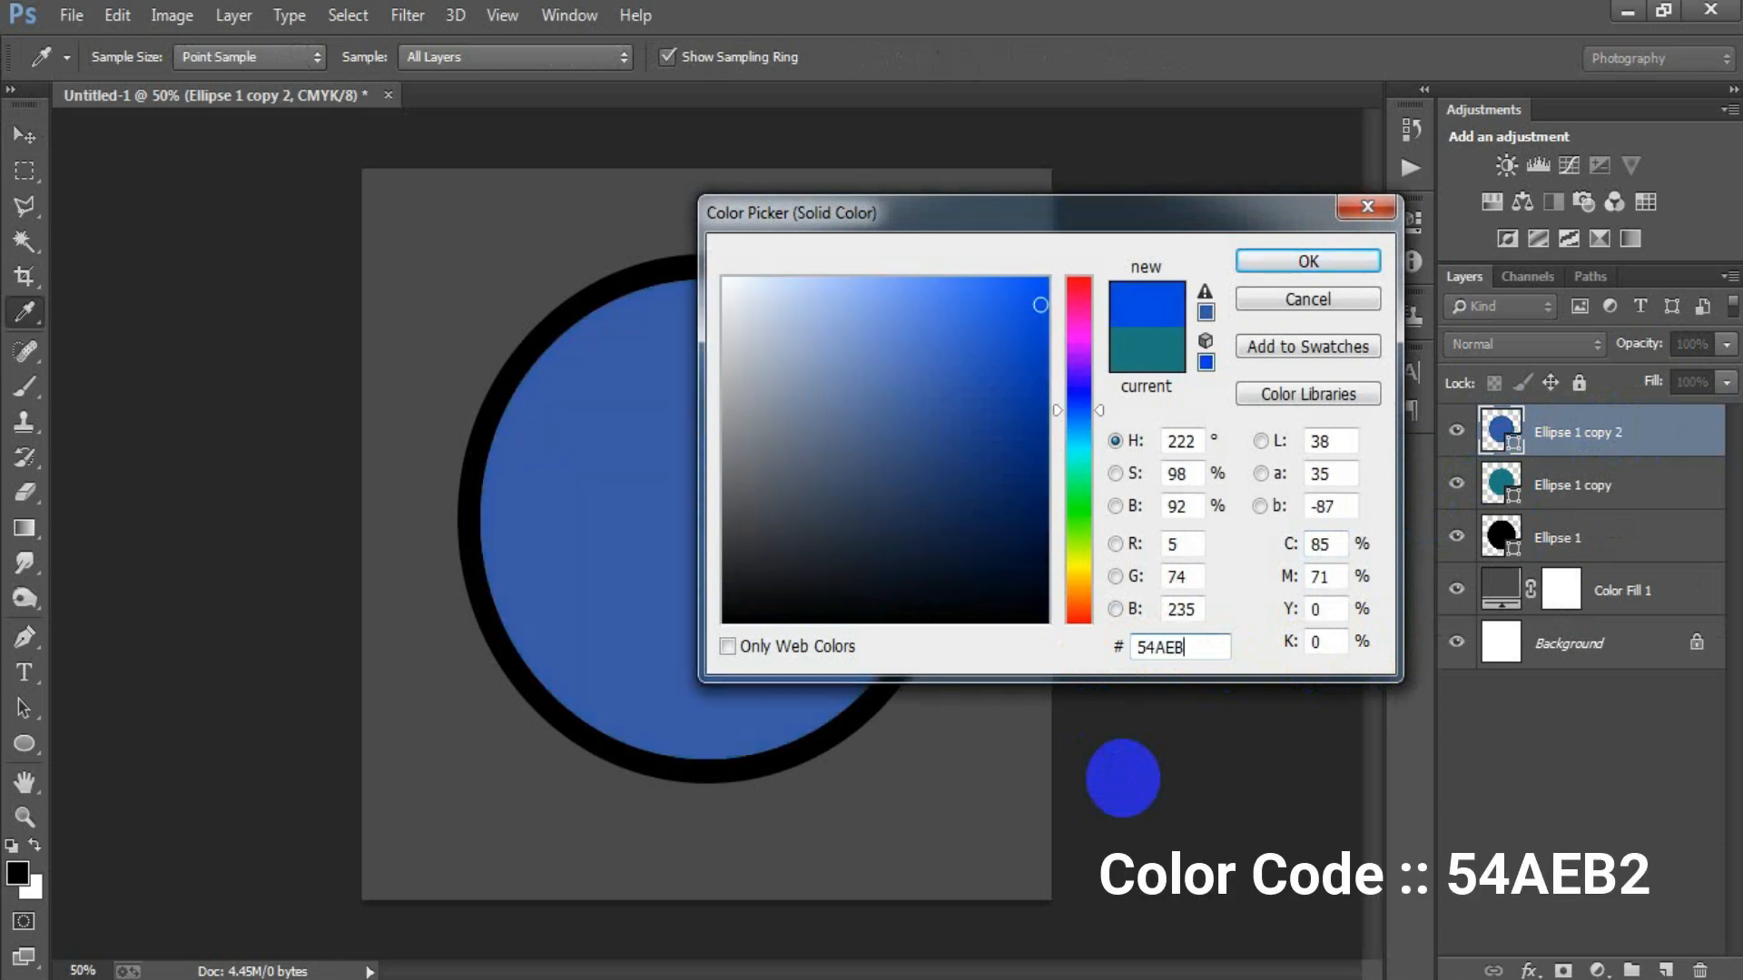
text(2)
click(1177, 582)
click(1244, 255)
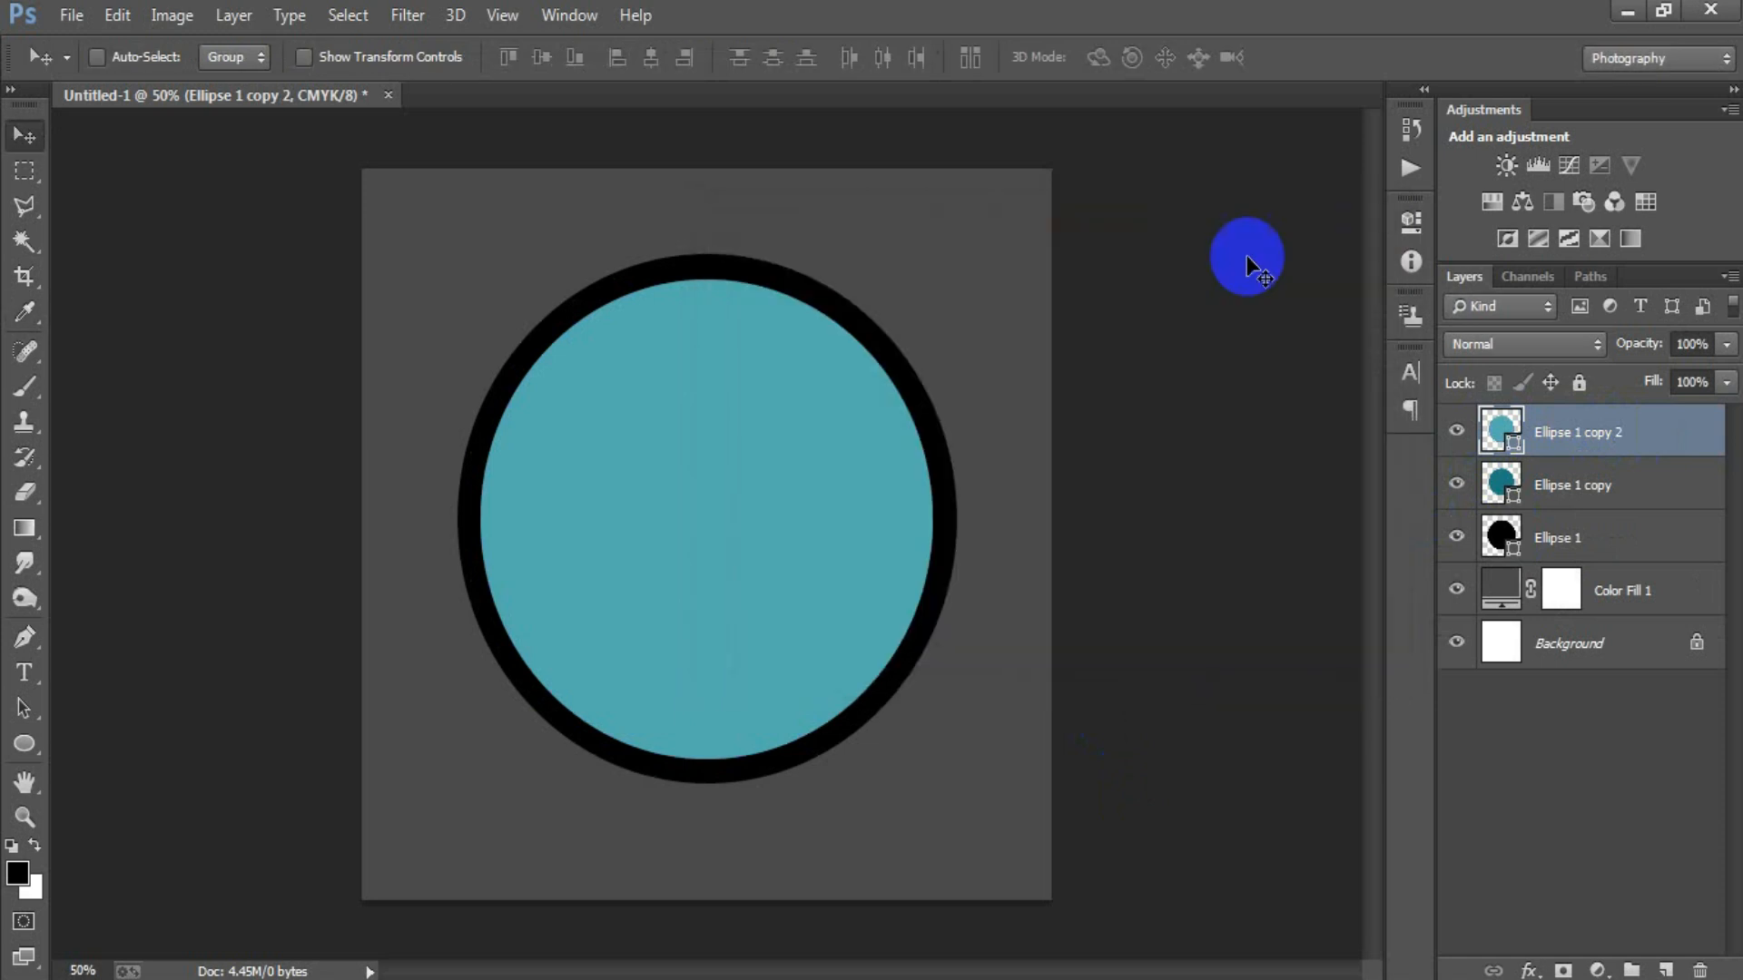
Scale the light teal circle down proportionally about its centre, leaving a dark teal ring around it.
key(ctrl+t)
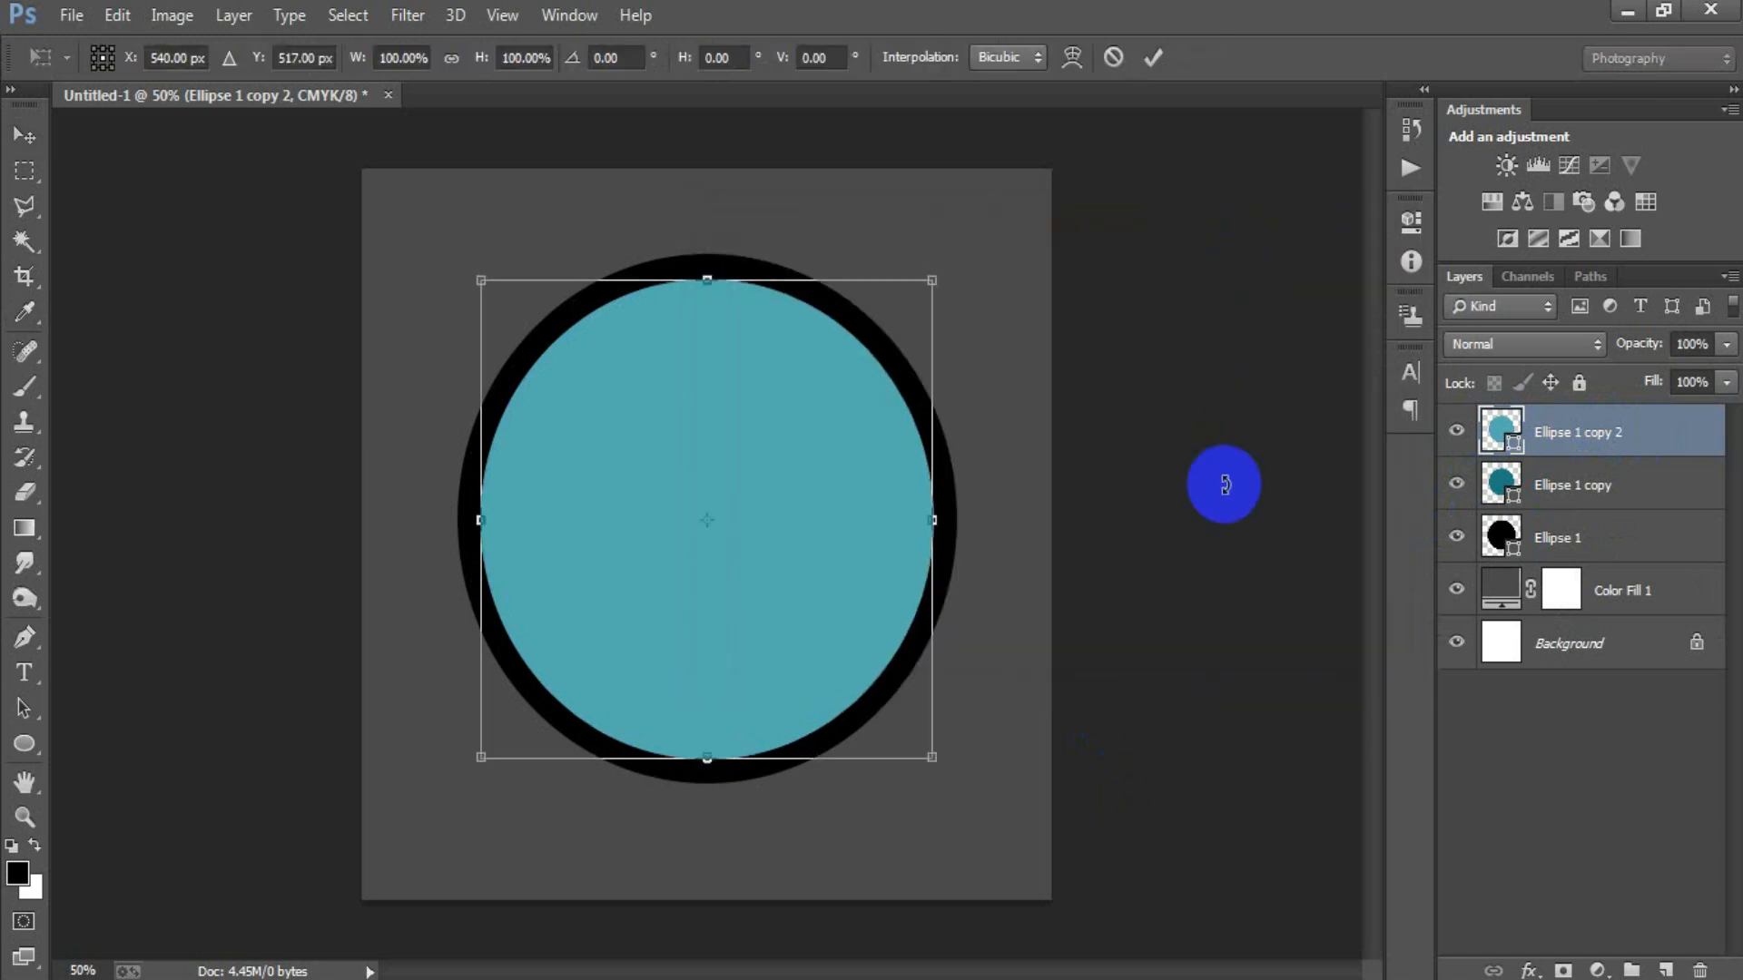
drag(931, 753, 908, 729)
click(1153, 58)
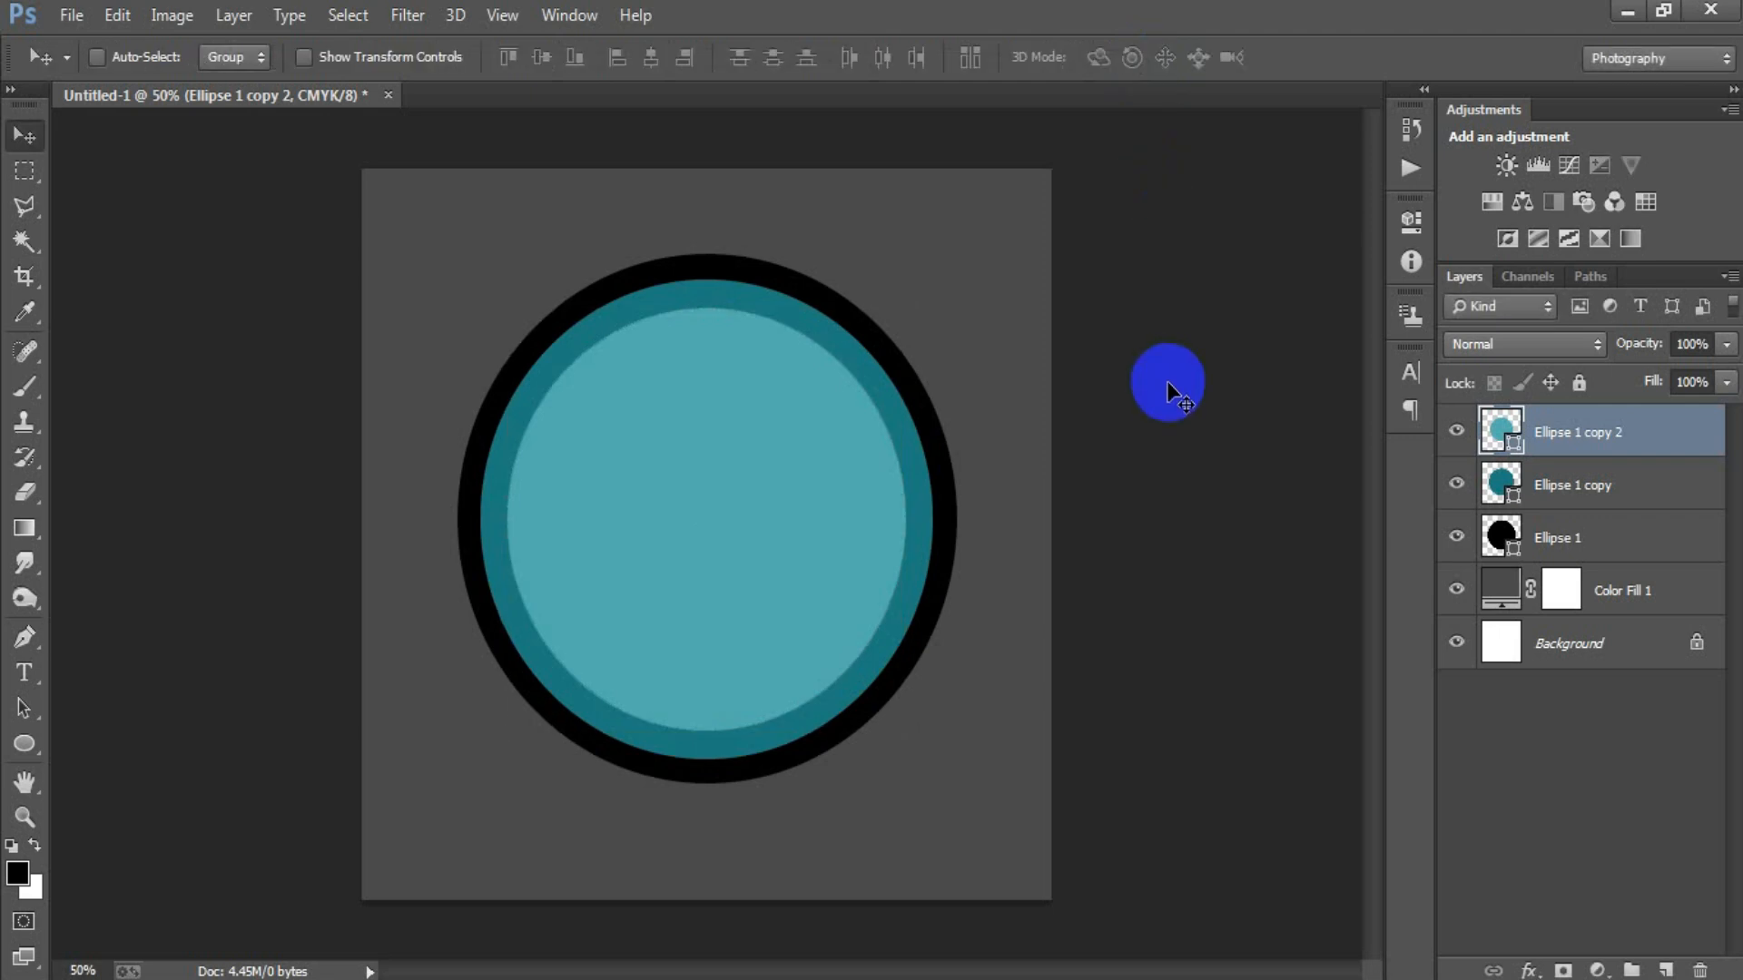
Duplicate the light teal circle and set the copy's fill colour to FFC108.
key(ctrl+j)
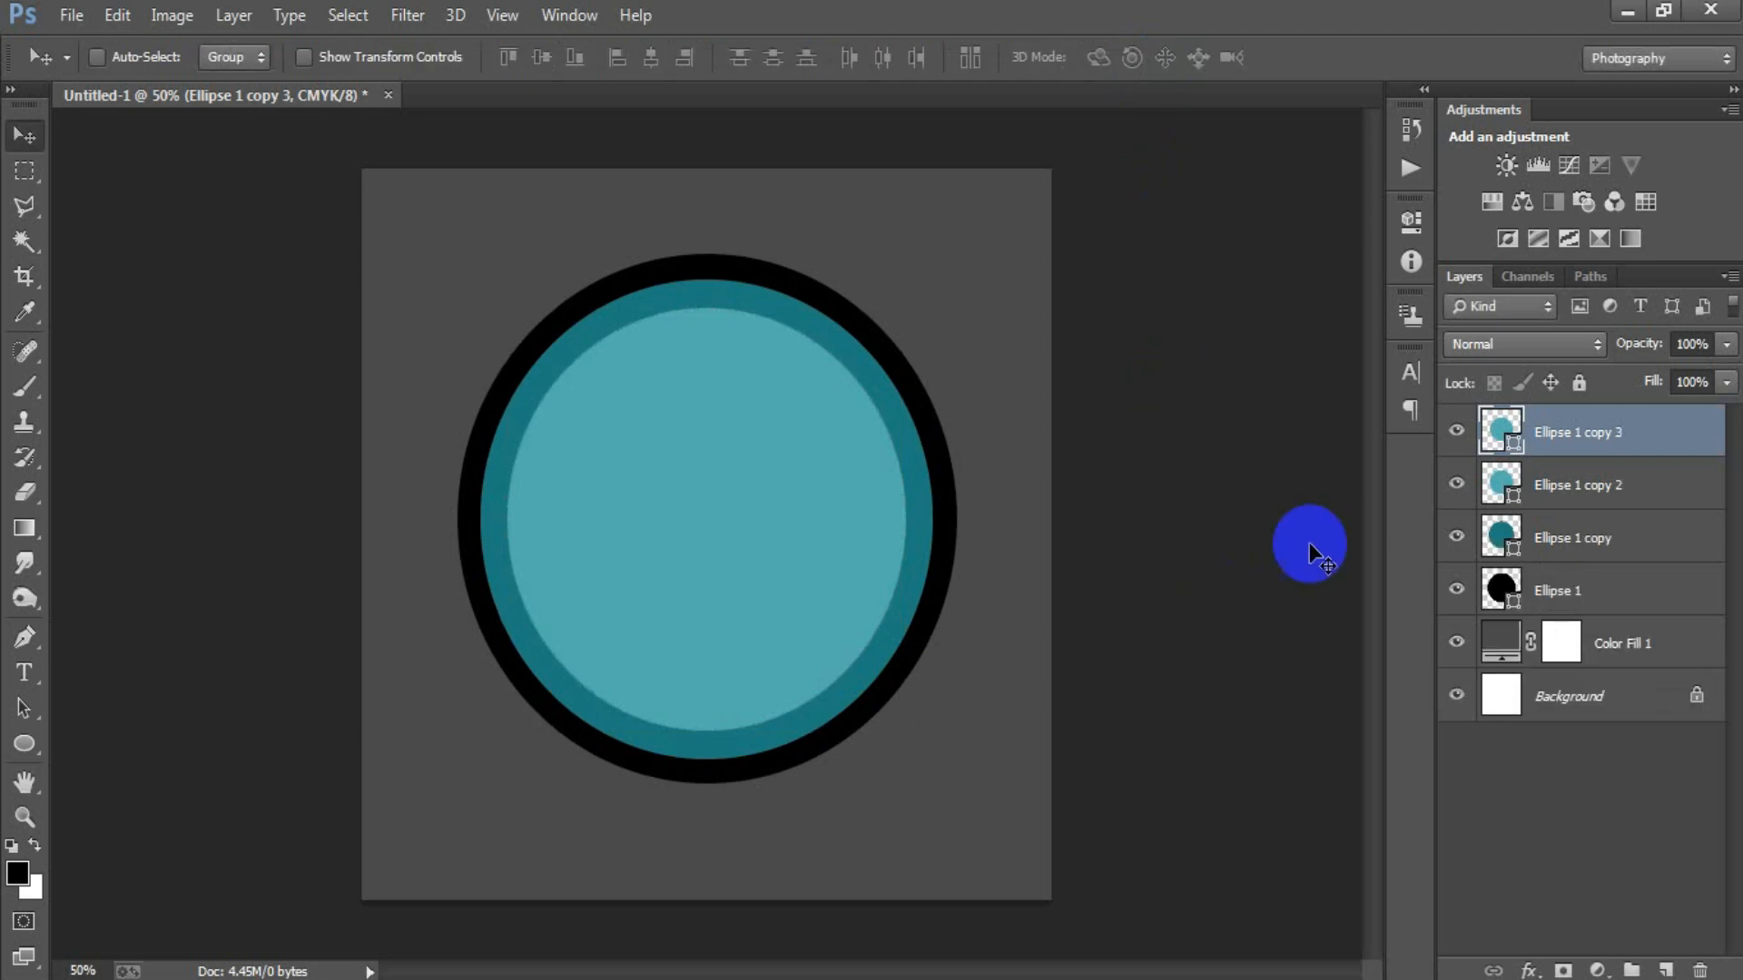
double_click(1494, 438)
double_click(1211, 645)
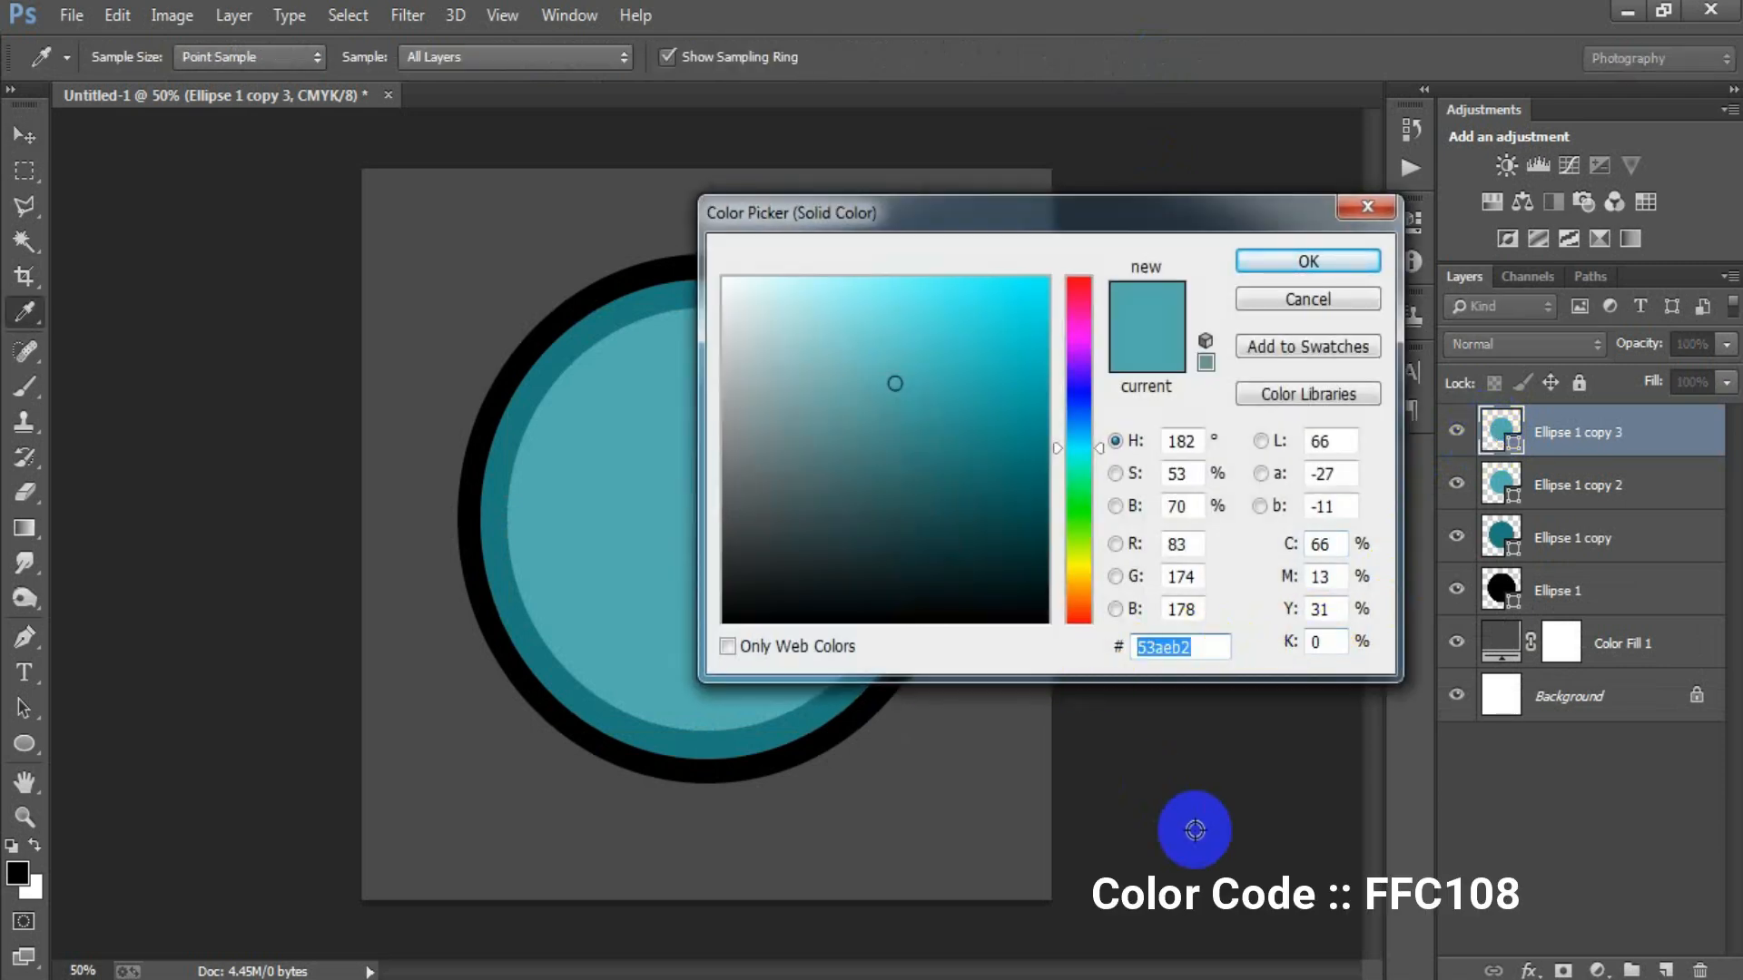
text(FFC)
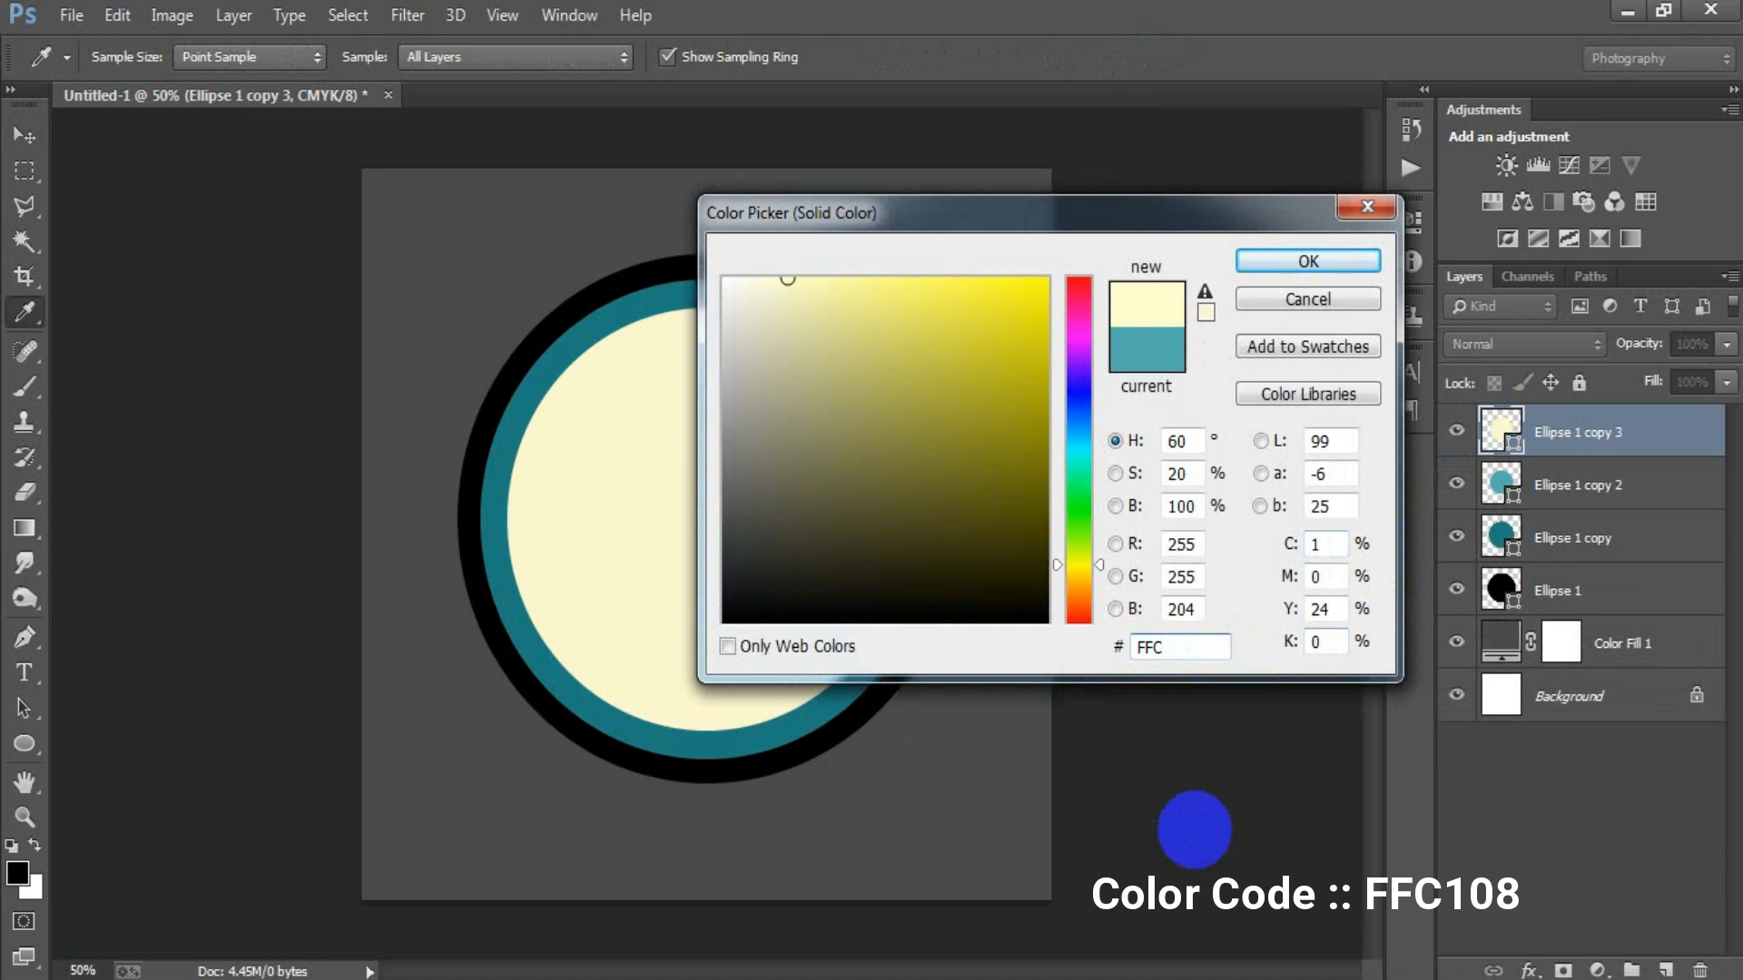
text(108)
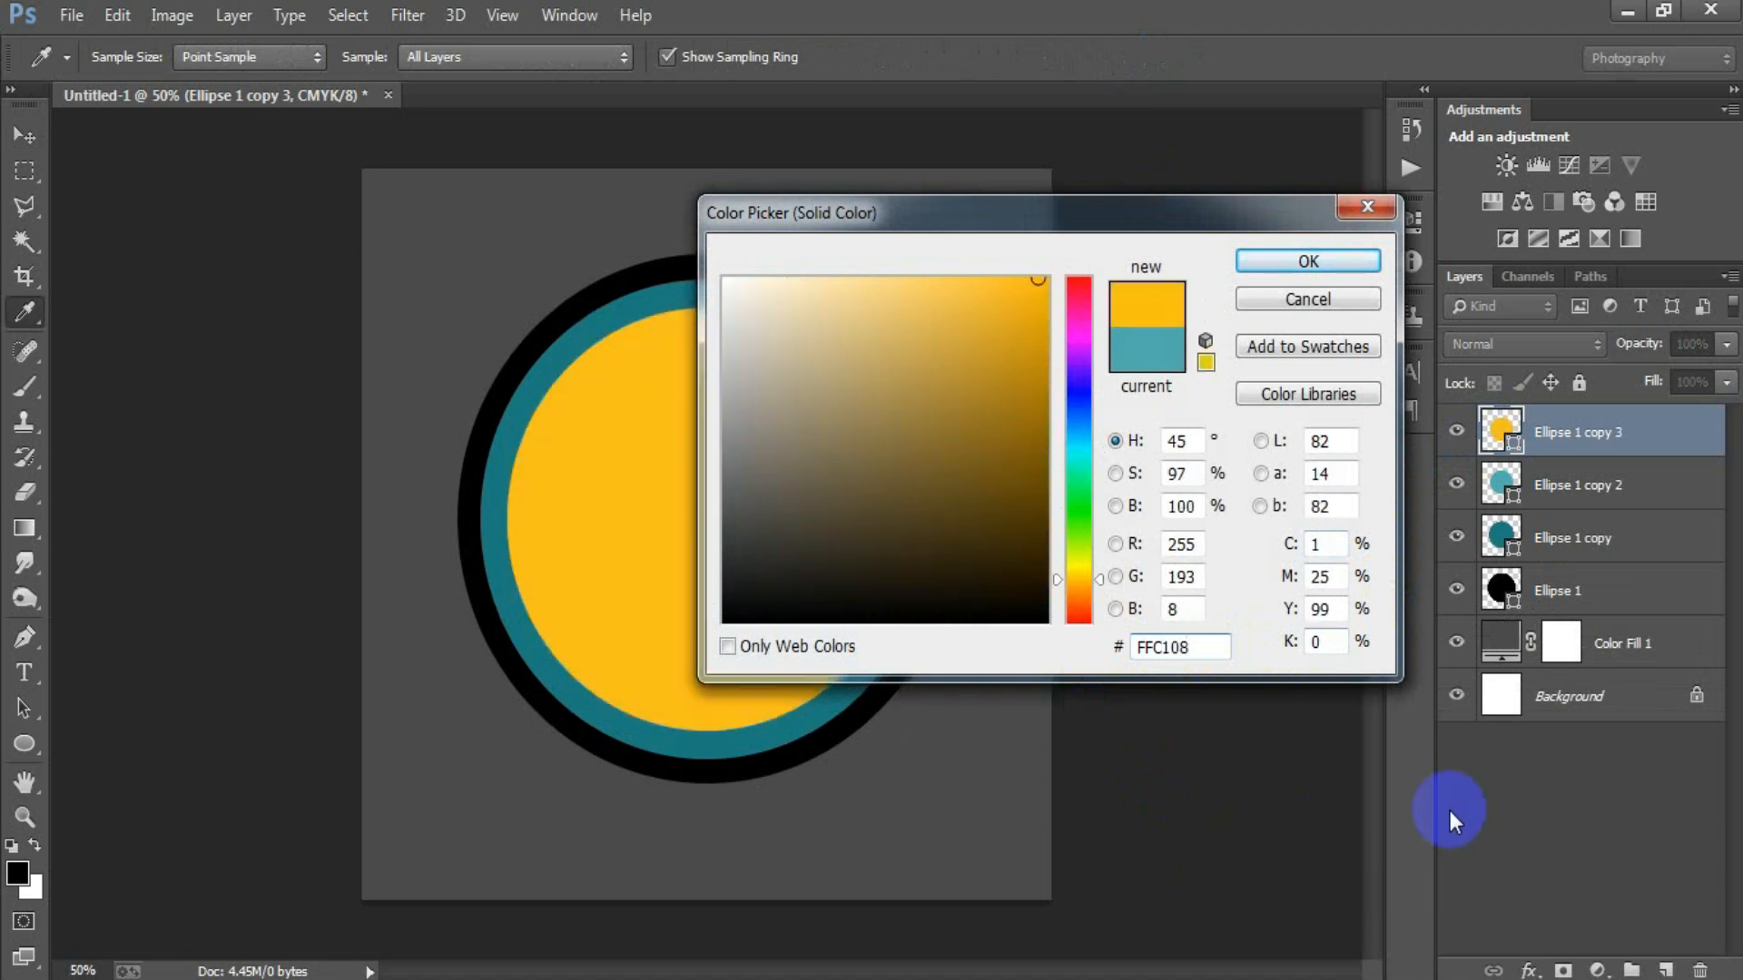
click(1308, 261)
Scale the yellow circle down proportionally about its centre to about 86%, leaving a light teal ring around it.
key(ctrl+t)
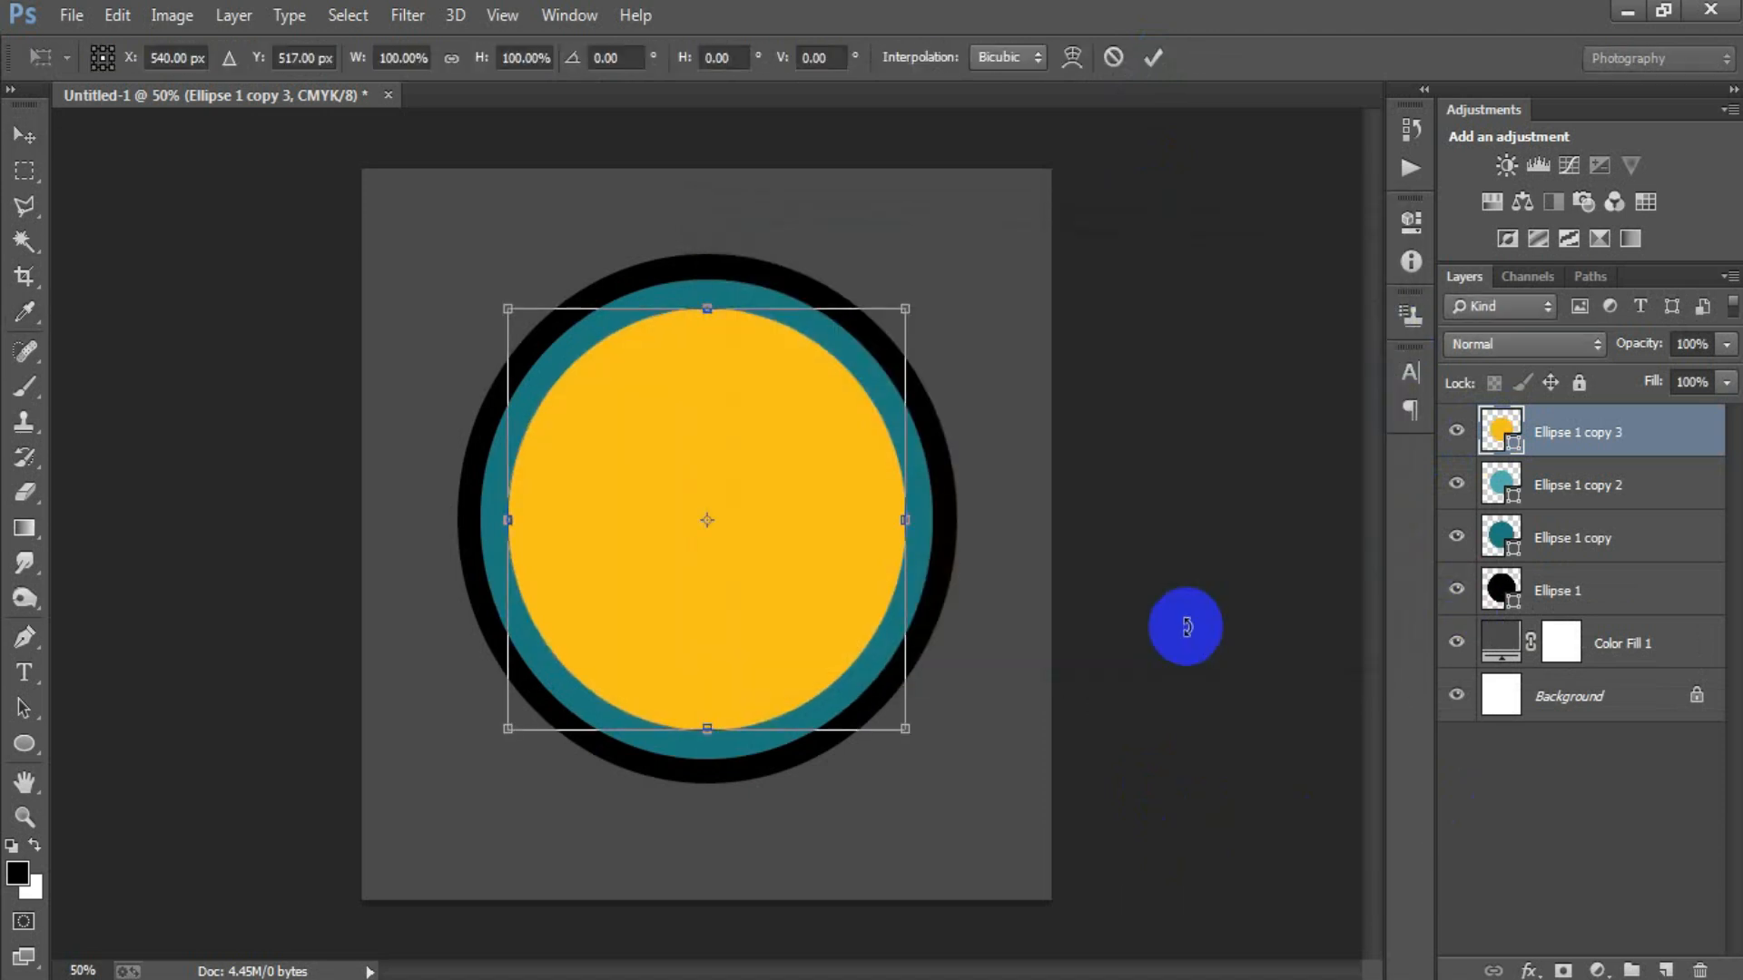
drag(904, 727, 877, 704)
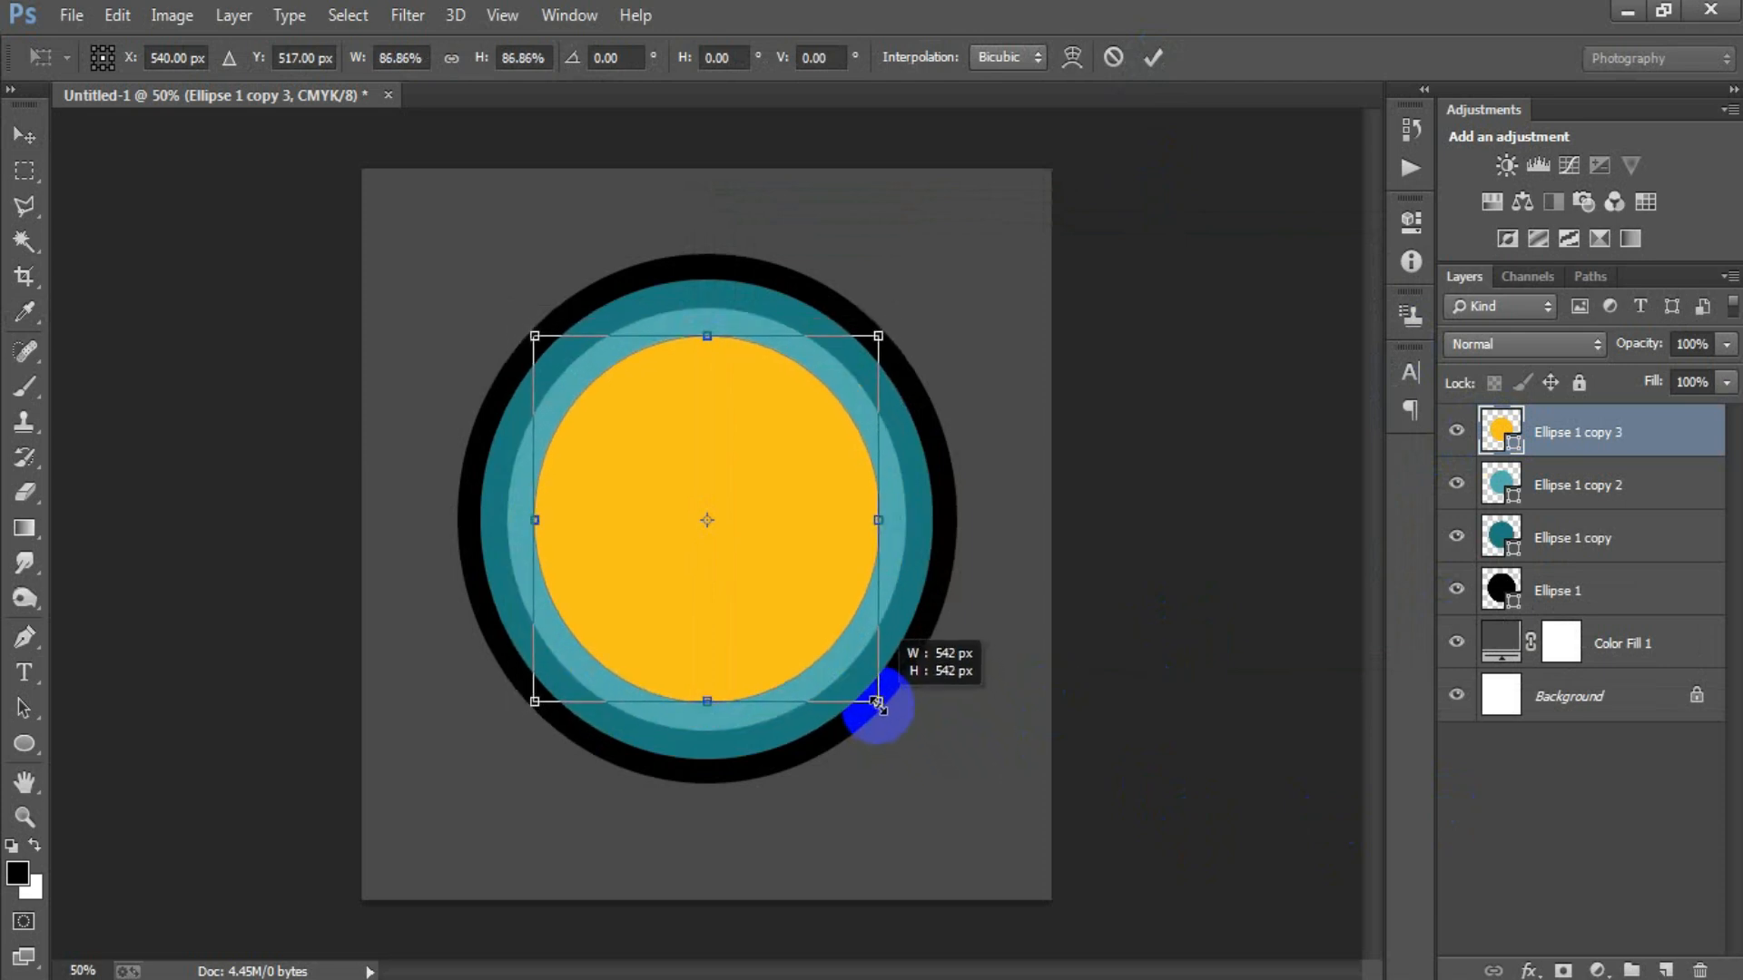
drag(877, 705, 876, 701)
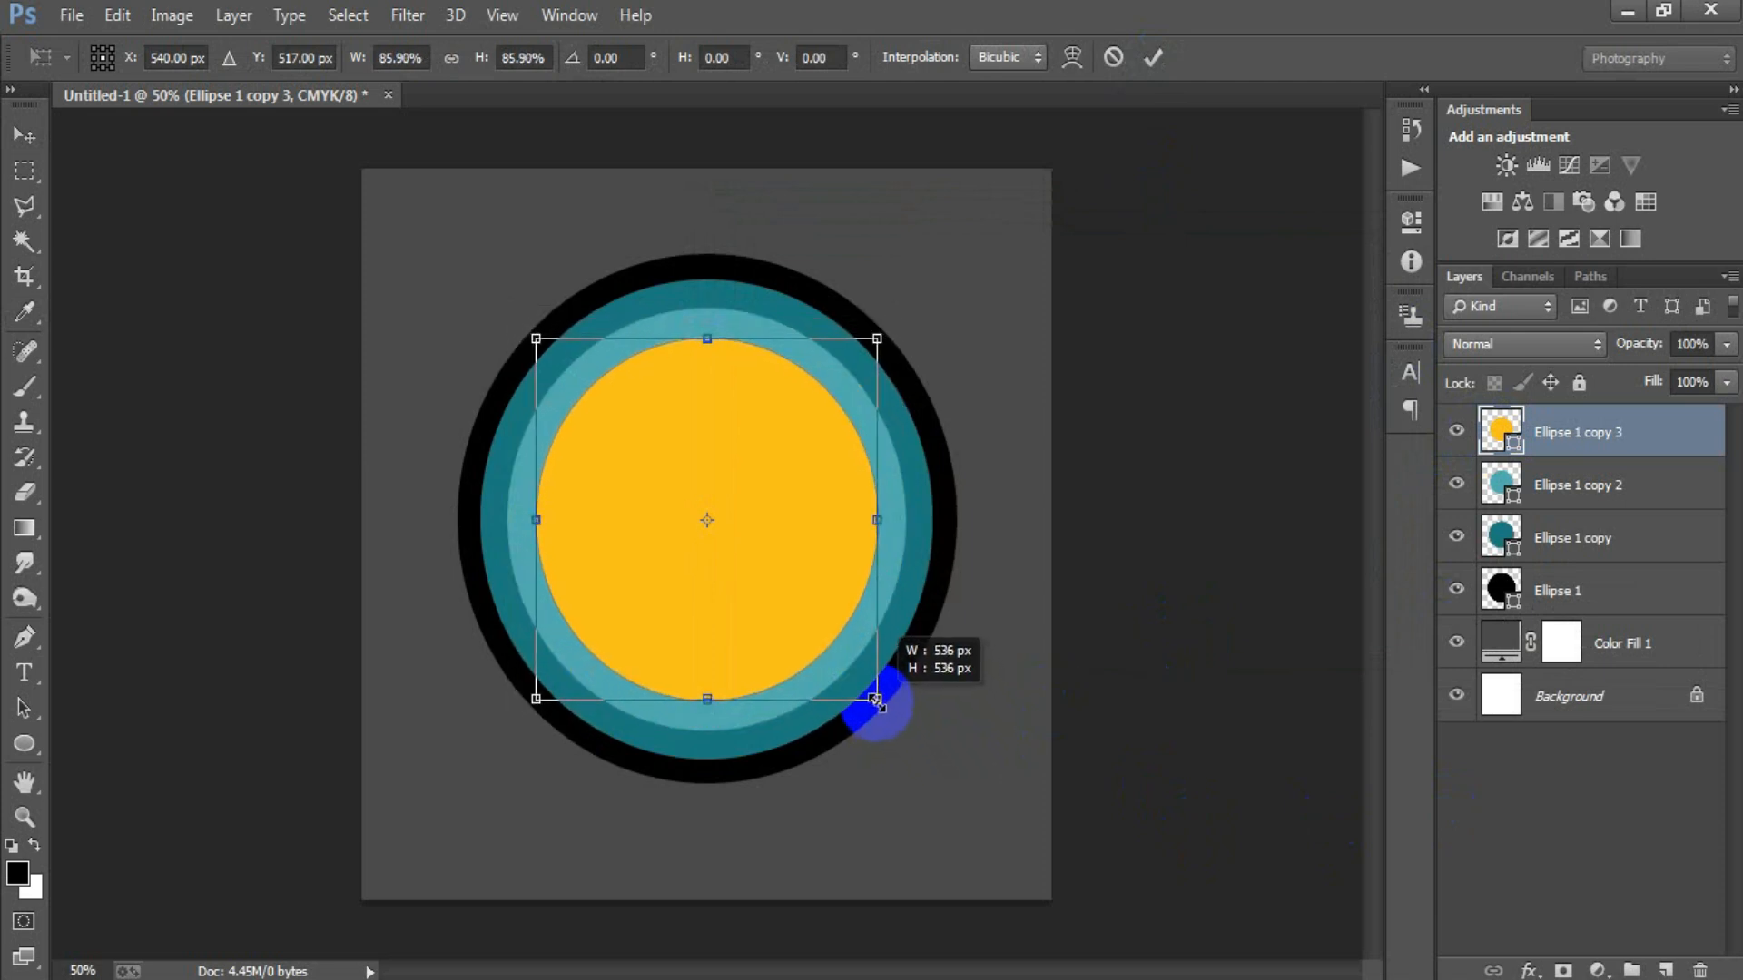
click(1153, 58)
Duplicate the yellow circle and set the copy's fill colour to FF6100.
key(ctrl+j)
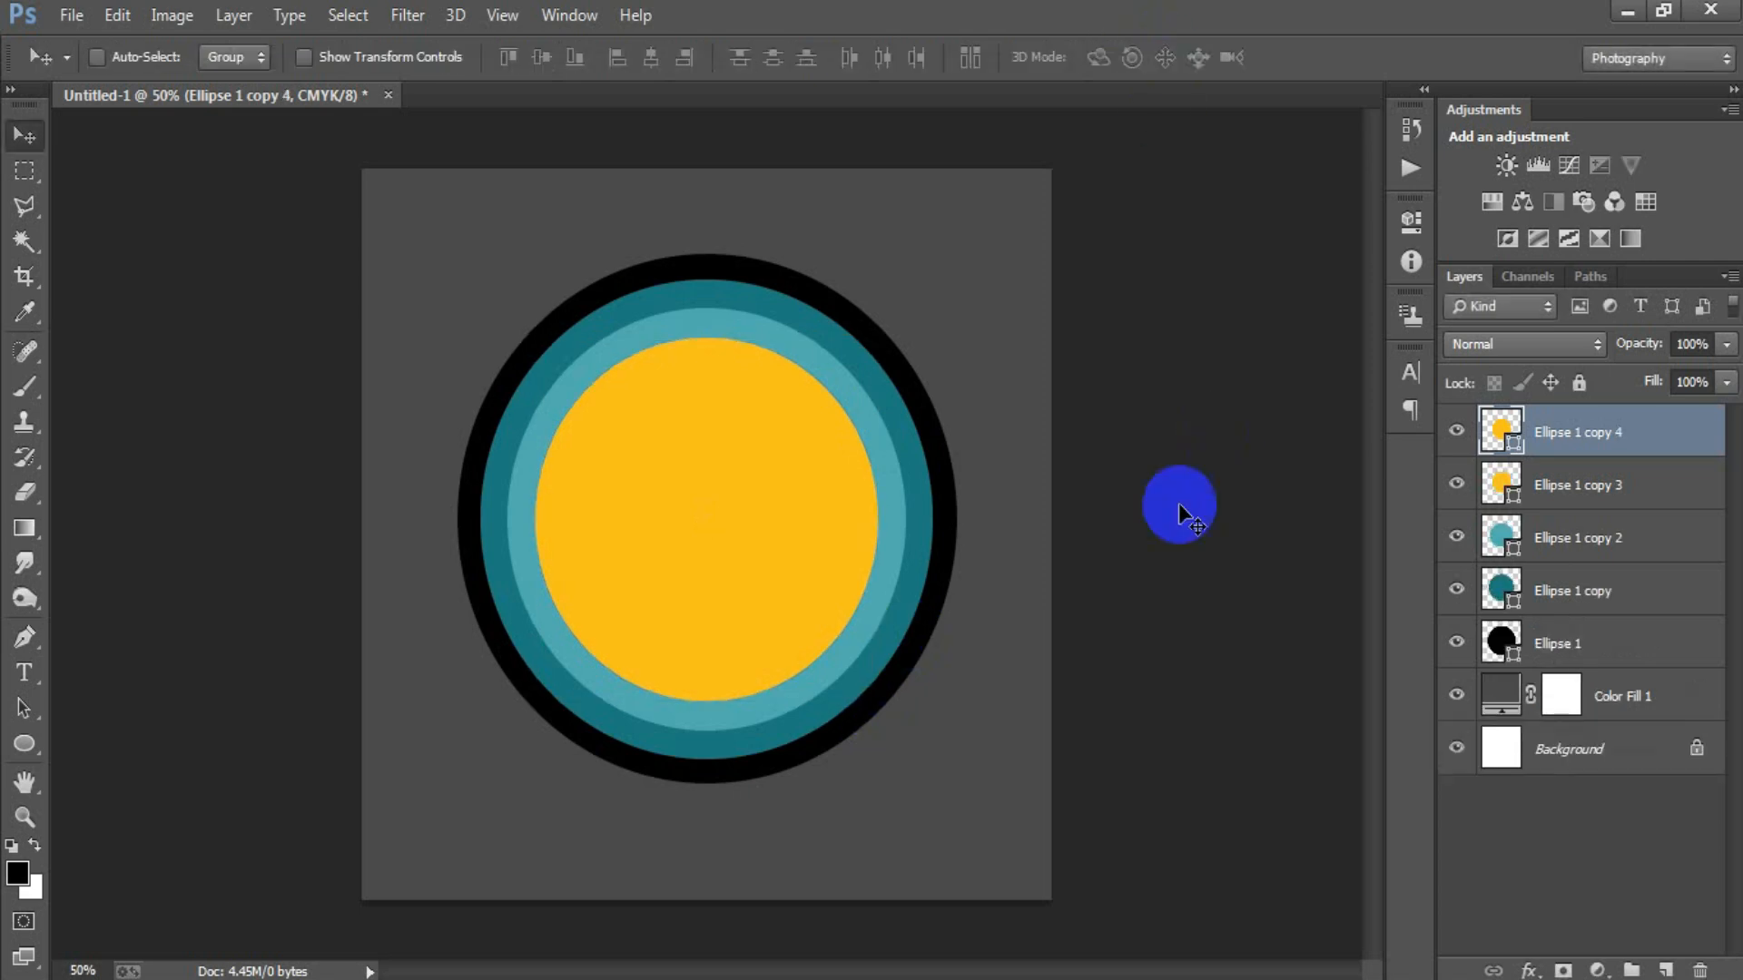
double_click(1494, 428)
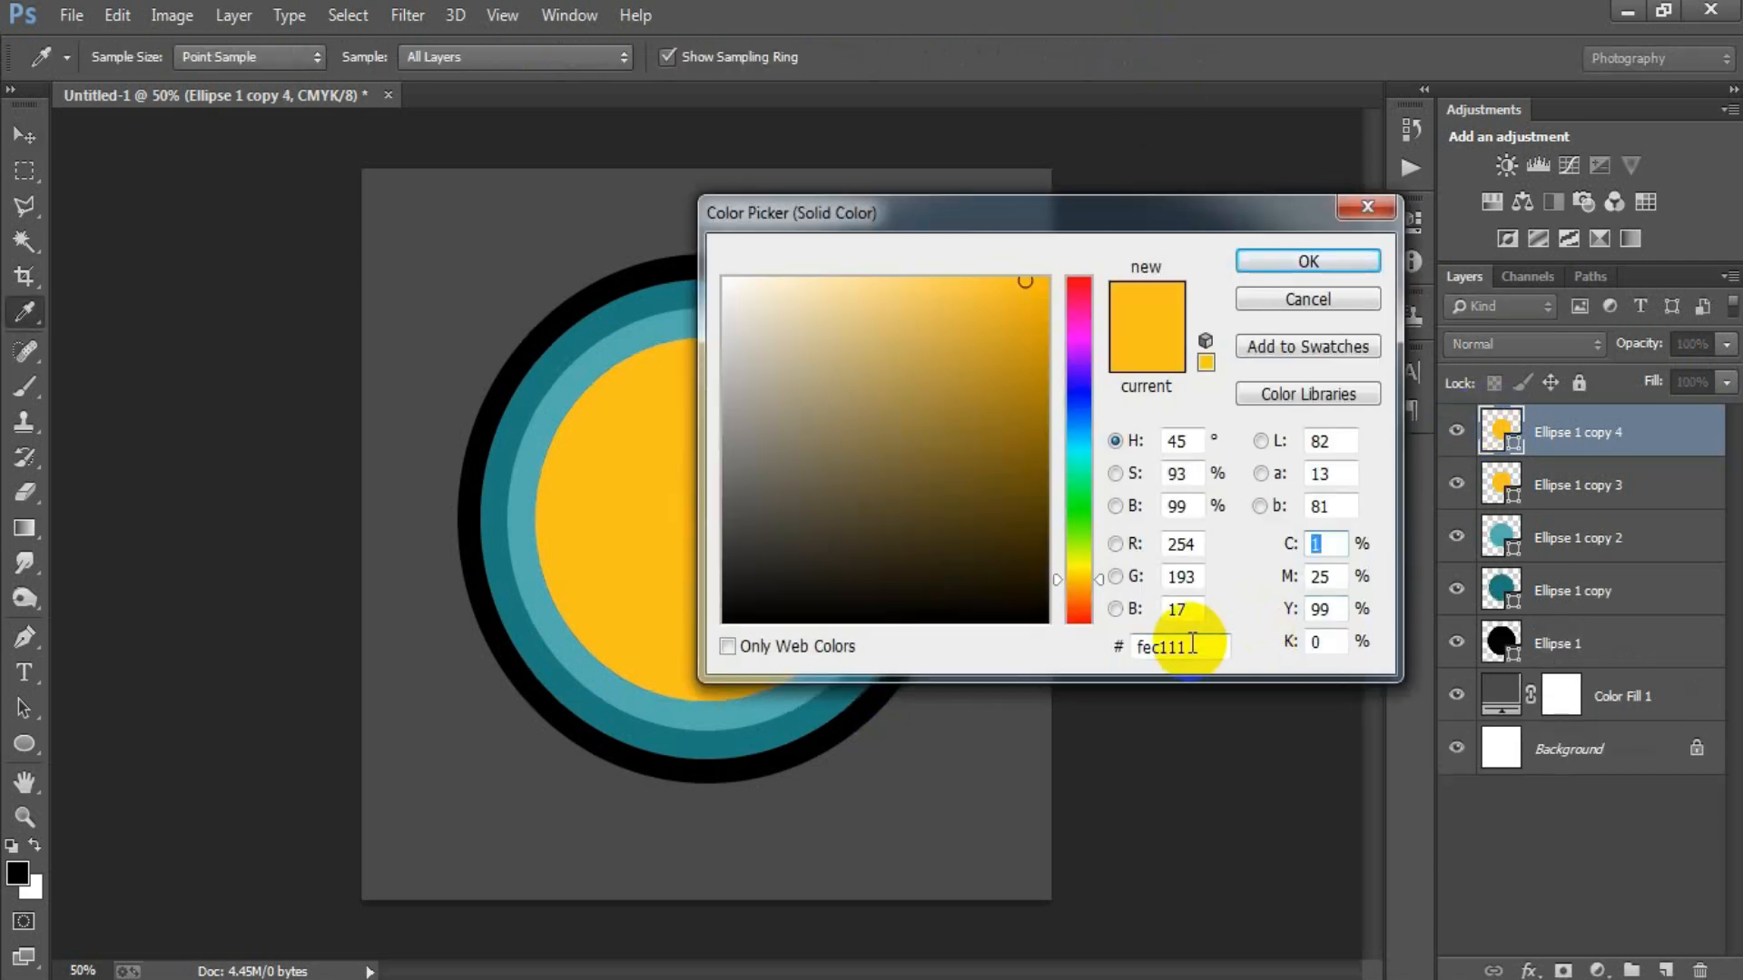
double_click(1176, 646)
text(FF6100)
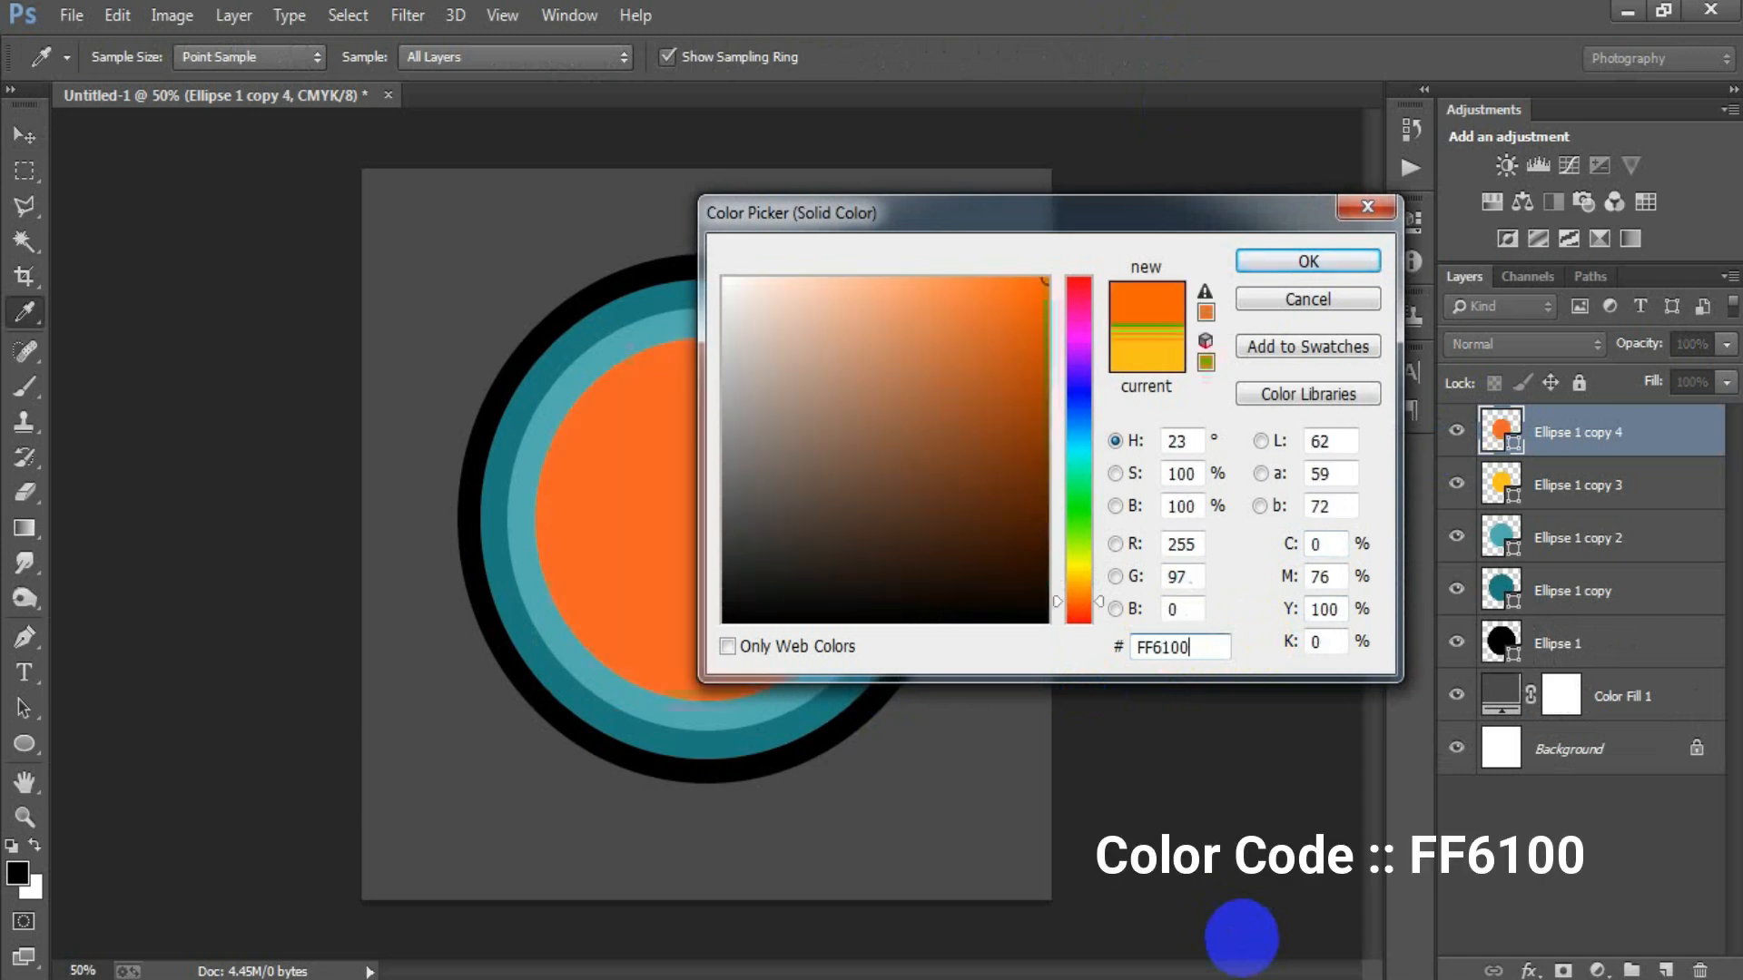
click(1307, 262)
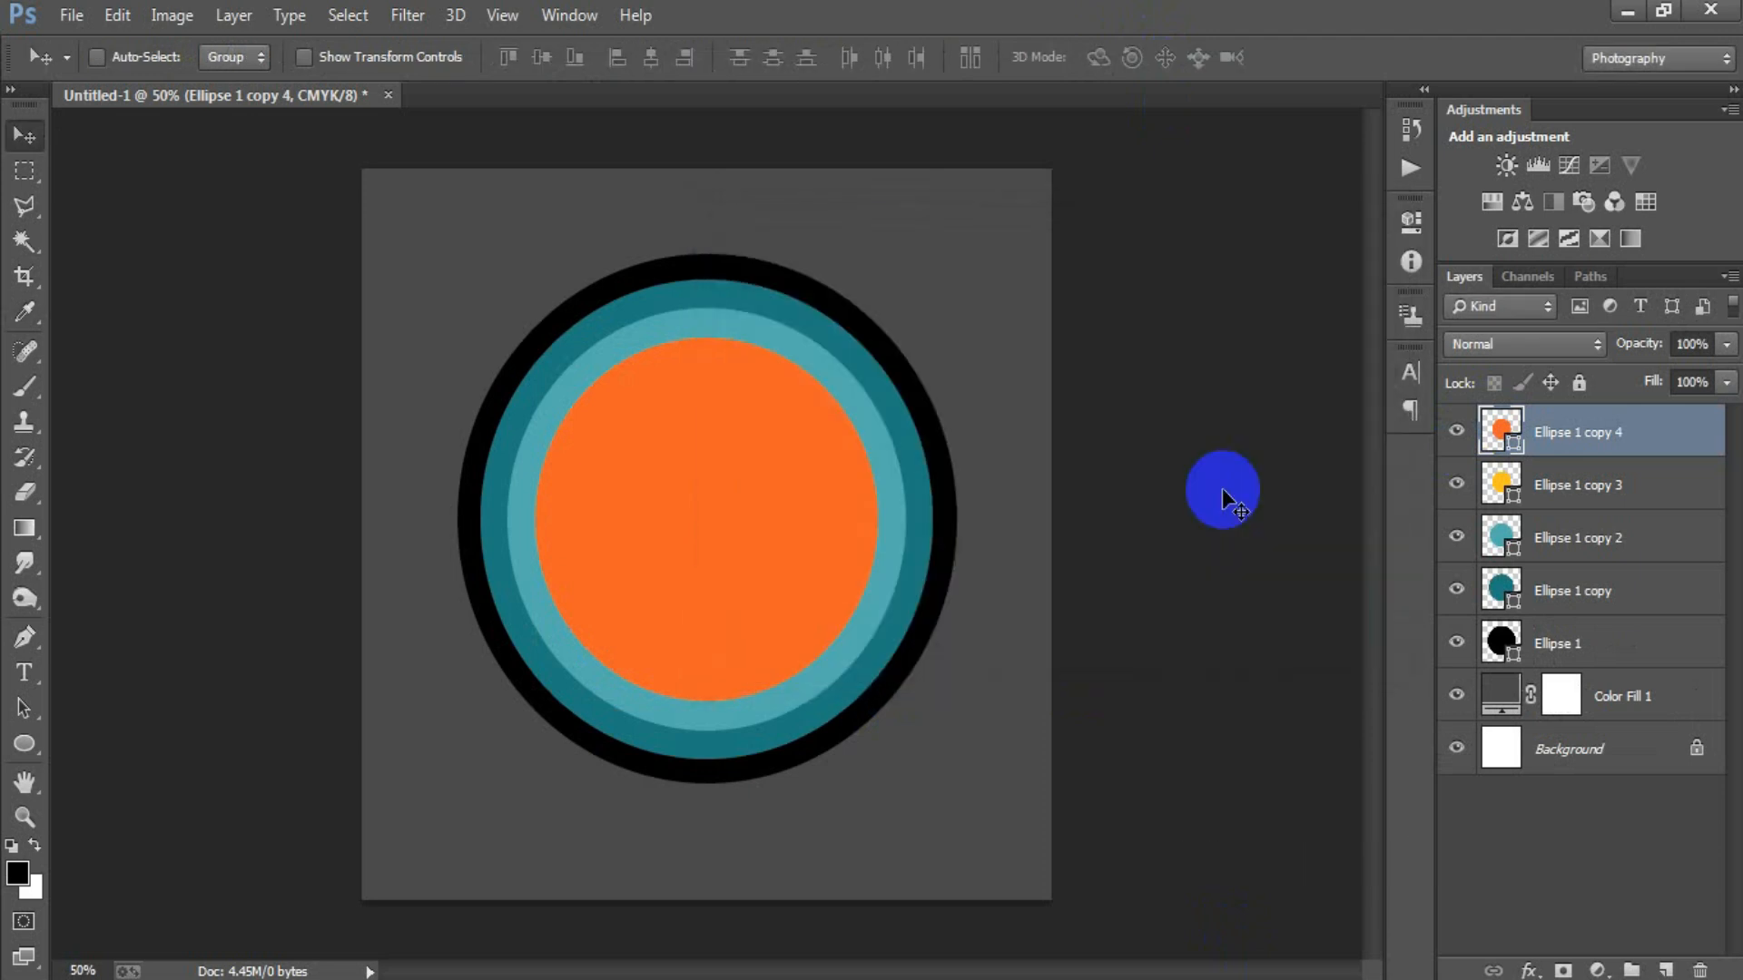
Scale the orange circle down proportionally about its centre to about 85%, leaving a yellow ring around it.
key(ctrl+t)
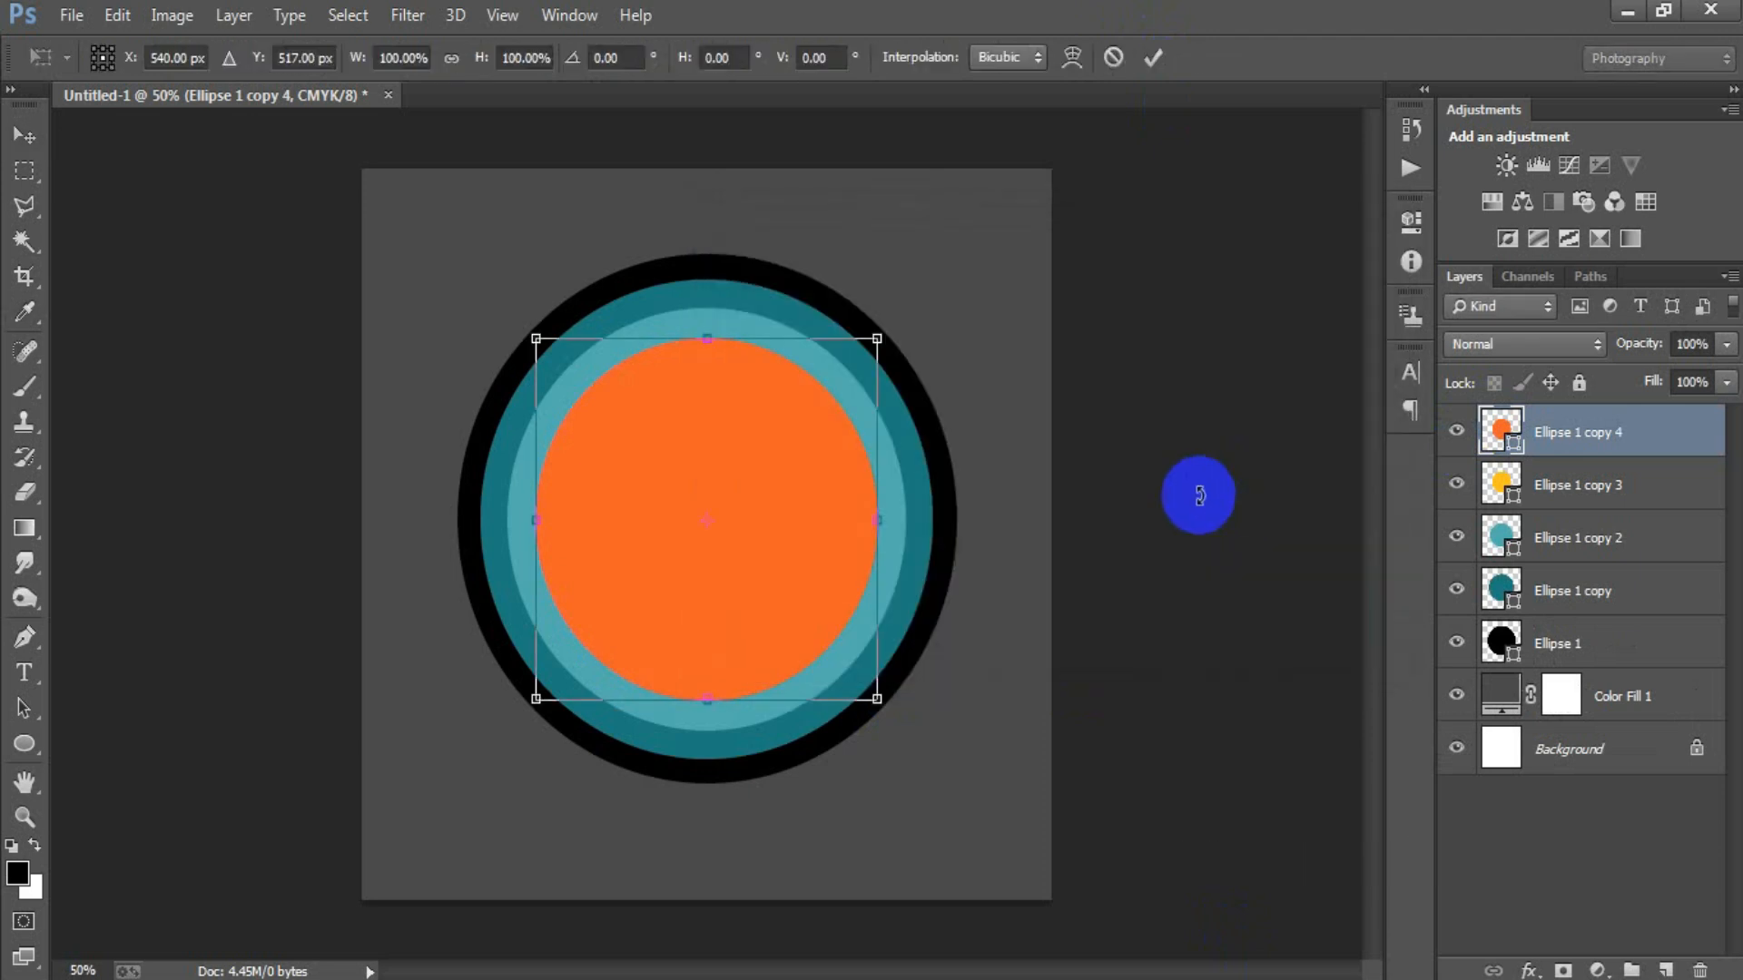
drag(876, 702, 856, 675)
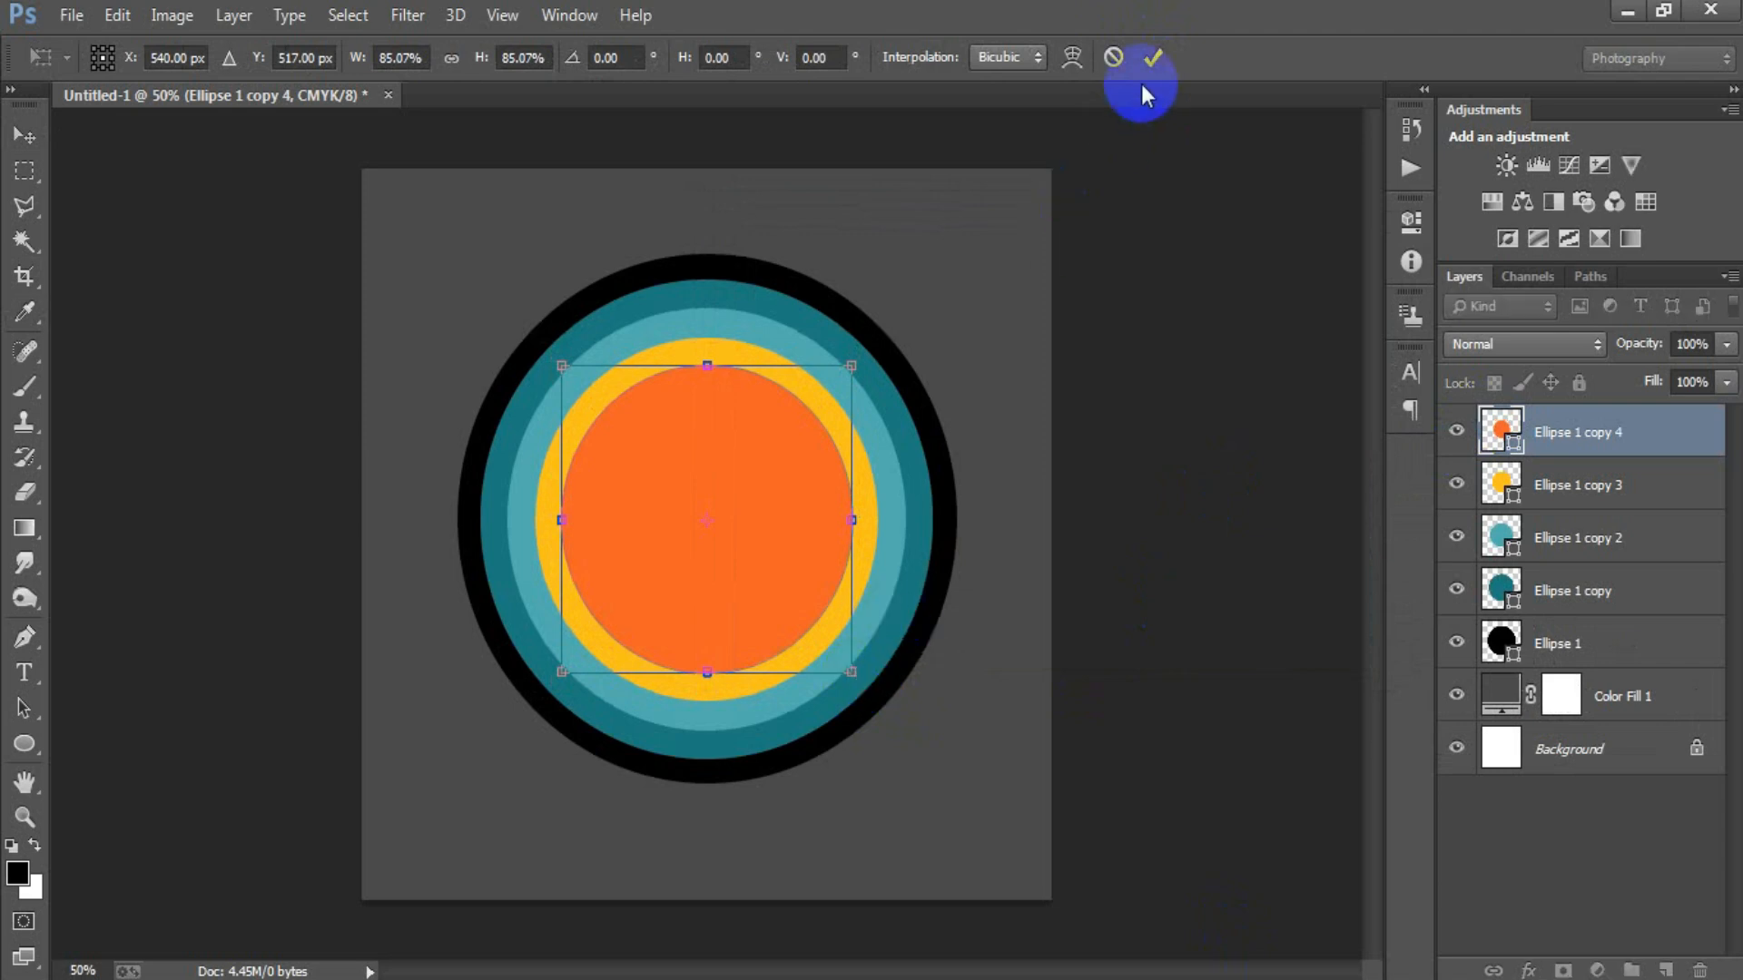
click(1153, 57)
Duplicate the orange circle and set the copy's fill colour to FF1800.
key(ctrl+j)
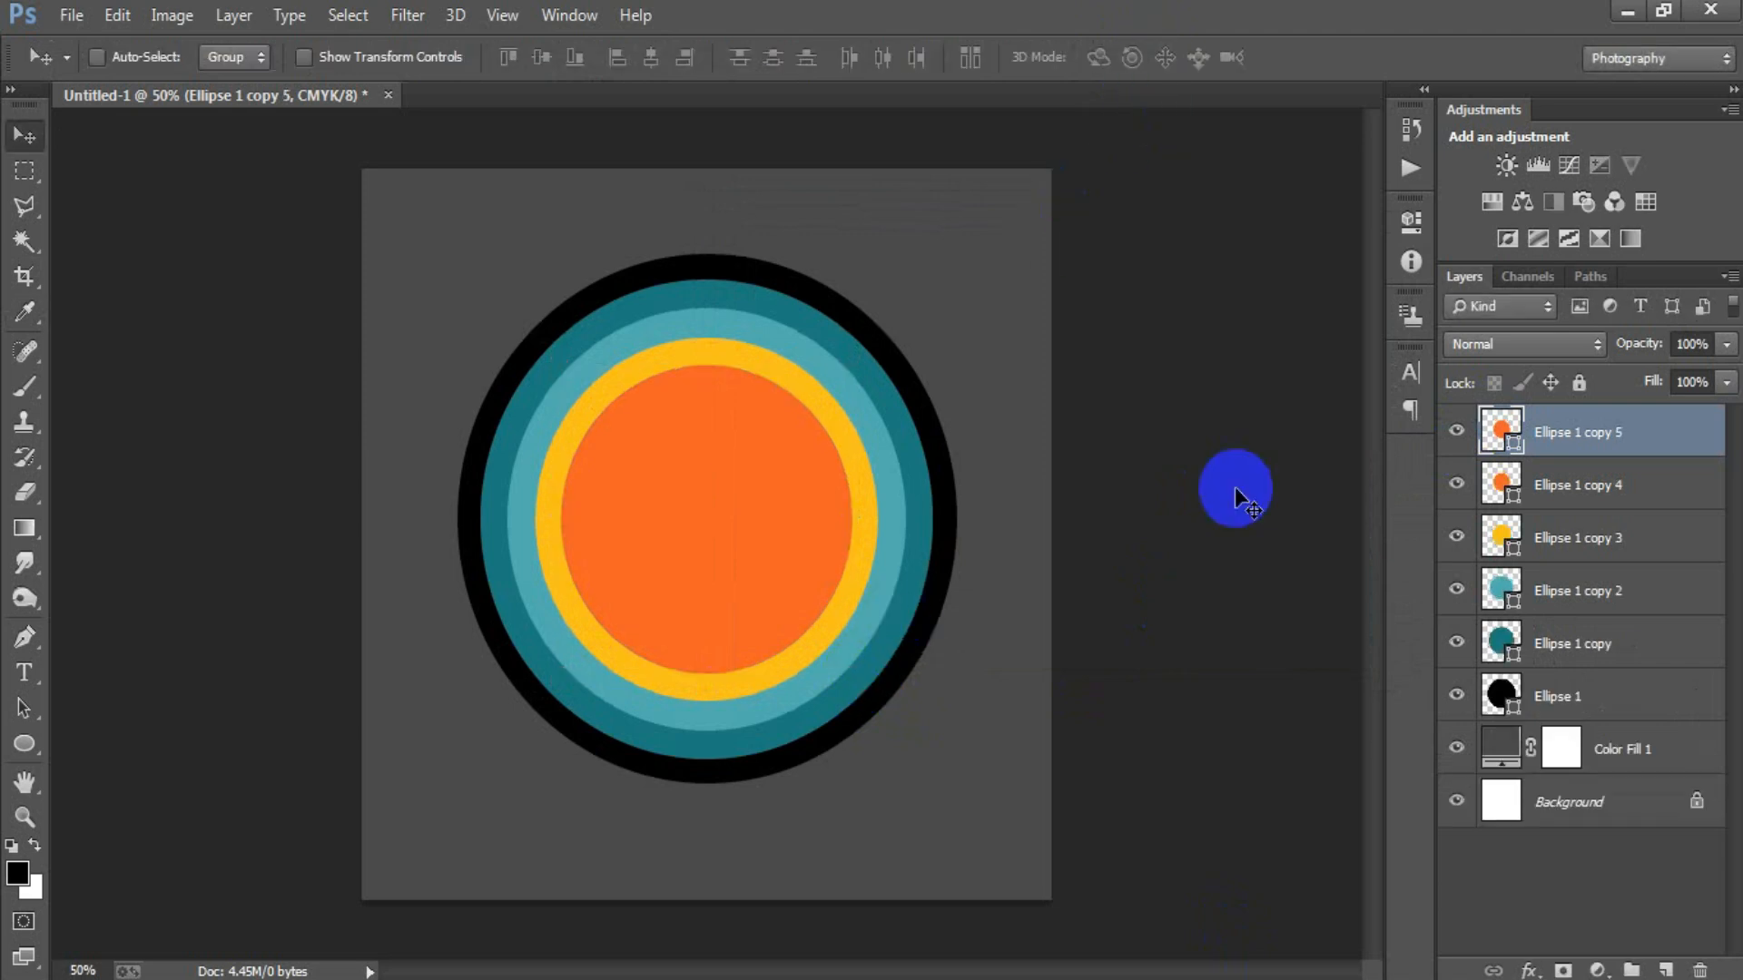
double_click(1502, 429)
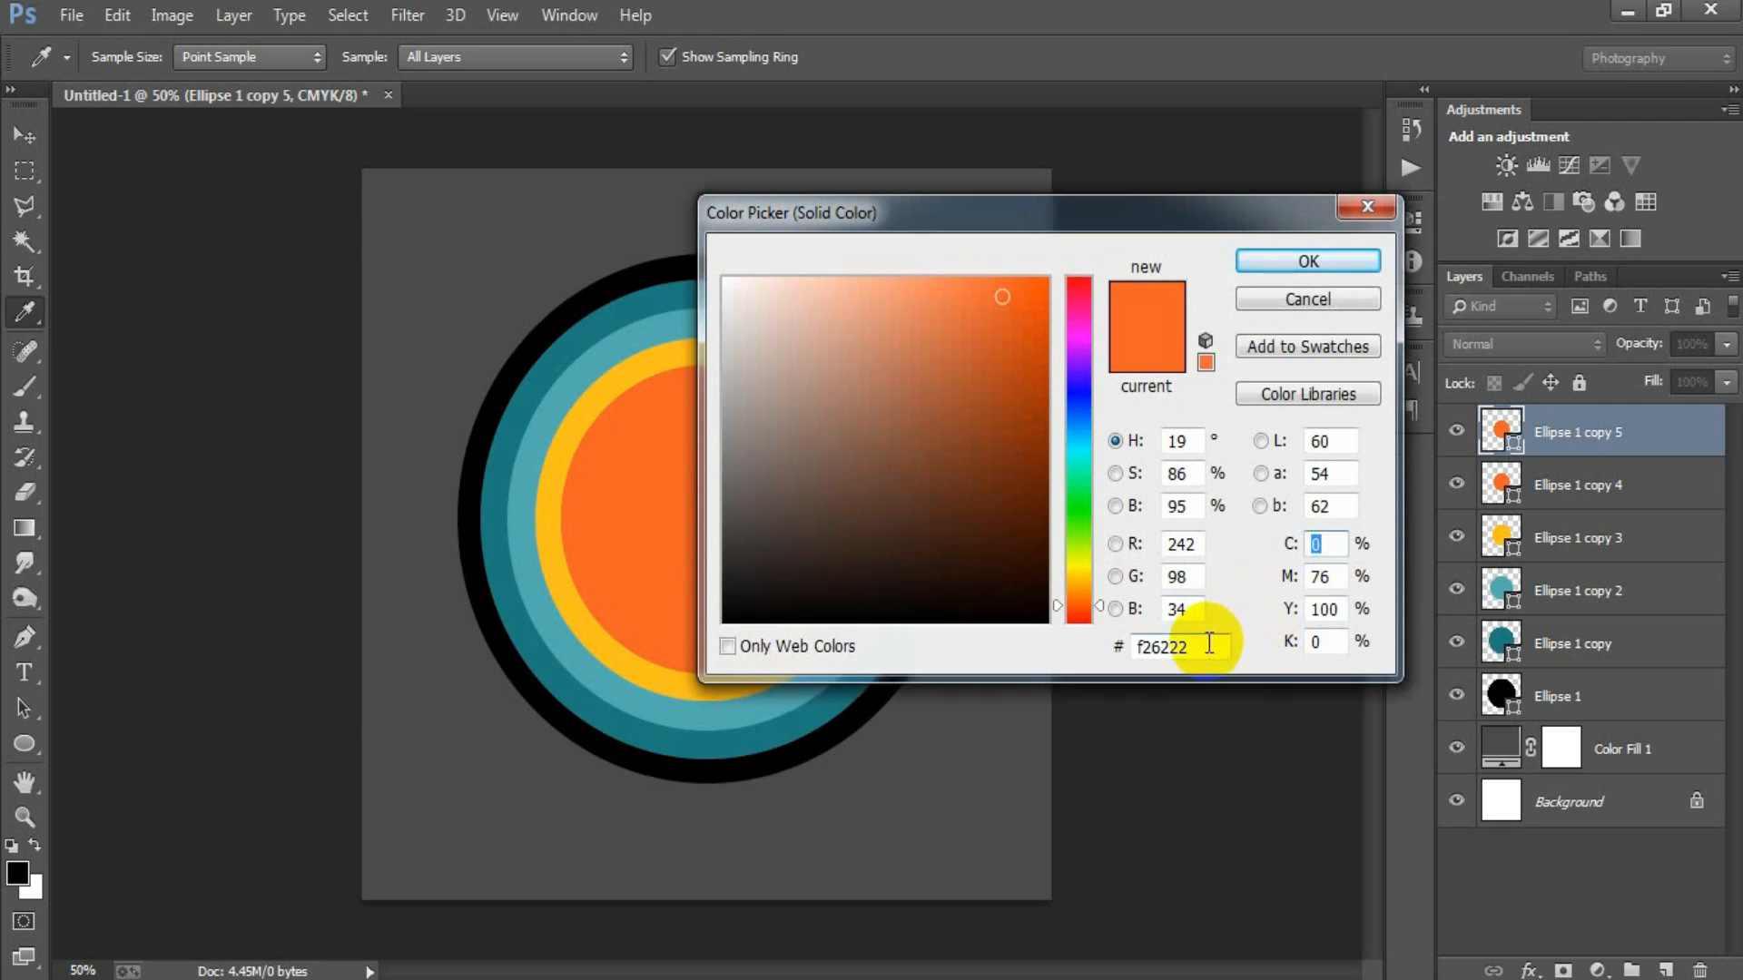
text(FF)
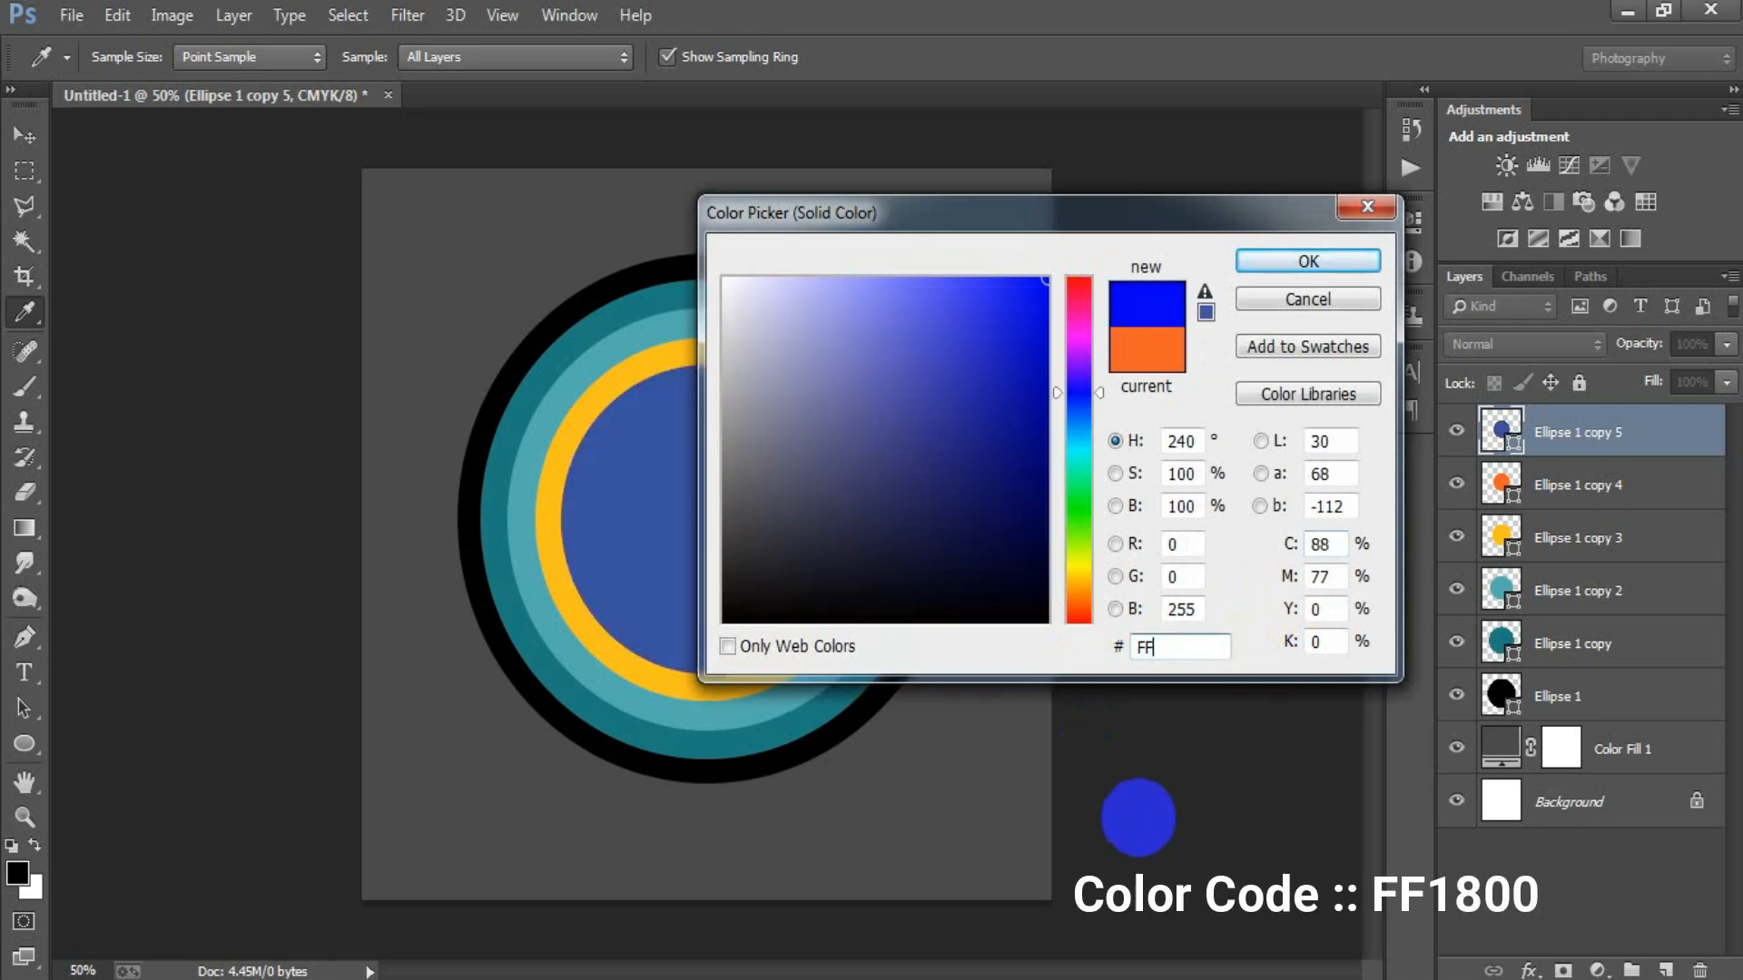
text(1800)
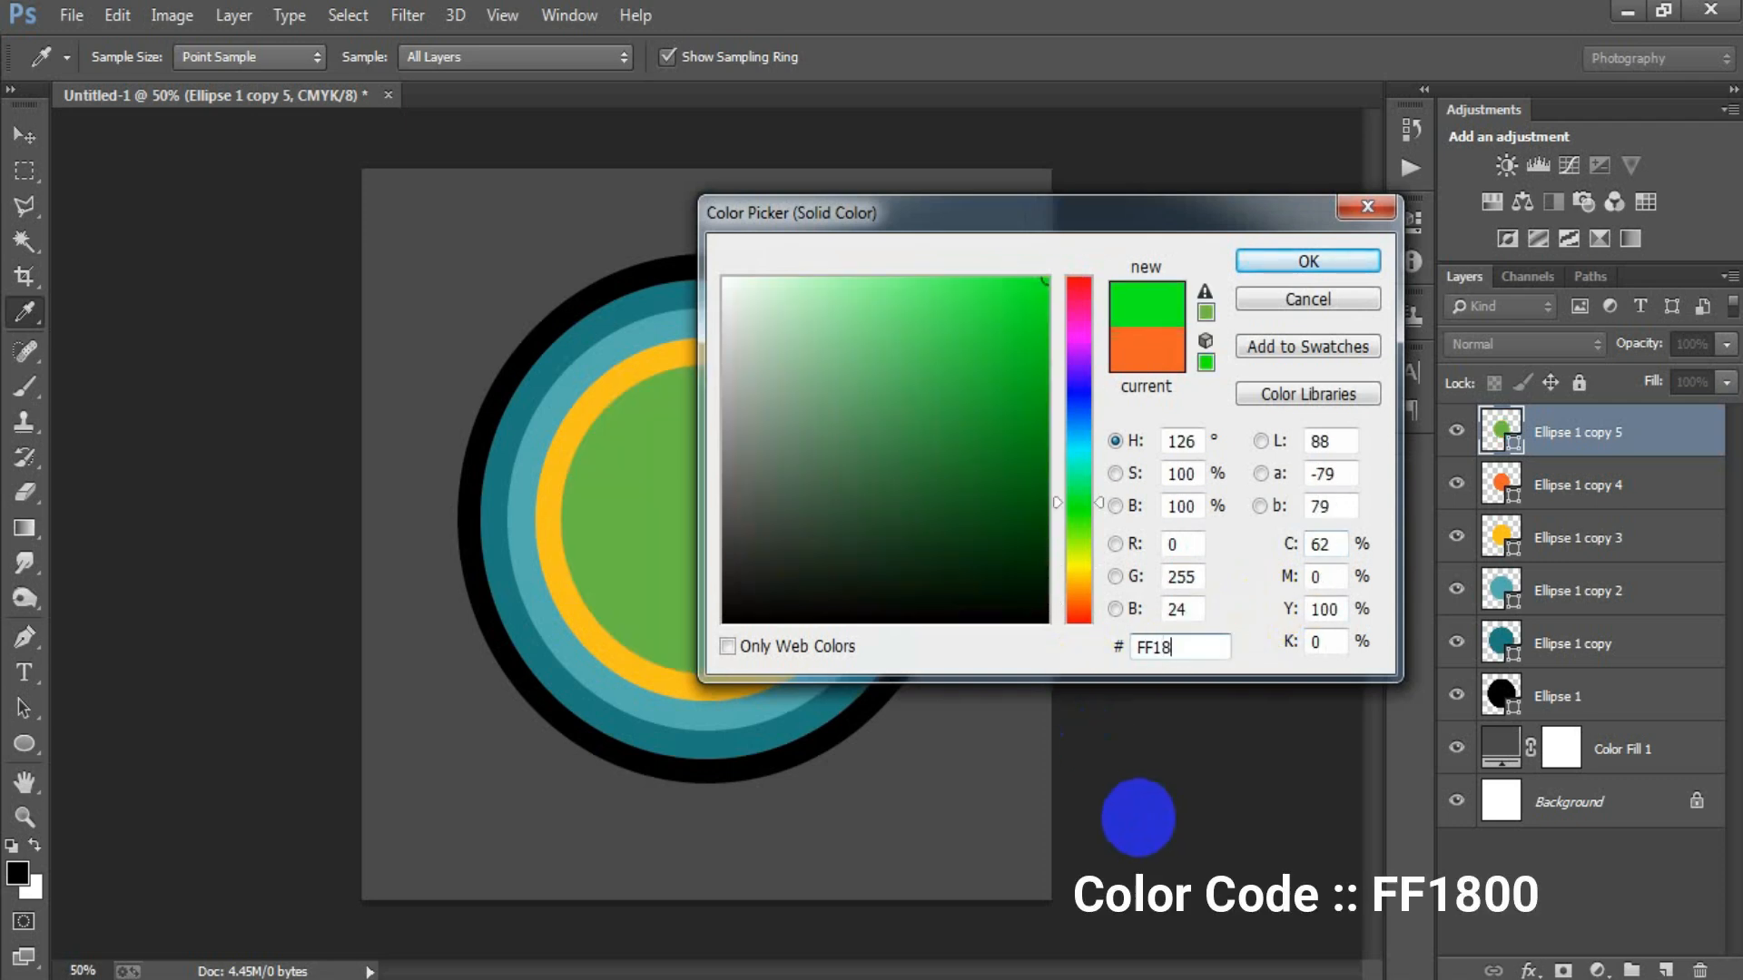
click(1276, 270)
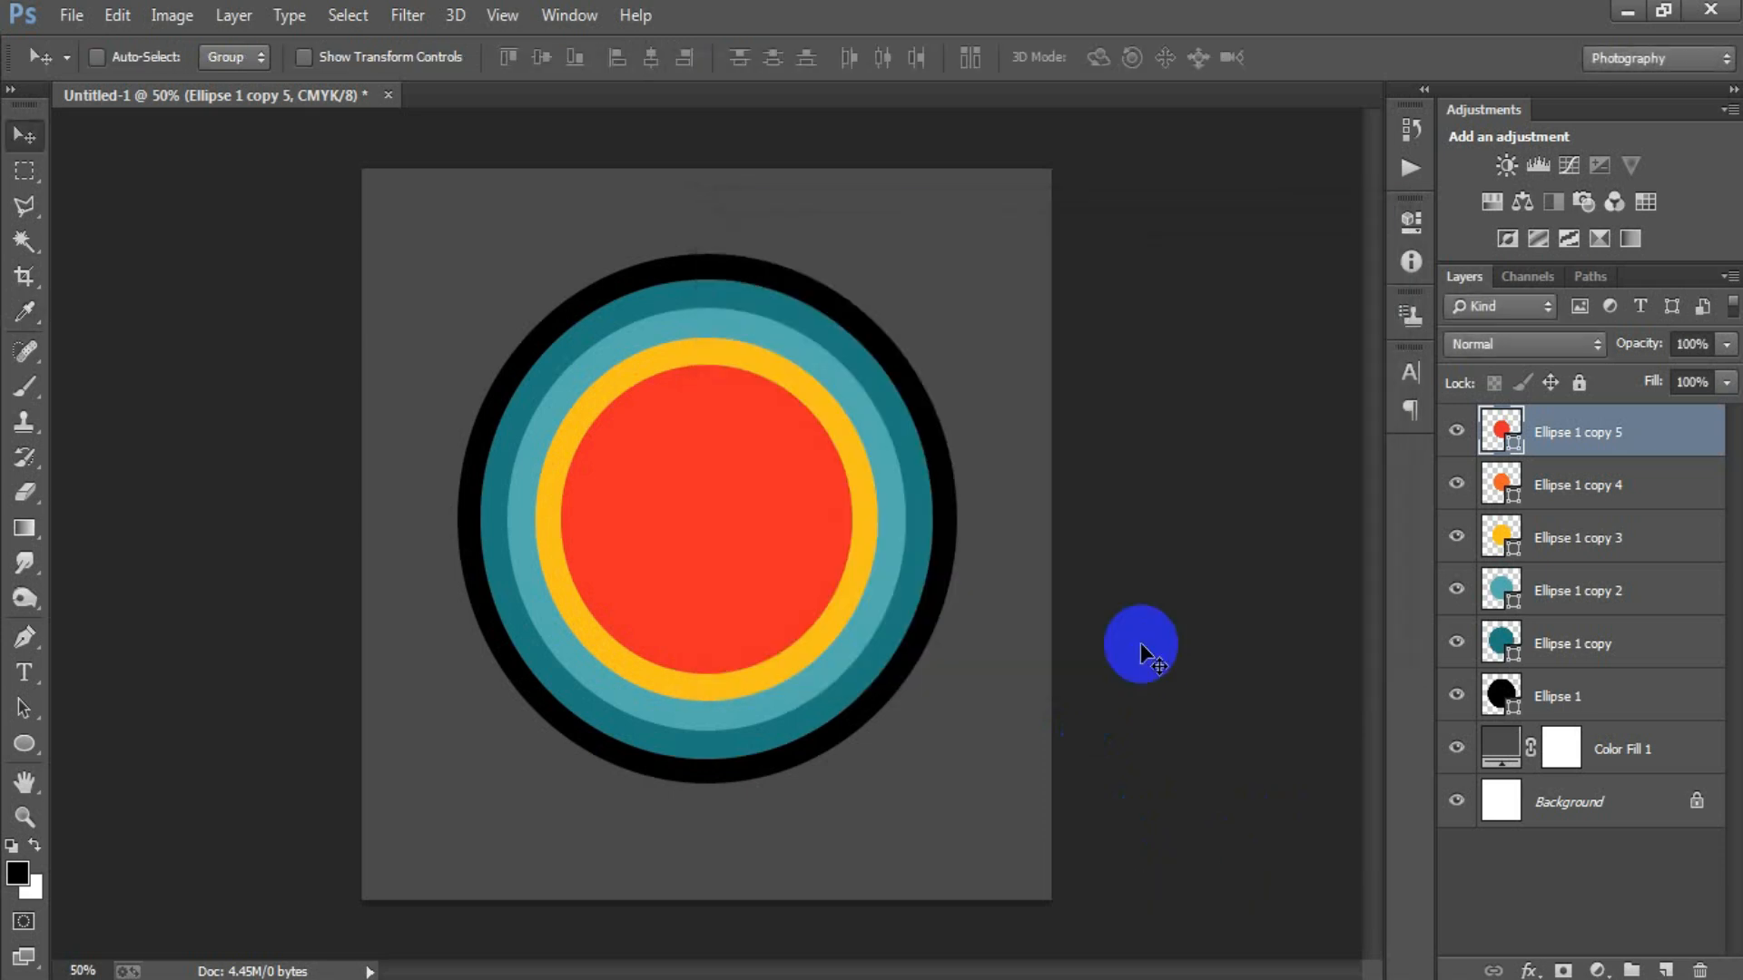
Scale the red circle down proportionally about its centre to about 83%, then shrink it slightly more to even out the orange ring.
key(ctrl+t)
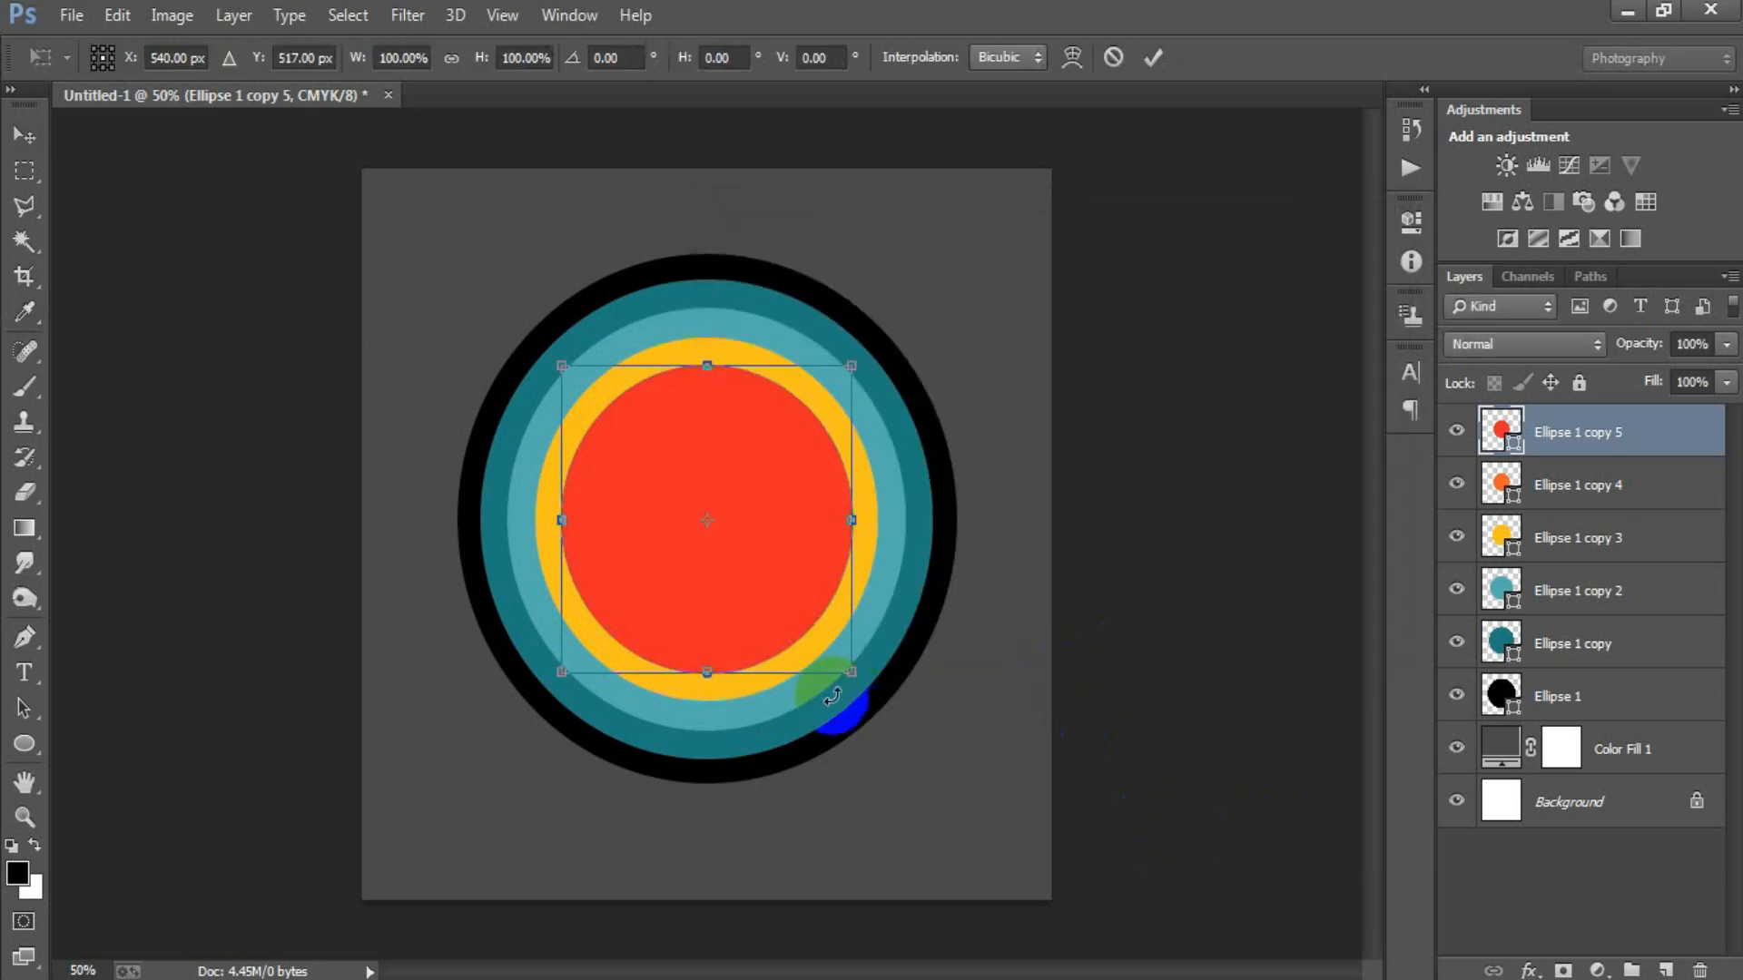
drag(850, 673, 831, 647)
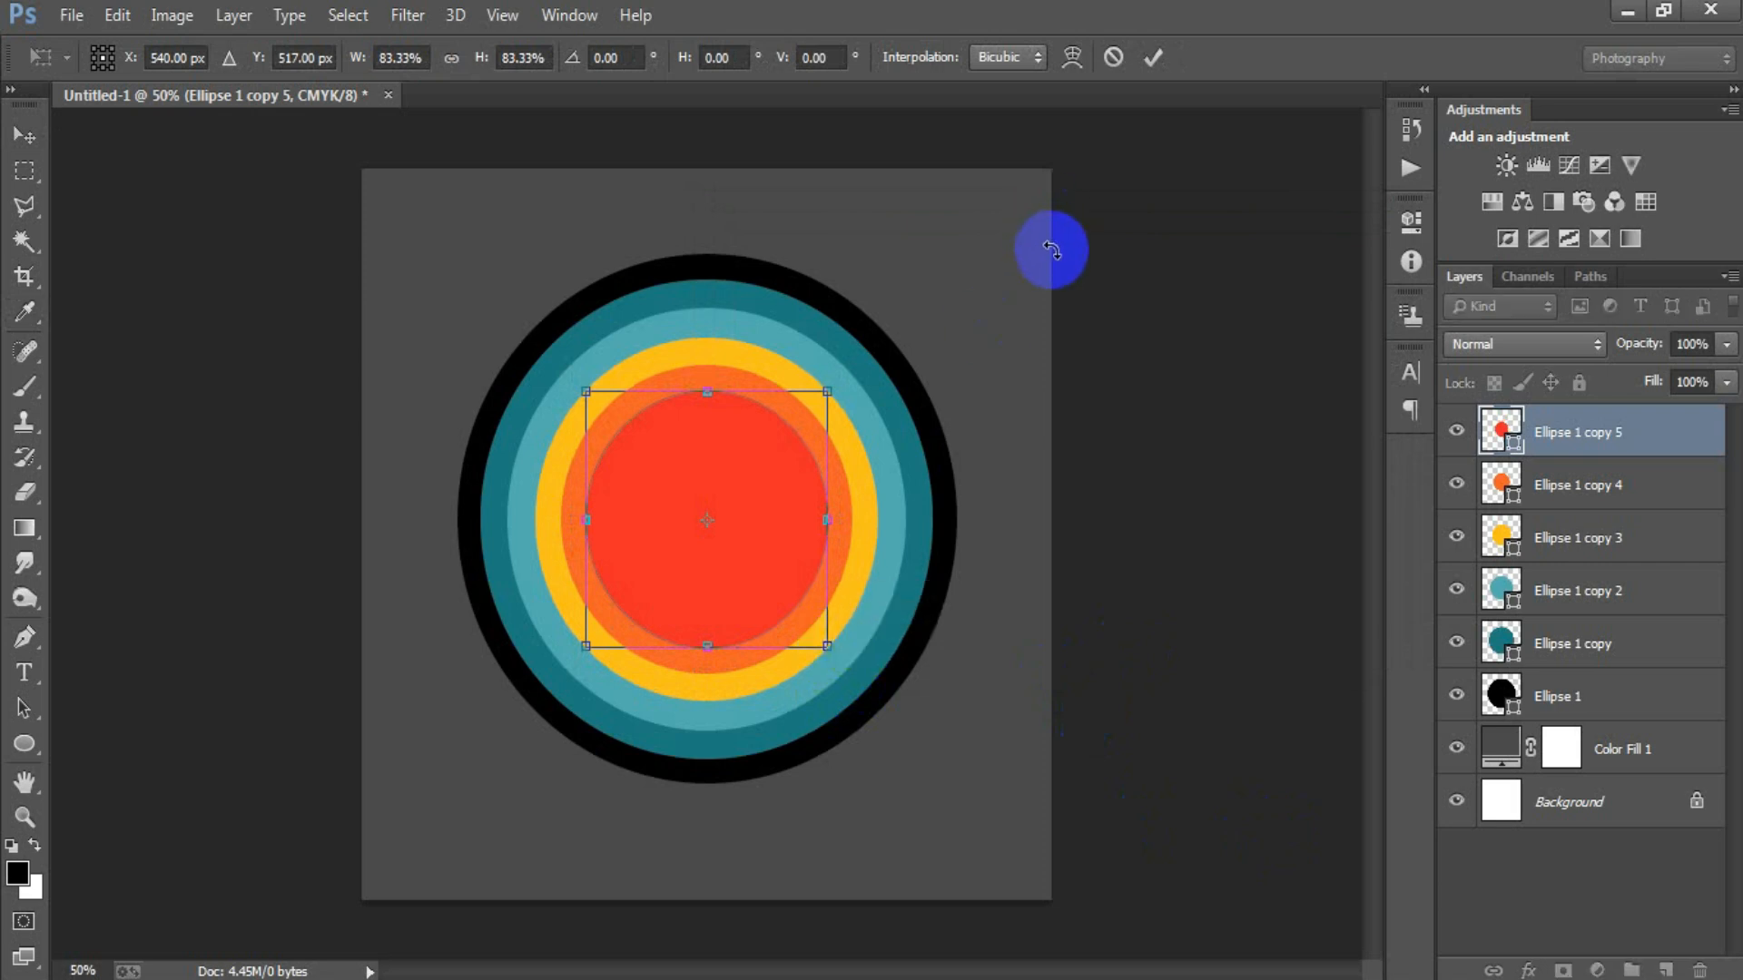
click(1153, 57)
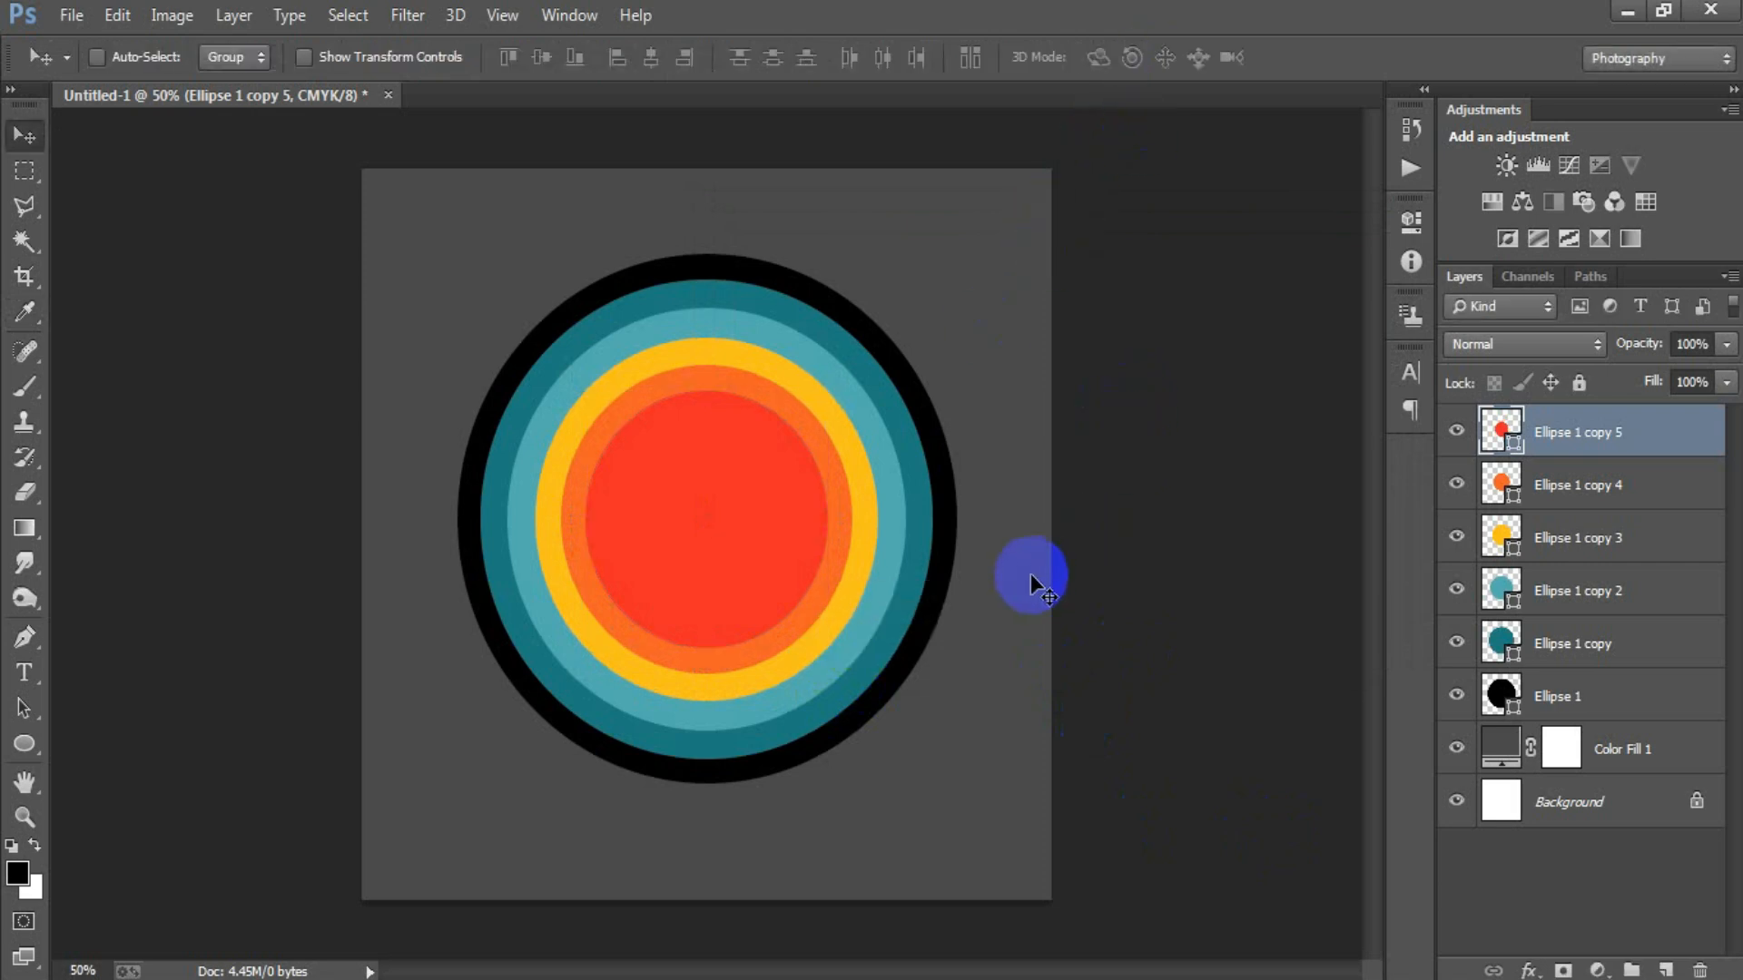
key(ctrl+t)
drag(832, 655, 836, 642)
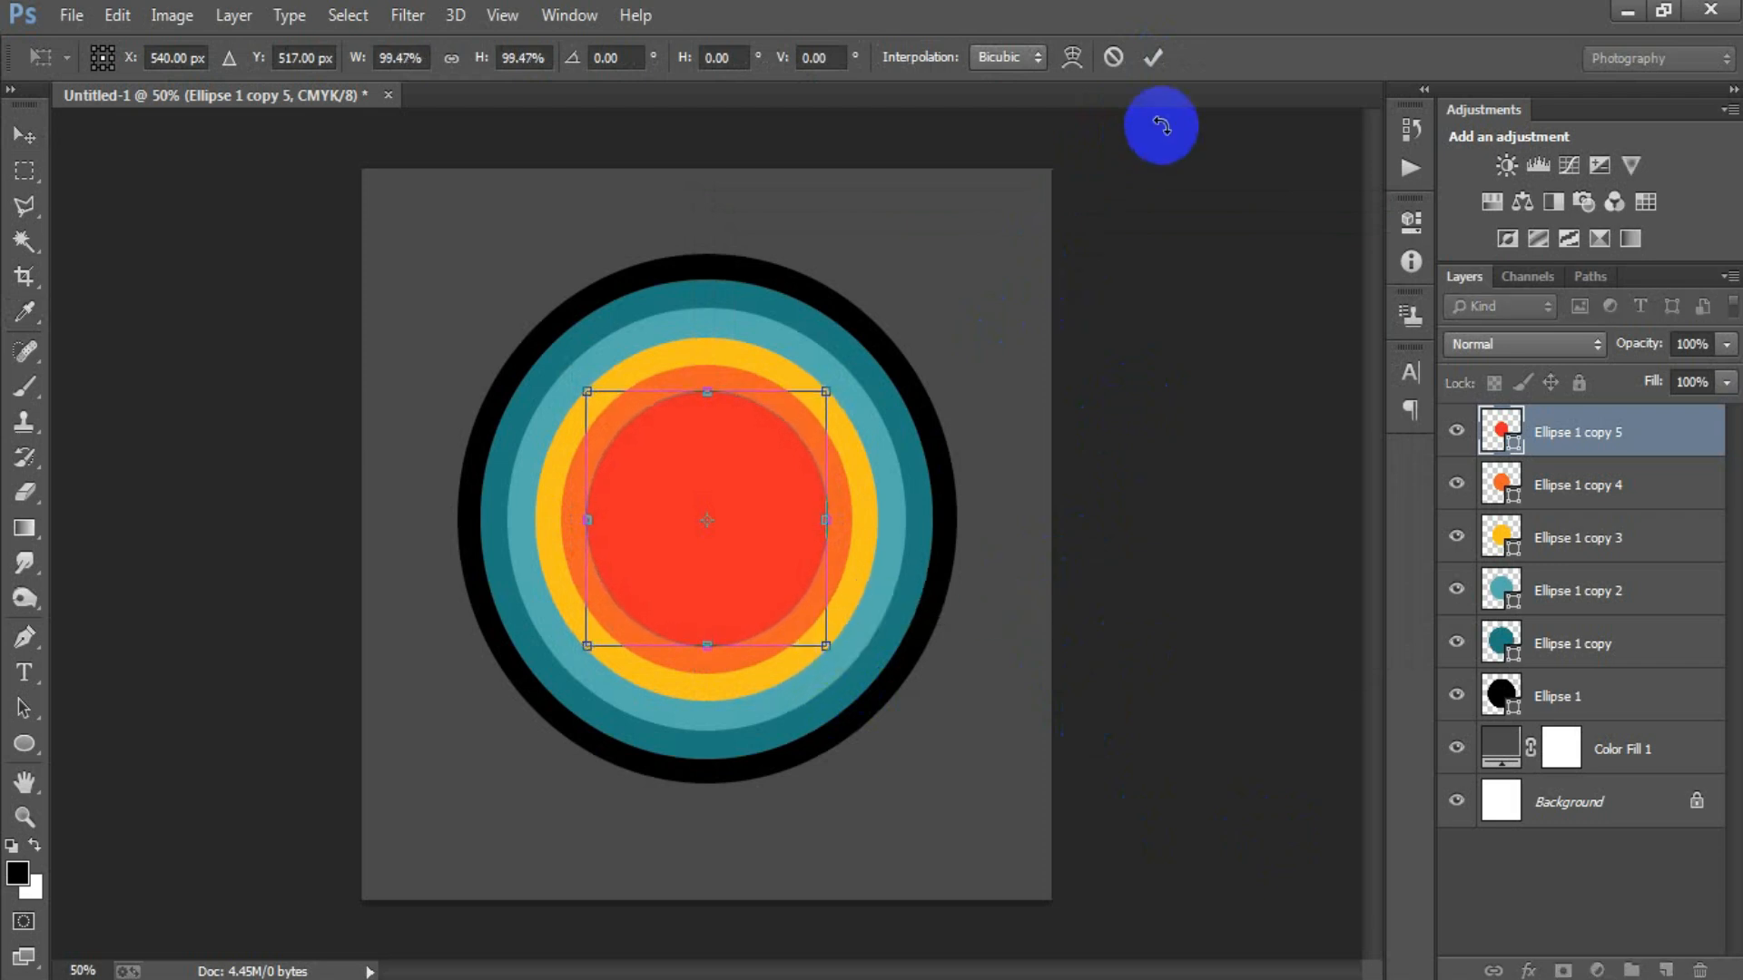
click(1153, 57)
Rasterize the five coloured ellipse copy layers and the black Ellipse 1 layer.
shift+click(1569, 645)
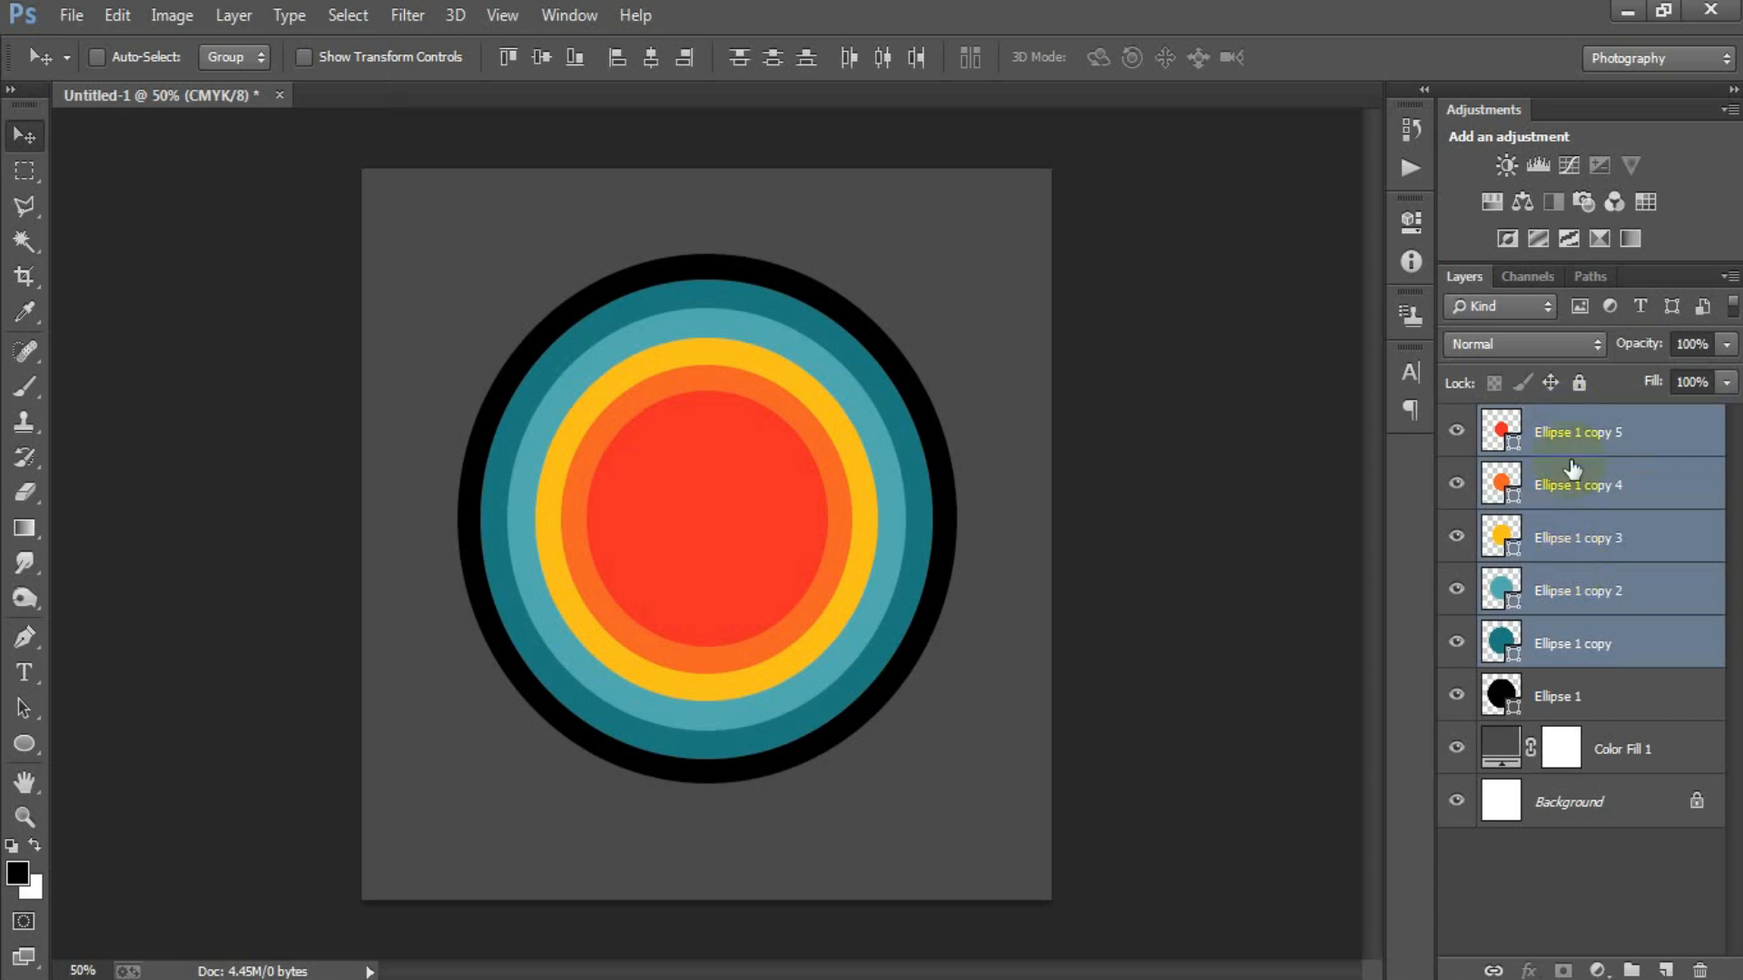
right_click(1573, 481)
click(1118, 374)
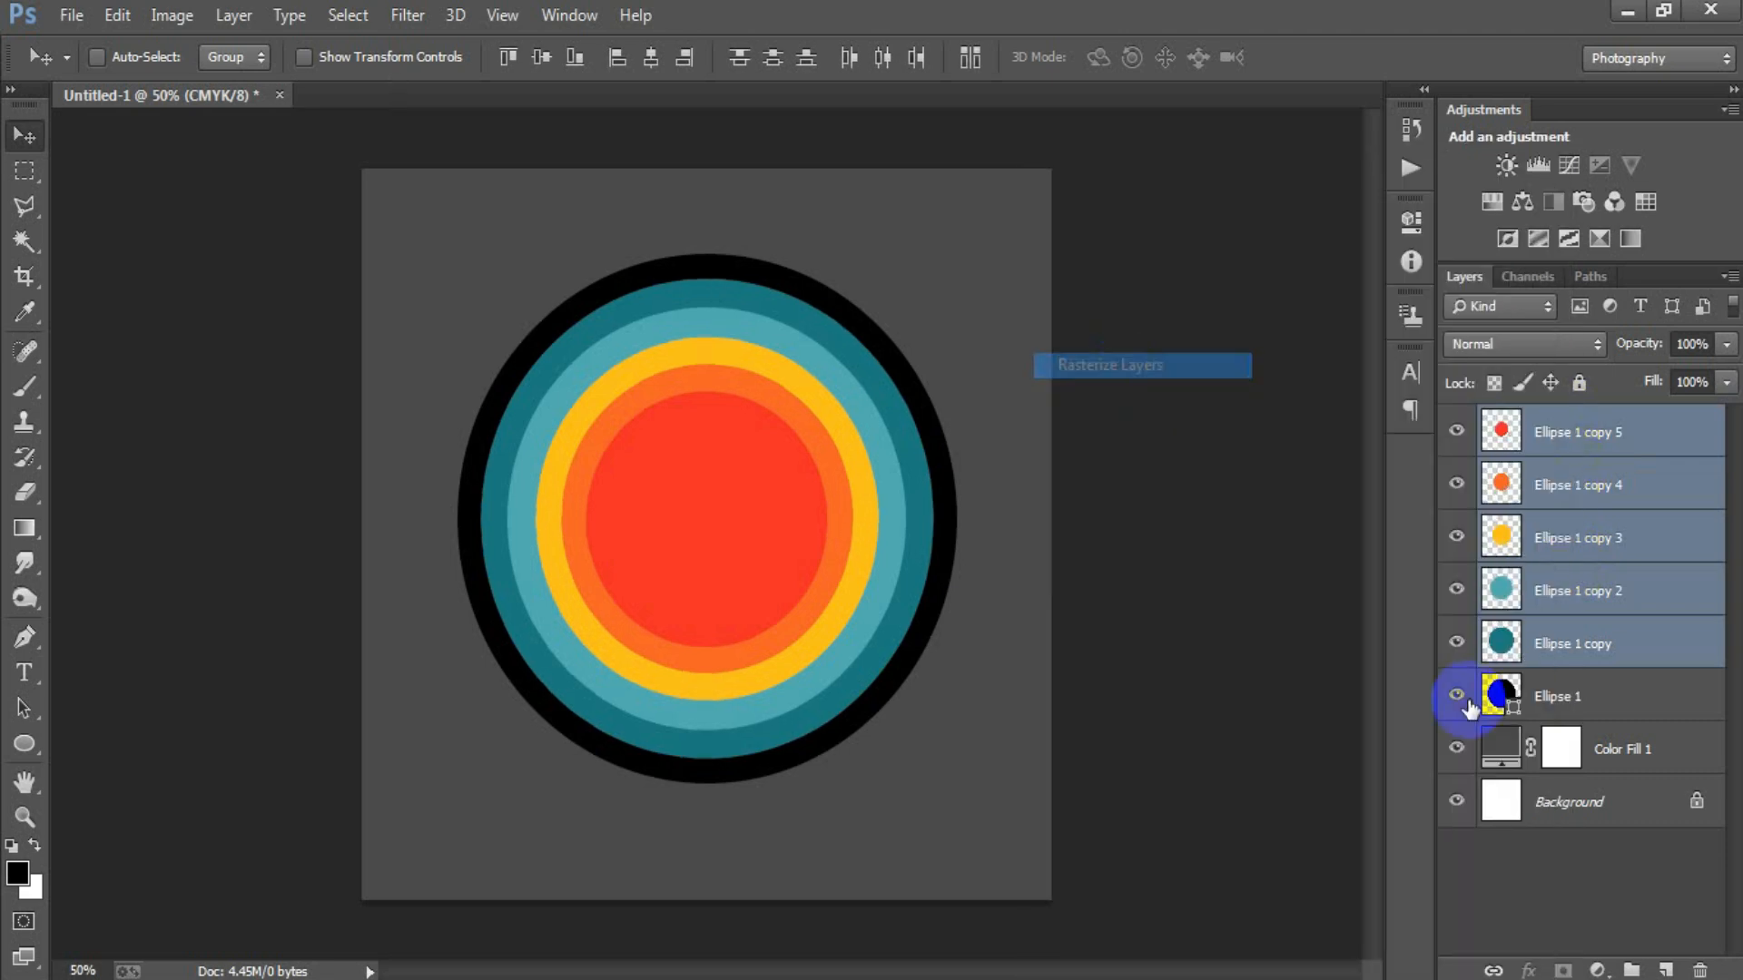
click(1516, 705)
right_click(1534, 701)
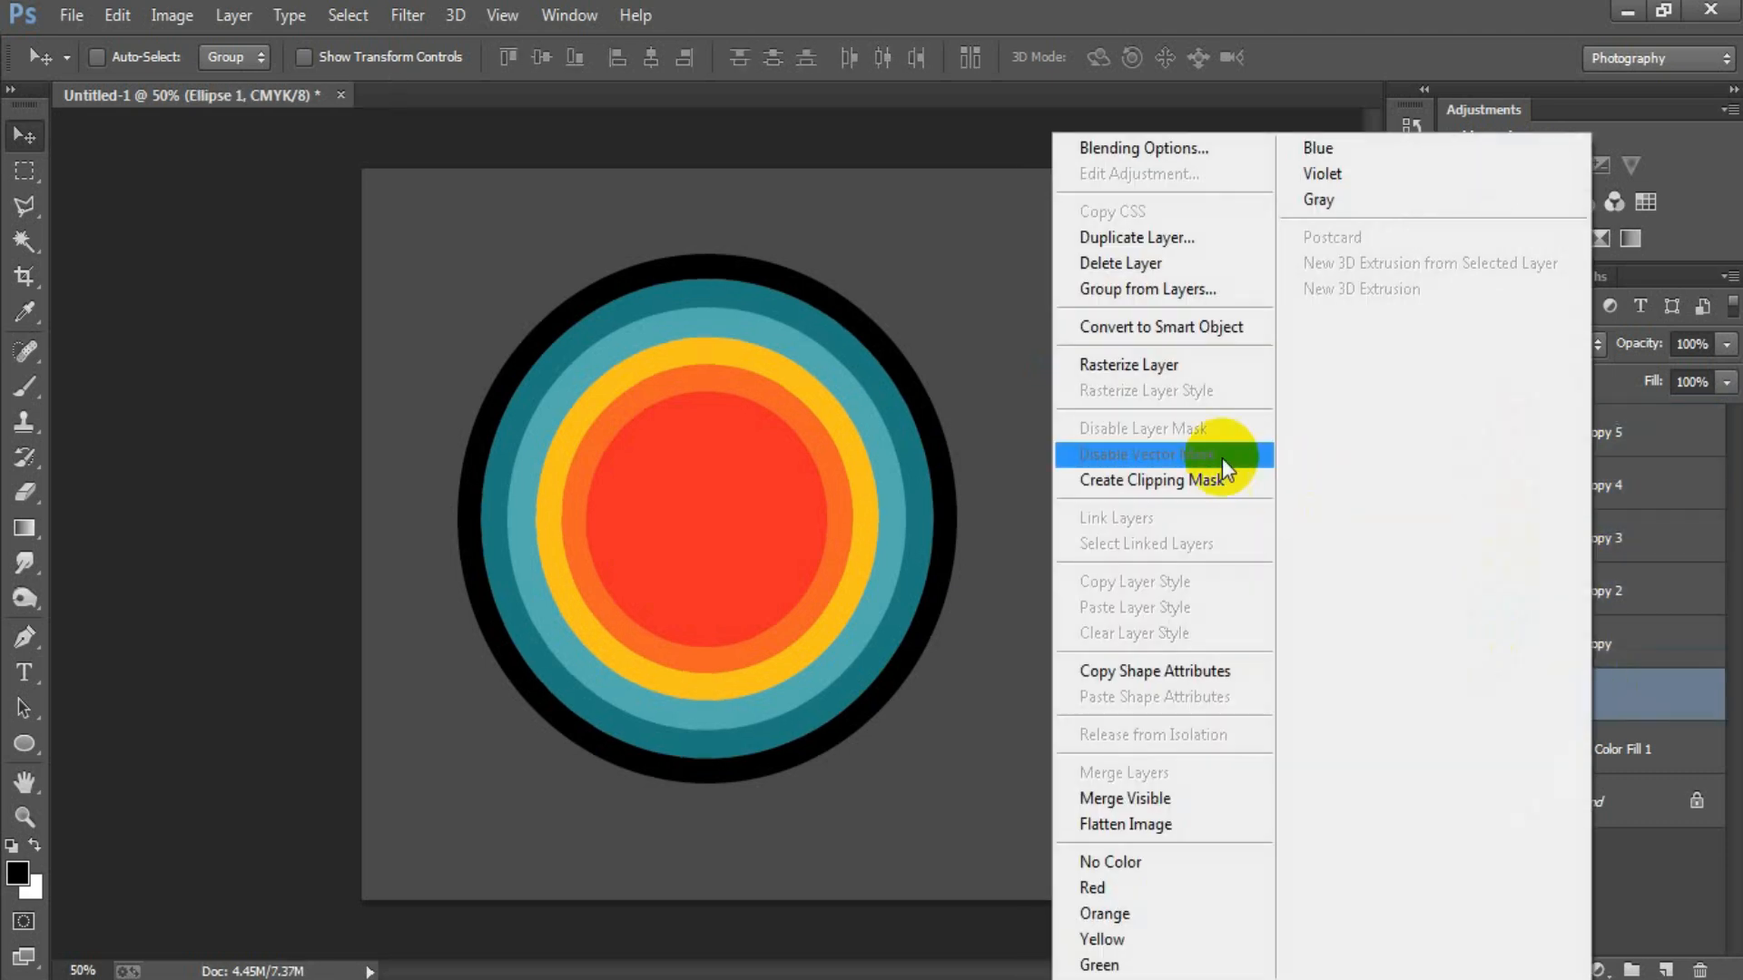
click(1118, 364)
Merge the five coloured ellipse copies into one layer and toggle its visibility to check the result.
click(1554, 434)
shift+click(1579, 639)
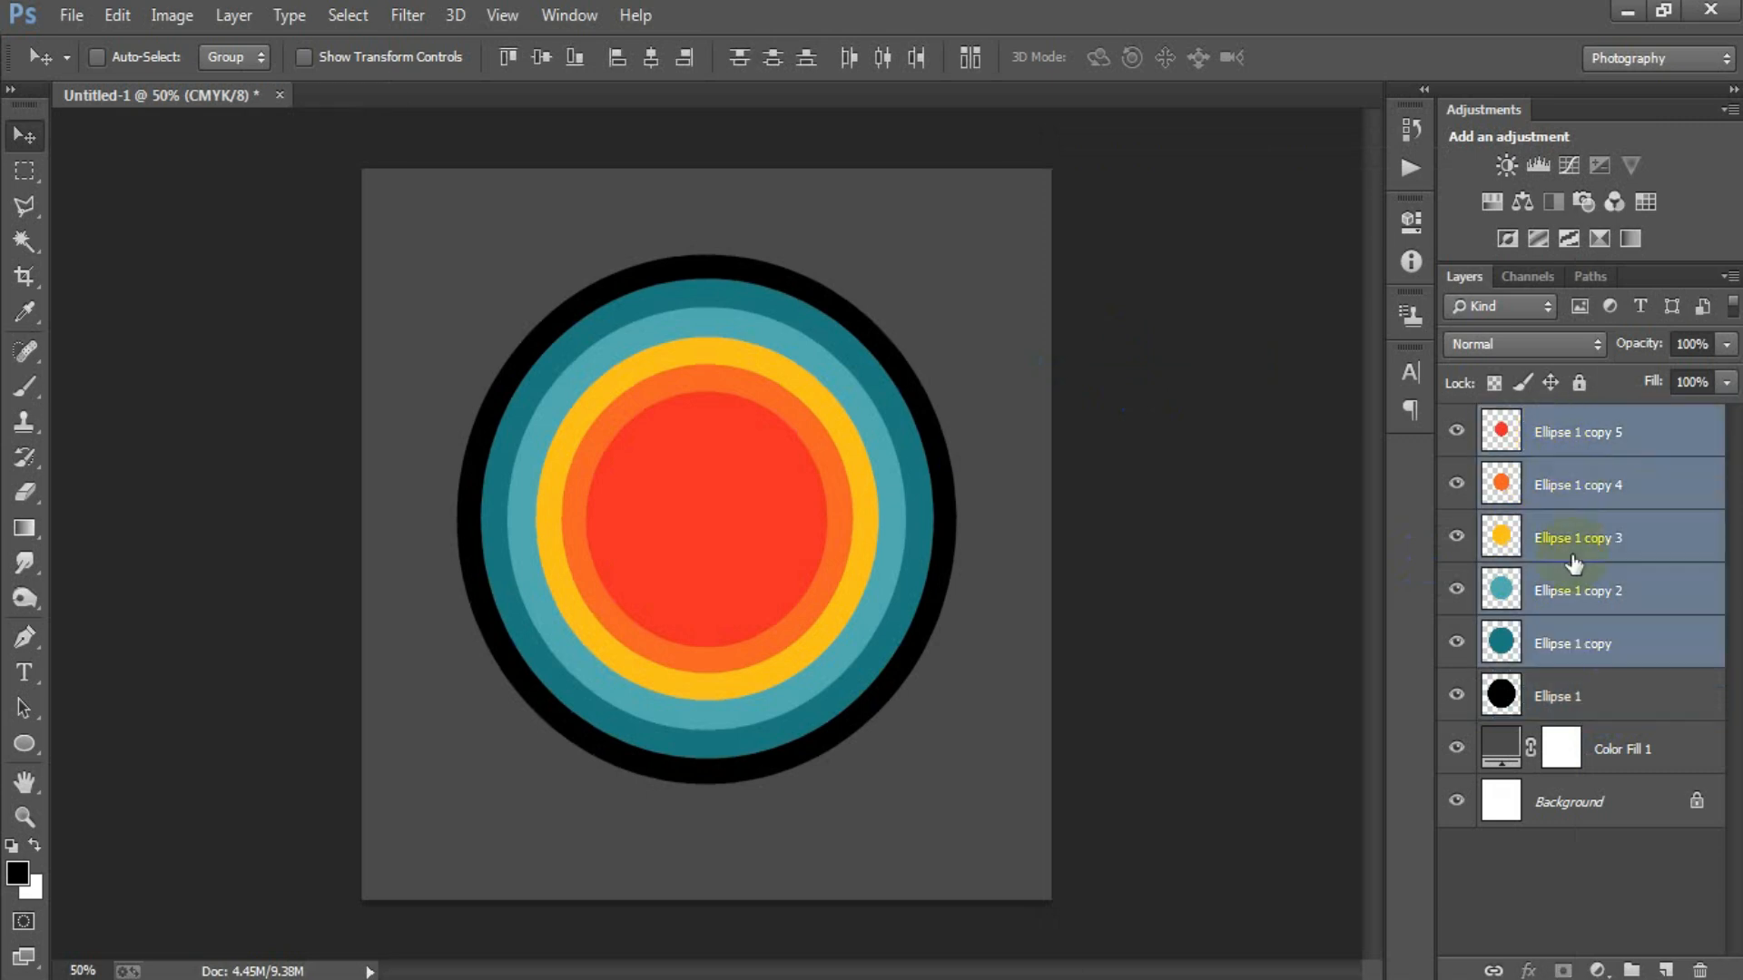
key(ctrl+e)
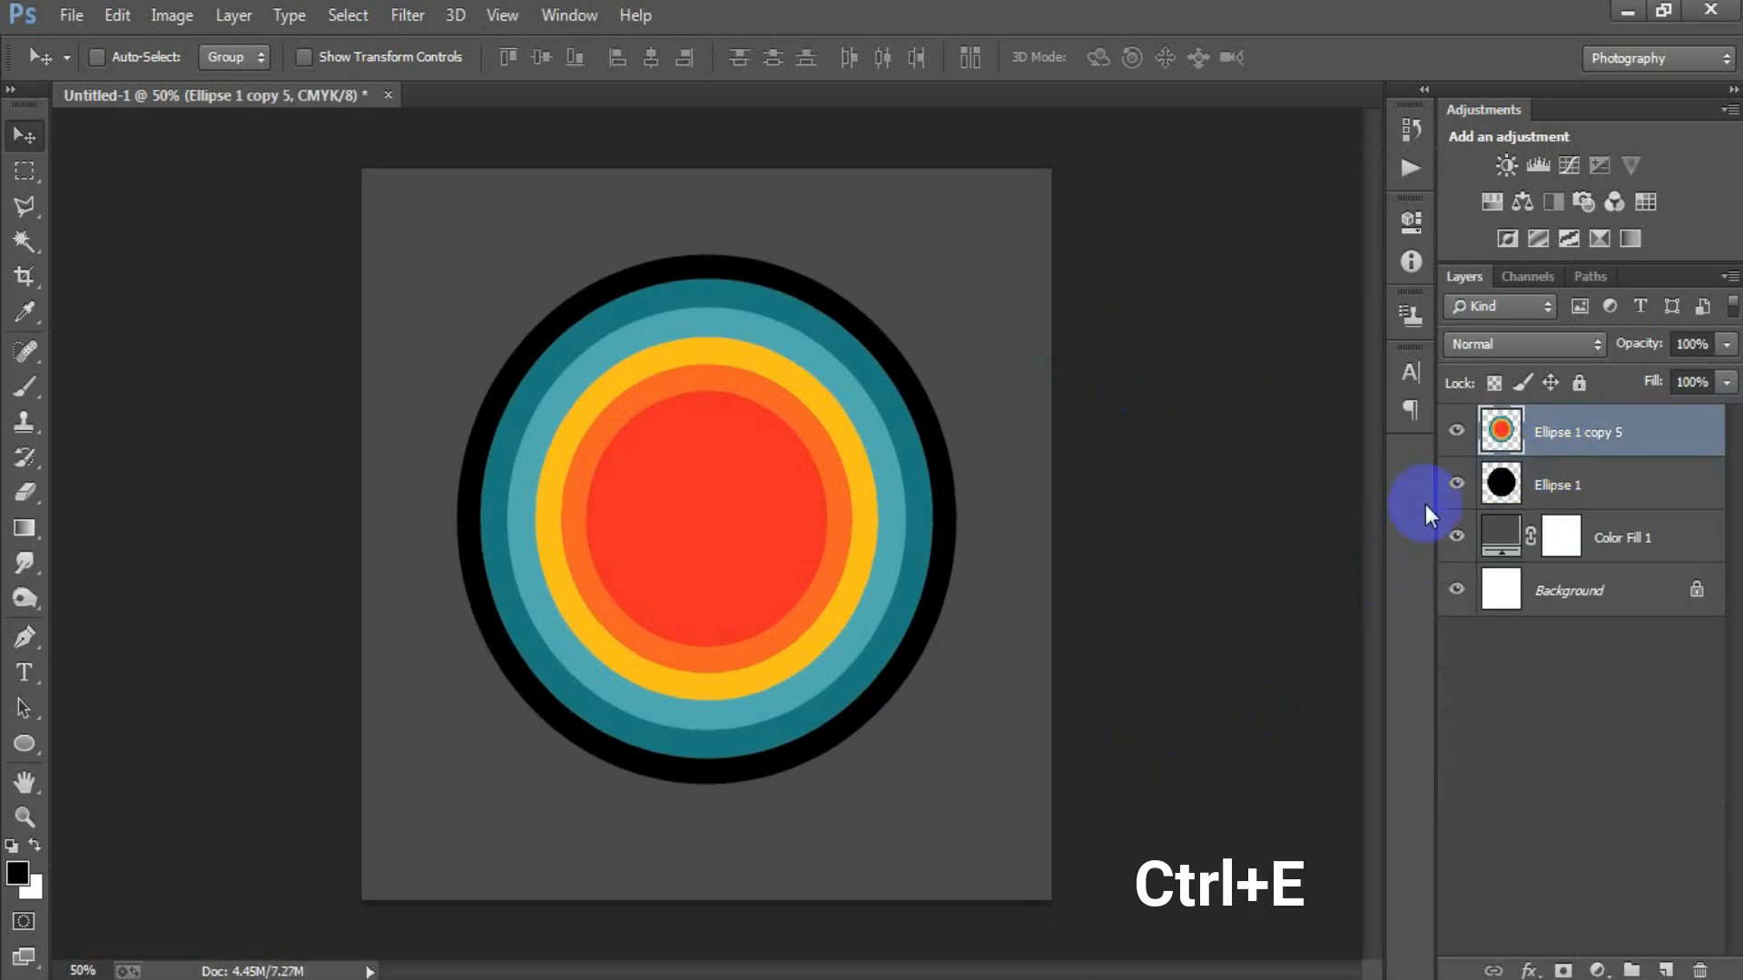
click(1457, 431)
click(1457, 431)
click(1457, 431)
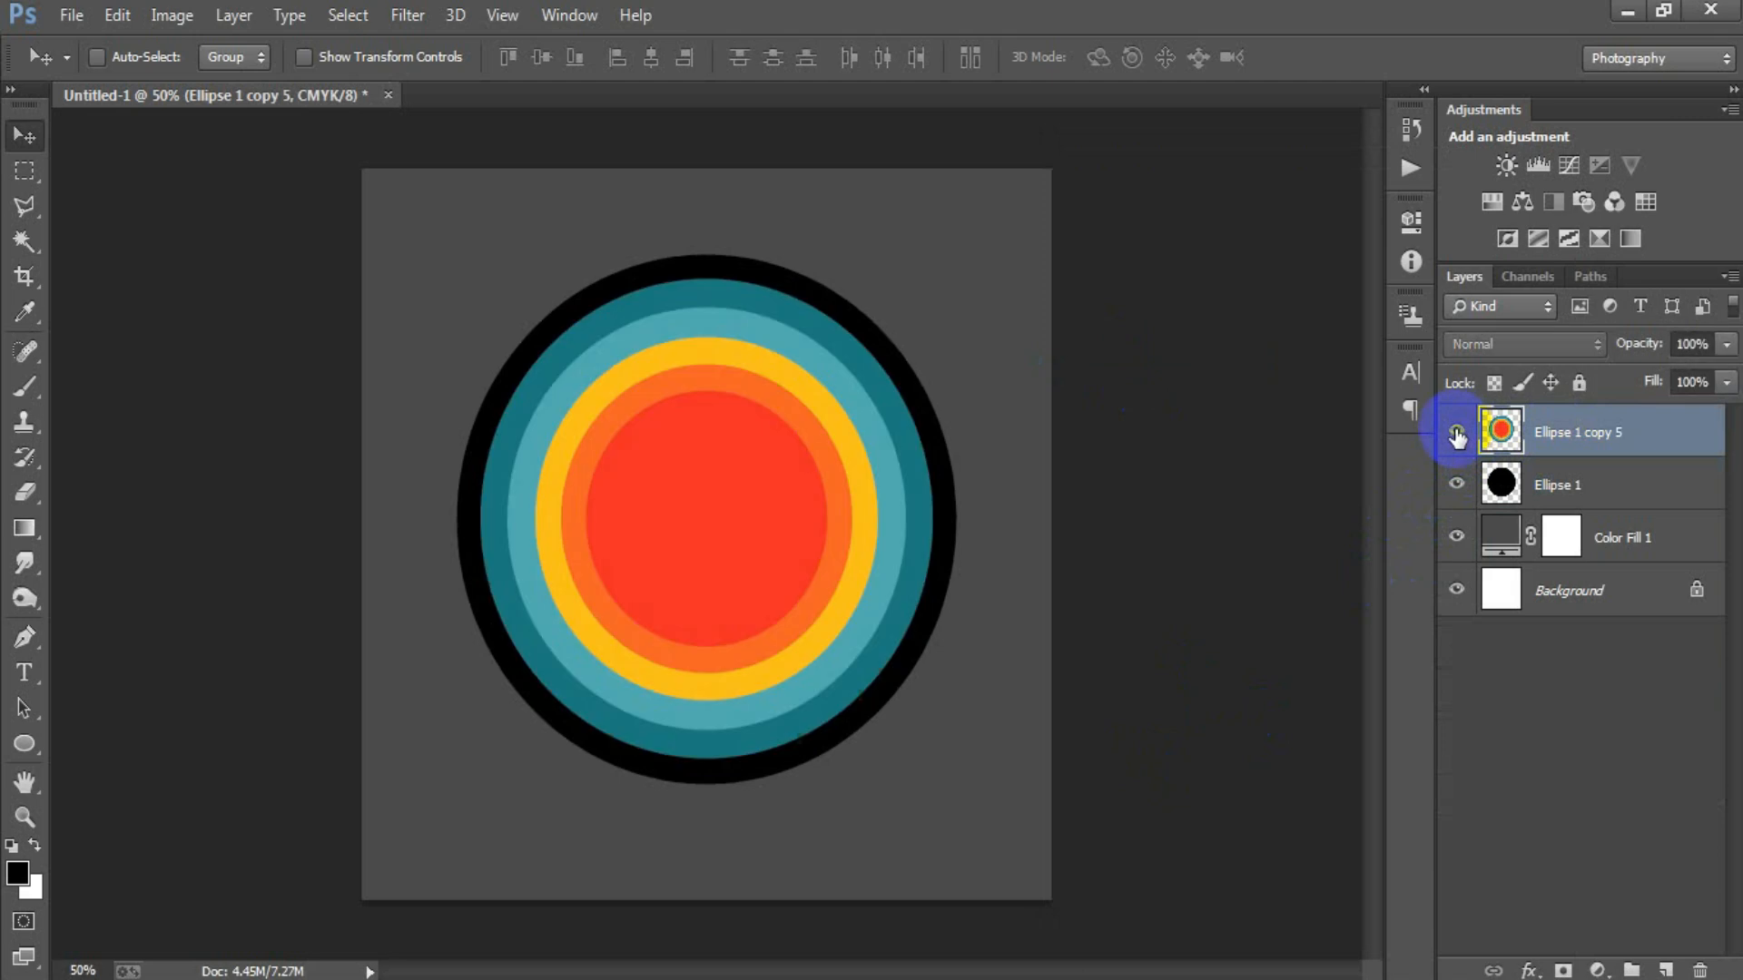
click(1457, 431)
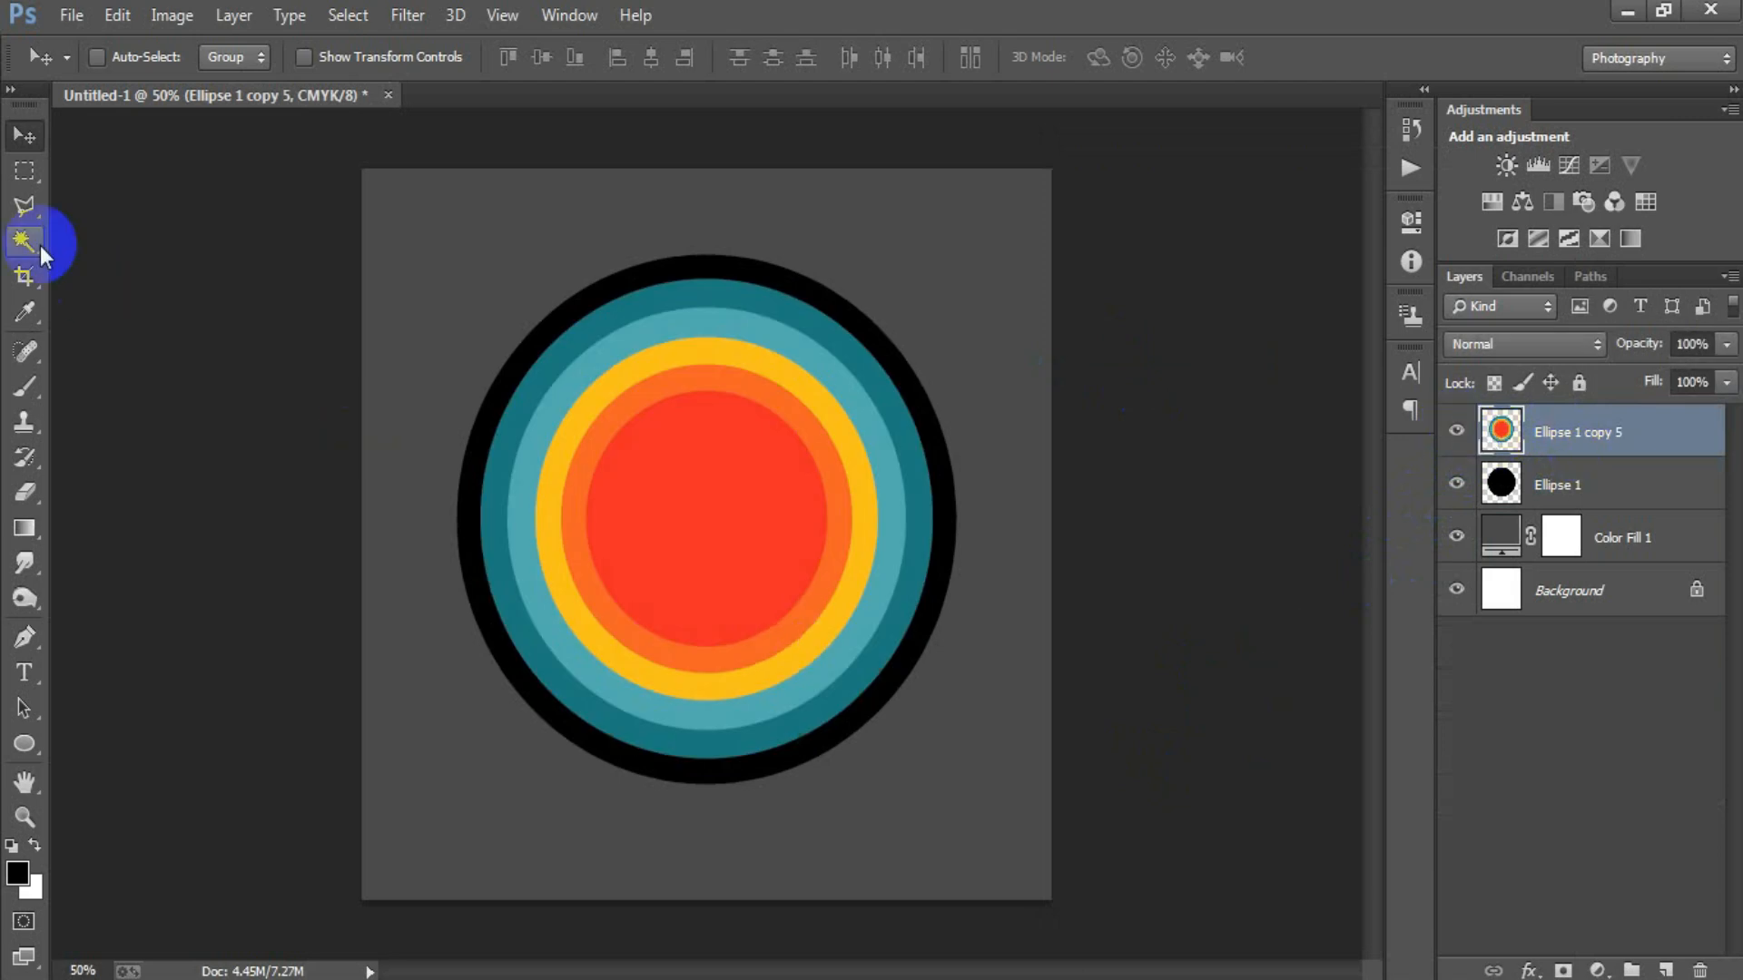
Delete the lower part of the merged rings and the black ellipse using one rectangular selection across the canvas, then deselect.
drag(24, 170, 99, 157)
drag(361, 578, 1112, 903)
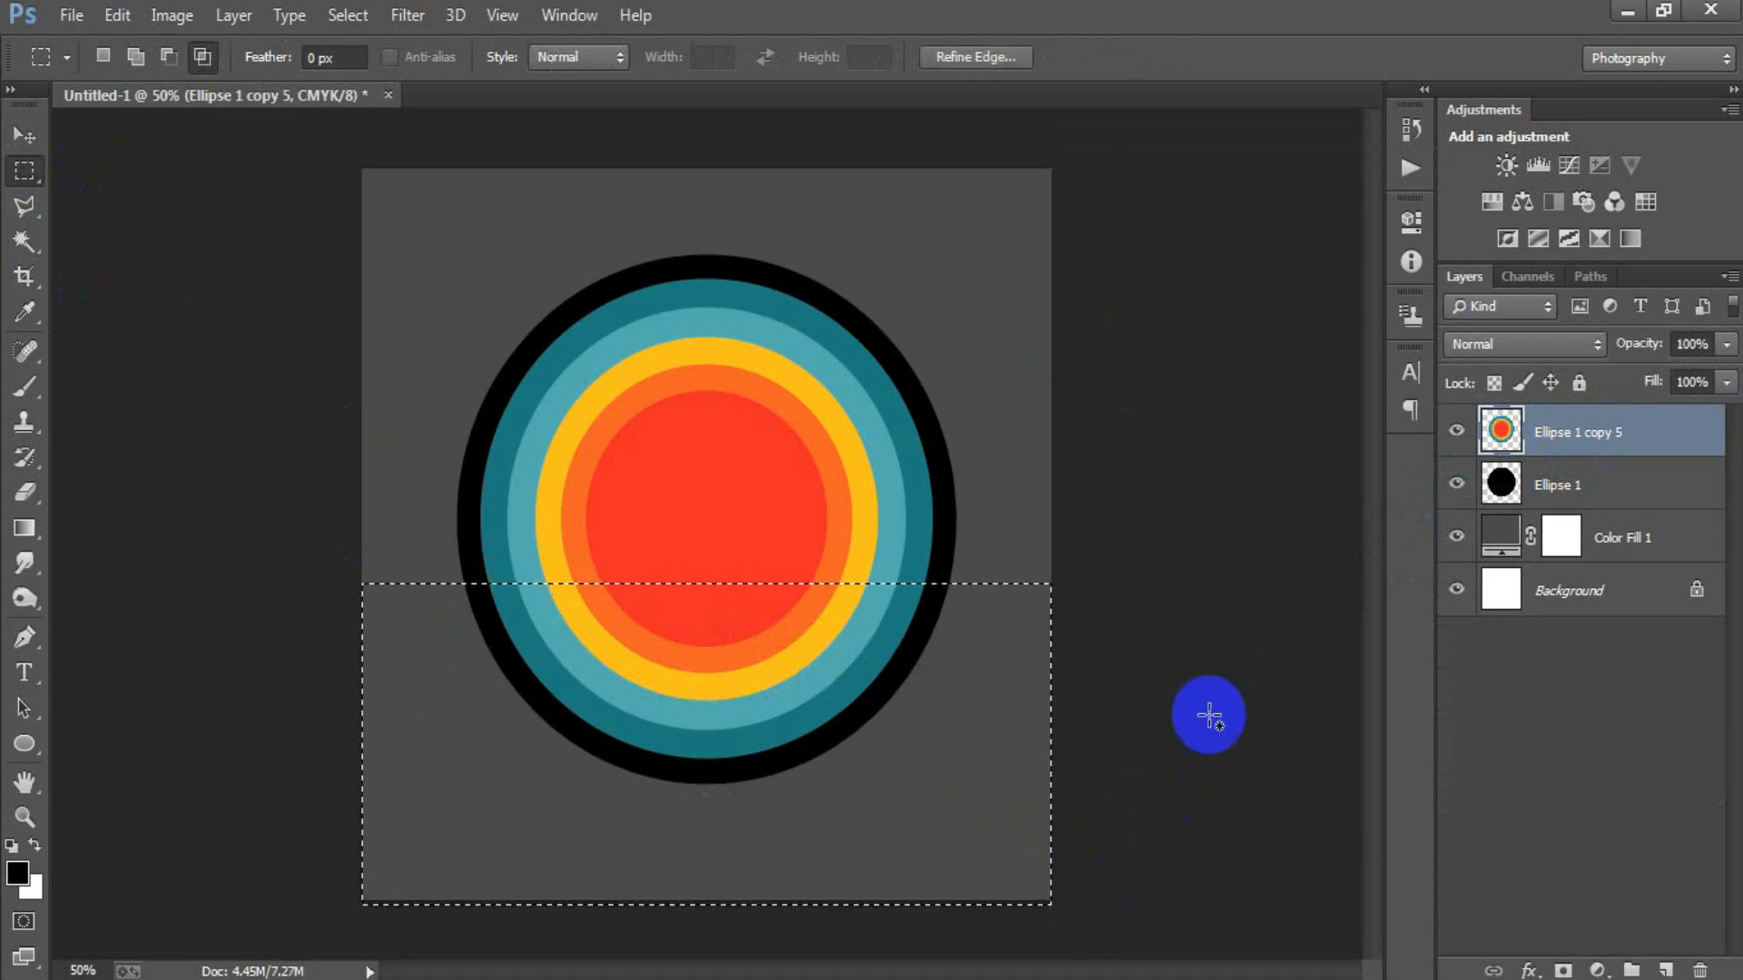
key(Delete)
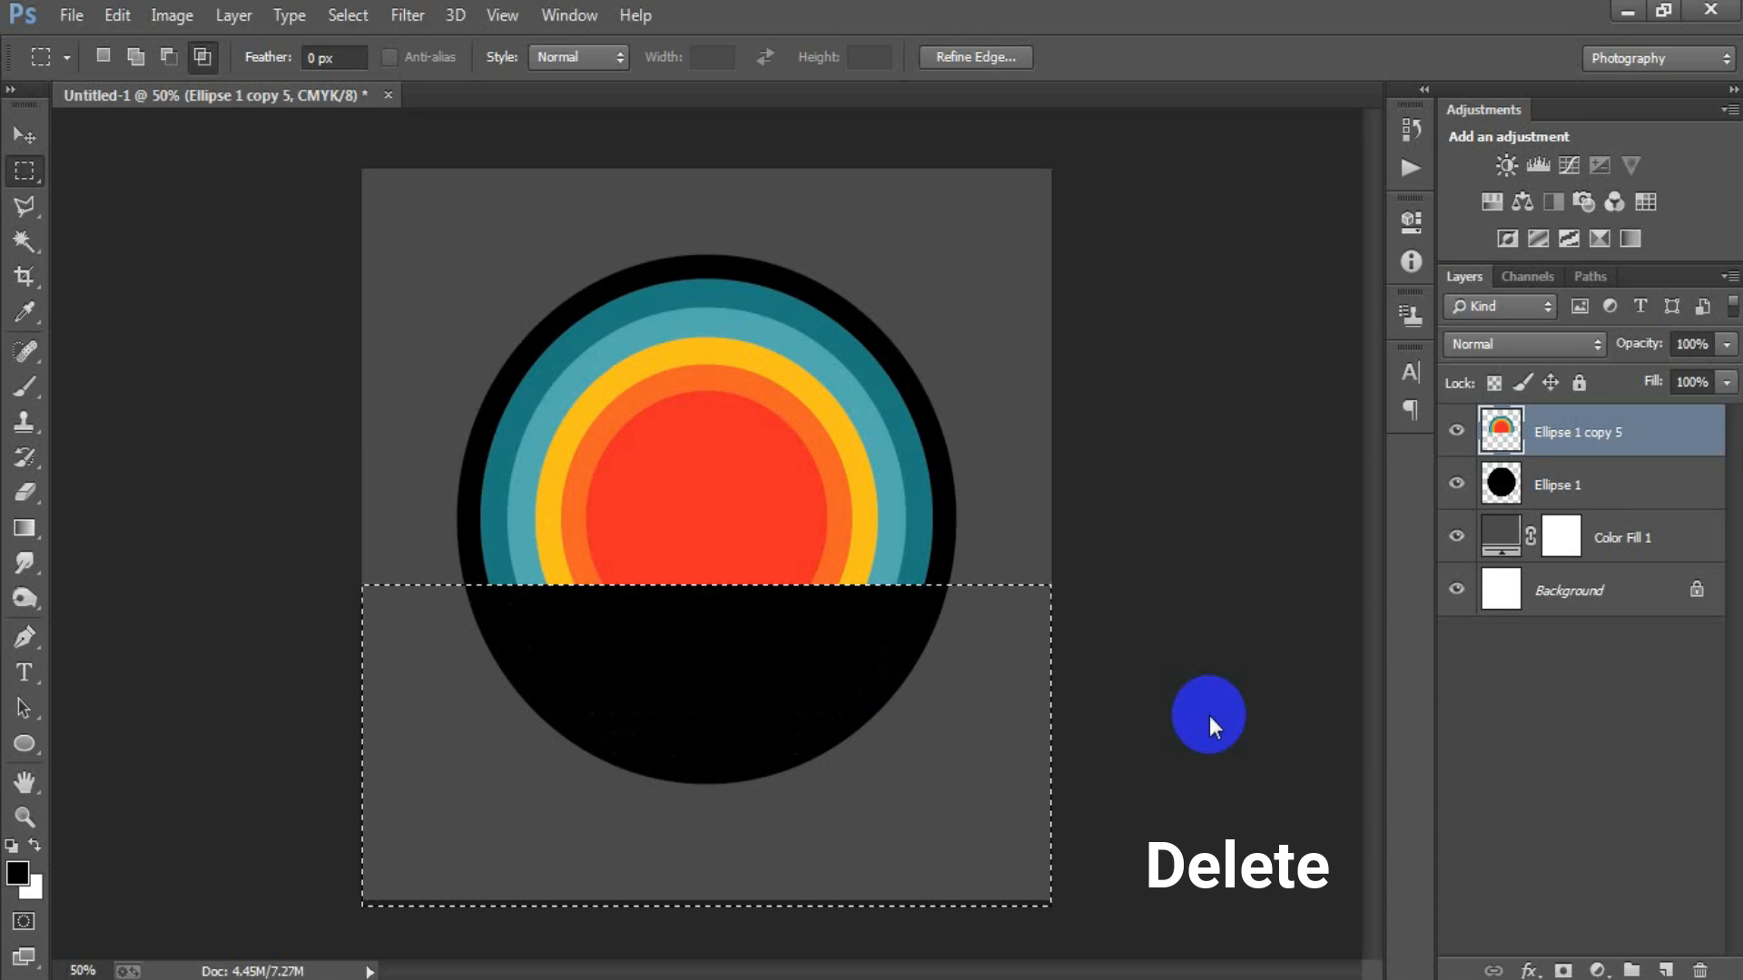
click(1531, 495)
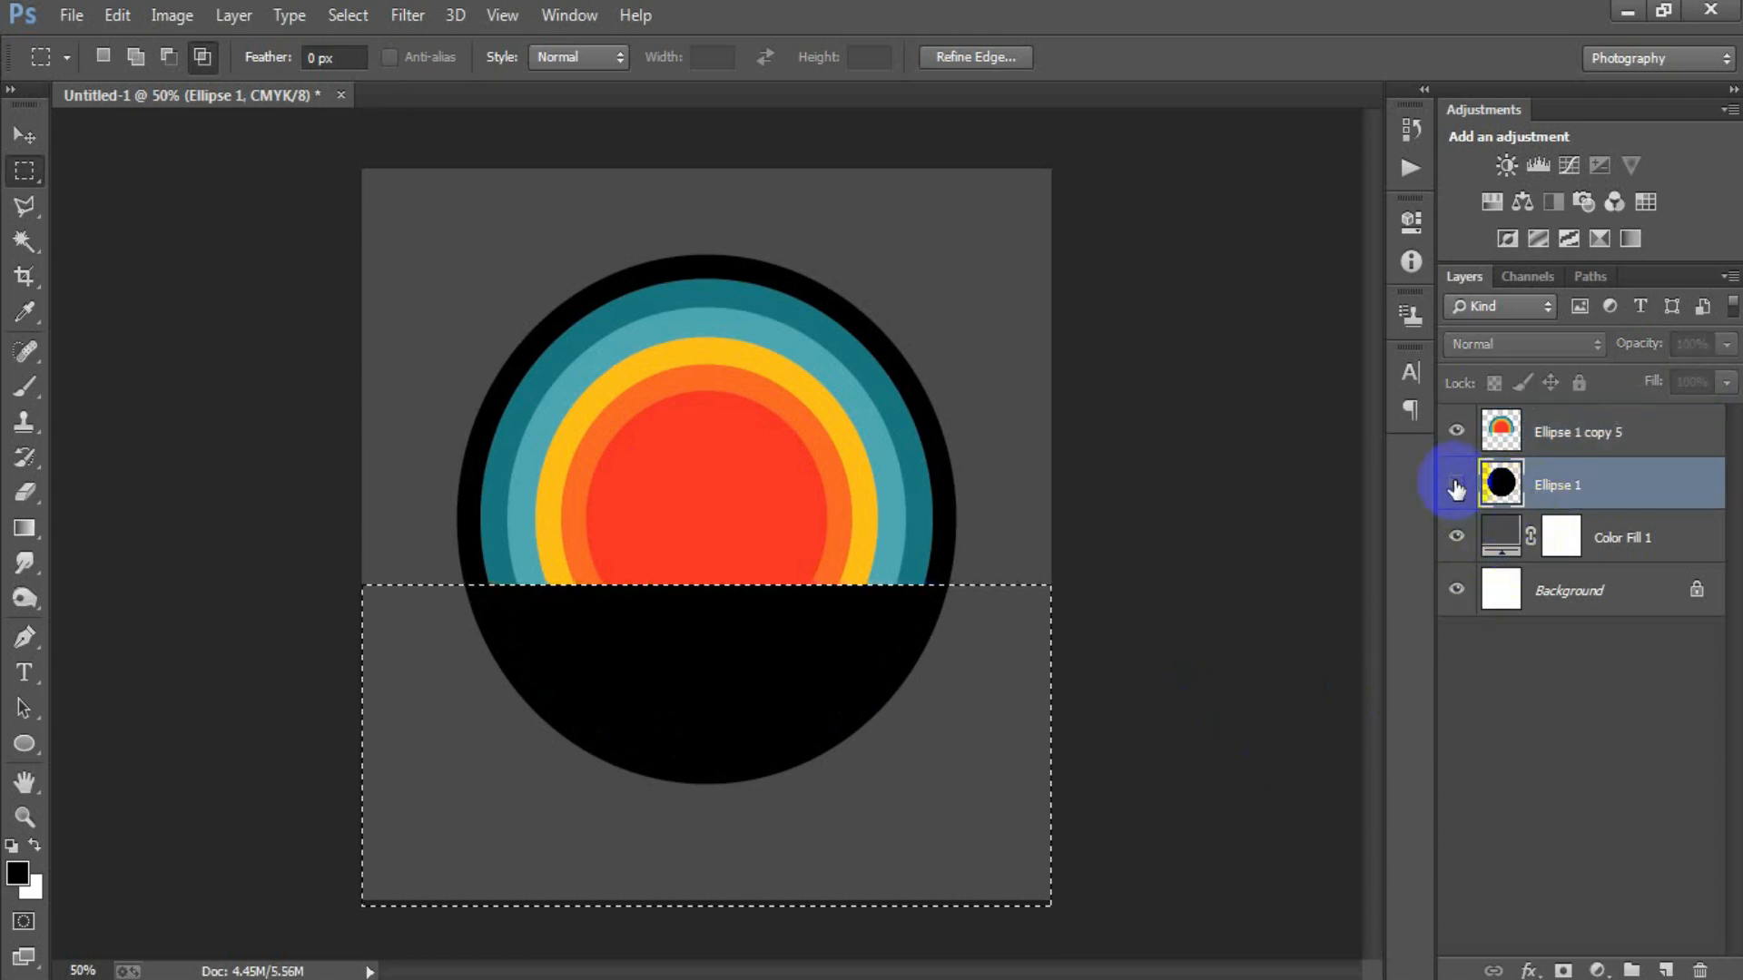
key(Delete)
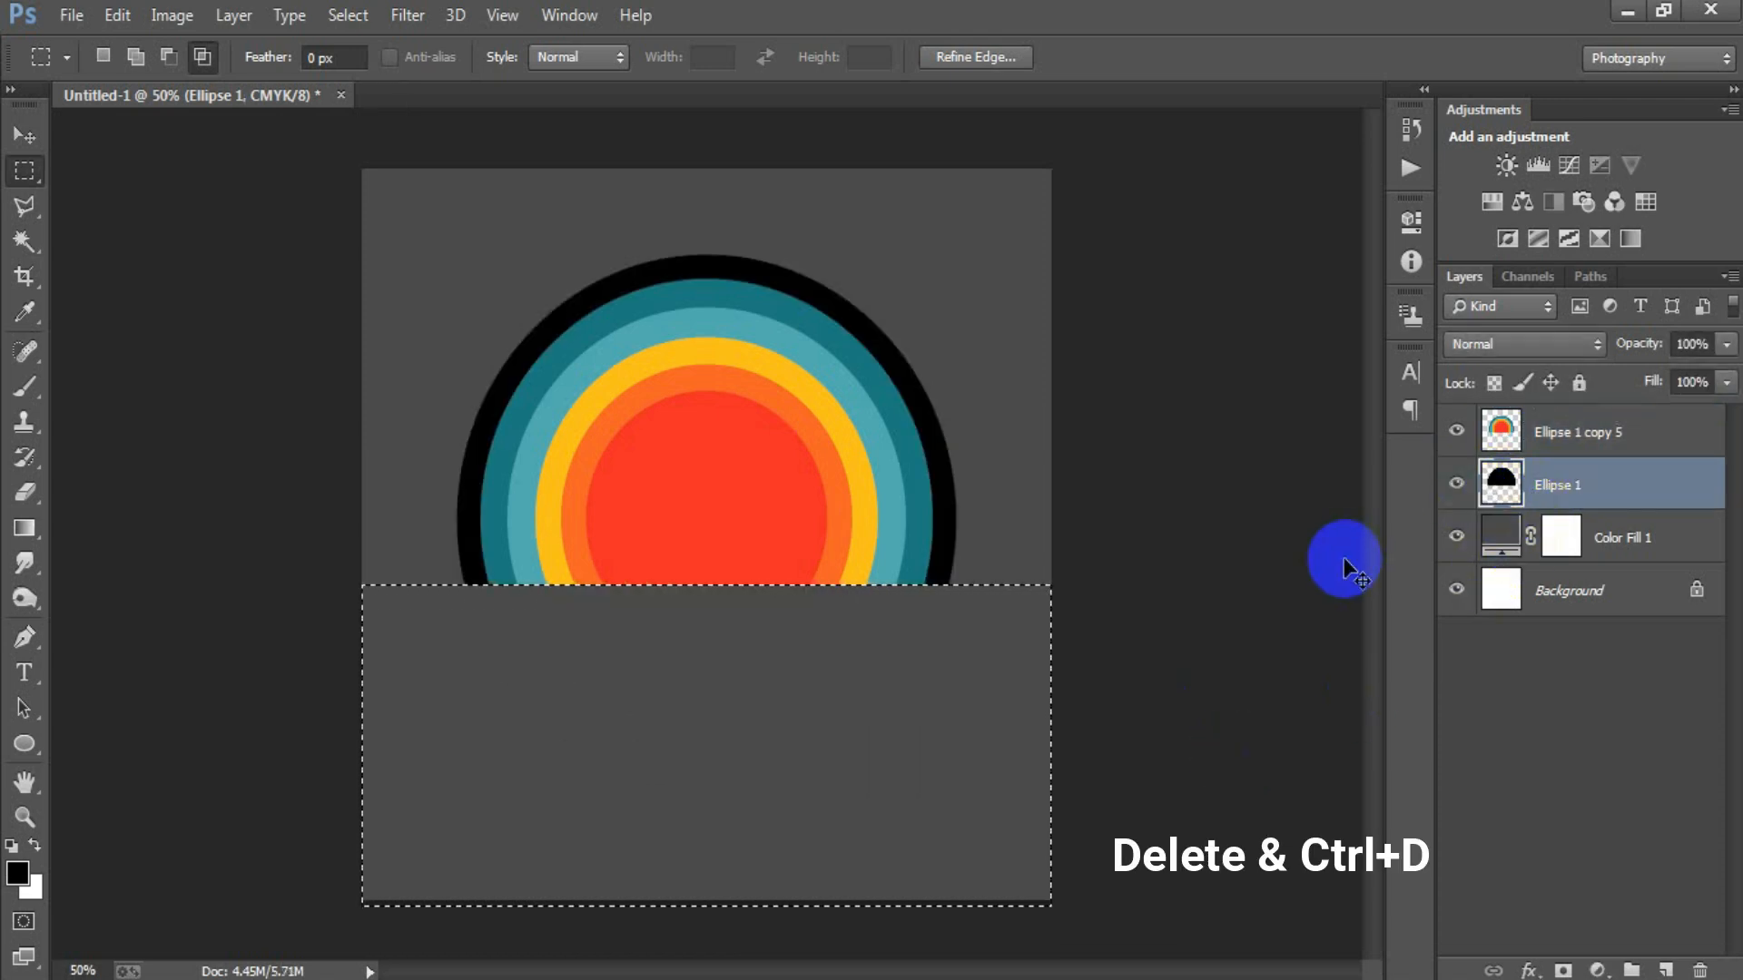
key(ctrl+d)
Place the mountain outline image as a linked file above the coloured rings layer.
click(1579, 432)
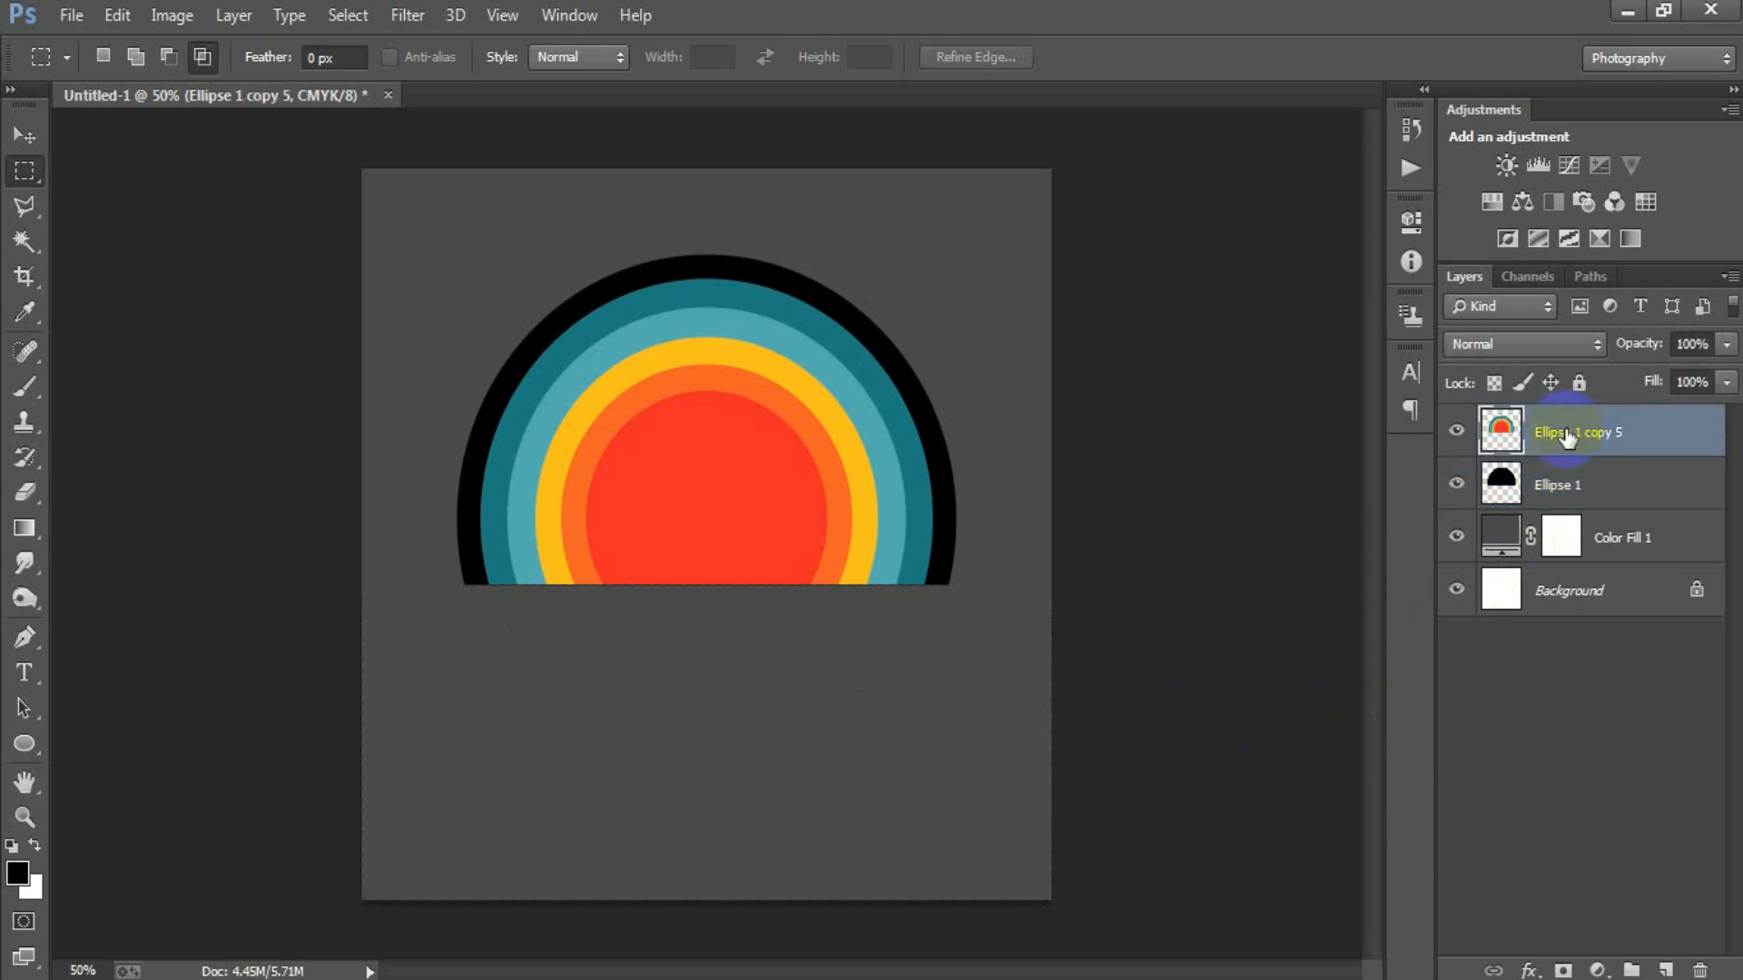
click(41, 136)
click(67, 22)
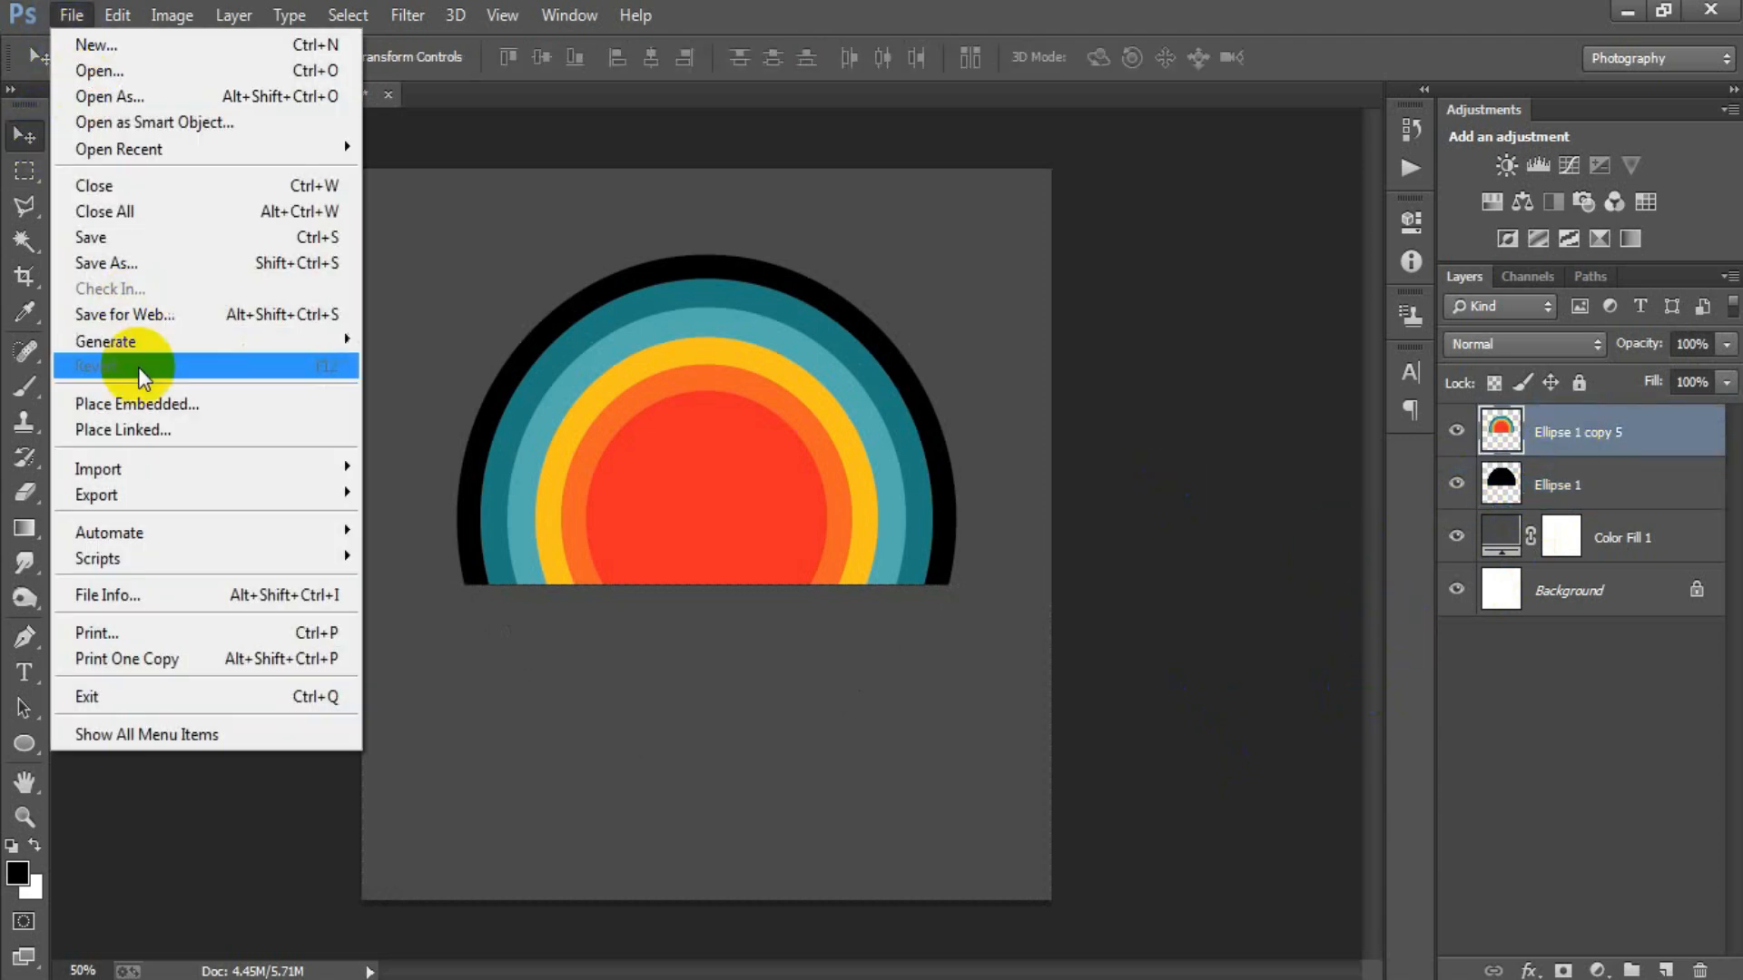
click(147, 428)
double_click(1177, 313)
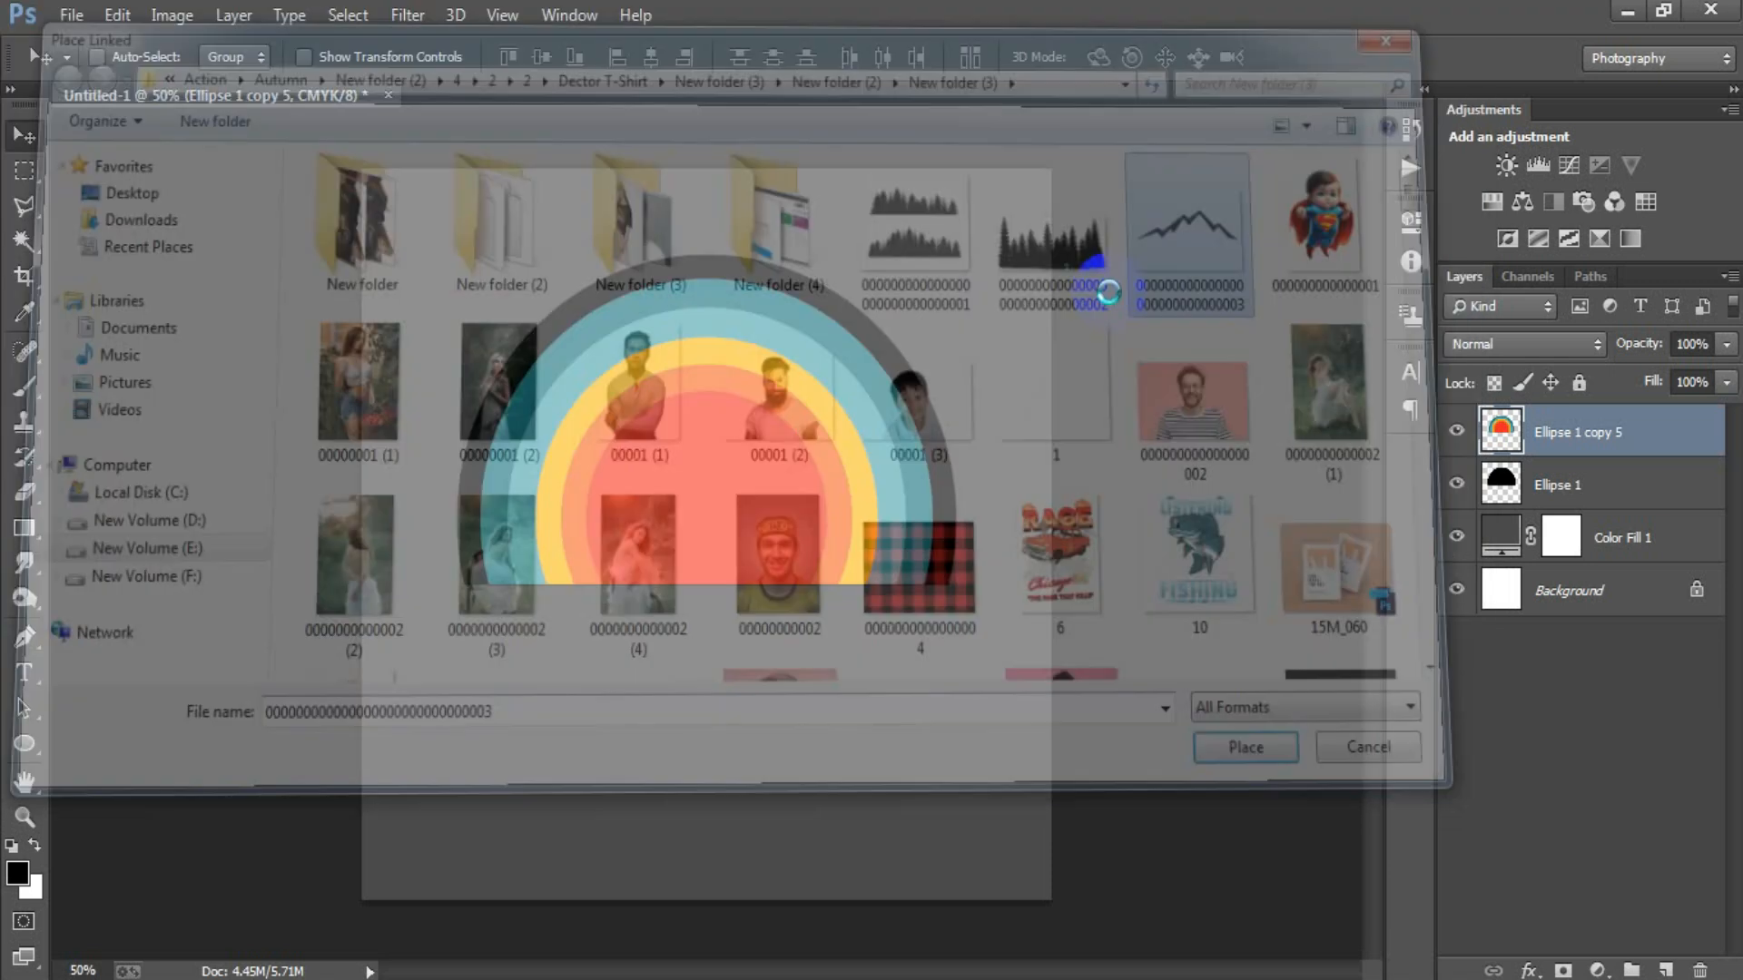
Scale the placed mountain outline to about 35.6% and position it across the lower part of the cut rings.
drag(1043, 798, 945, 723)
drag(902, 621, 900, 615)
drag(964, 710, 965, 714)
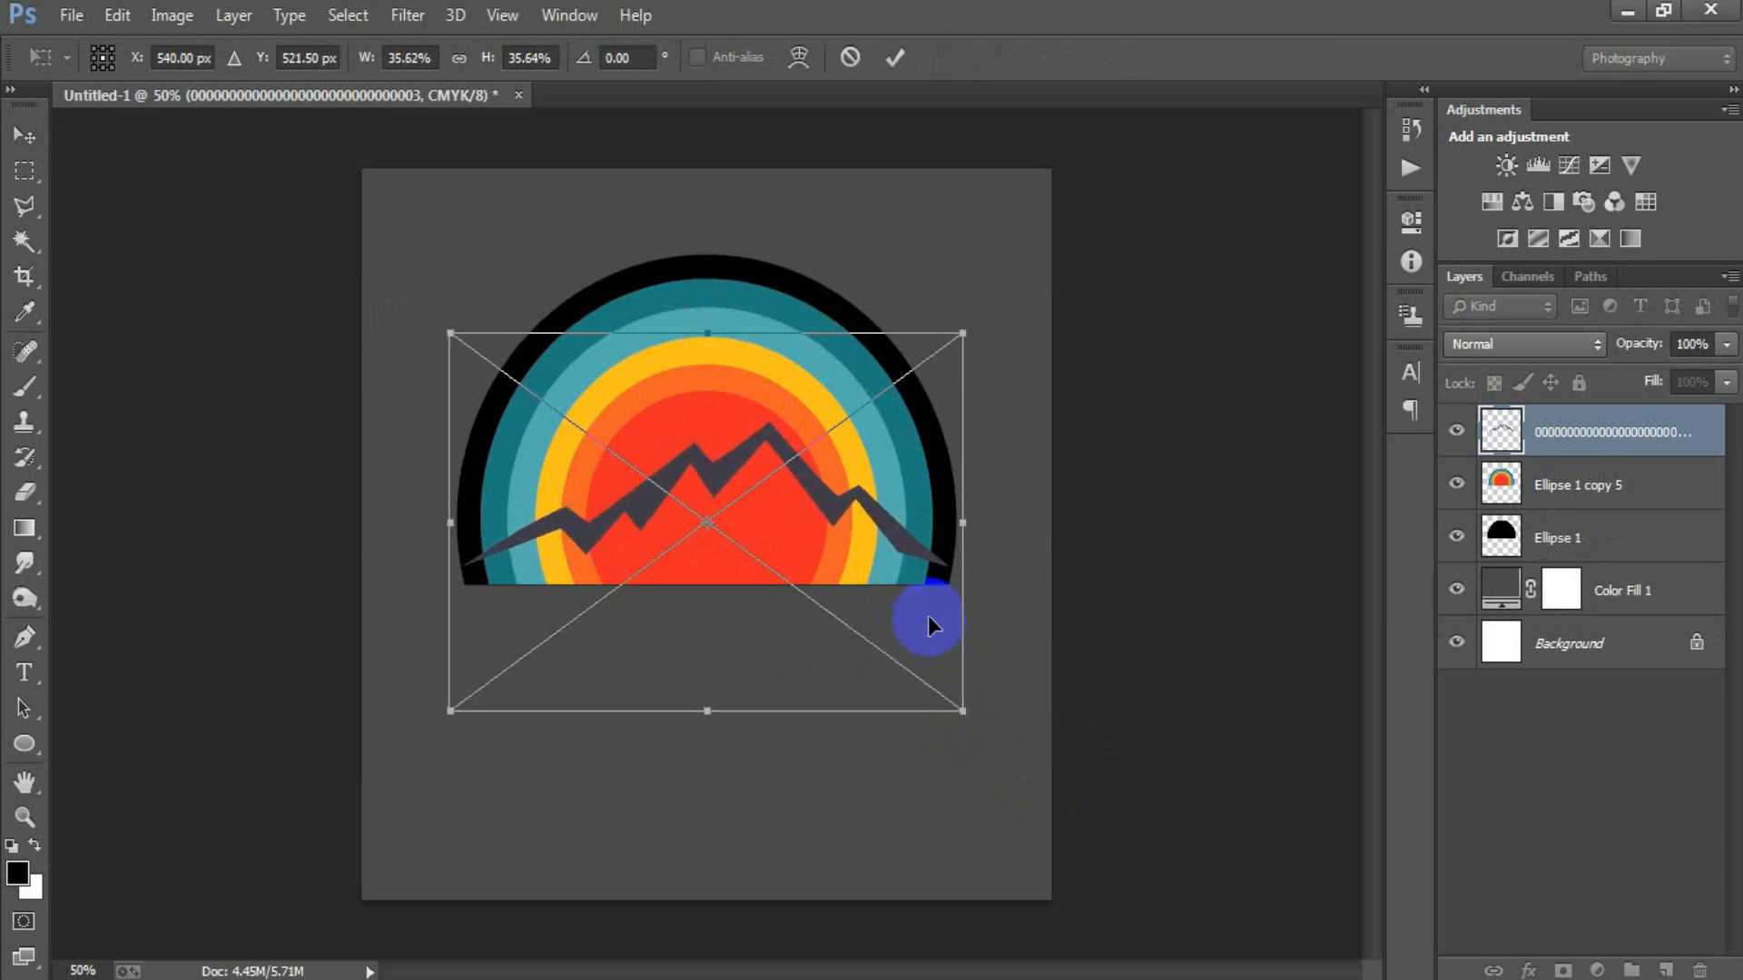
drag(928, 615, 933, 595)
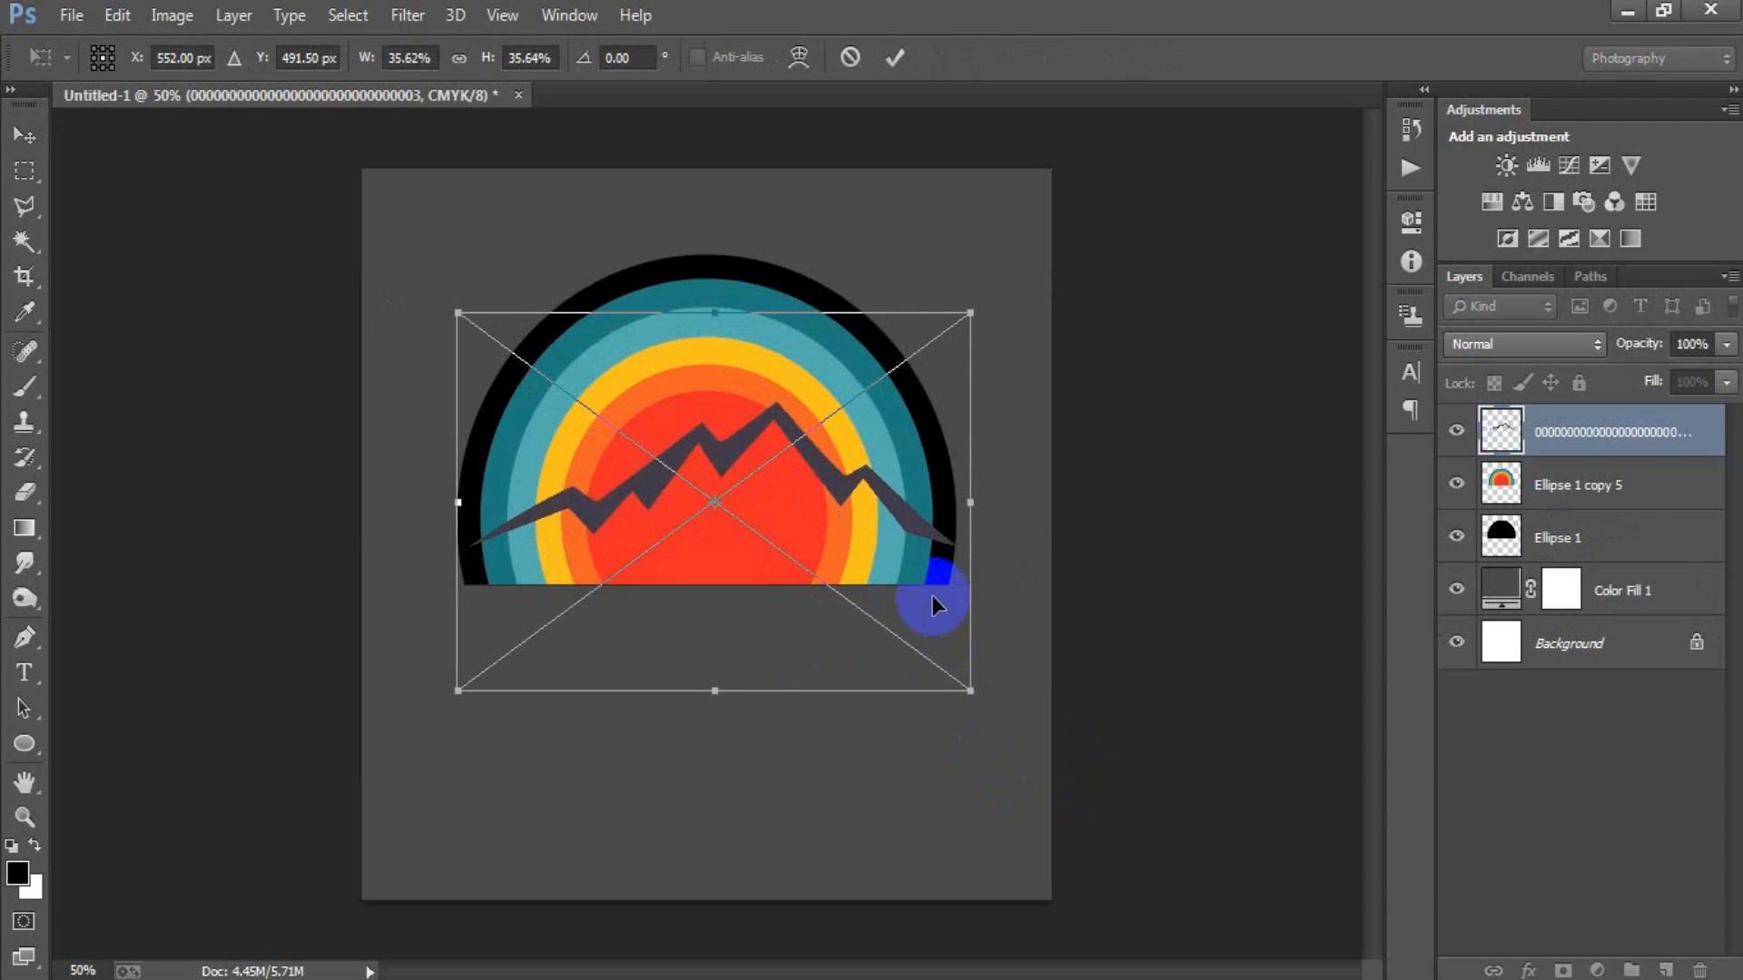
key(Return)
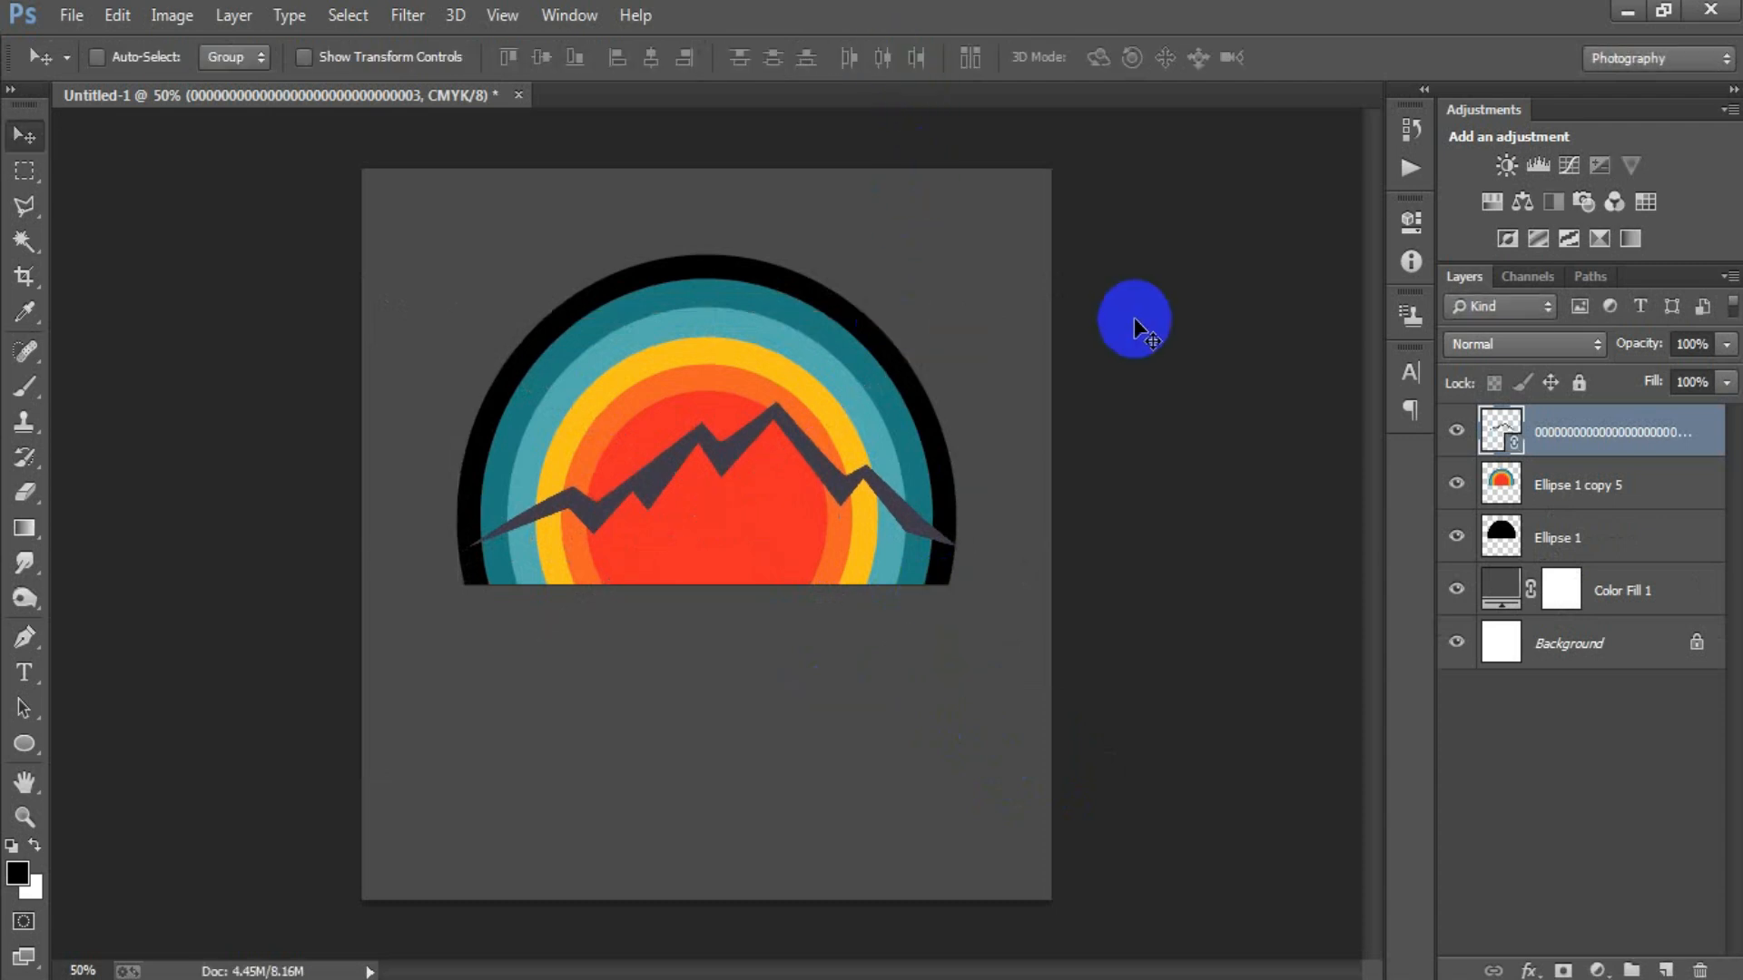
Nudge the mountain outline slightly left and down so it spans the black ring from edge to edge.
key(Left)
key(Left)
key(Left)
key(Left)
key(Left)
key(Left)
key(Down)
key(Down)
key(Down)
key(Down)
key(Down)
key(Down)
key(Down)
key(Down)
key(Down)
key(Down)
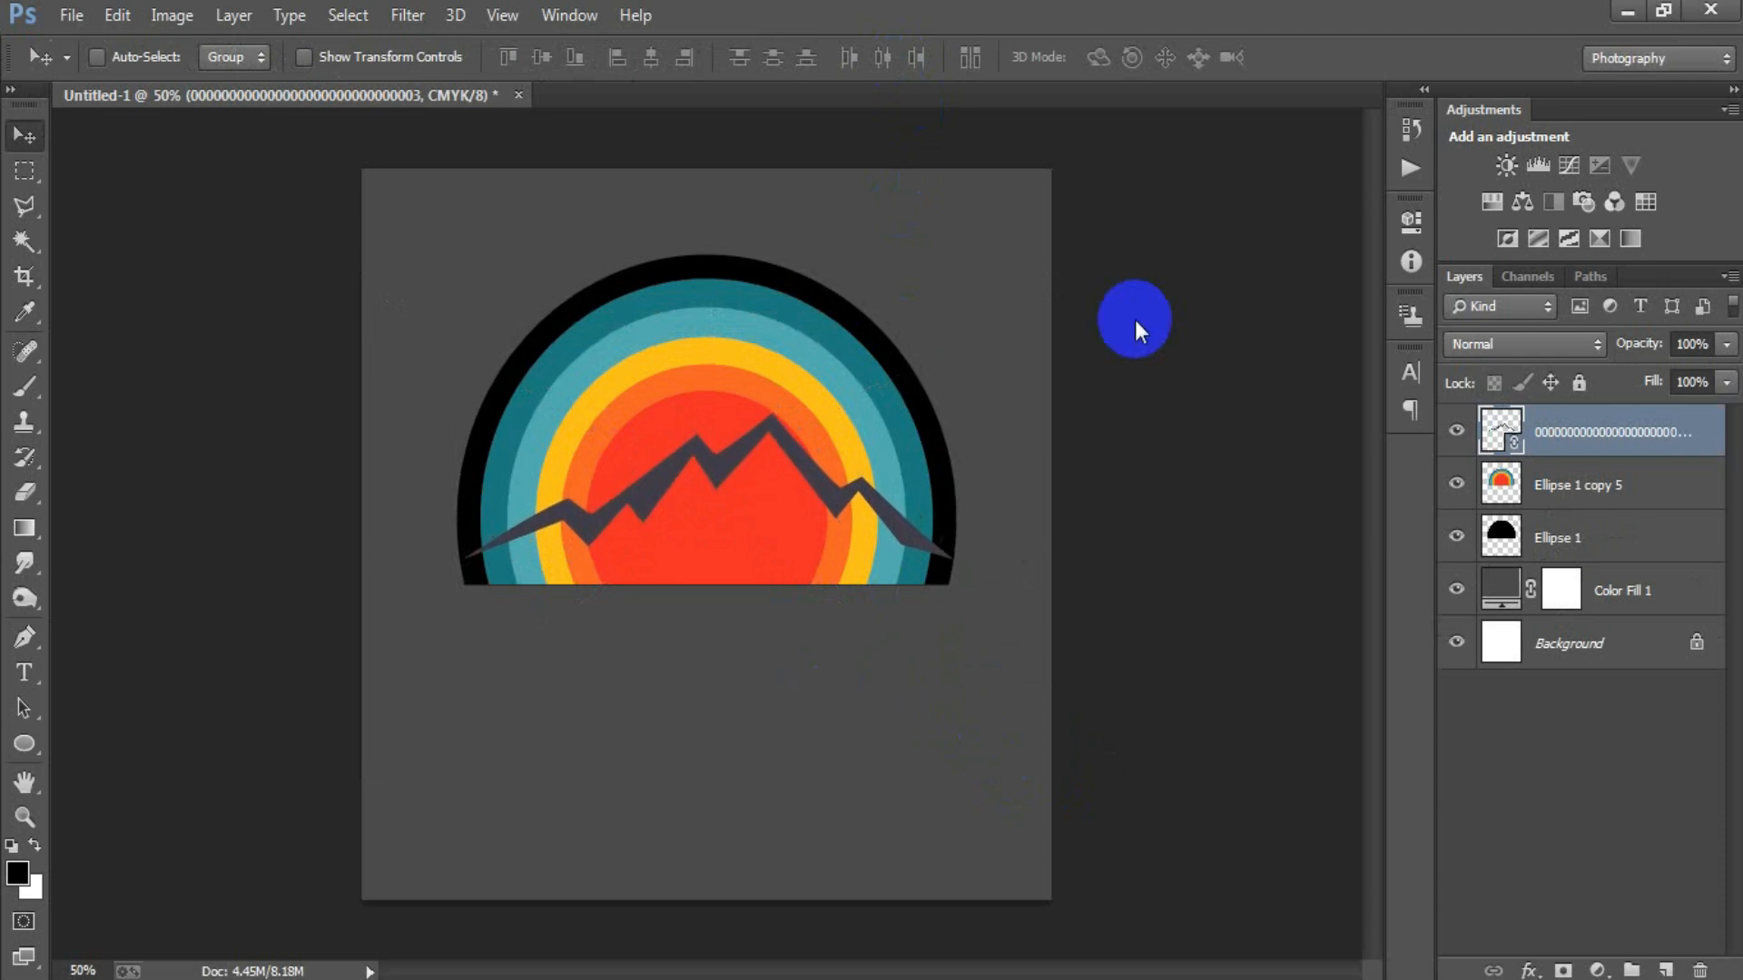
Rasterize the mountain outline layer and add a Color Overlay using the black sampled from the outer ring.
click(1566, 454)
click(1146, 499)
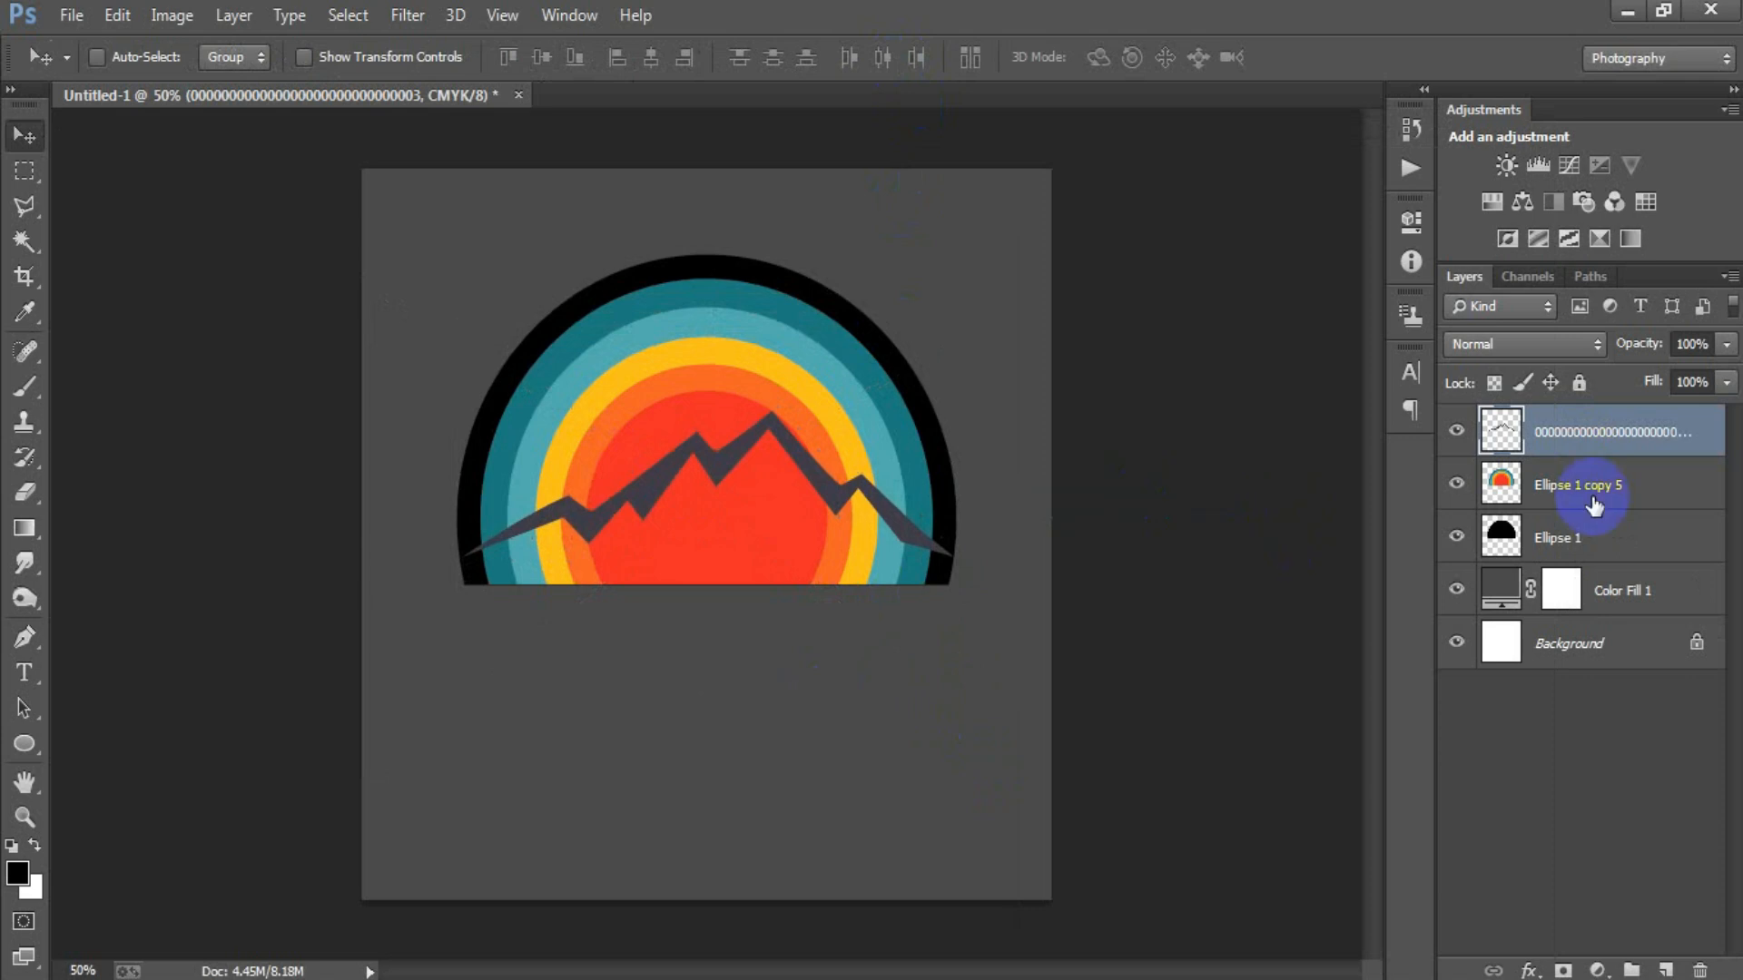
double_click(1715, 435)
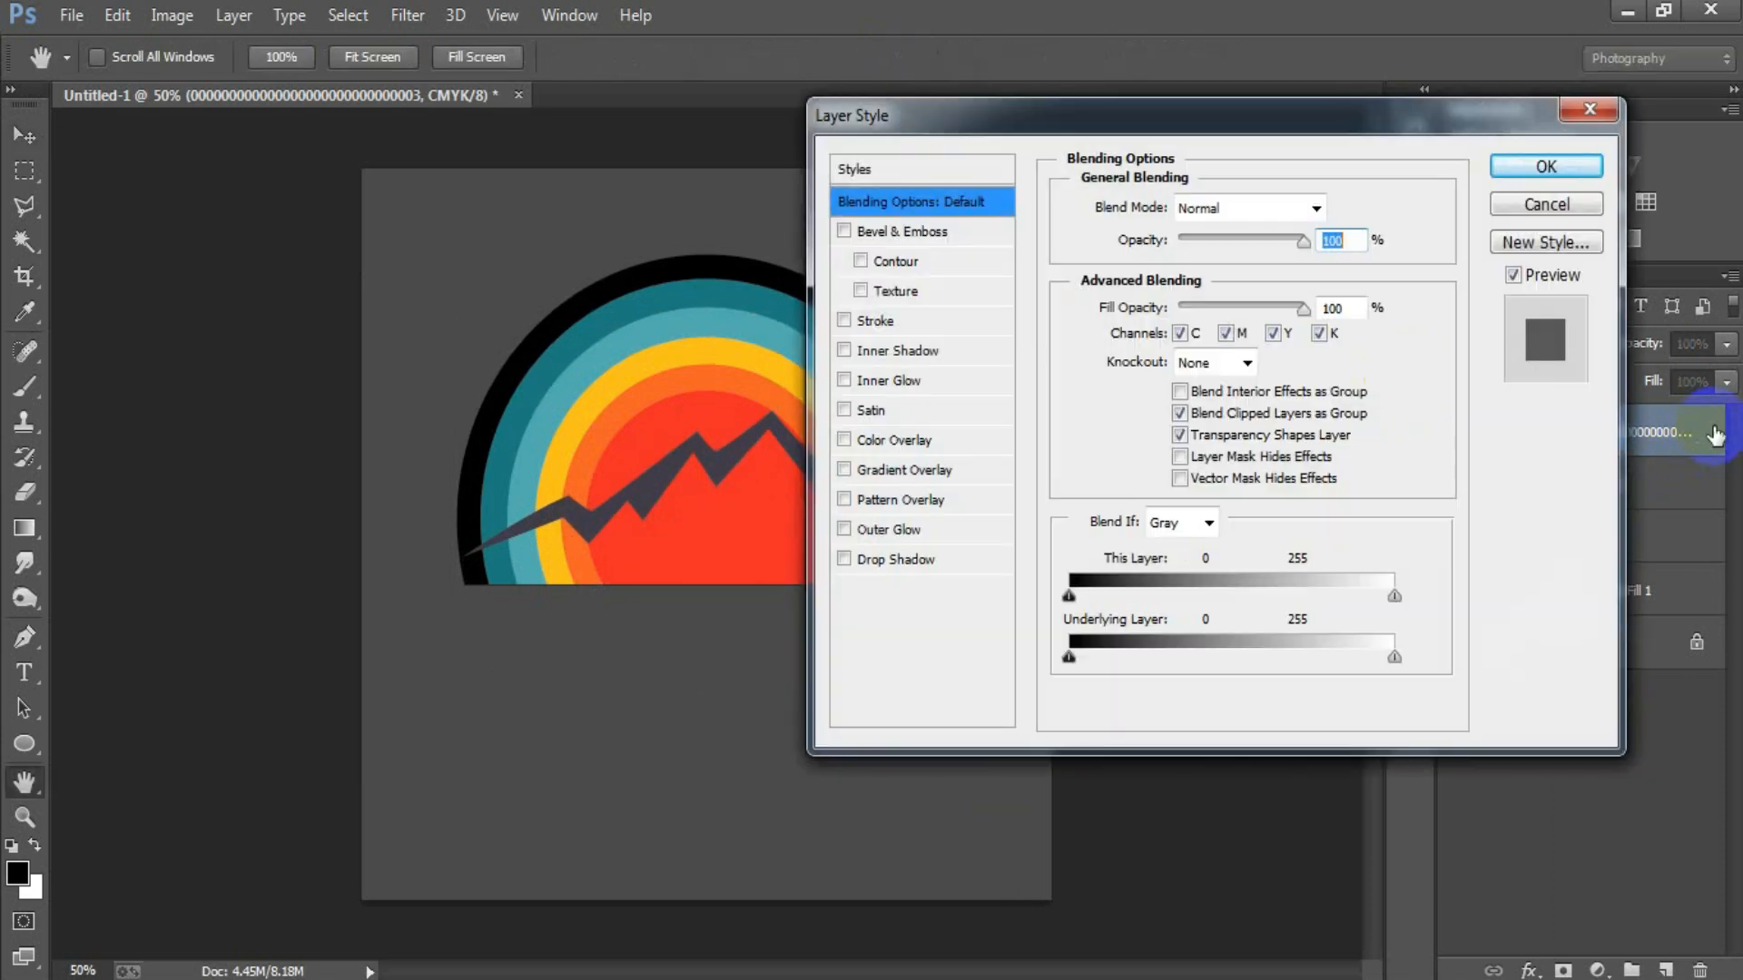
click(901, 442)
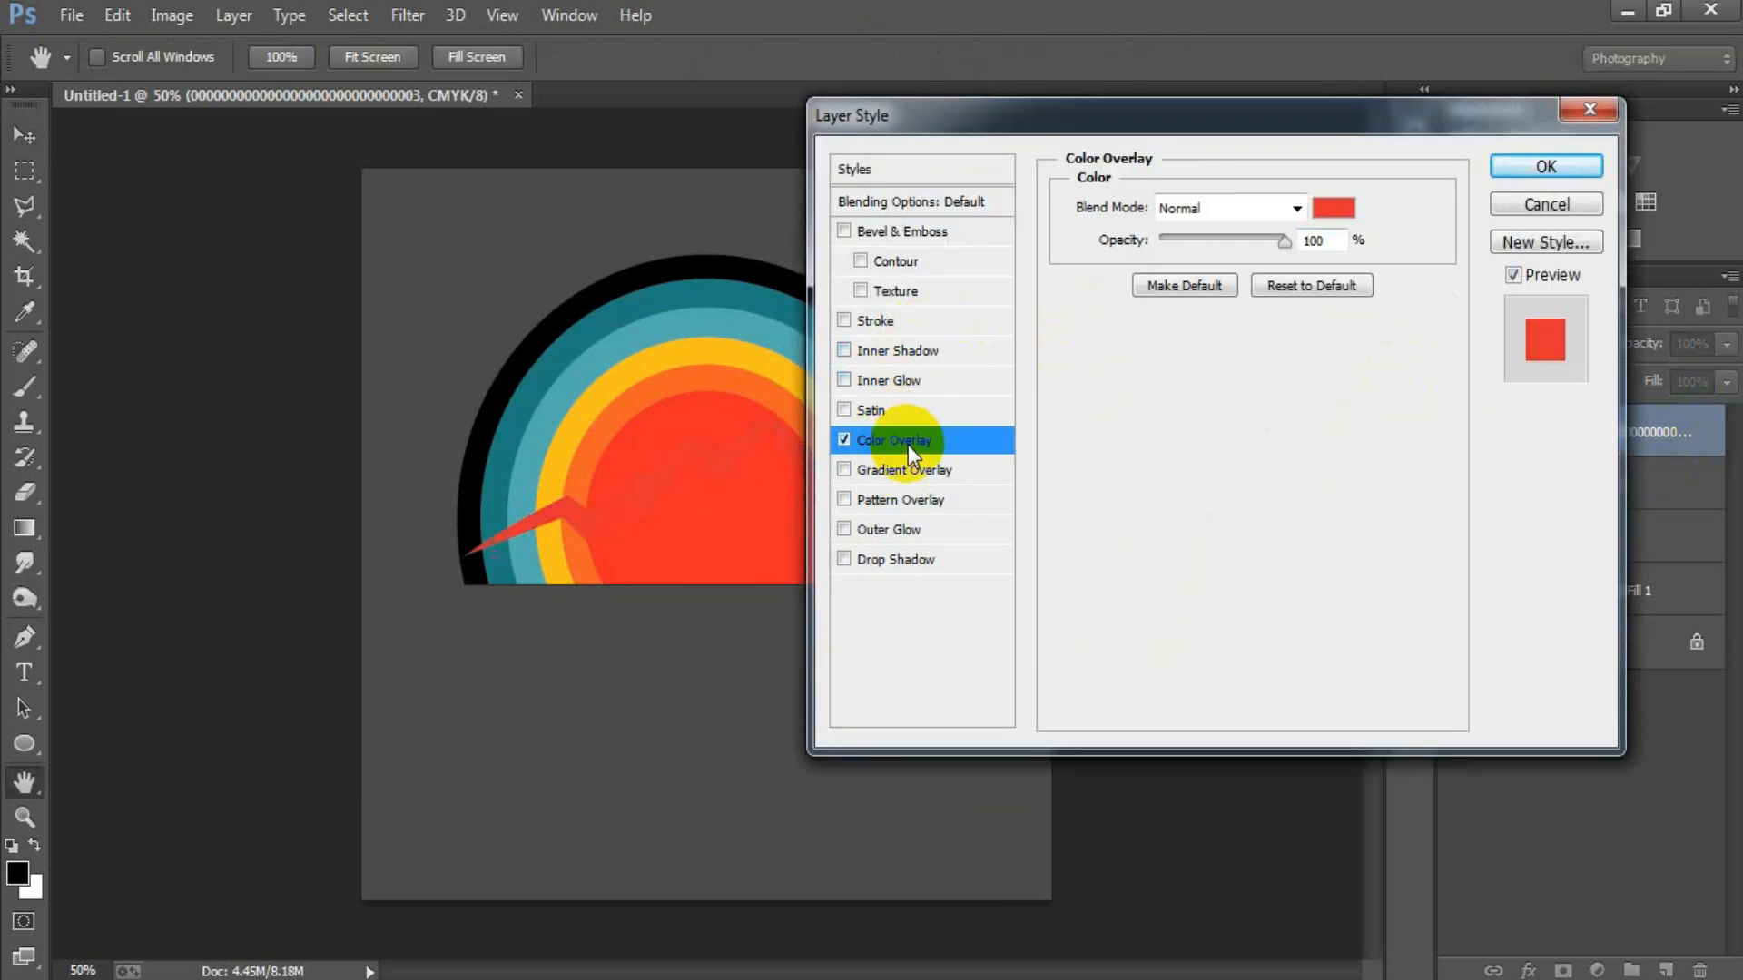
click(1327, 214)
click(466, 475)
click(1307, 264)
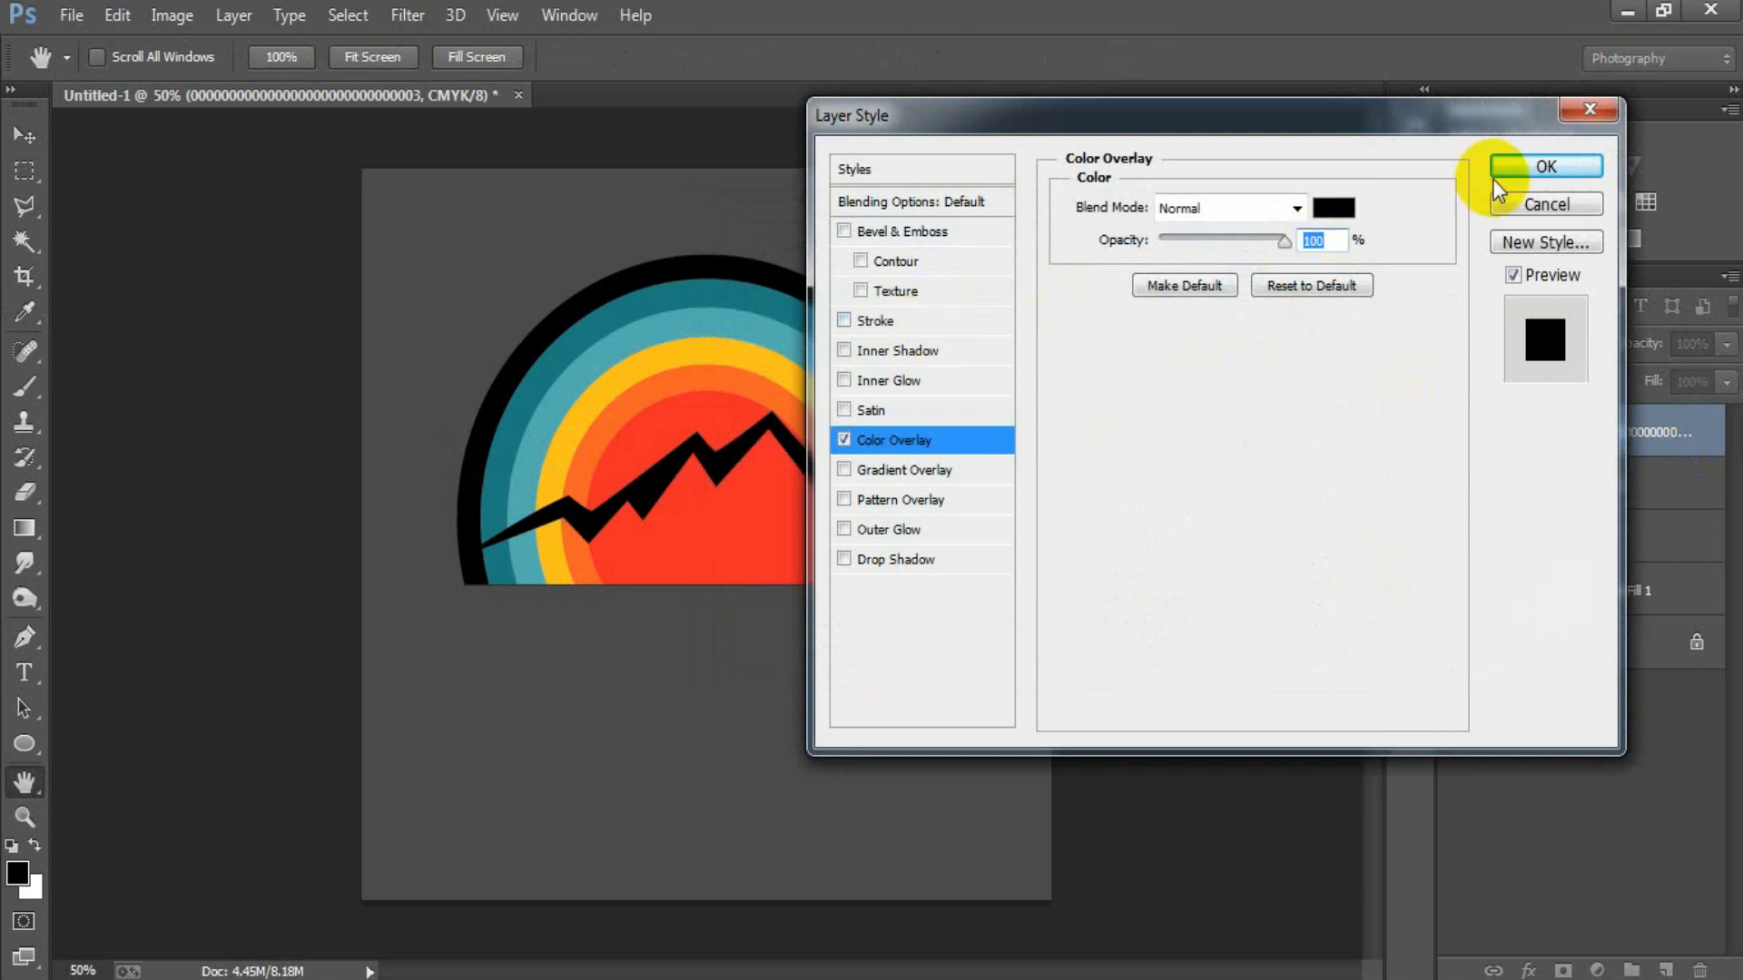
click(1538, 167)
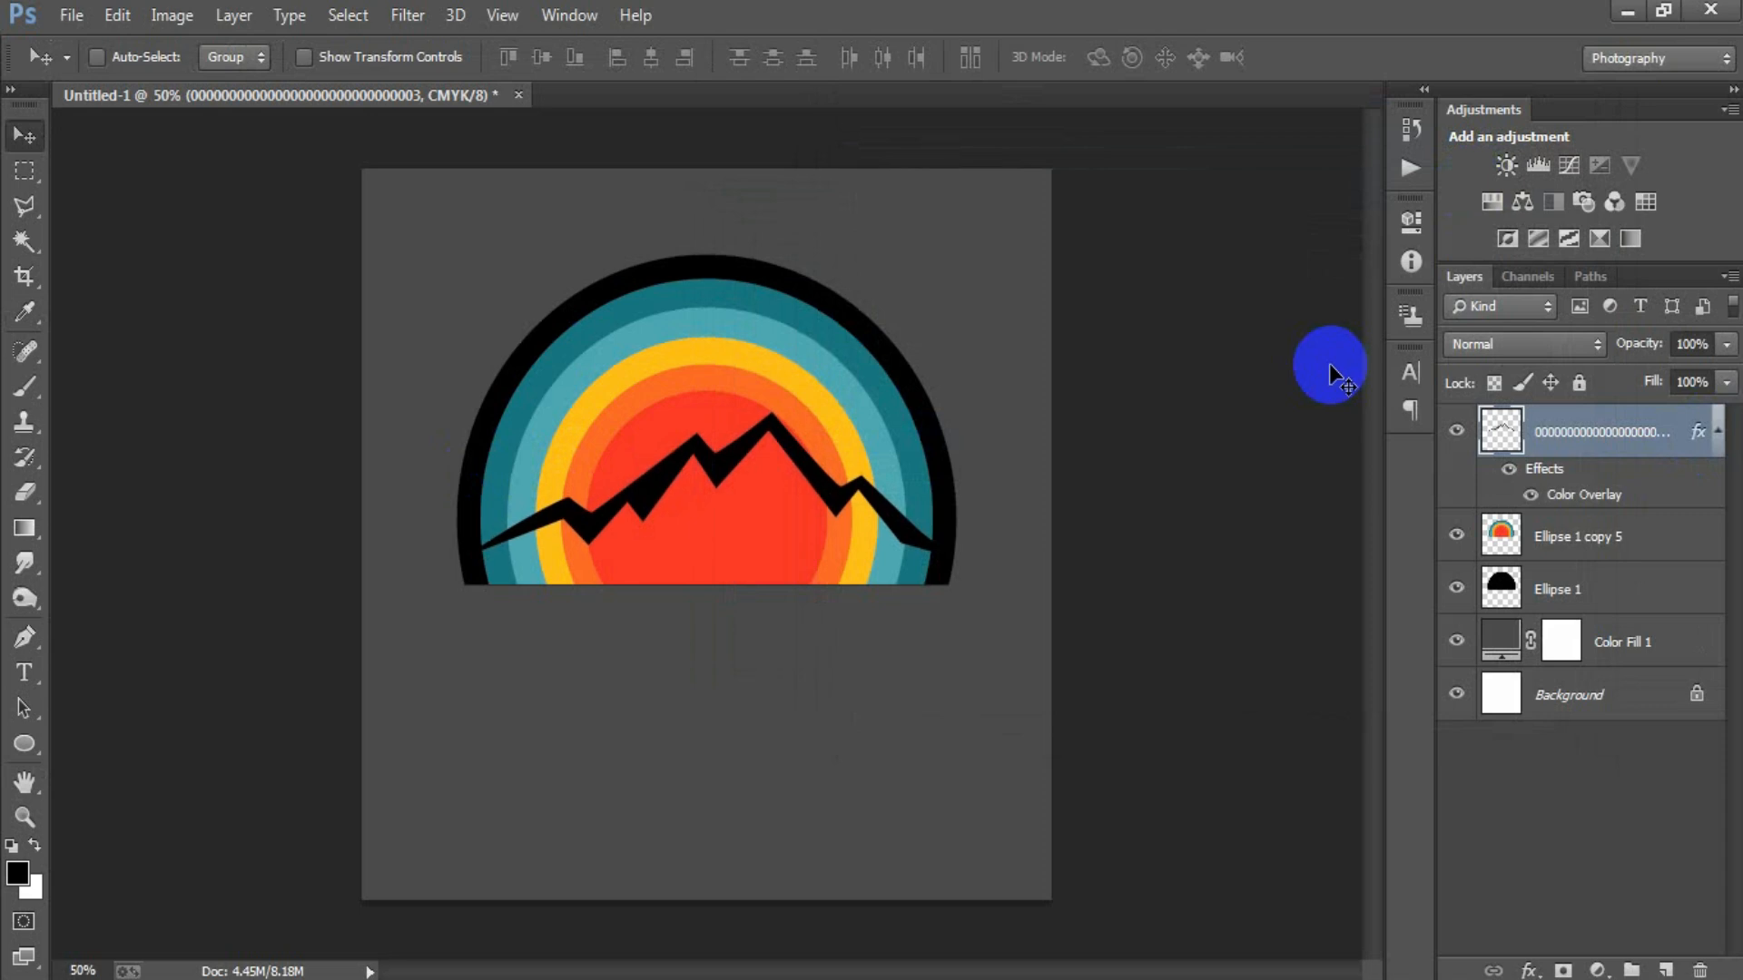
Duplicate the black mountain outline layer and nudge the copy down below the original ridge.
key(ctrl+j)
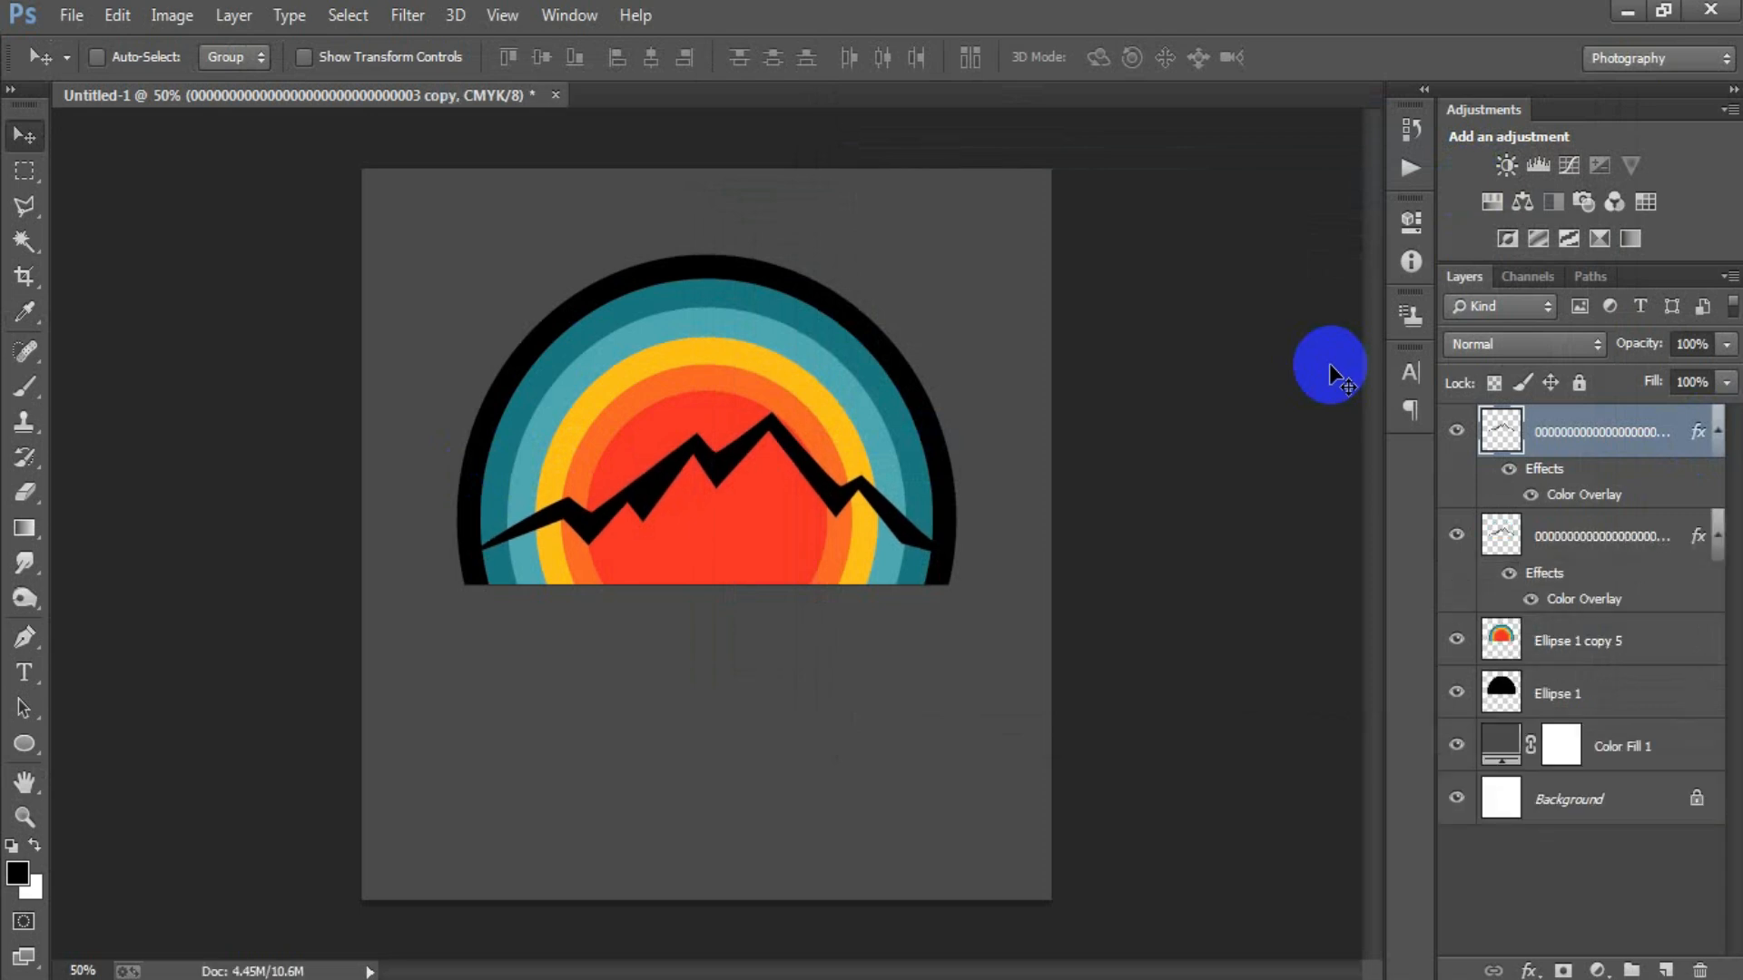
key(Down)
key(Down)
key(Down)
key(Down)
key(Down)
key(Down)
key(Down)
key(Down)
key(Down)
key(Down)
key(Down)
key(Down)
key(Down)
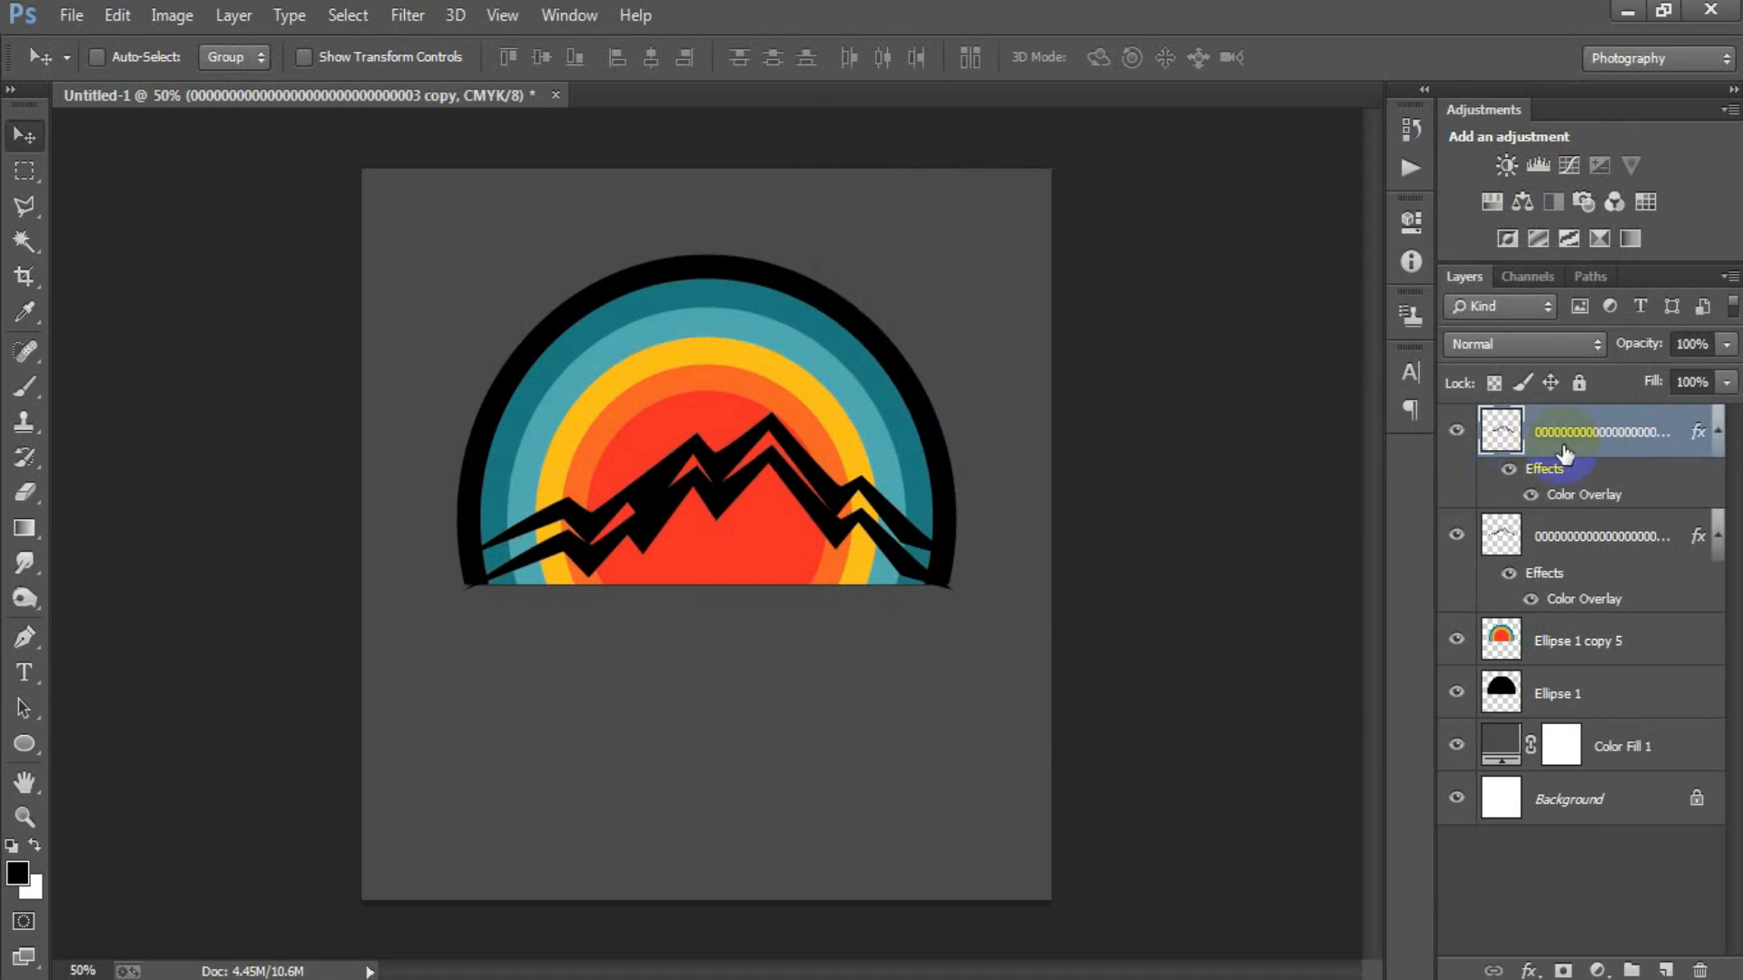
Change the Color Overlay of the copied mountain outline to 141A16.
double_click(1703, 438)
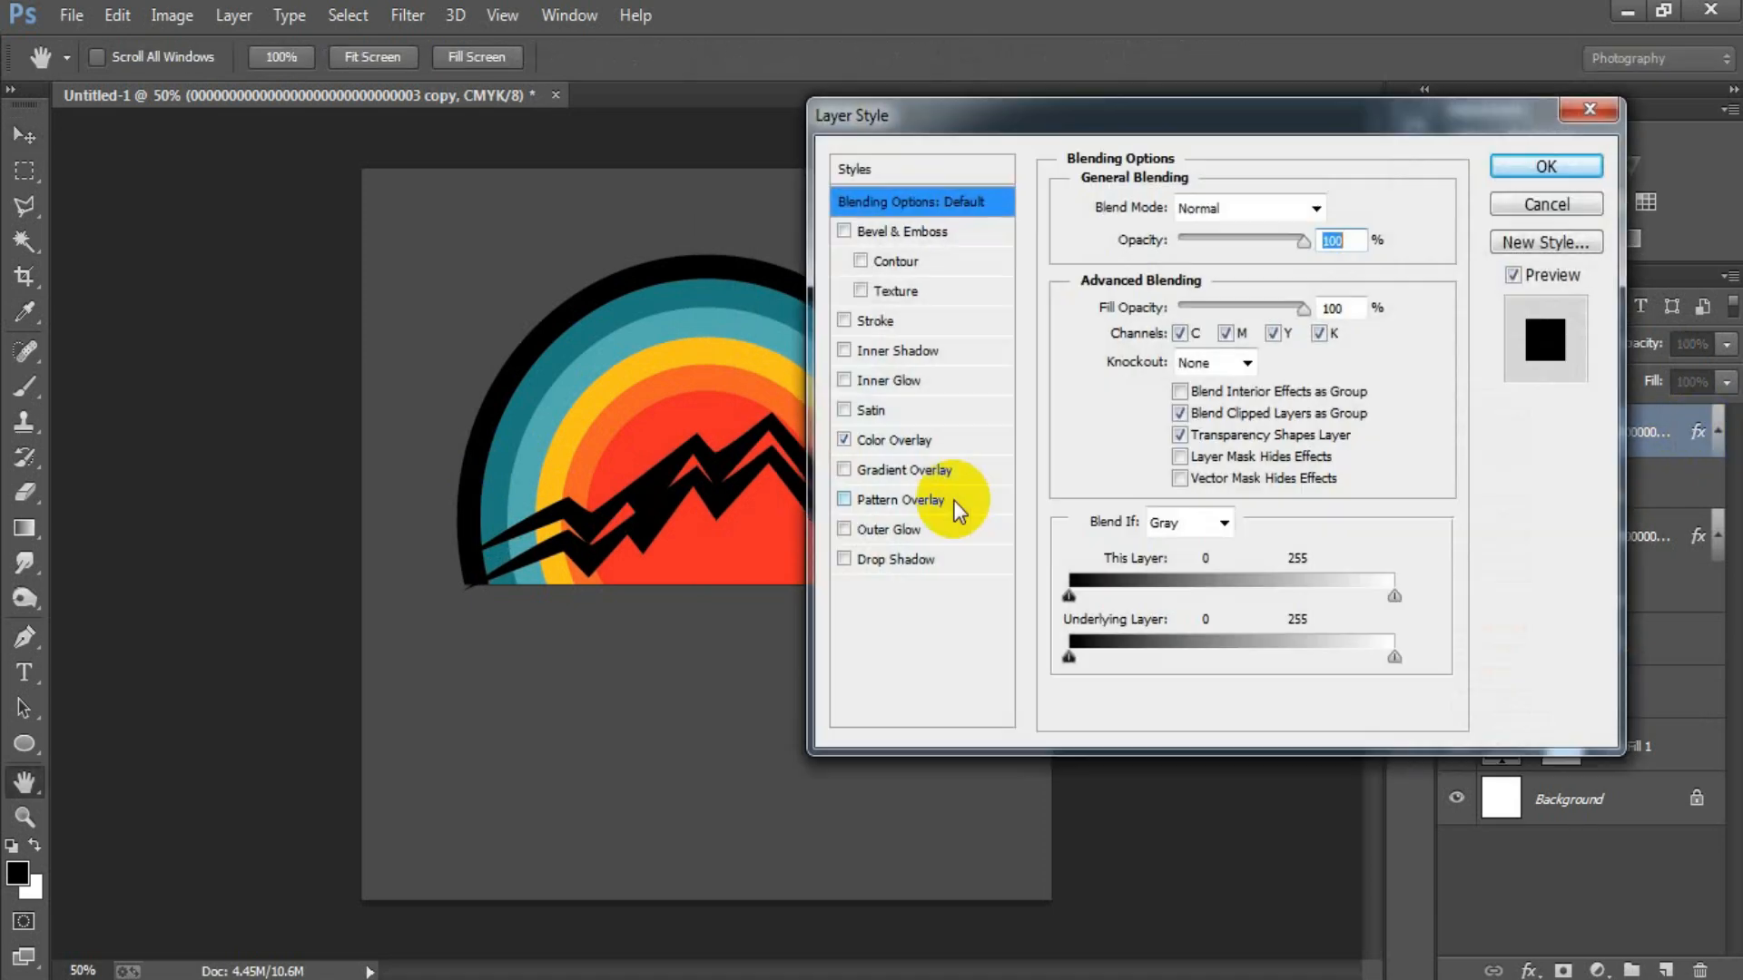
click(899, 439)
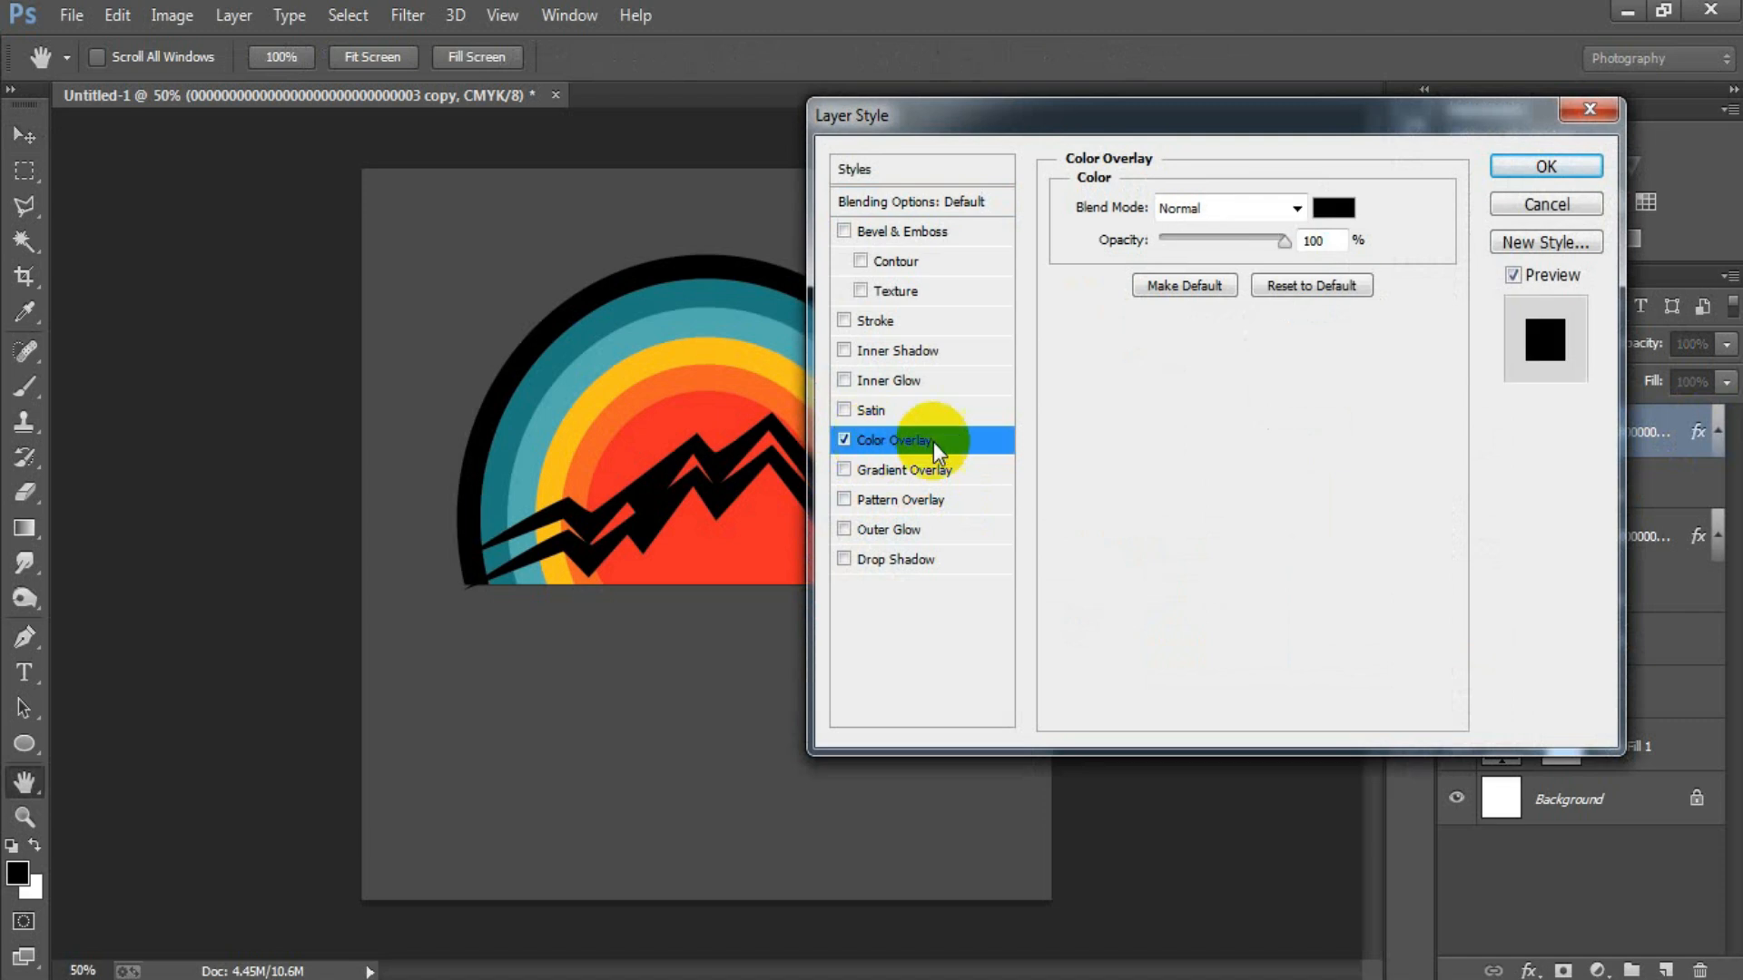
click(1333, 208)
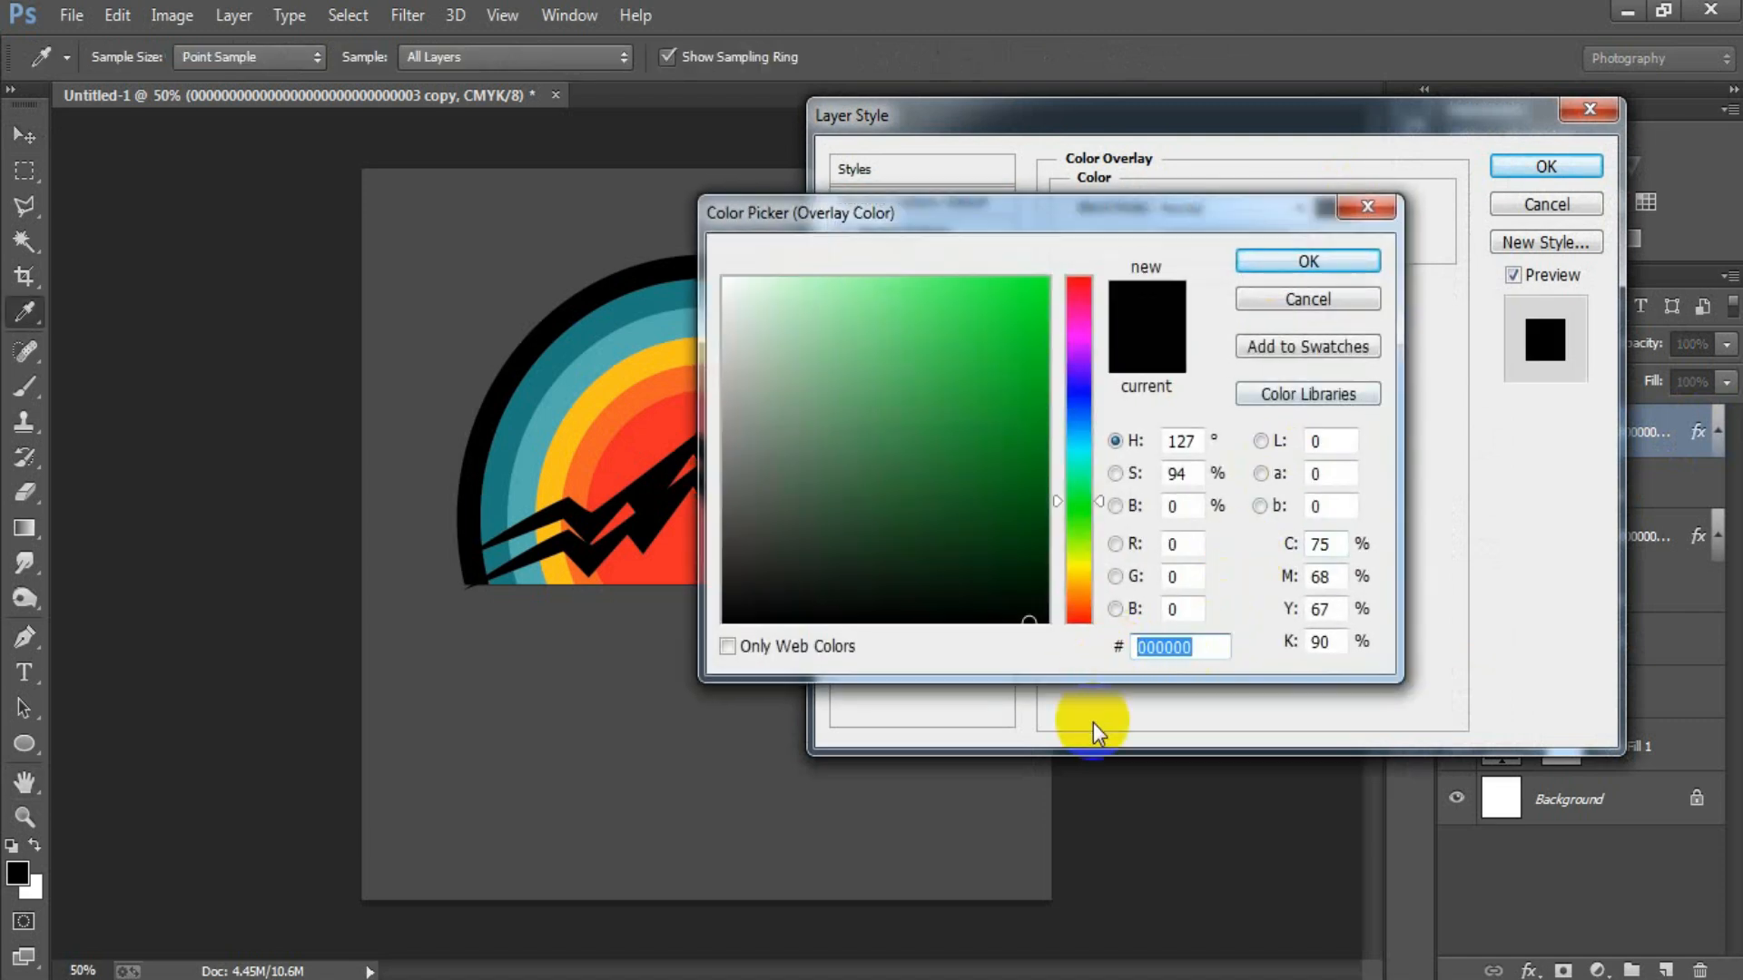
text(141)
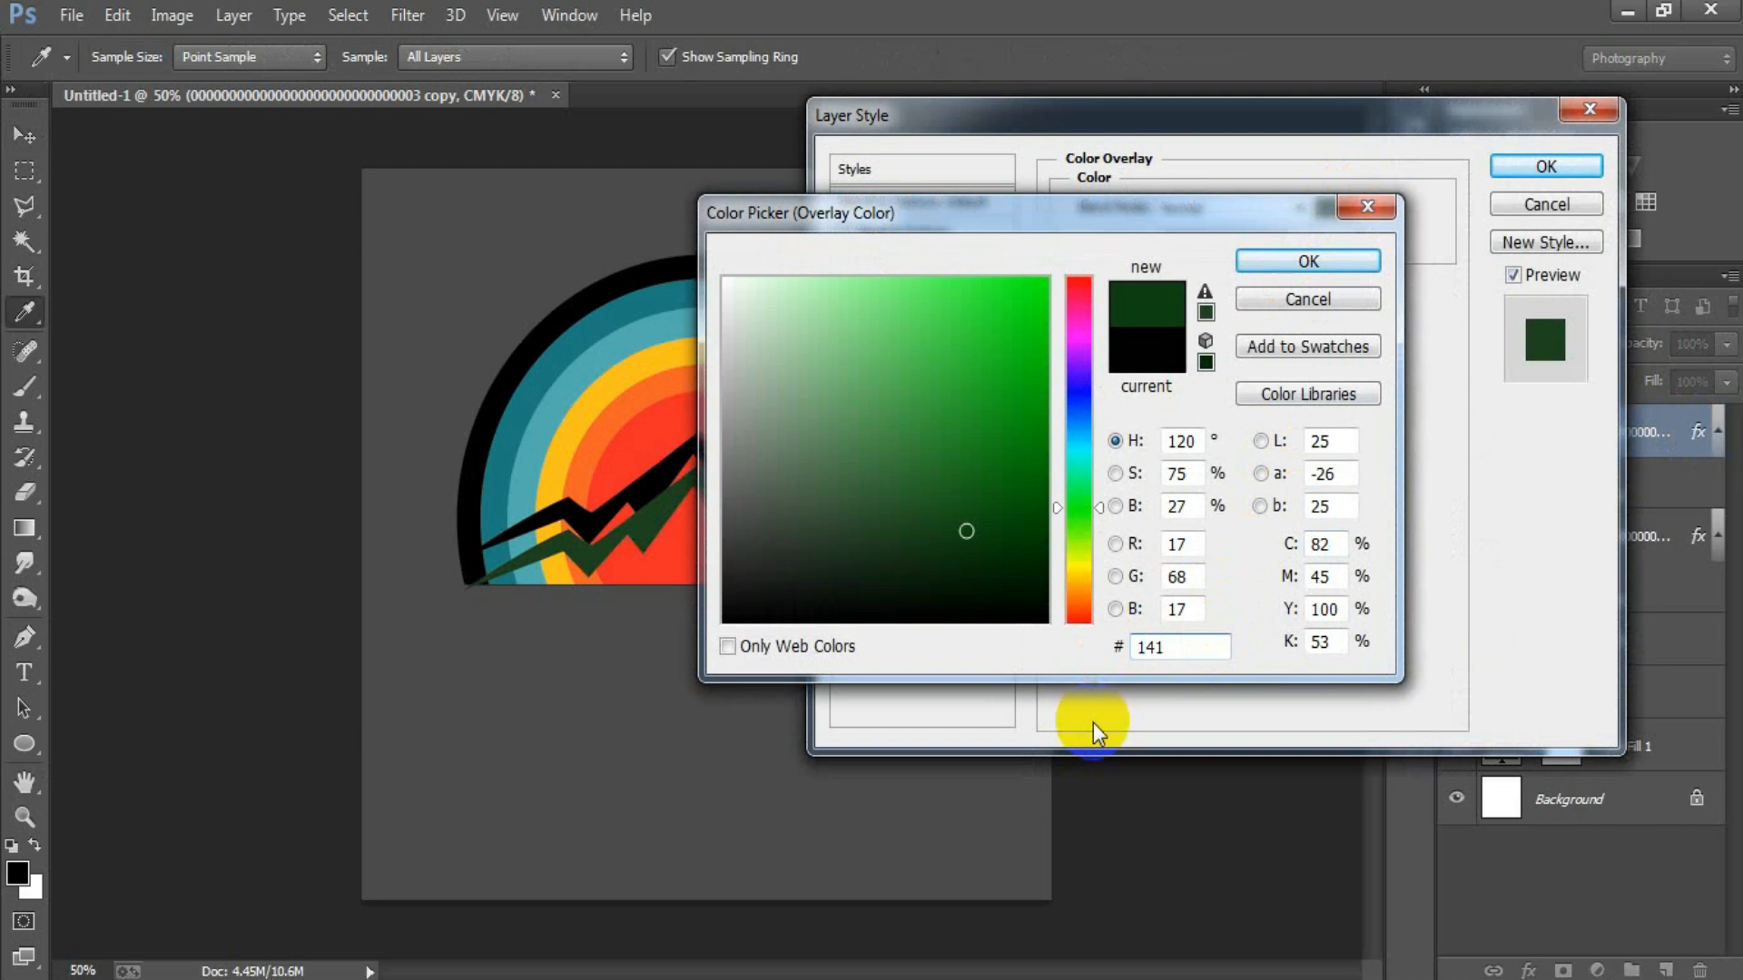
text(A16)
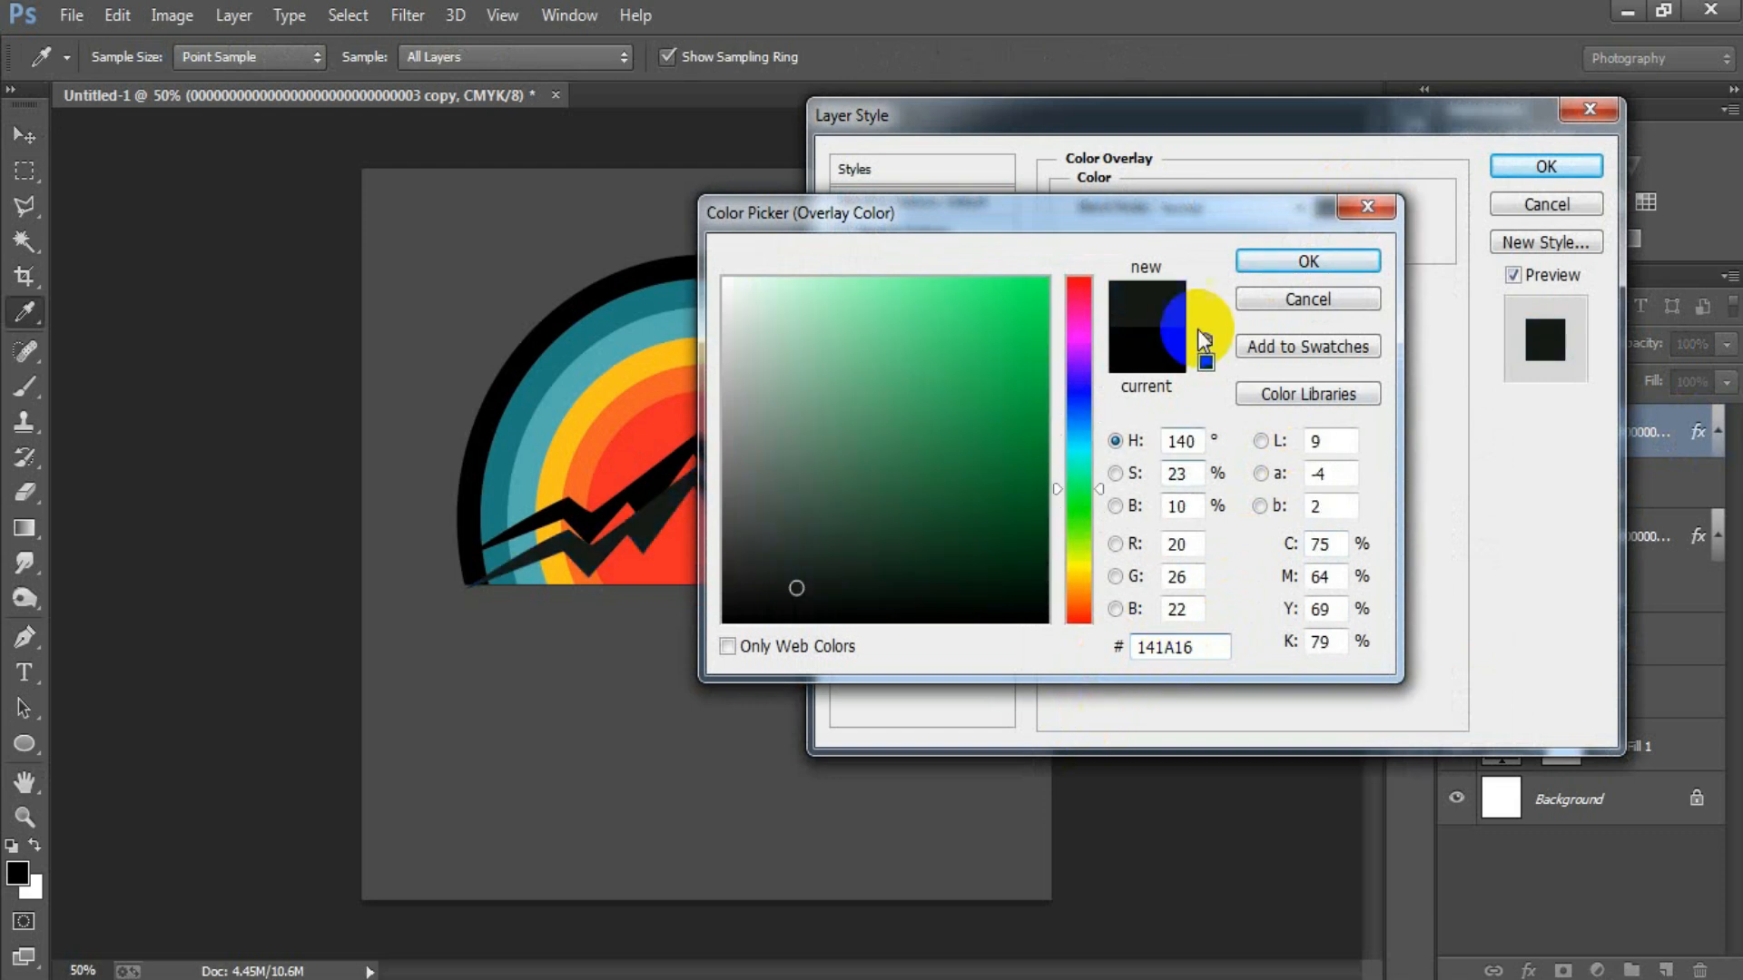
click(1308, 265)
Add a thin white outside Stroke to the copied mountain outline, slightly narrower than 10 px.
click(908, 320)
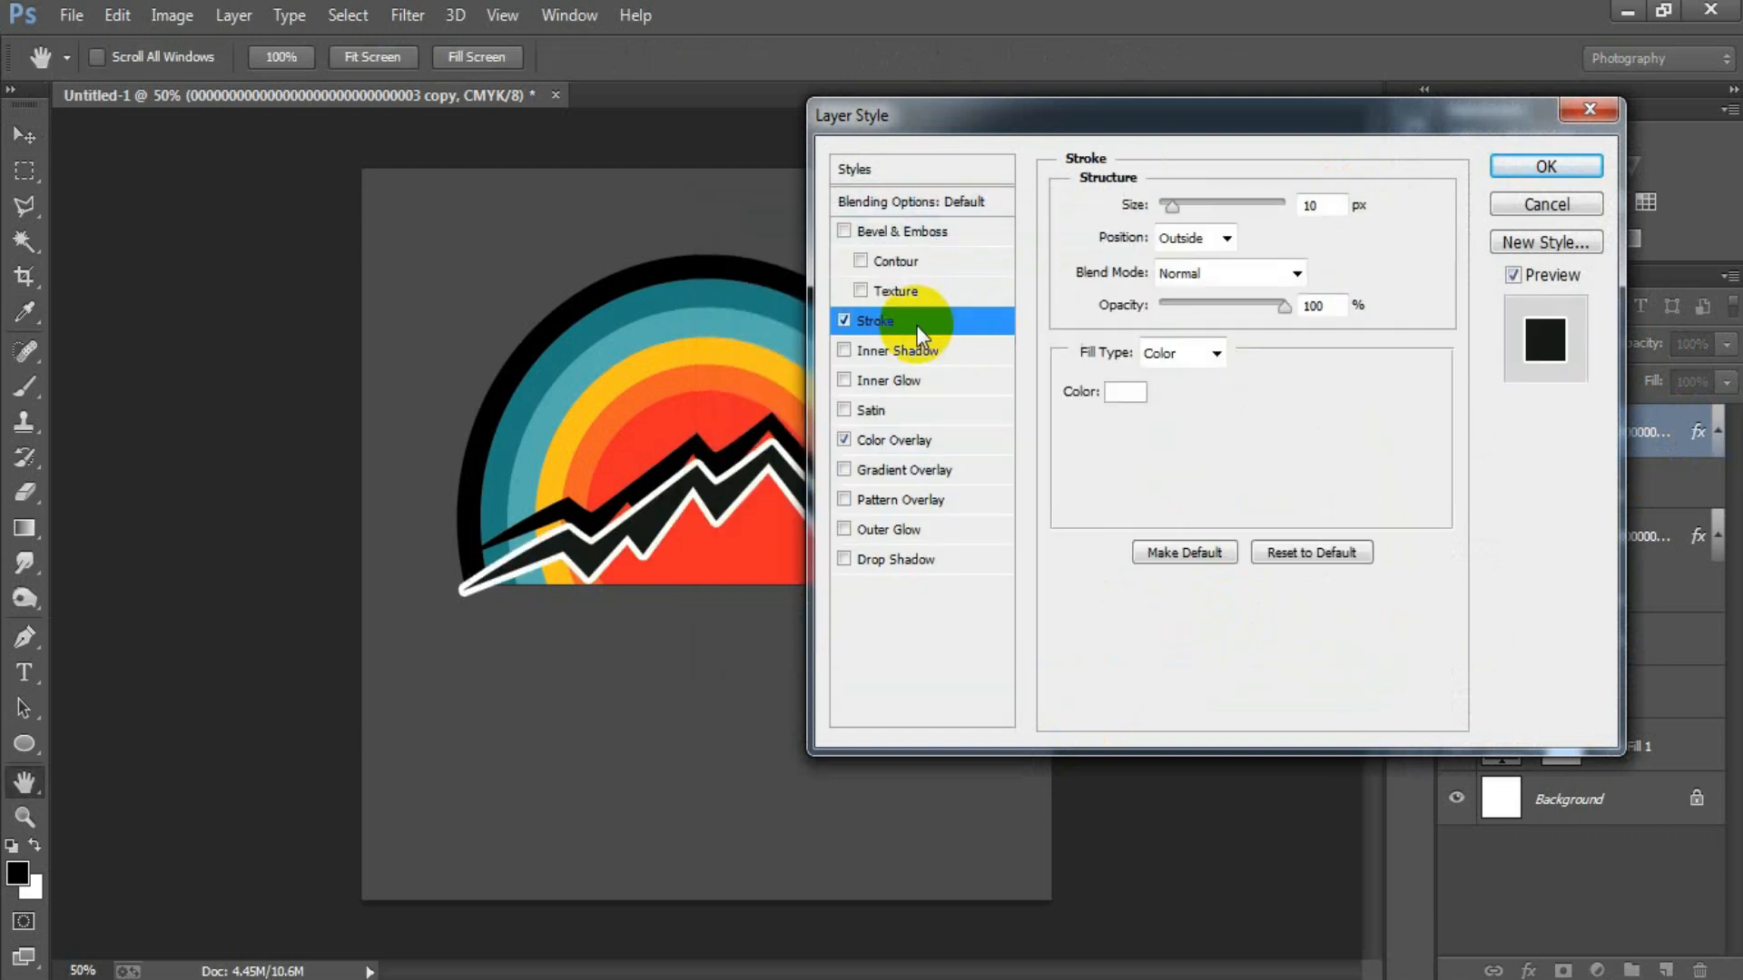
drag(1174, 210, 1157, 218)
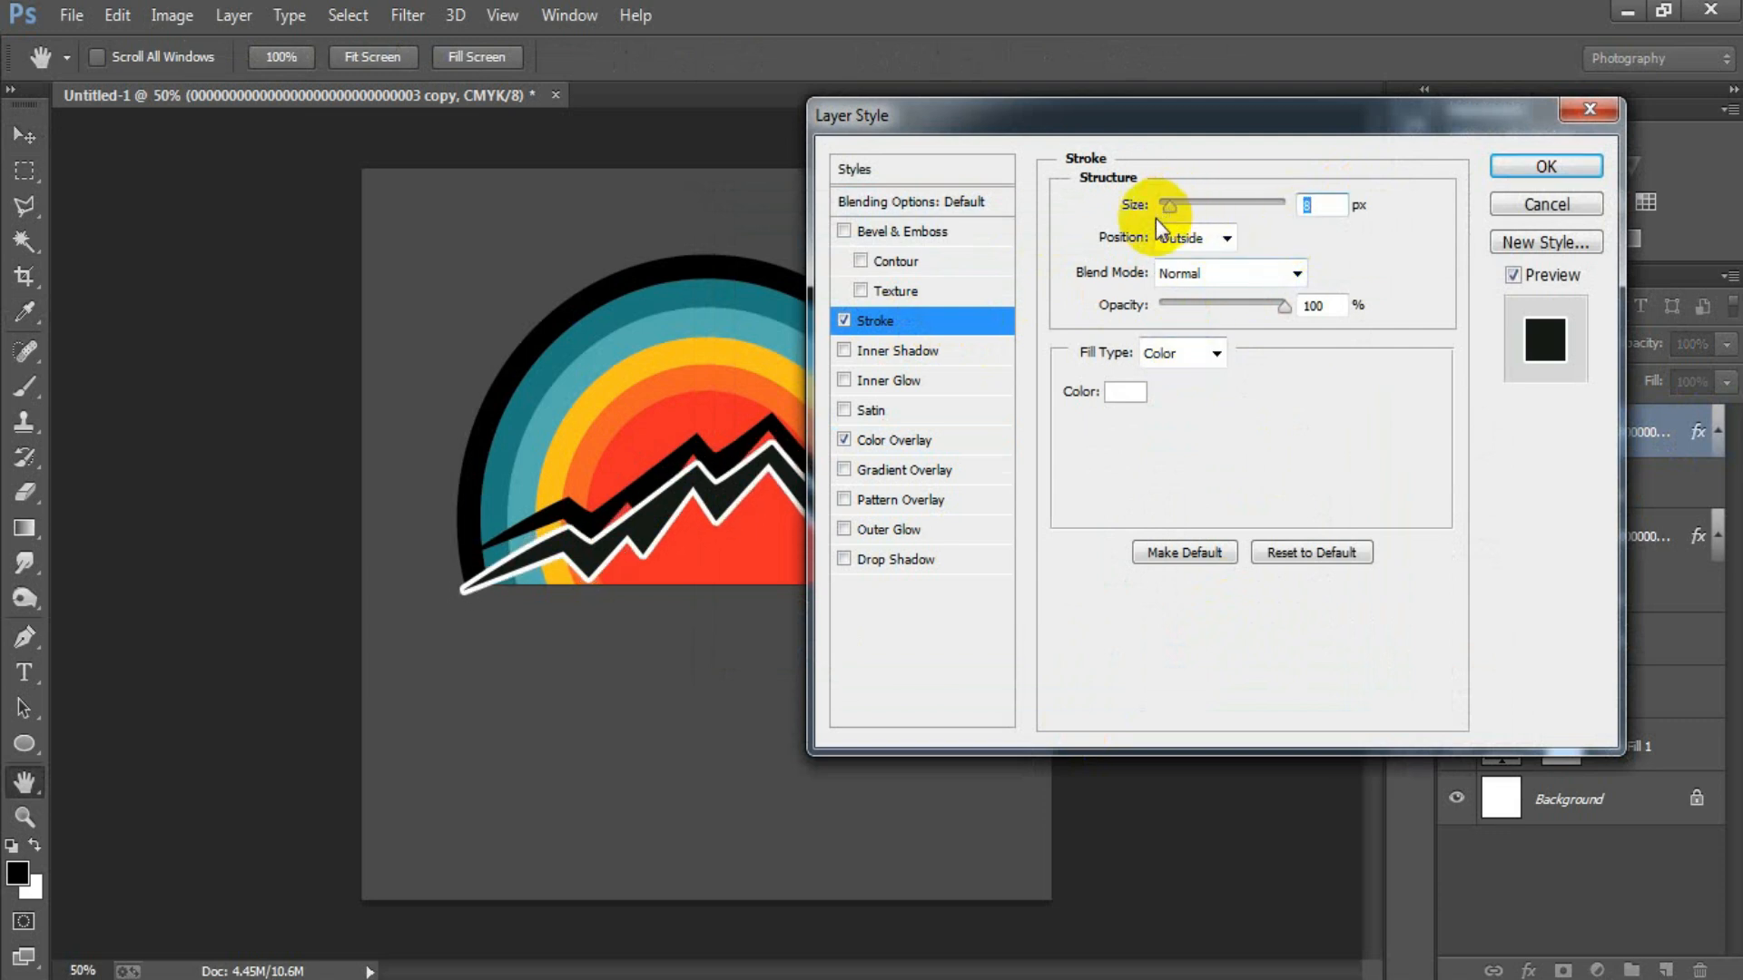
click(1543, 170)
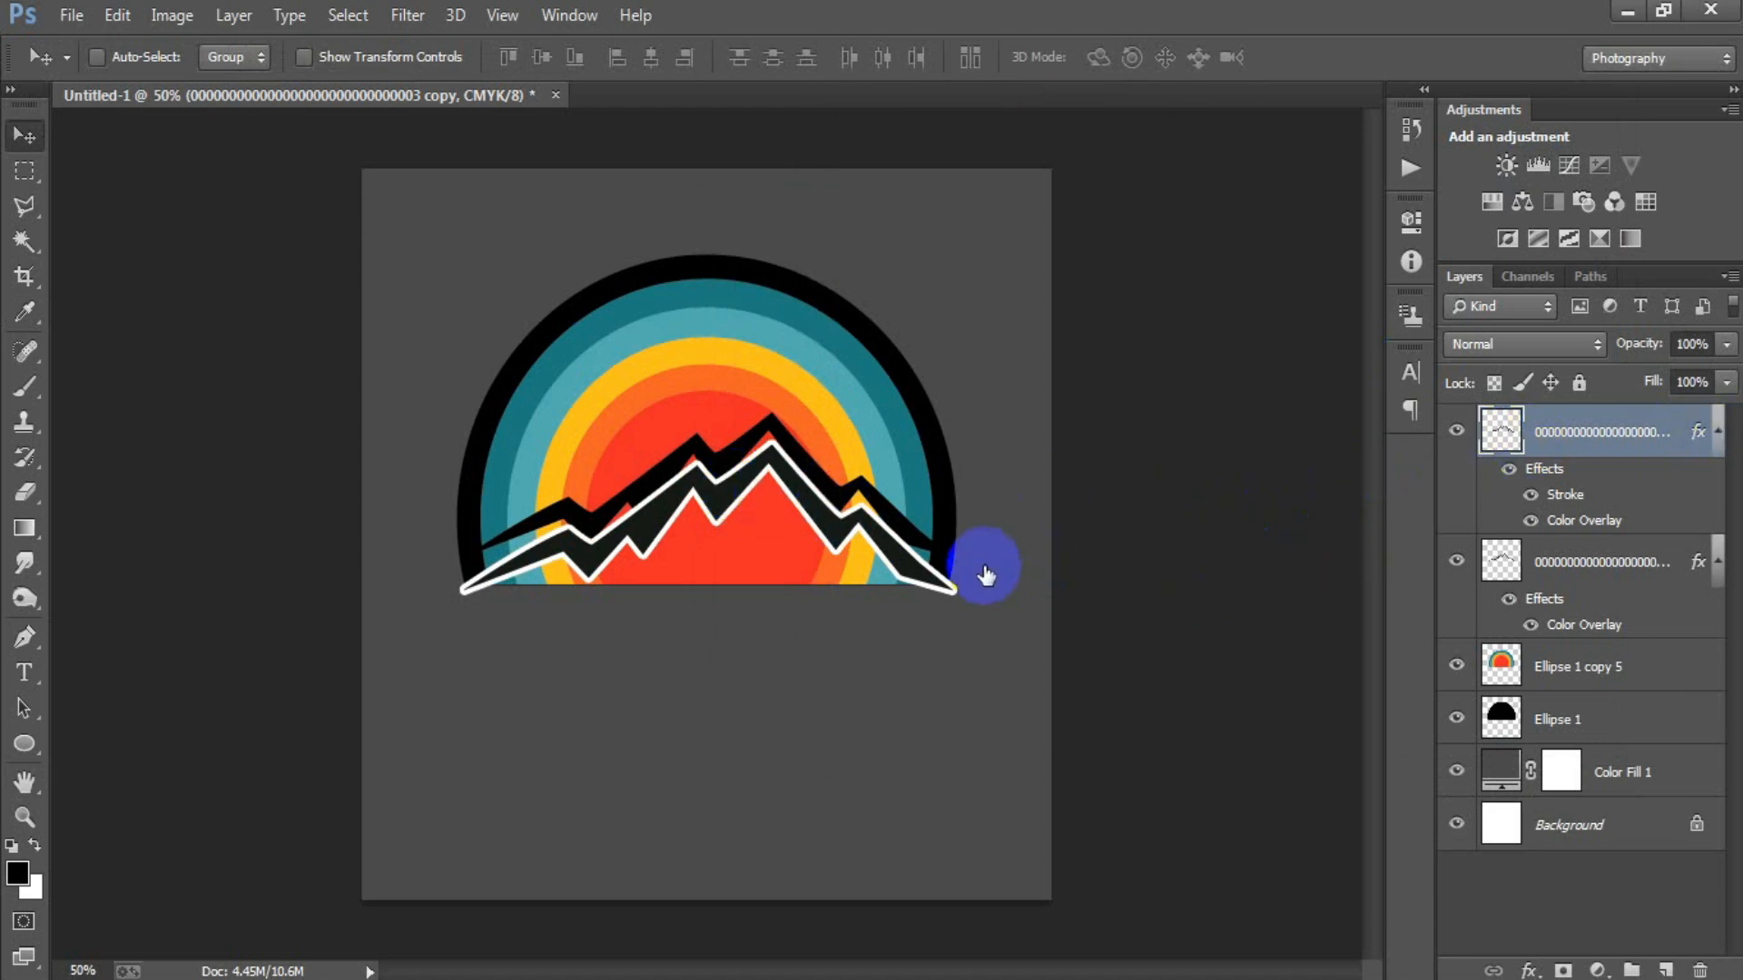
Set the copied mountain outline's Color Overlay to white (ffffff) and turn off its Stroke.
key(h)
double_click(1471, 445)
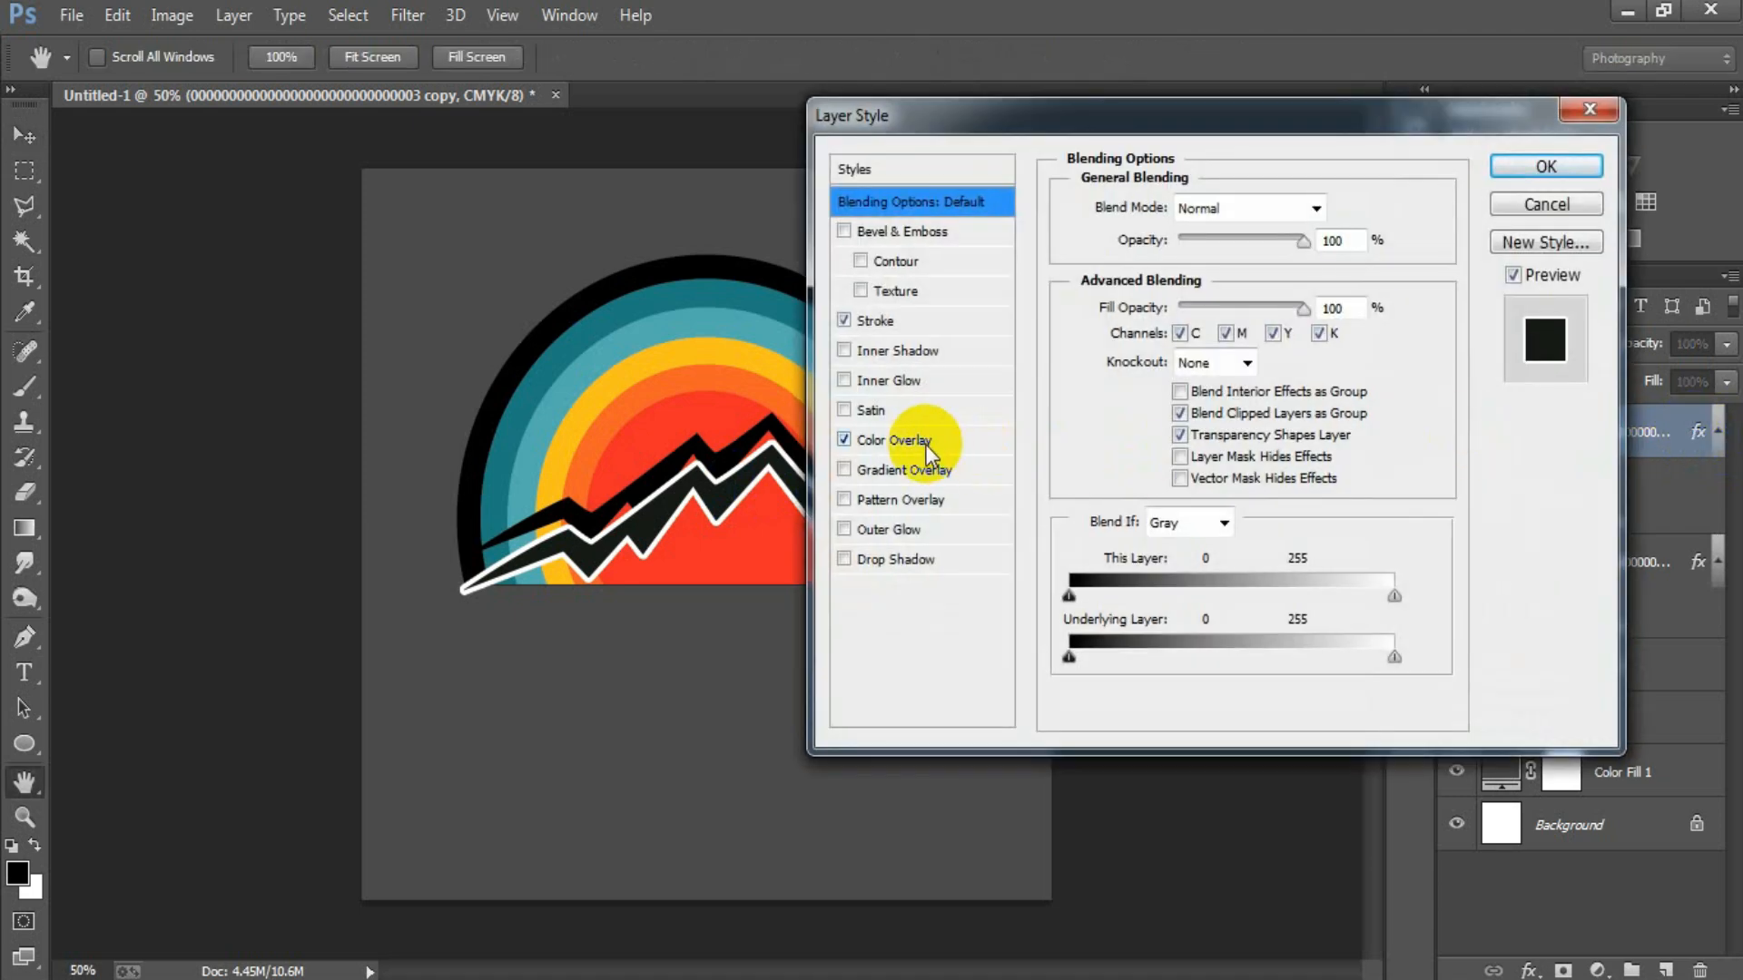
click(894, 440)
click(1323, 207)
drag(844, 313, 584, 152)
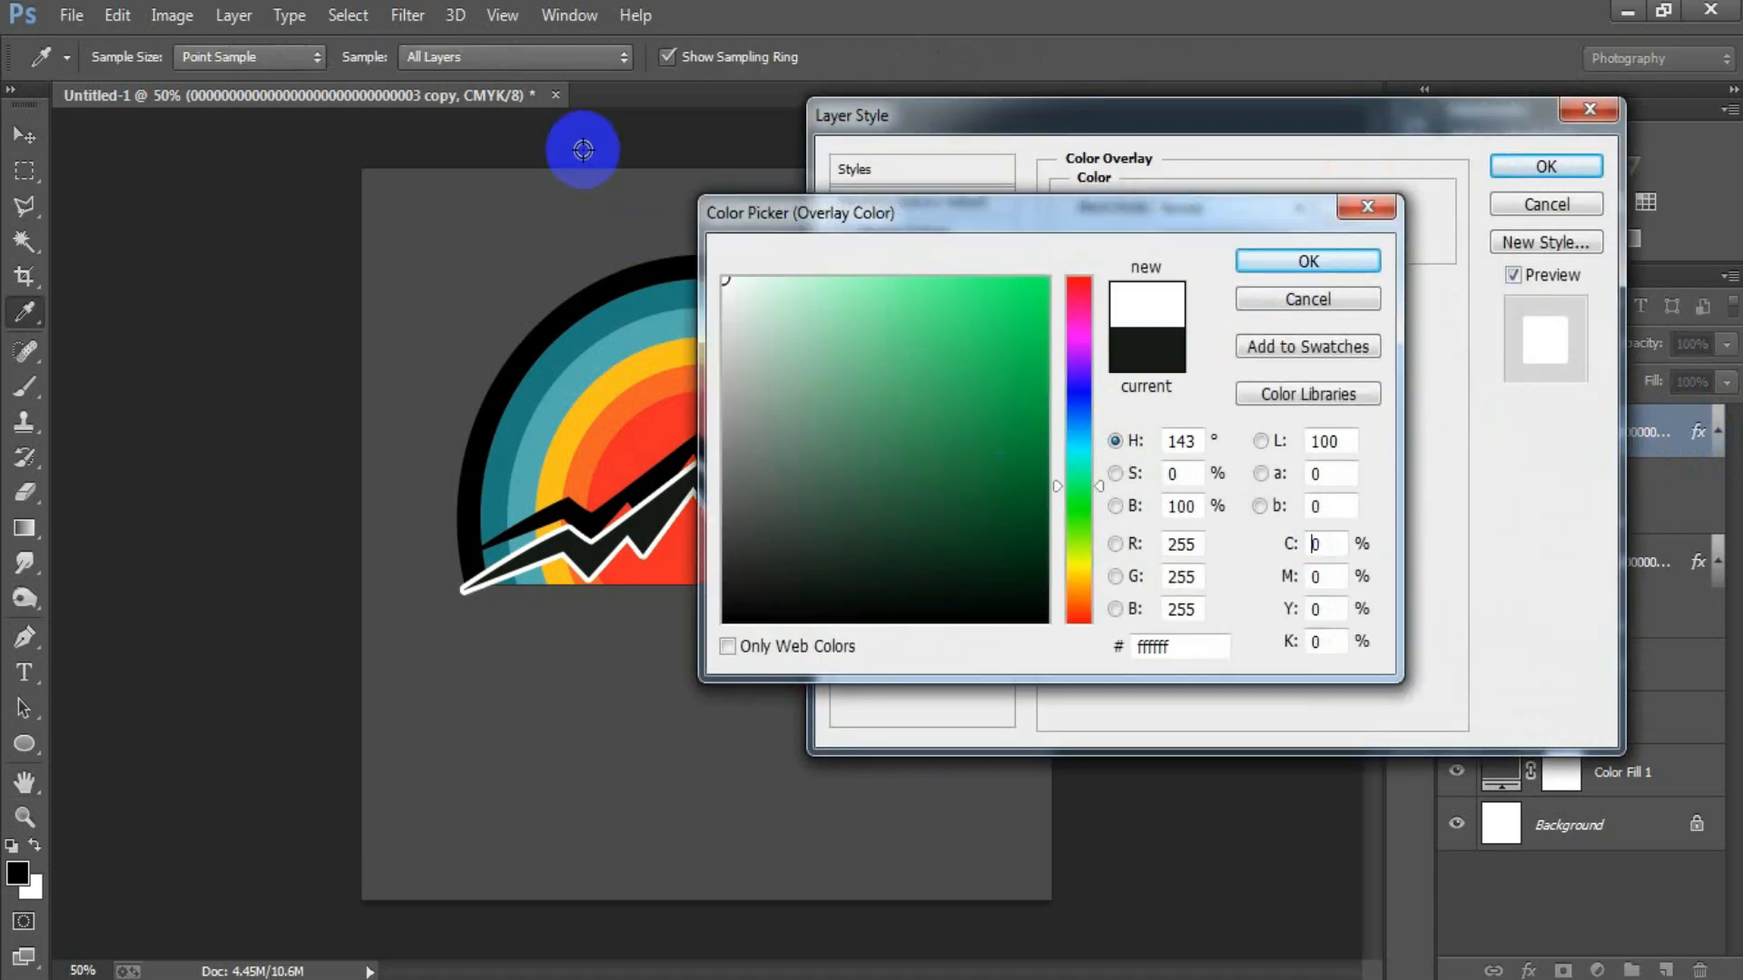
click(1295, 264)
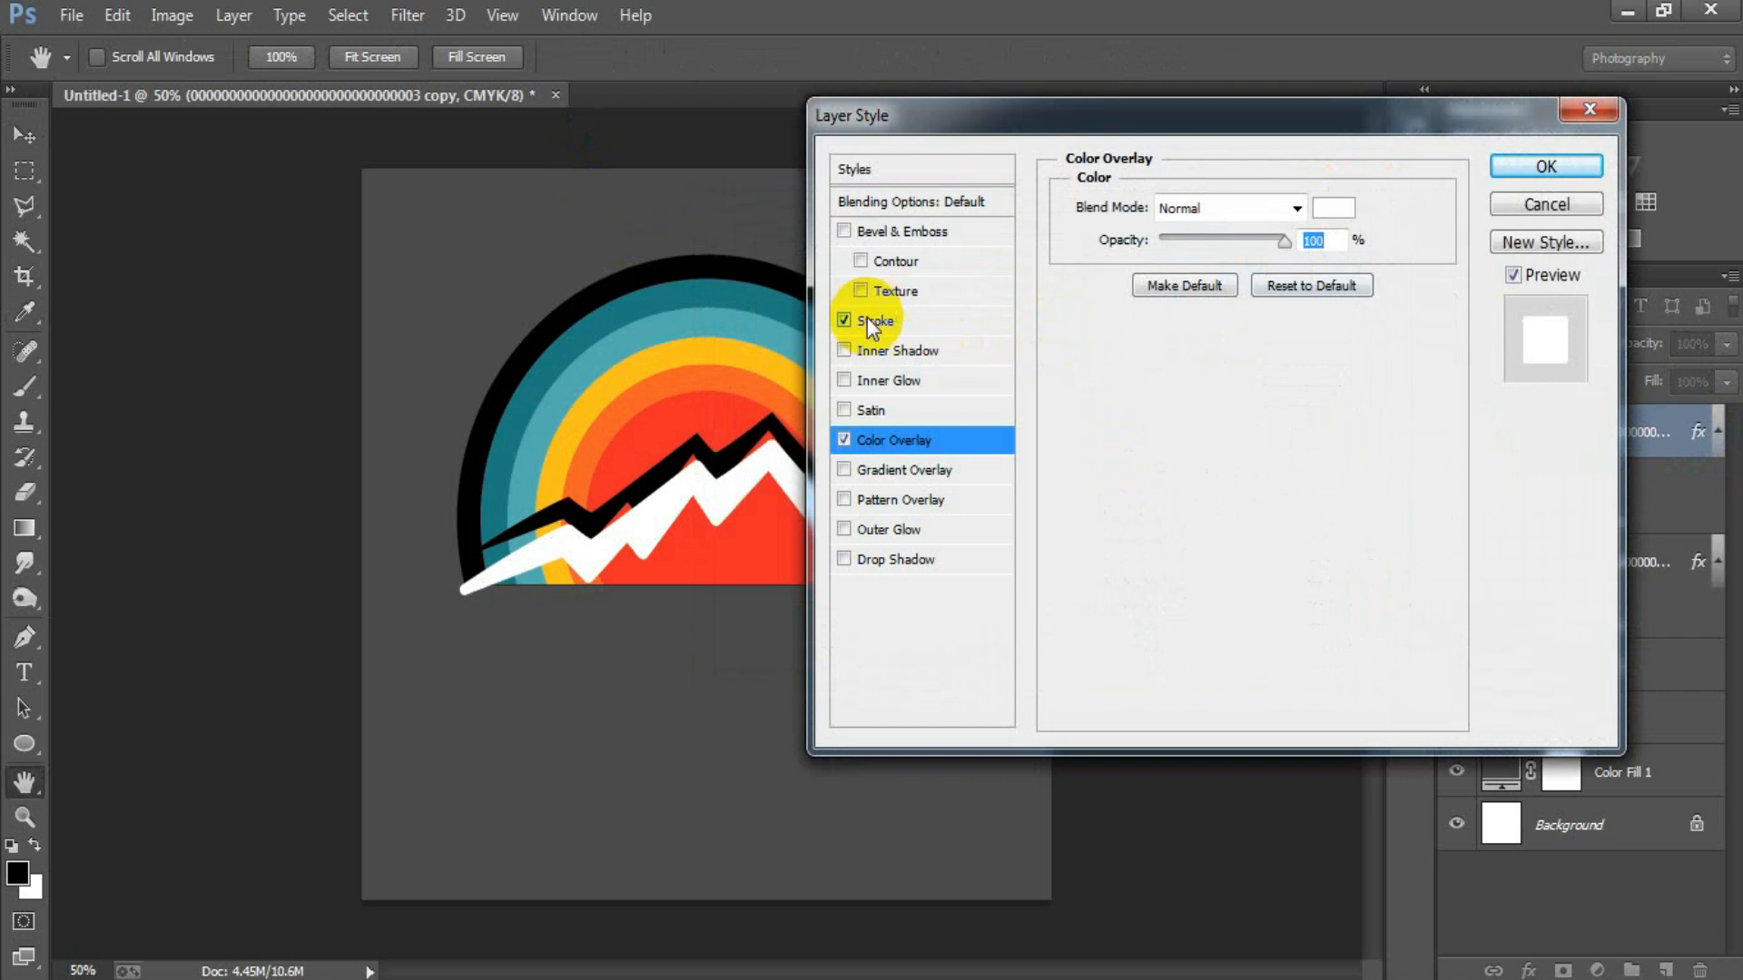
click(844, 319)
click(1520, 169)
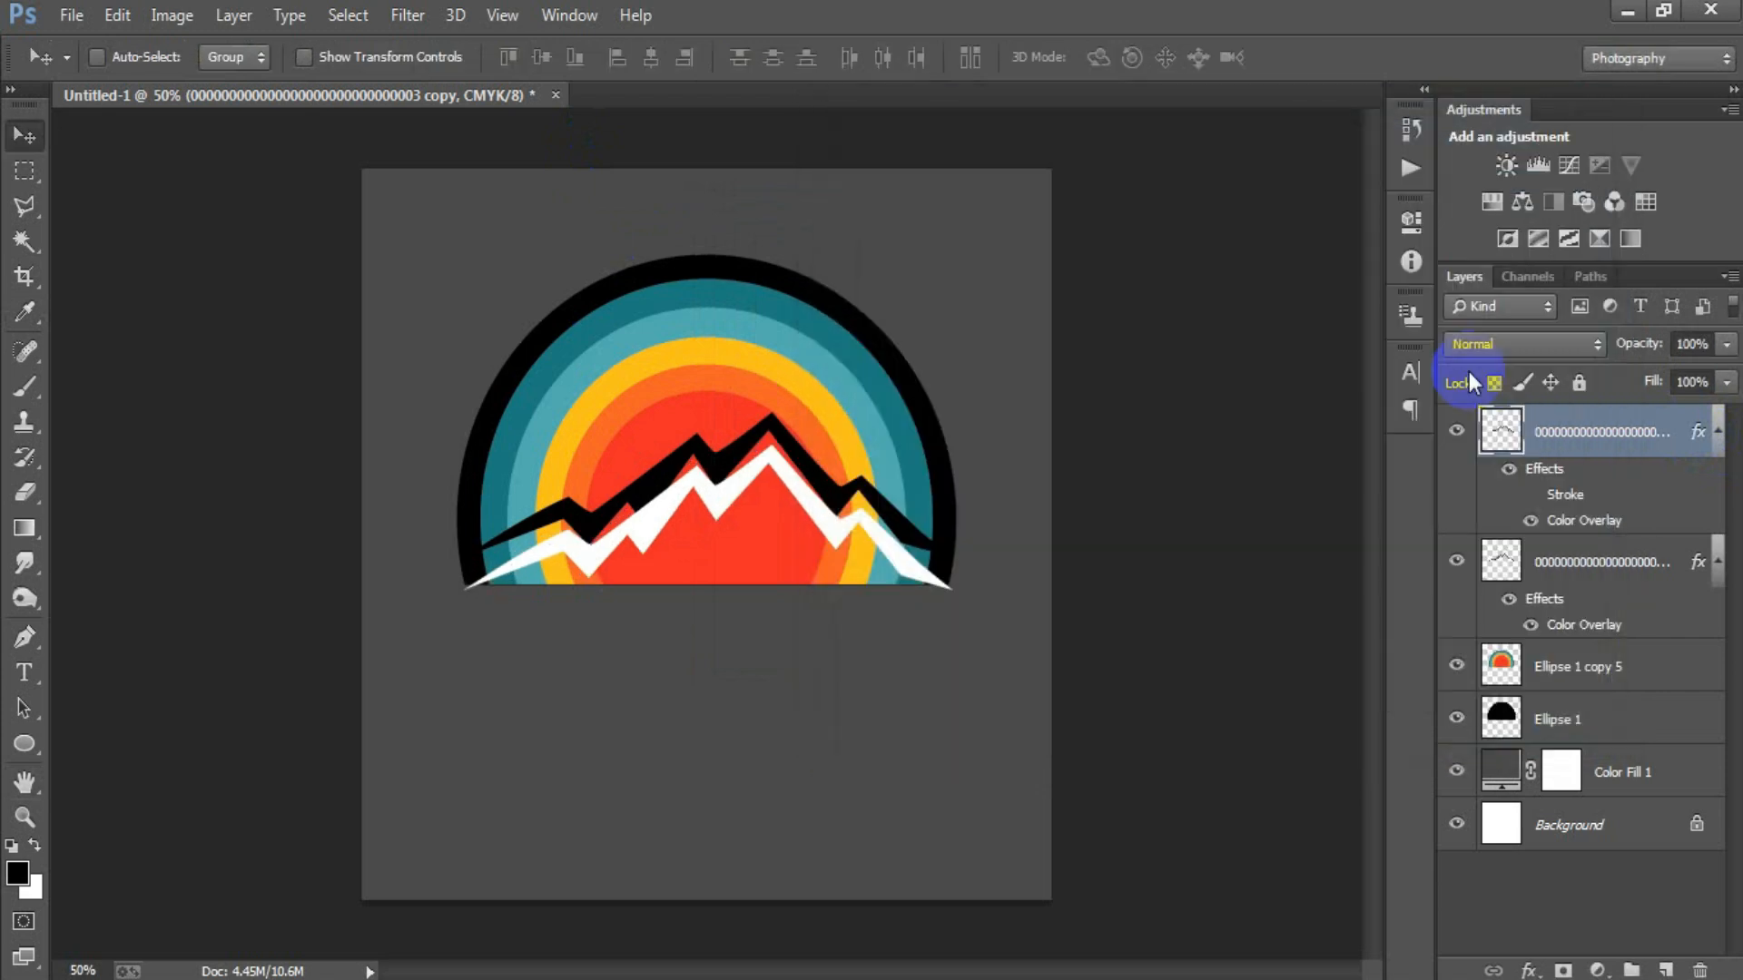
Collapse the white outline layer's effects and nudge it up so it sits directly beneath the black ridge.
click(1716, 435)
key(Up)
key(Up)
key(Up)
key(Up)
key(Up)
key(Up)
key(Up)
key(Up)
key(Up)
key(Up)
key(Up)
key(Up)
key(Up)
key(Up)
key(Up)
key(Up)
key(Up)
key(Up)
key(Up)
key(Up)
key(Up)
key(Up)
key(Up)
key(Up)
key(Up)
key(Up)
key(Up)
key(Up)
key(Up)
key(Up)
key(Up)
key(Up)
key(Up)
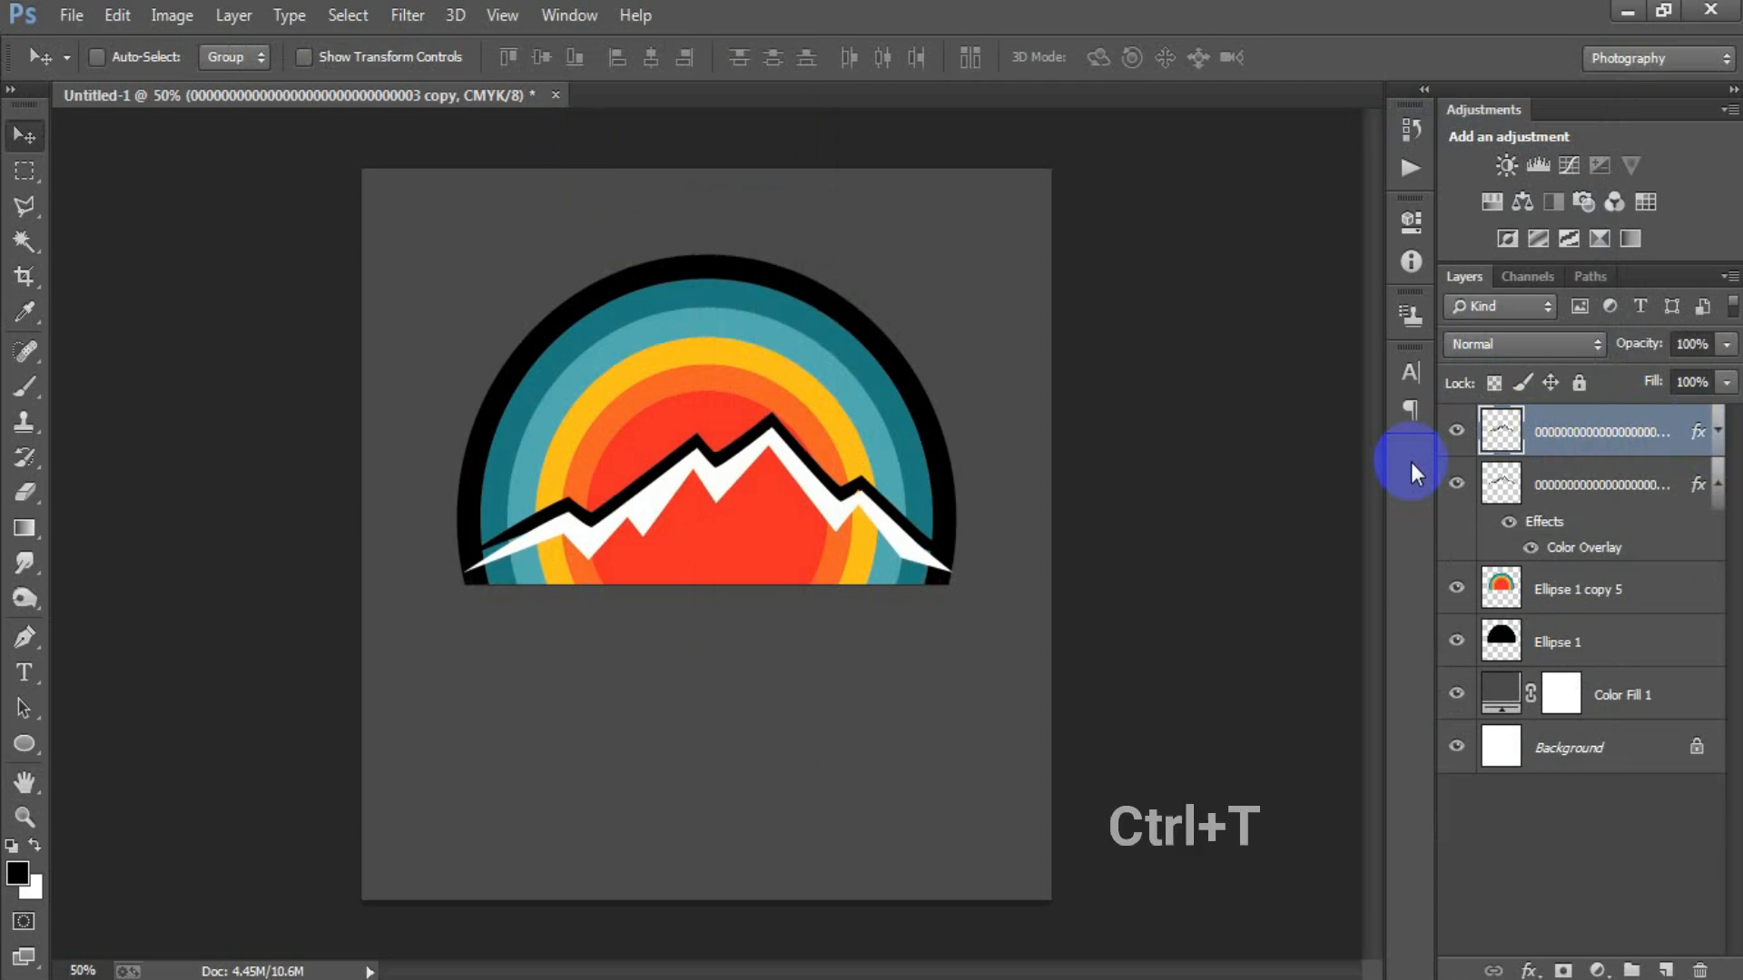
Warp the white mountain outline, pulling both lower ends up and inward to stay within the black ring.
key(ctrl+t)
right_click(584, 557)
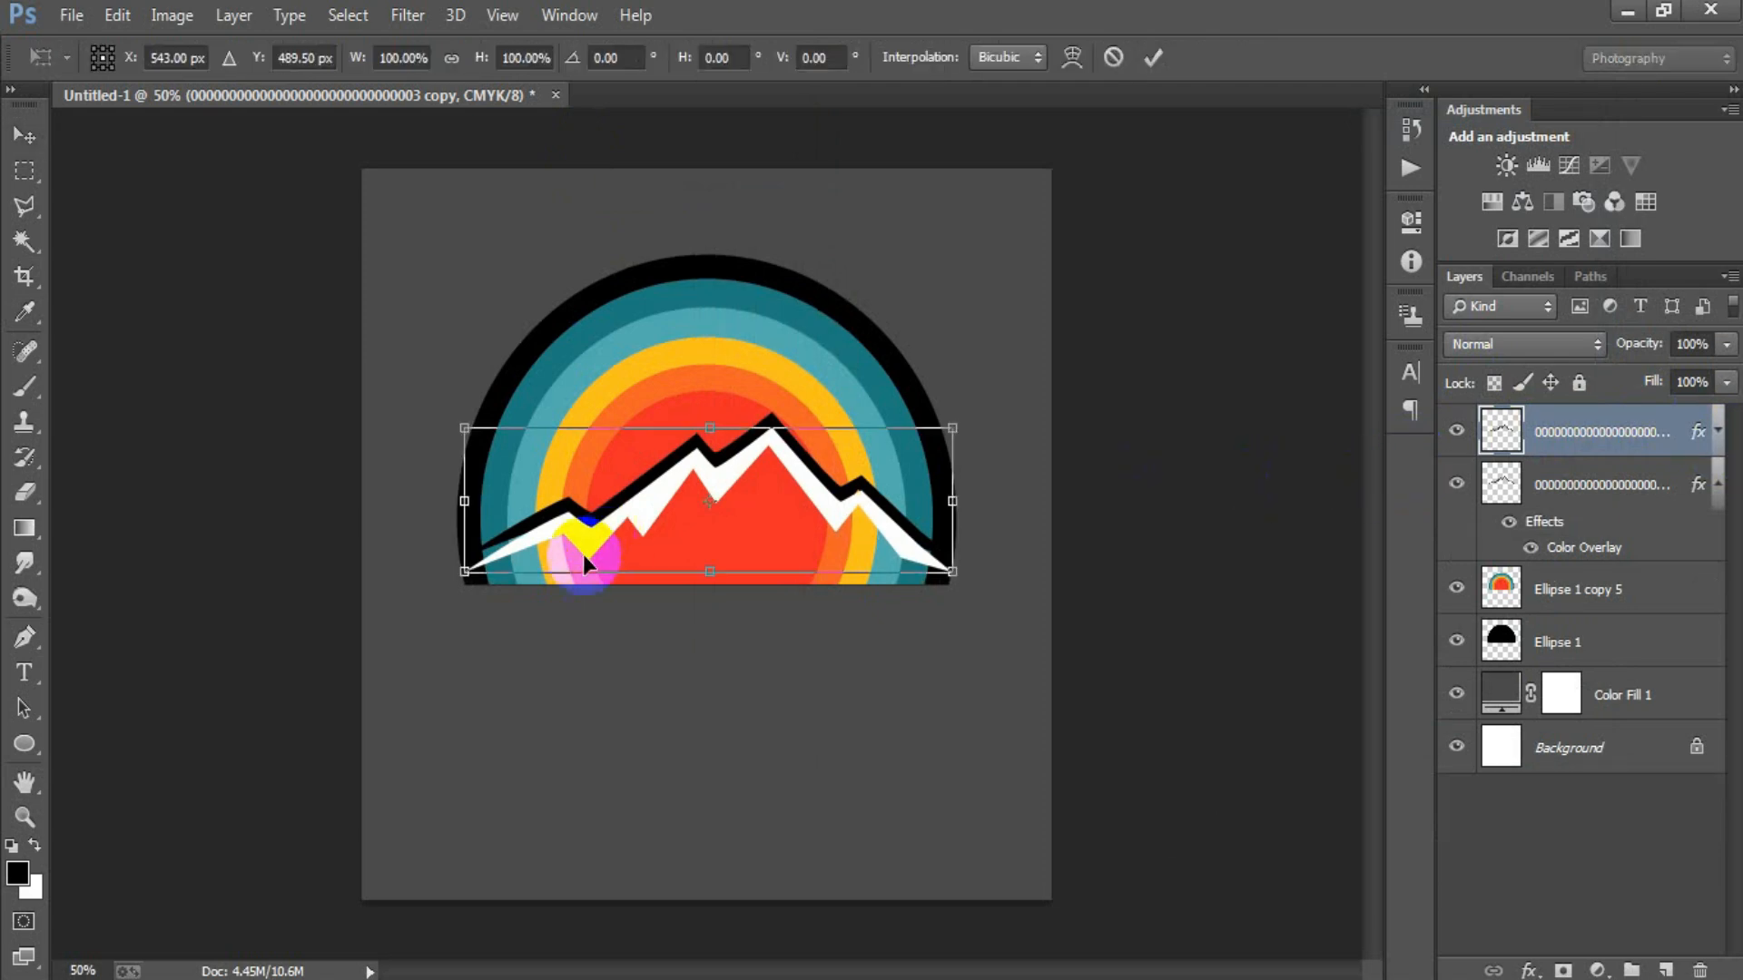
click(648, 309)
mouse_move(467, 543)
mouse_down()
mouse_move(472, 521)
mouse_move(461, 581)
mouse_move(473, 556)
mouse_up()
drag(946, 590, 947, 564)
drag(708, 467, 703, 473)
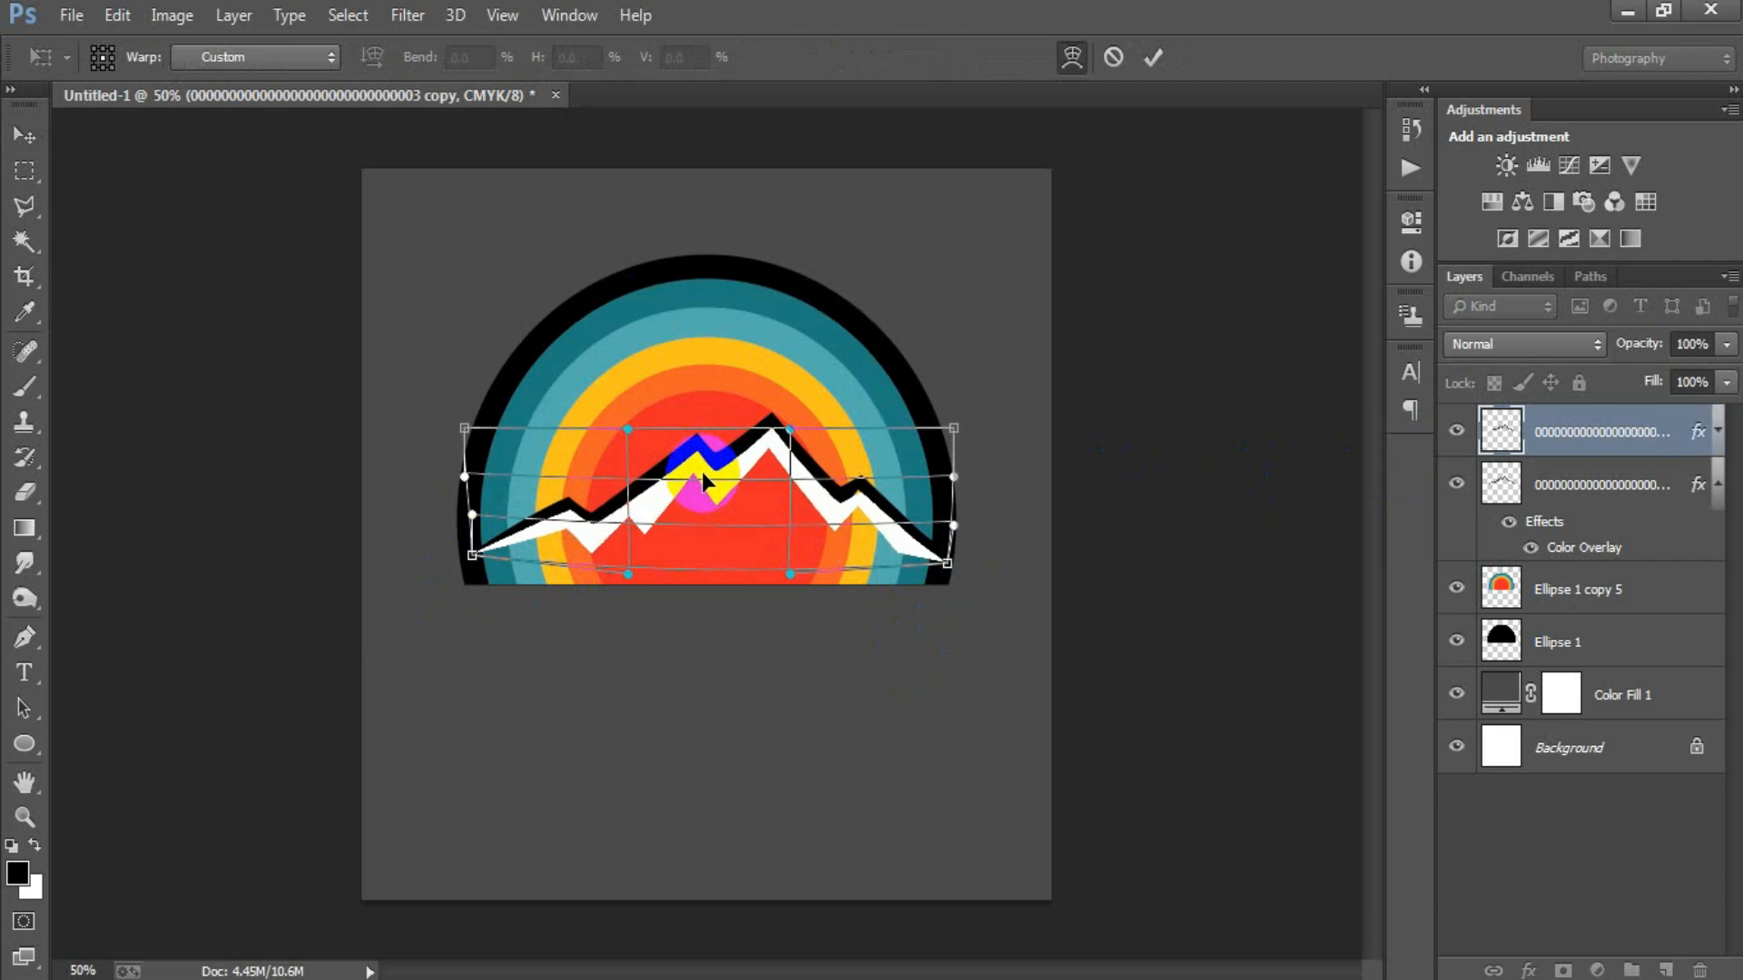
click(1154, 60)
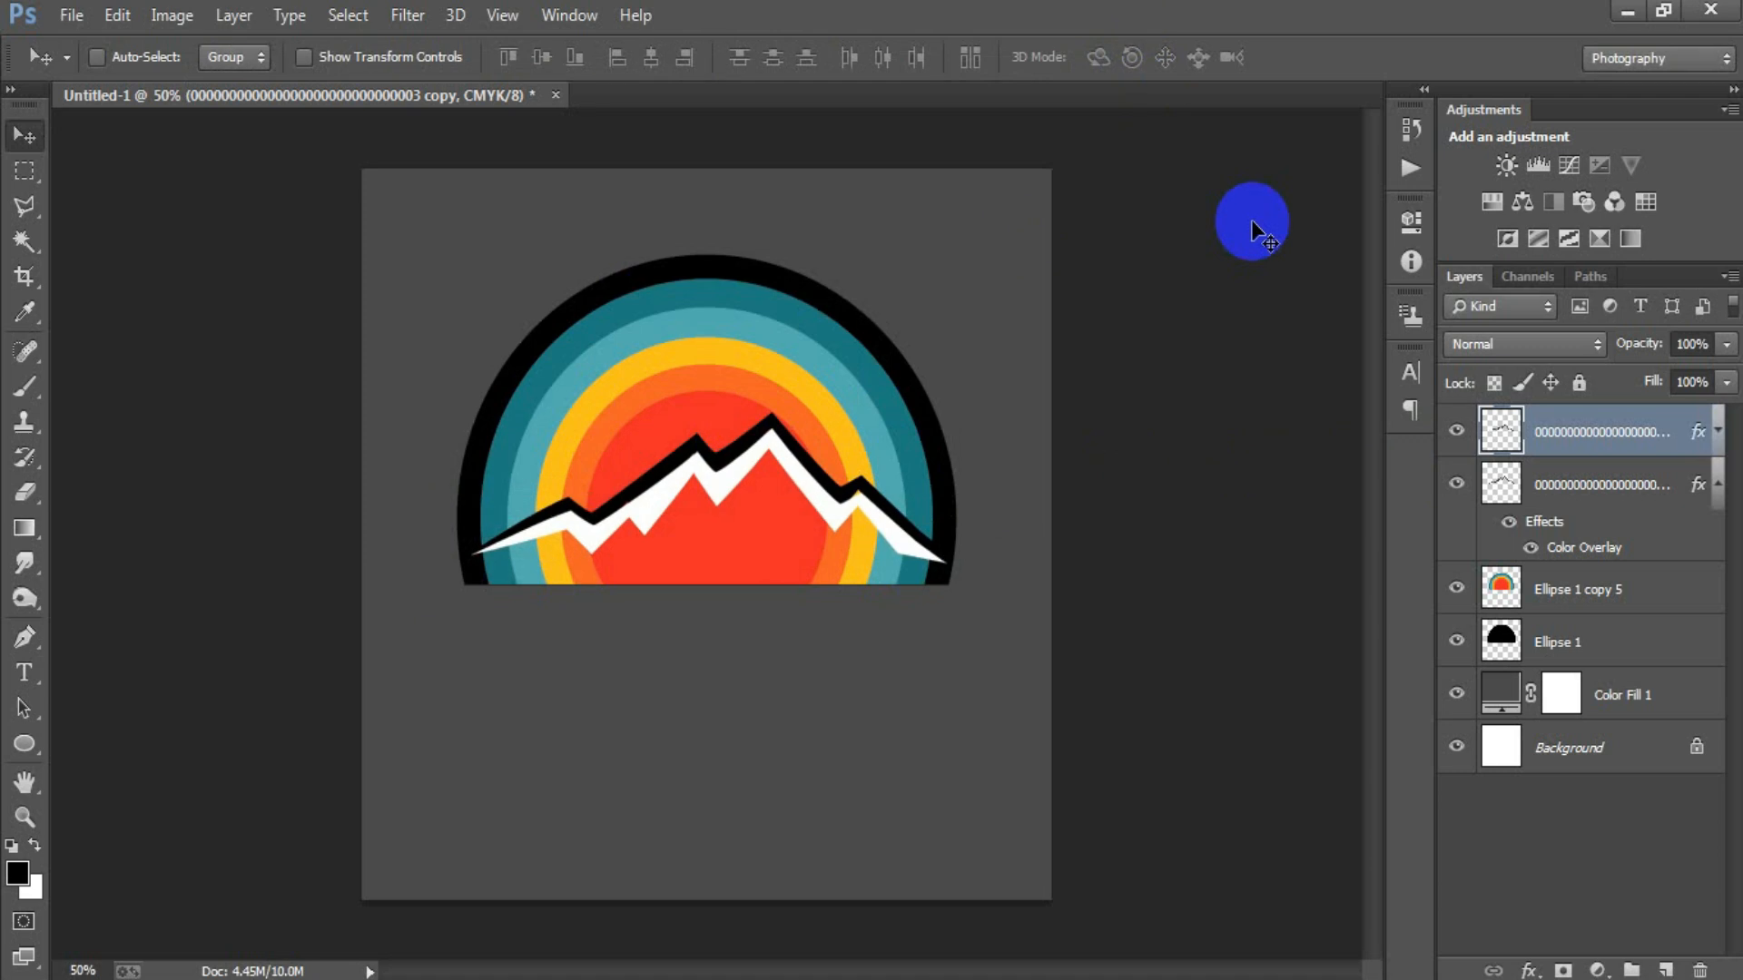
Duplicate the white mountain outline layer and nudge the copy slightly down so it overlaps the white ridge.
key(ctrl+j)
key(Down)
key(Down)
key(Down)
key(Down)
key(Down)
key(Down)
key(Down)
key(Down)
key(Down)
key(Down)
key(Down)
key(Down)
key(Down)
key(Down)
key(Down)
key(Down)
key(Down)
key(Down)
key(Down)
key(Down)
key(Up)
key(Up)
key(Up)
key(Up)
key(Up)
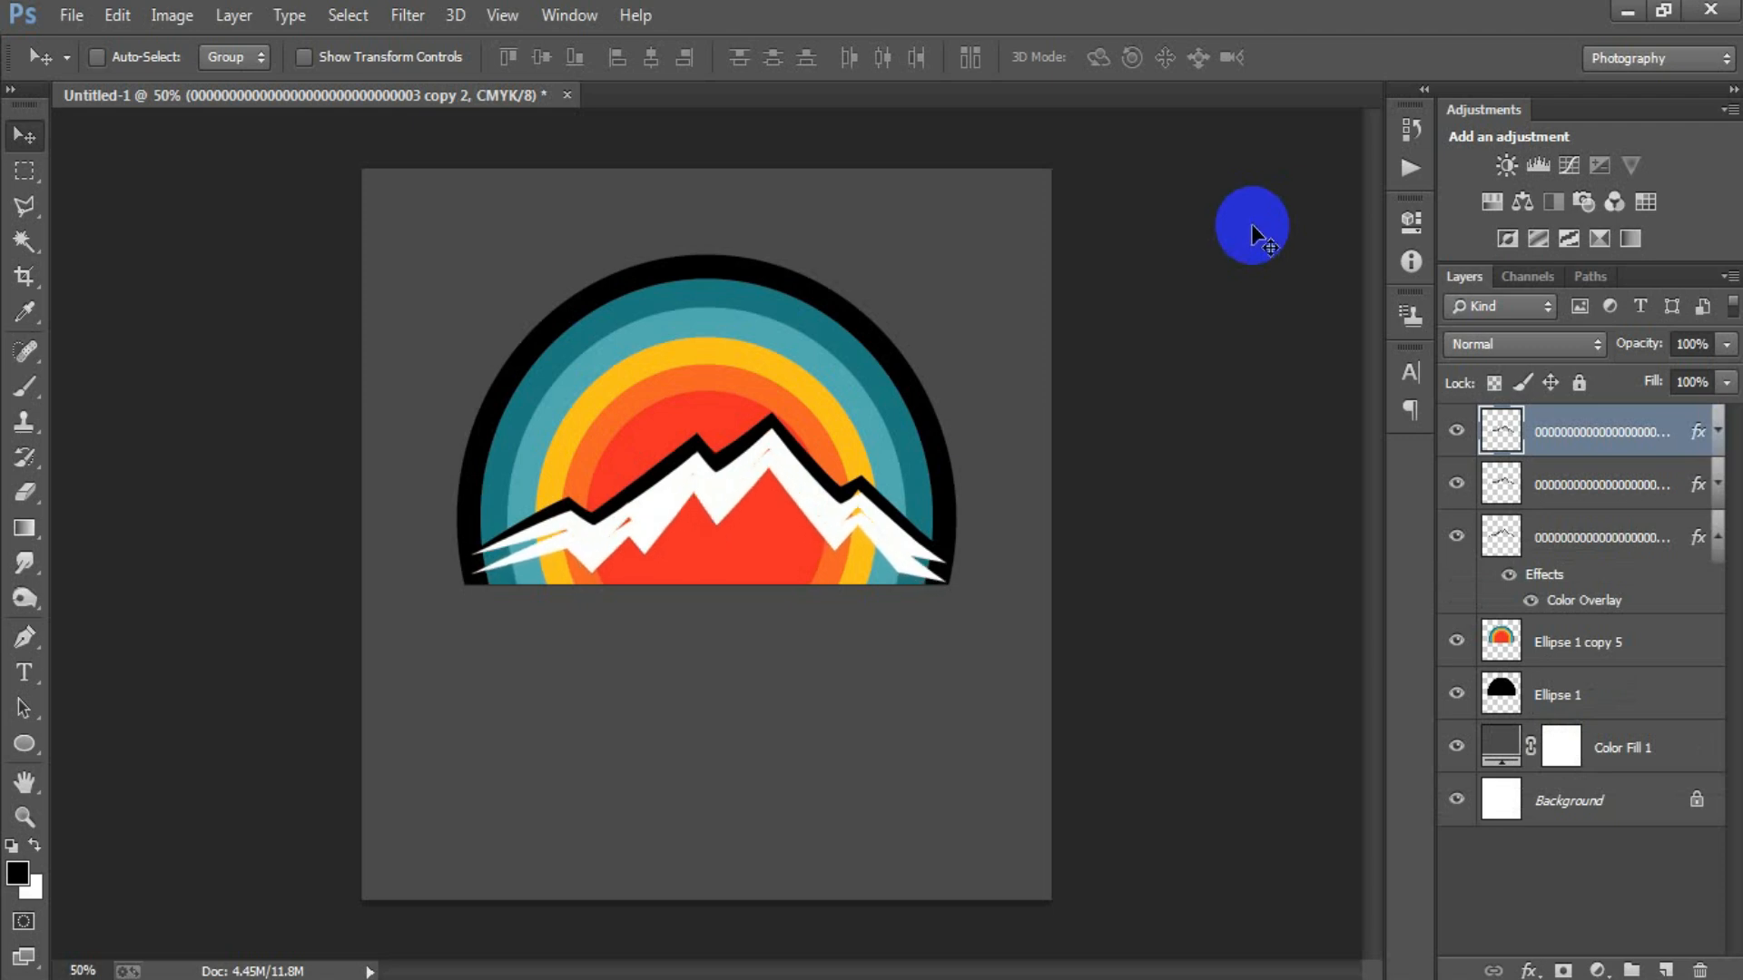
Set the Color Overlay of the lower mountain outline copy to 141A16.
click(1639, 433)
double_click(1700, 437)
click(881, 441)
click(1347, 215)
click(1169, 644)
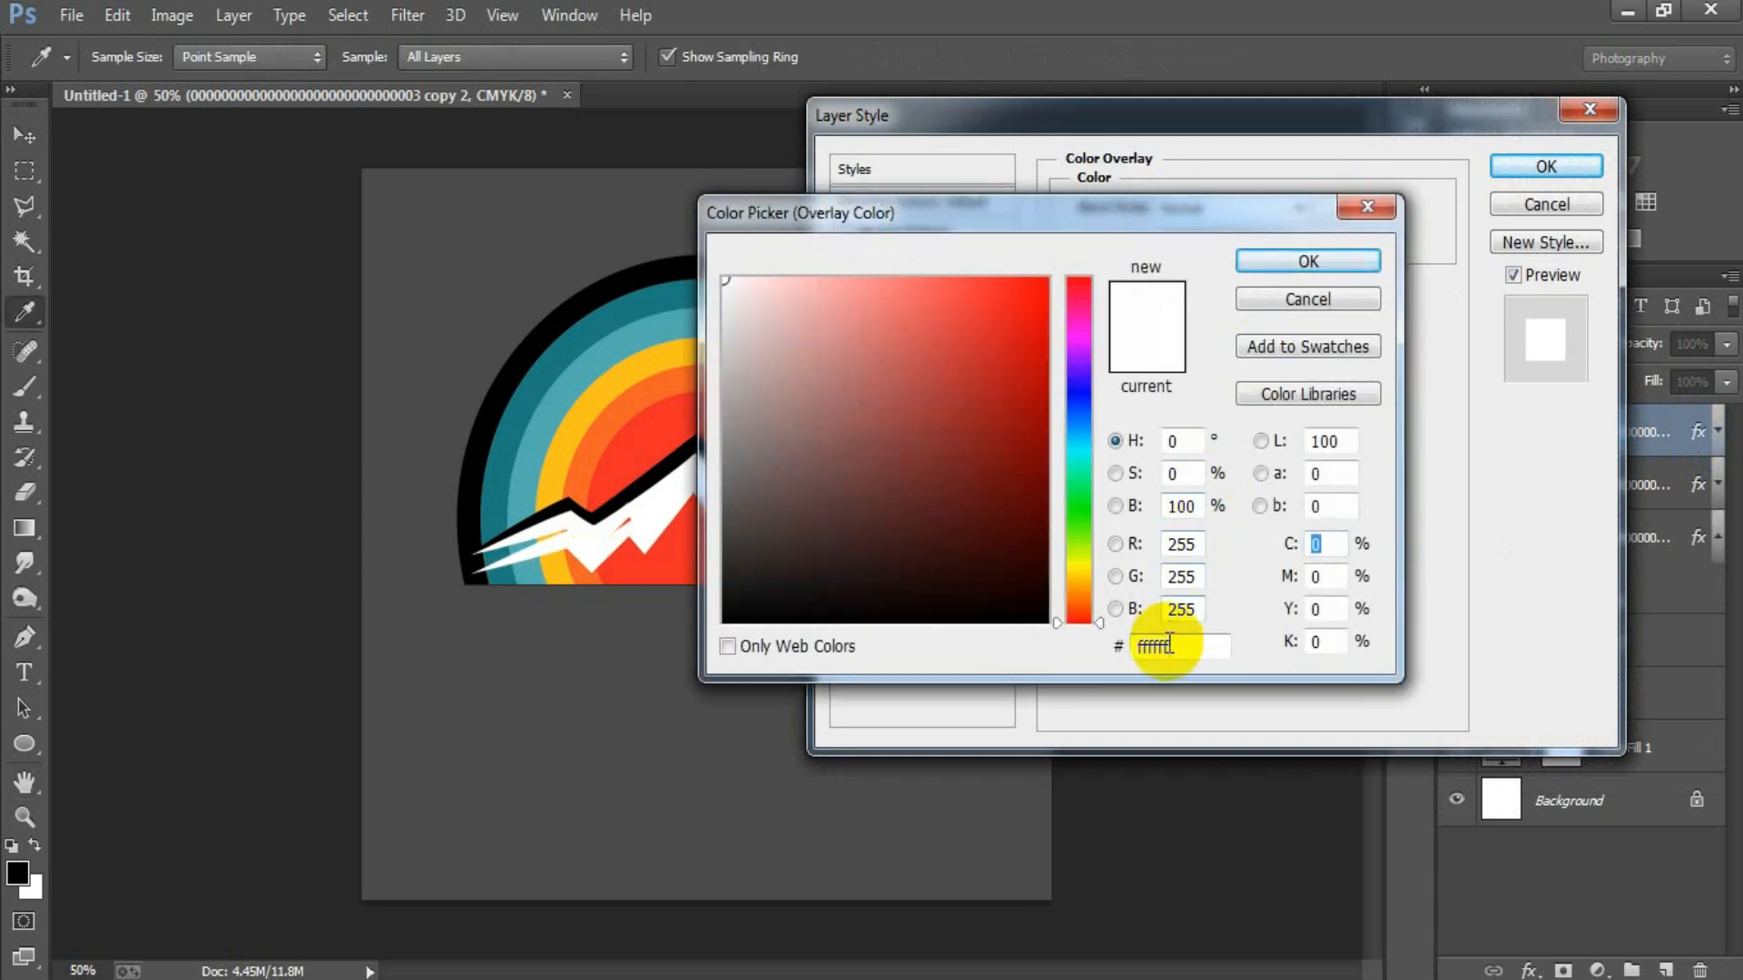
text(14)
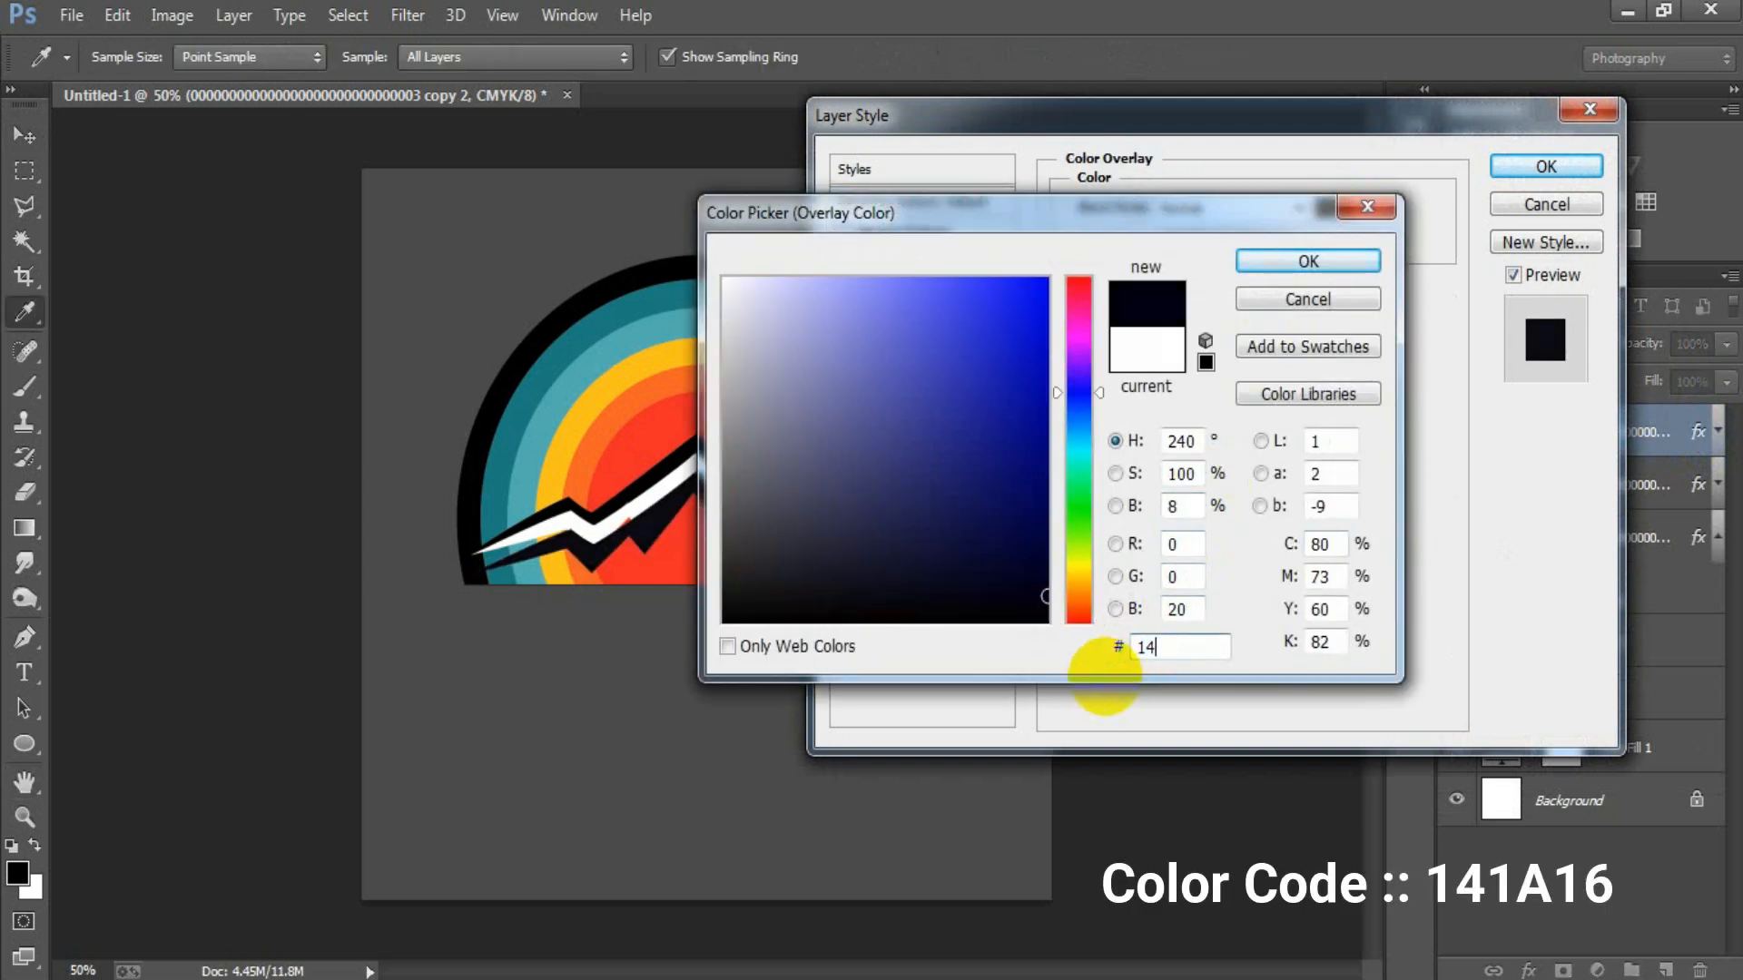
text(1A16)
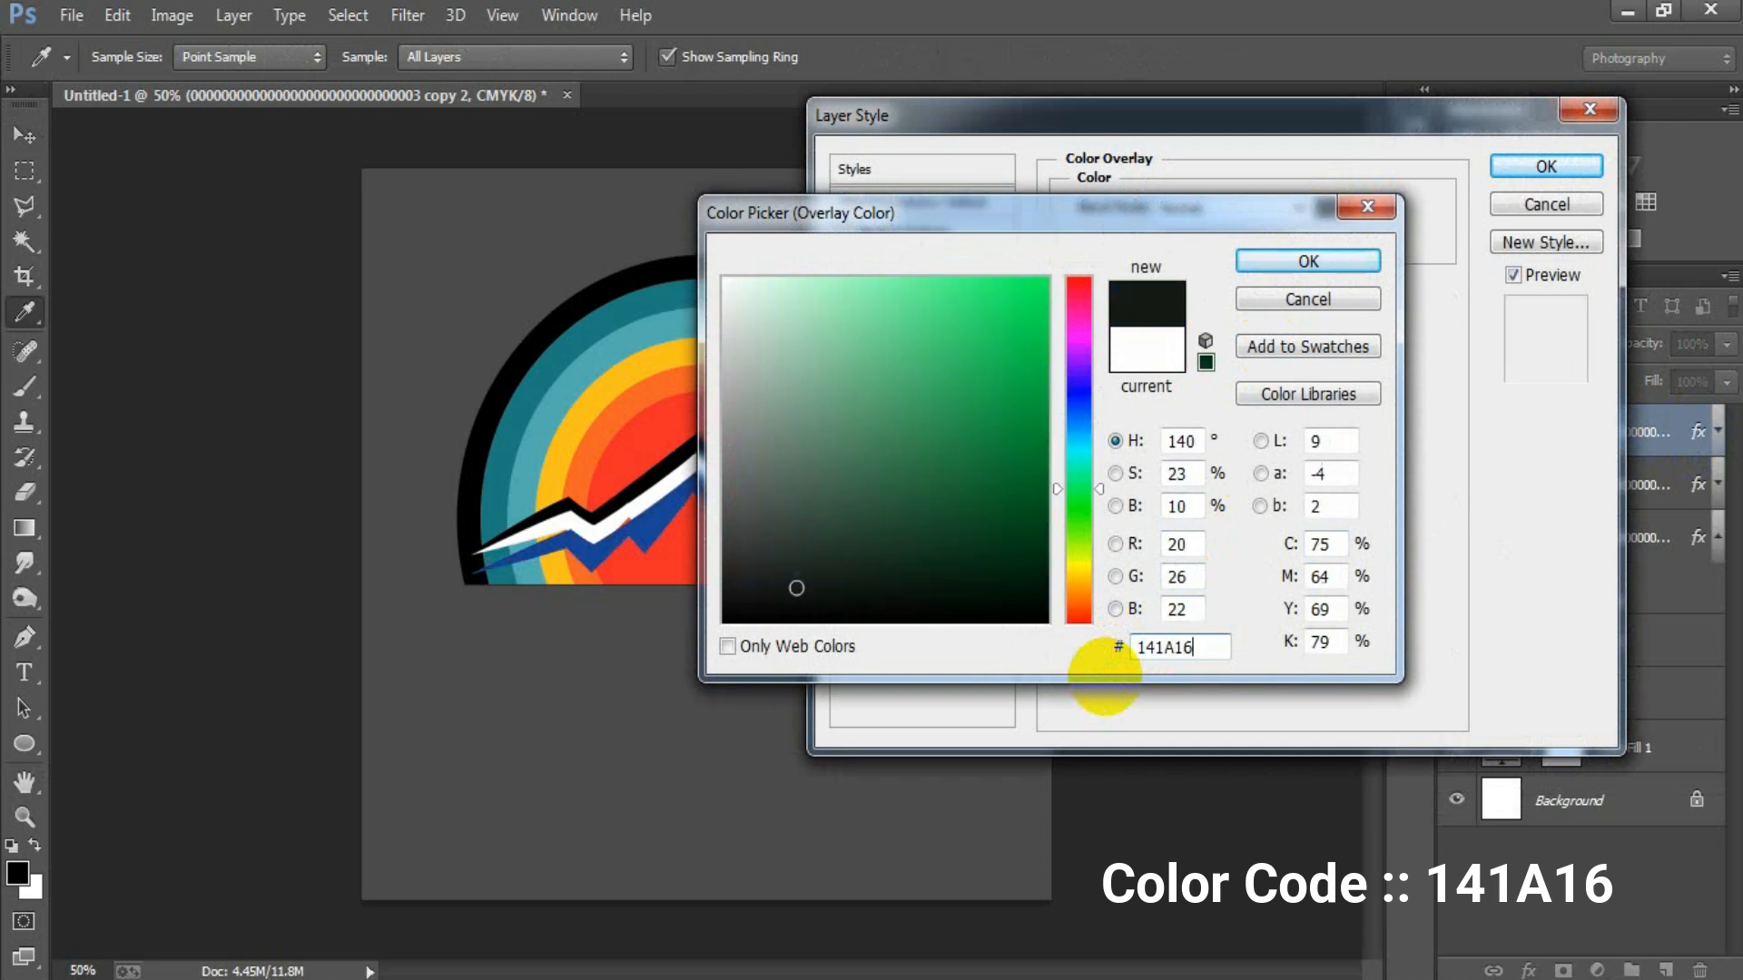
click(1308, 261)
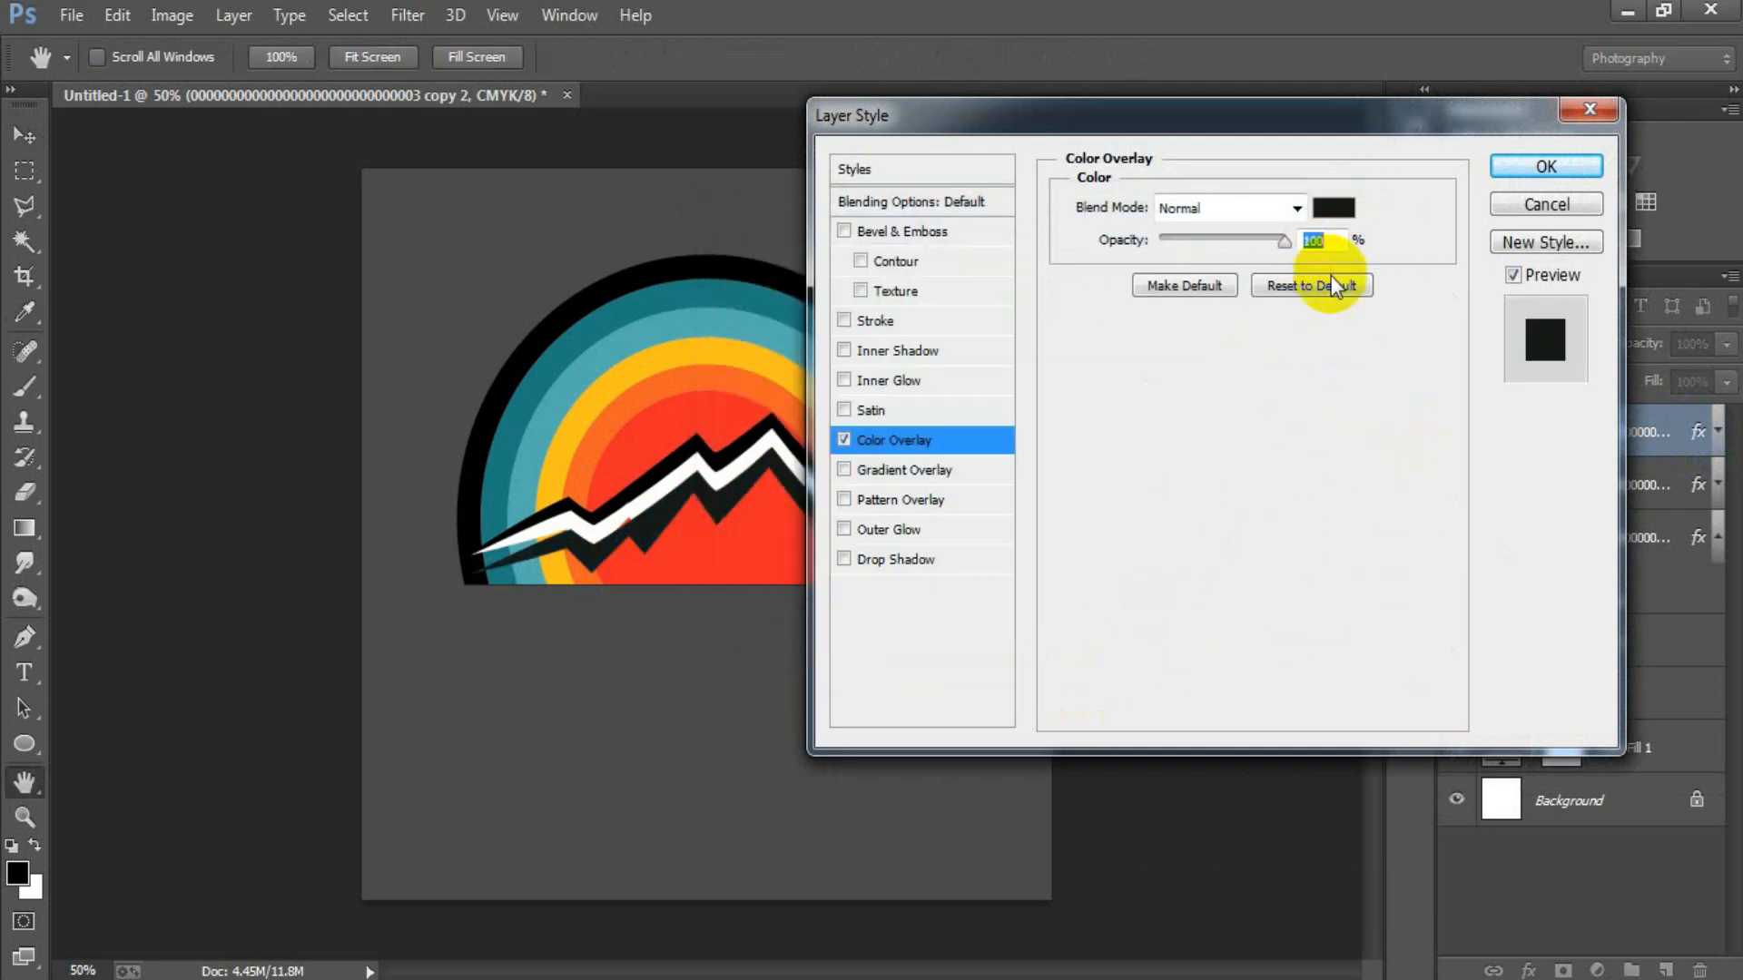
click(1545, 166)
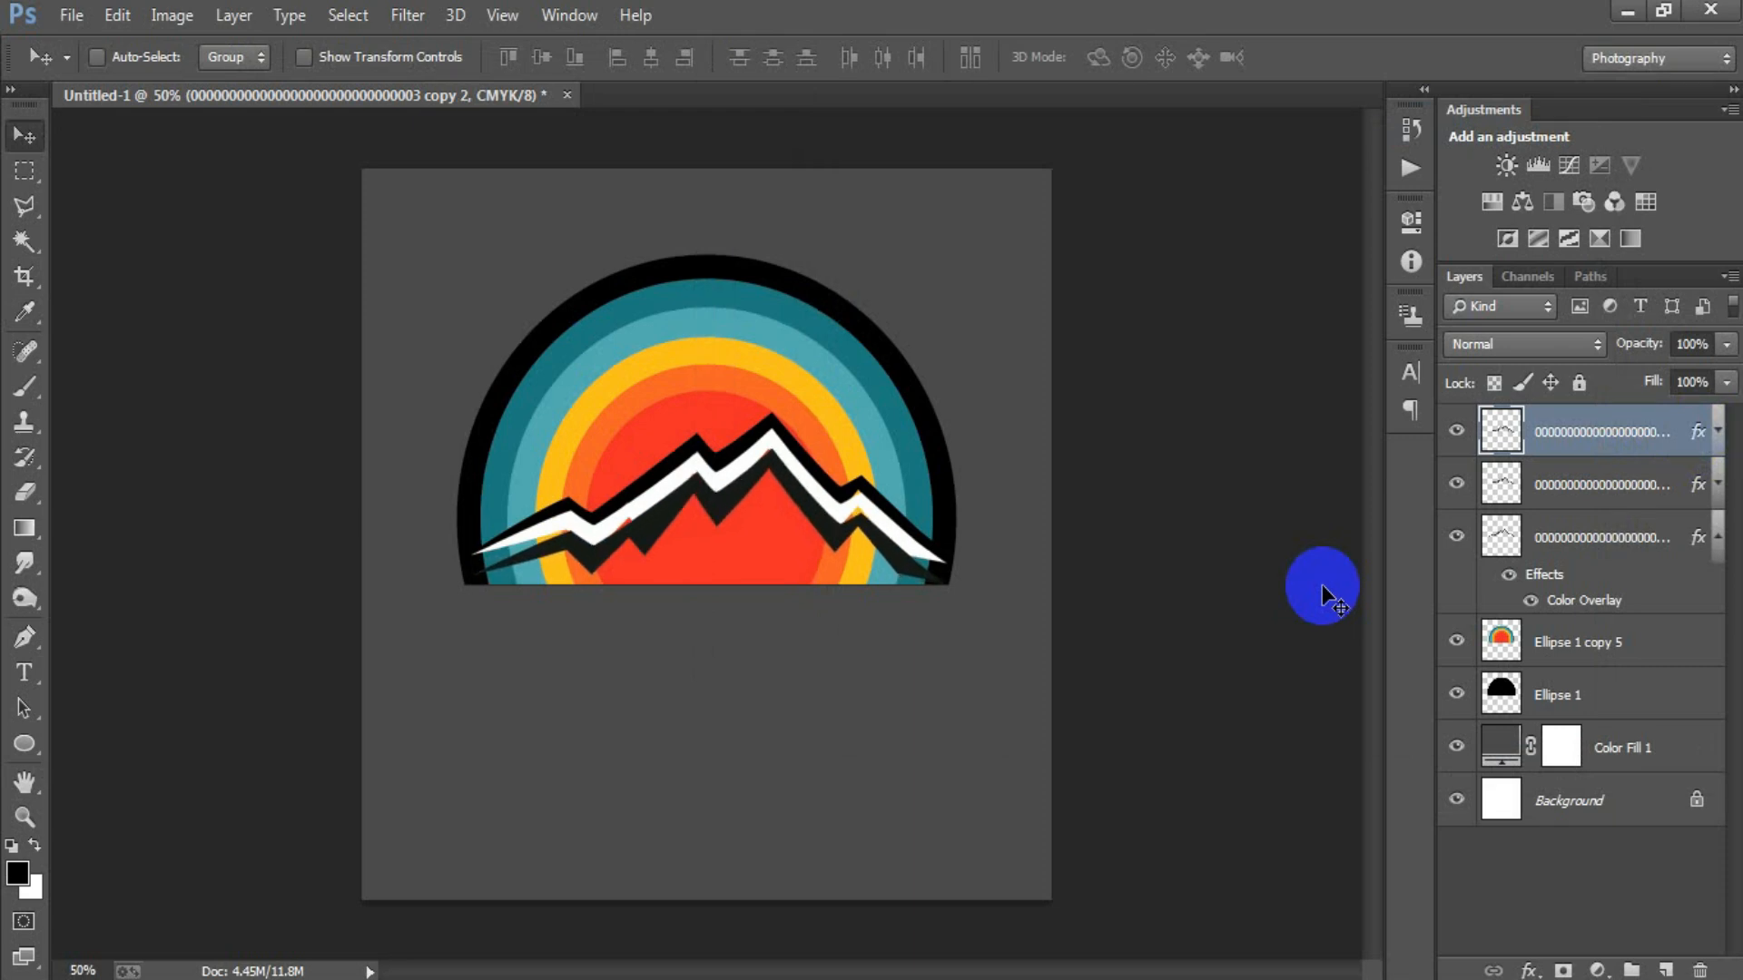
Warp the dark lower outline, pulling its two bottom corners outward and up to merge with the black ring.
key(ctrl+t)
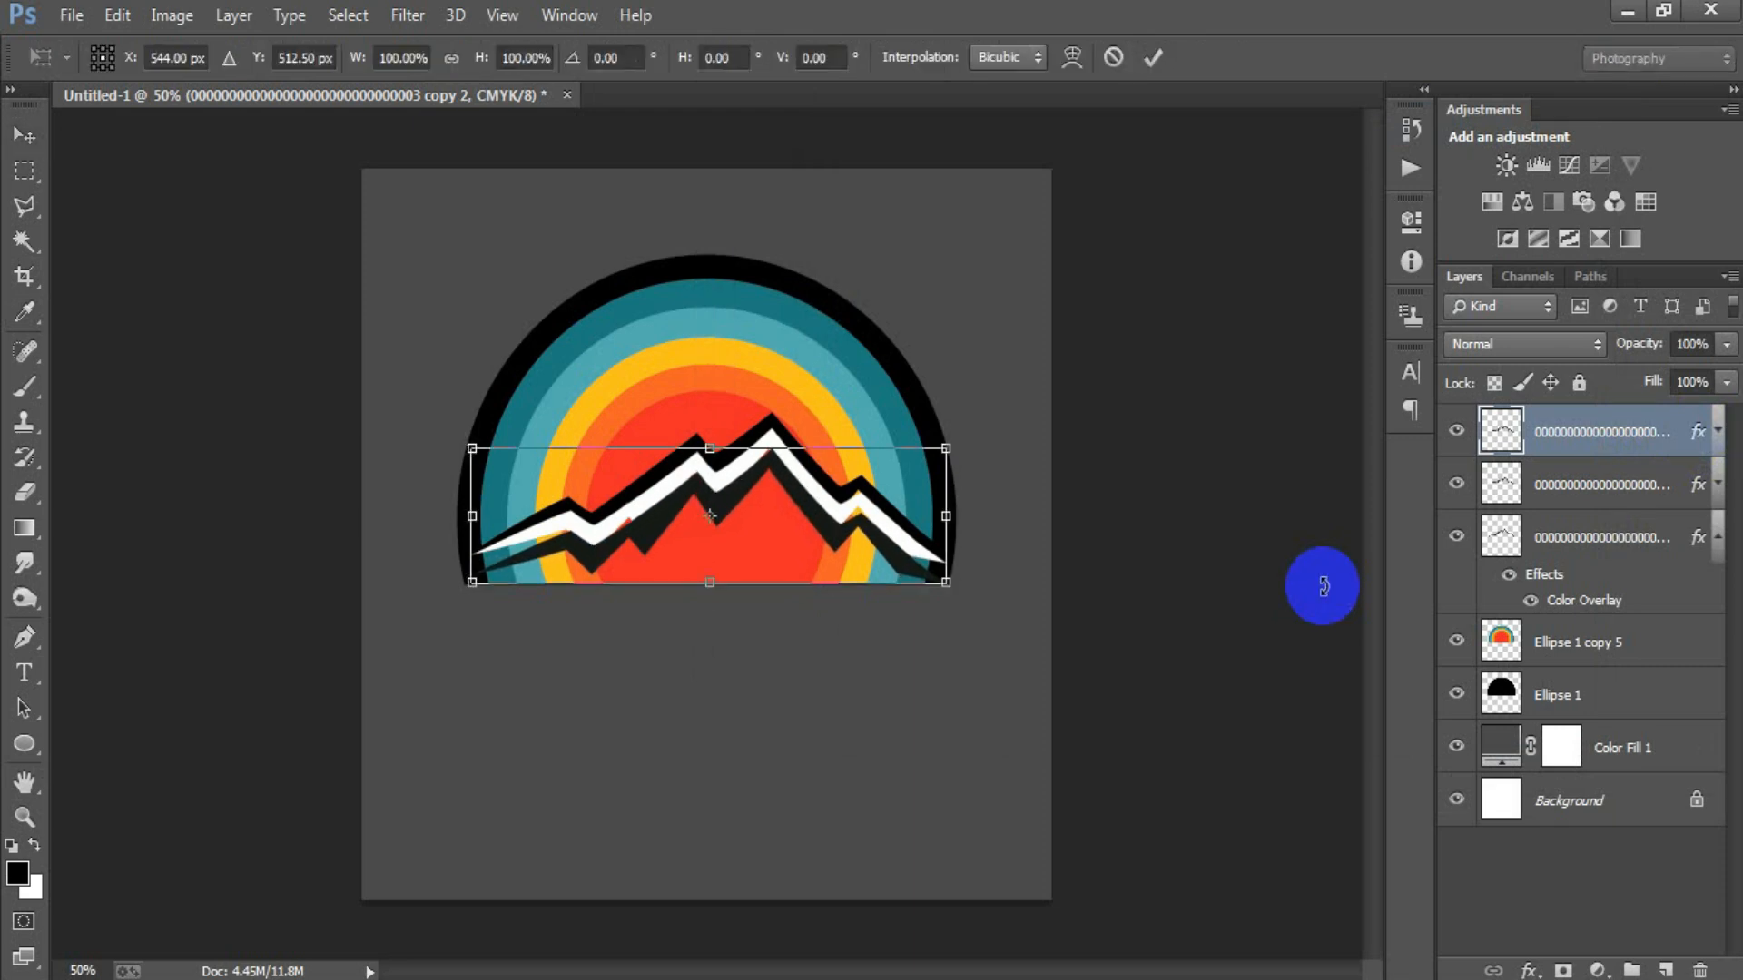
right_click(858, 547)
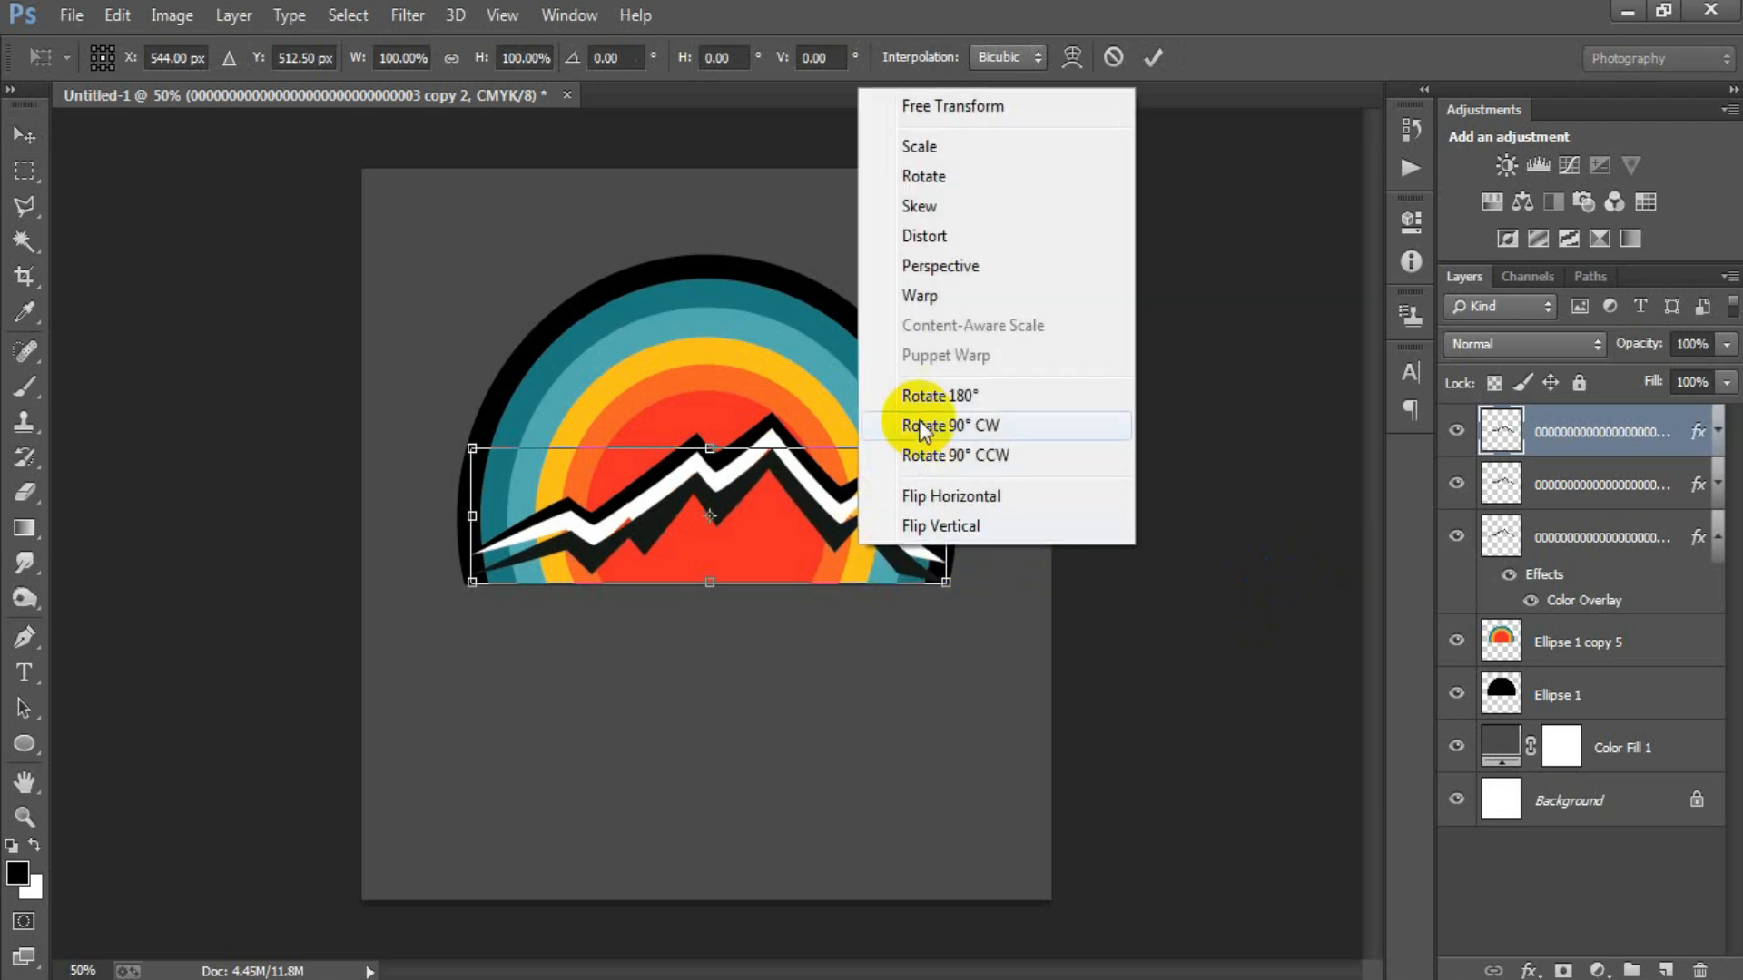
click(919, 296)
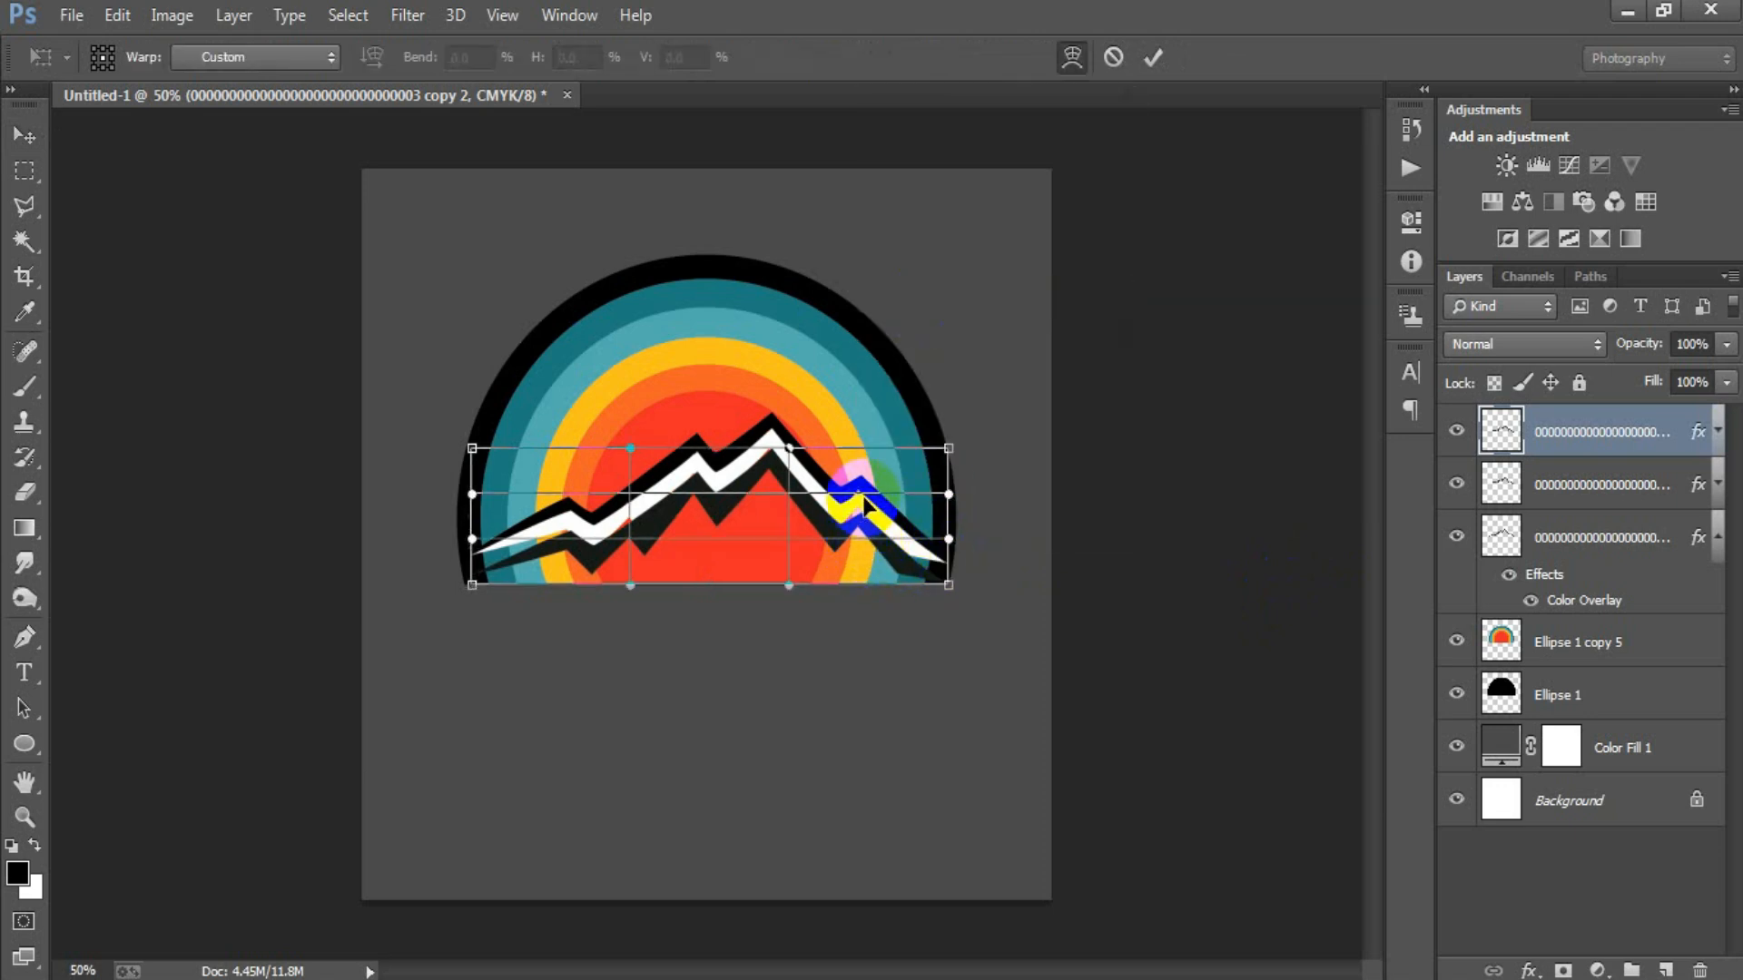
drag(854, 486, 850, 483)
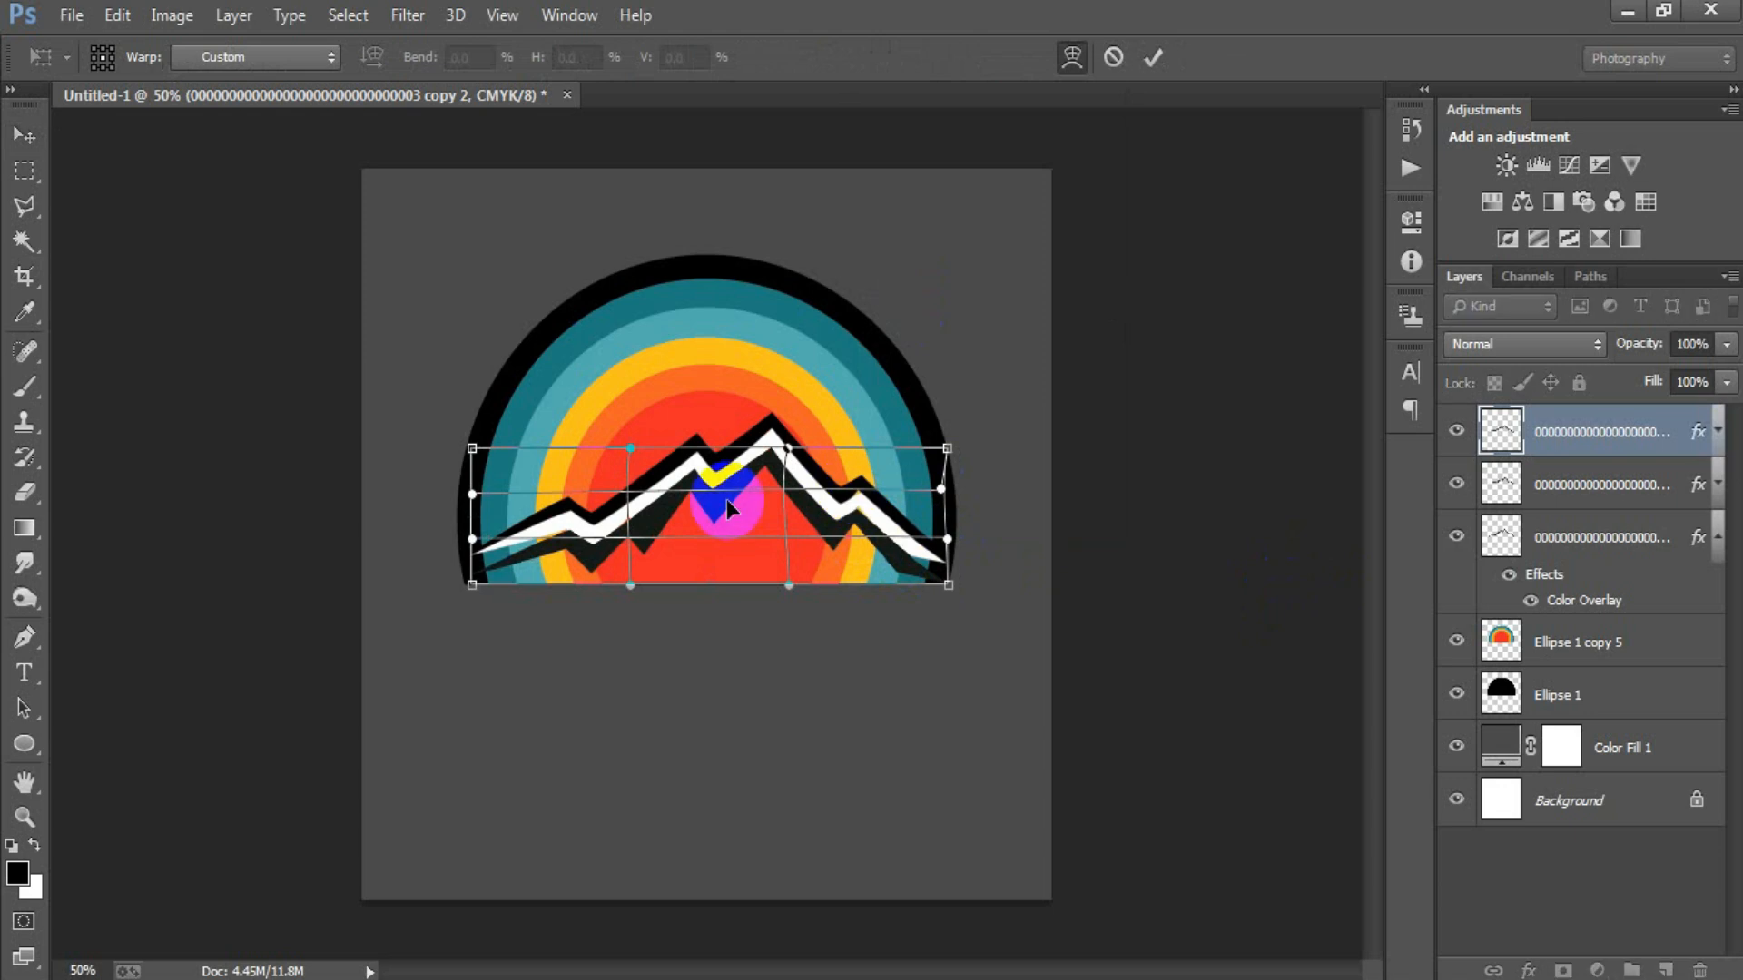
drag(474, 568, 460, 553)
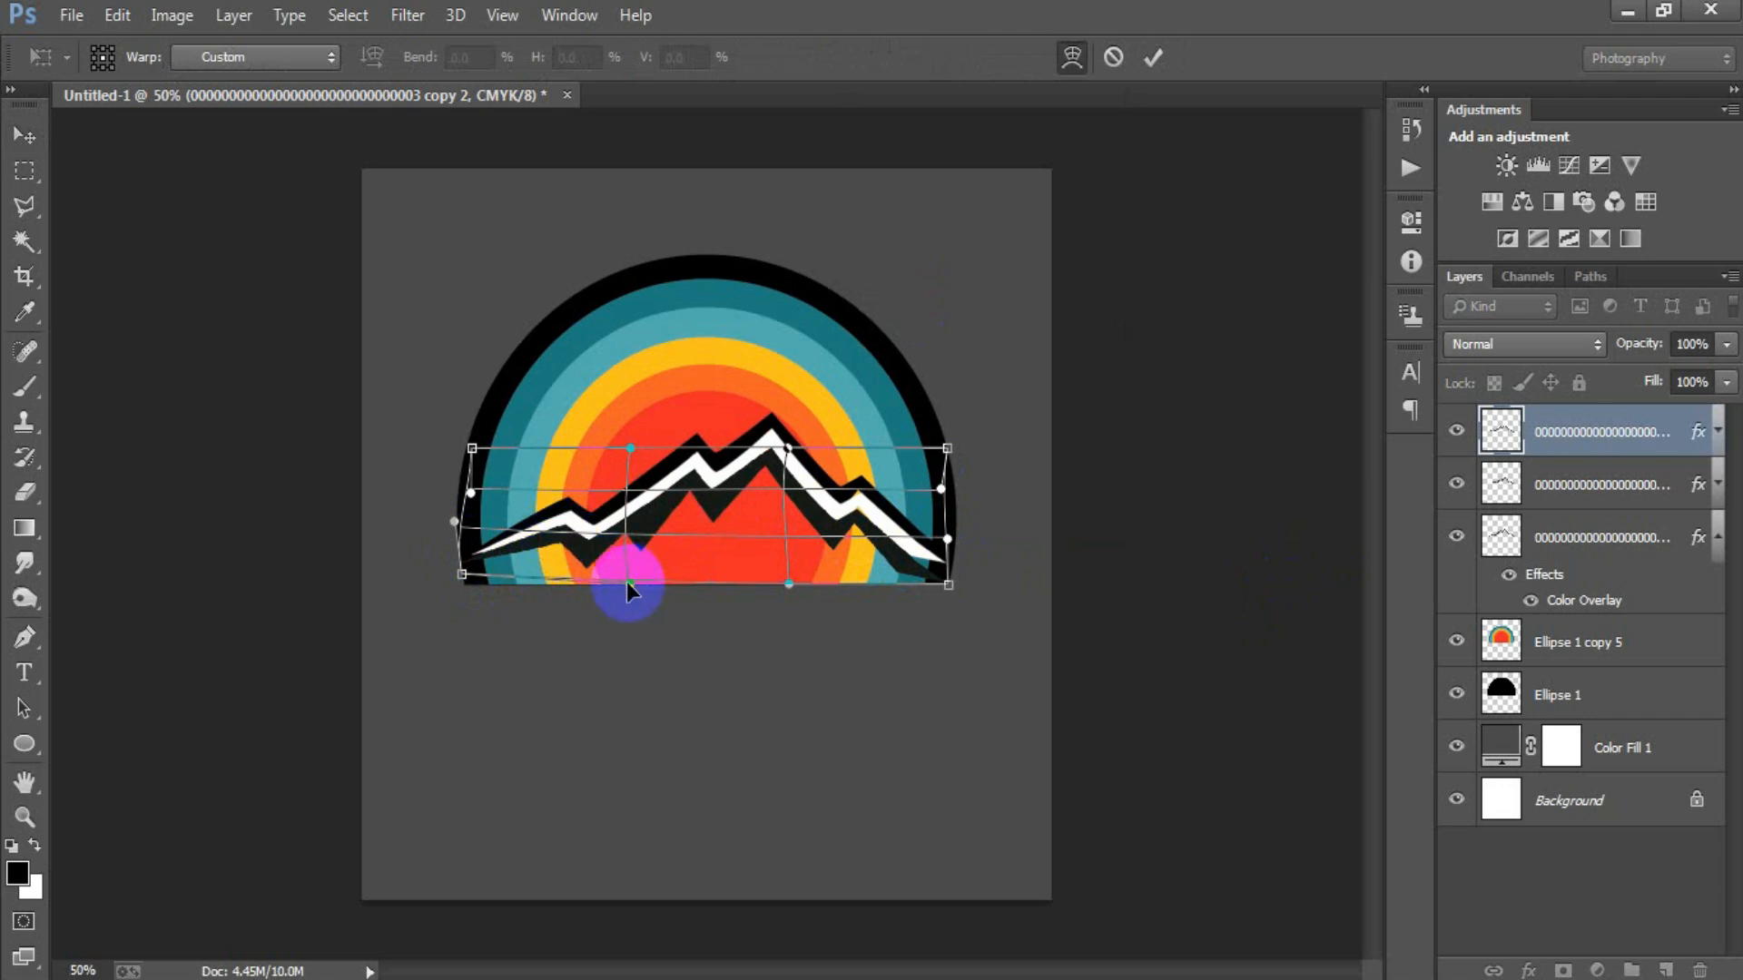
drag(623, 584, 624, 588)
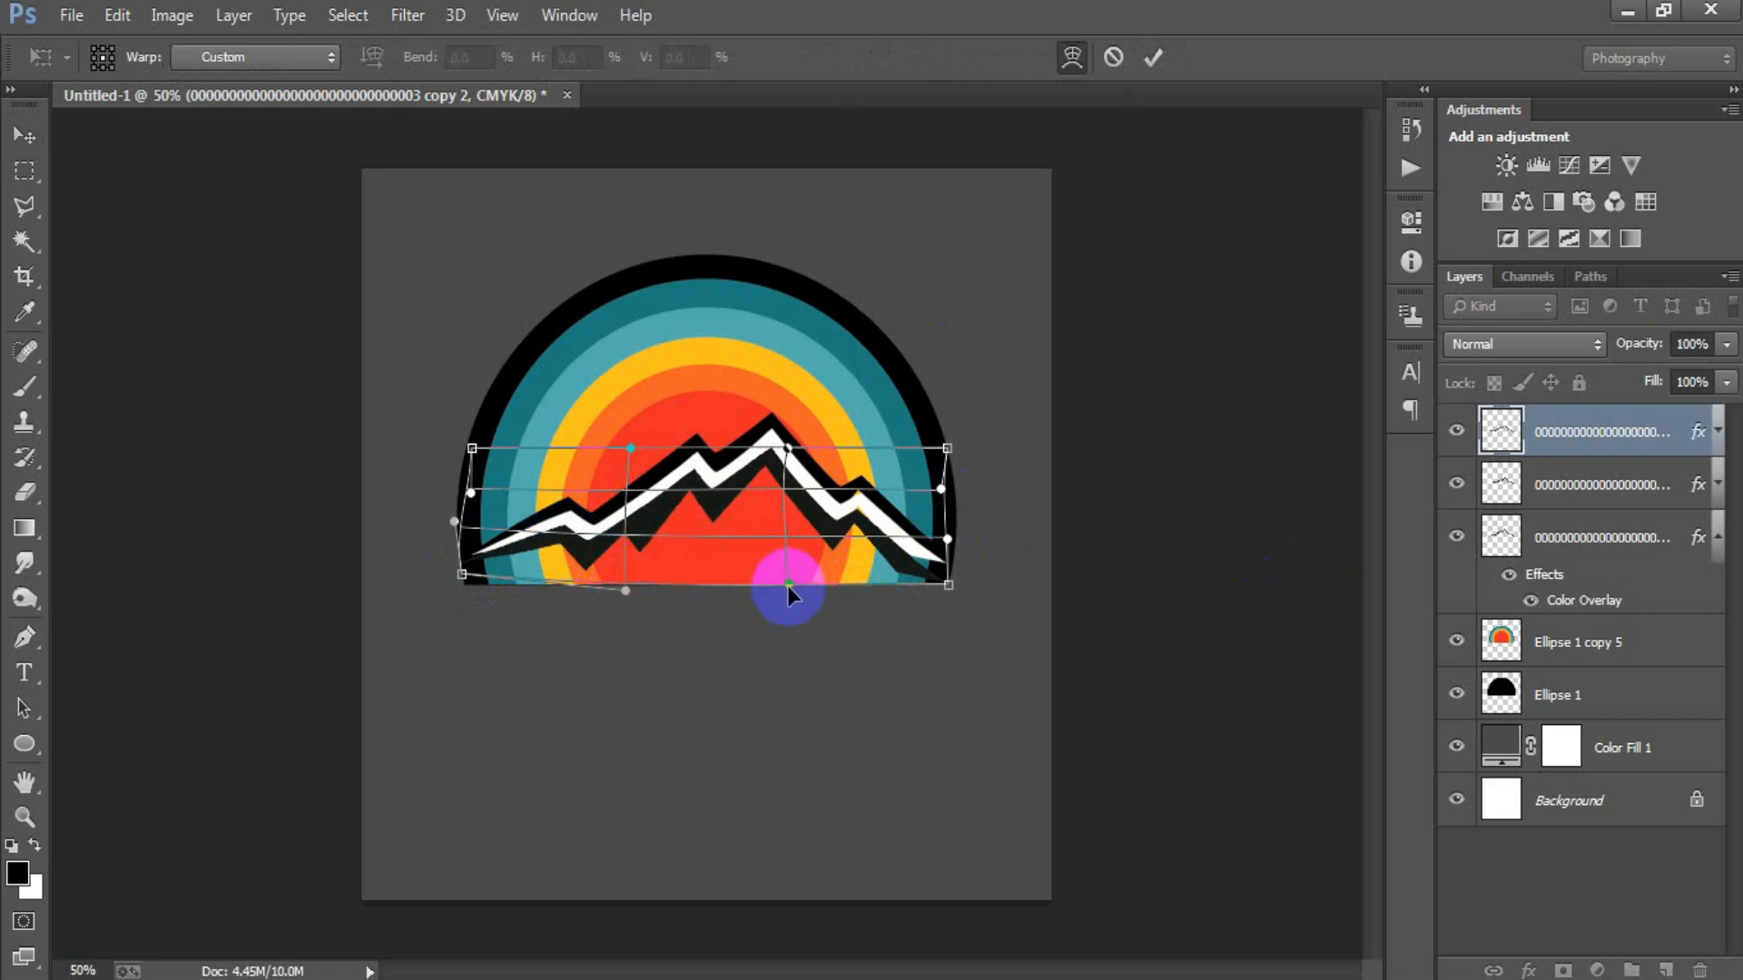
drag(948, 540, 957, 573)
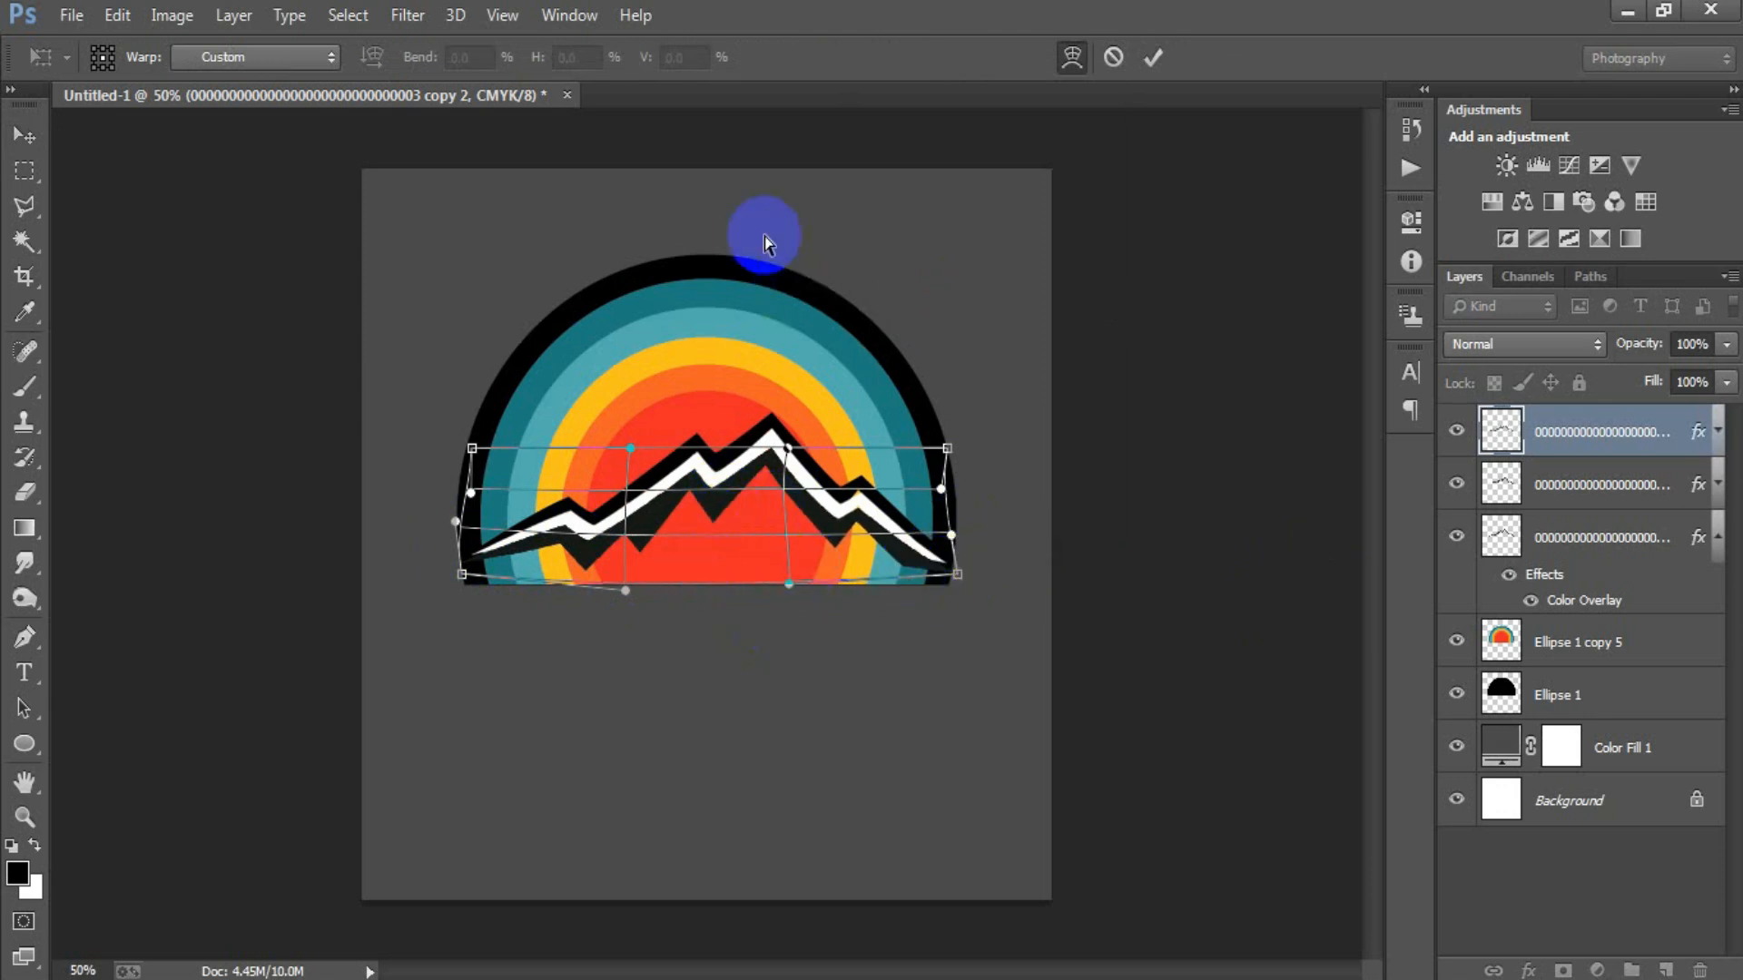
click(1152, 57)
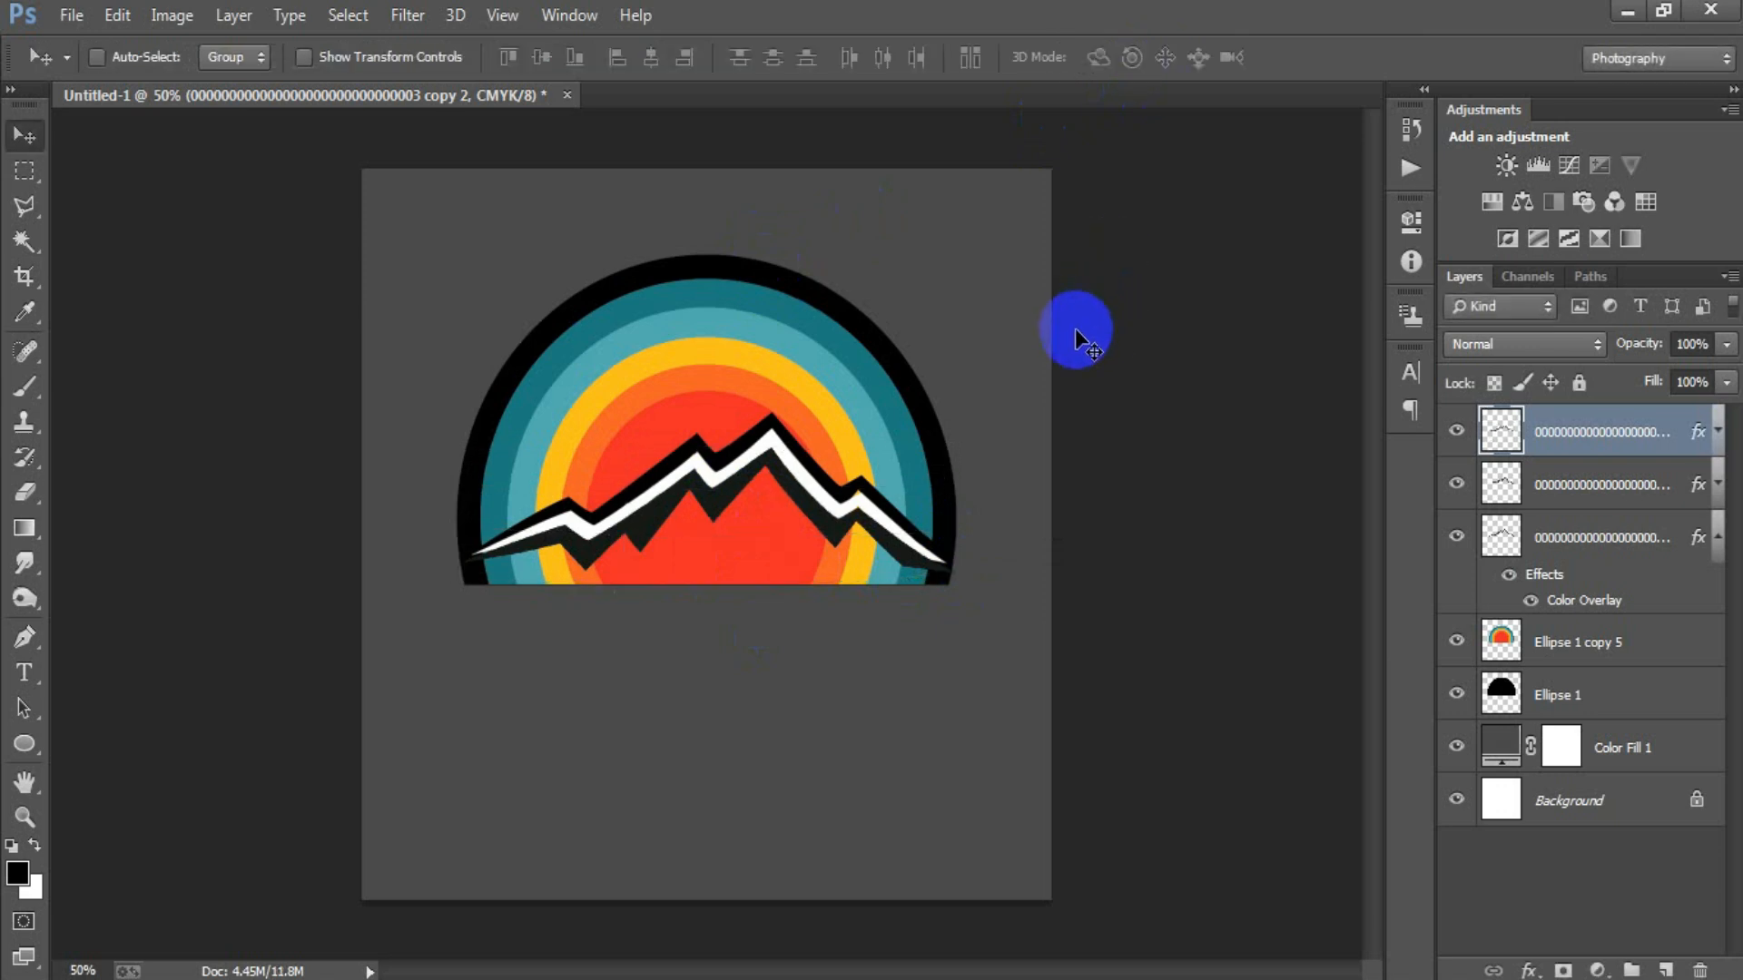
Warp the dark lower outline's ends again to refine their fit, and collapse the original mountain layer's effects.
key(ctrl+t)
right_click(747, 553)
click(848, 302)
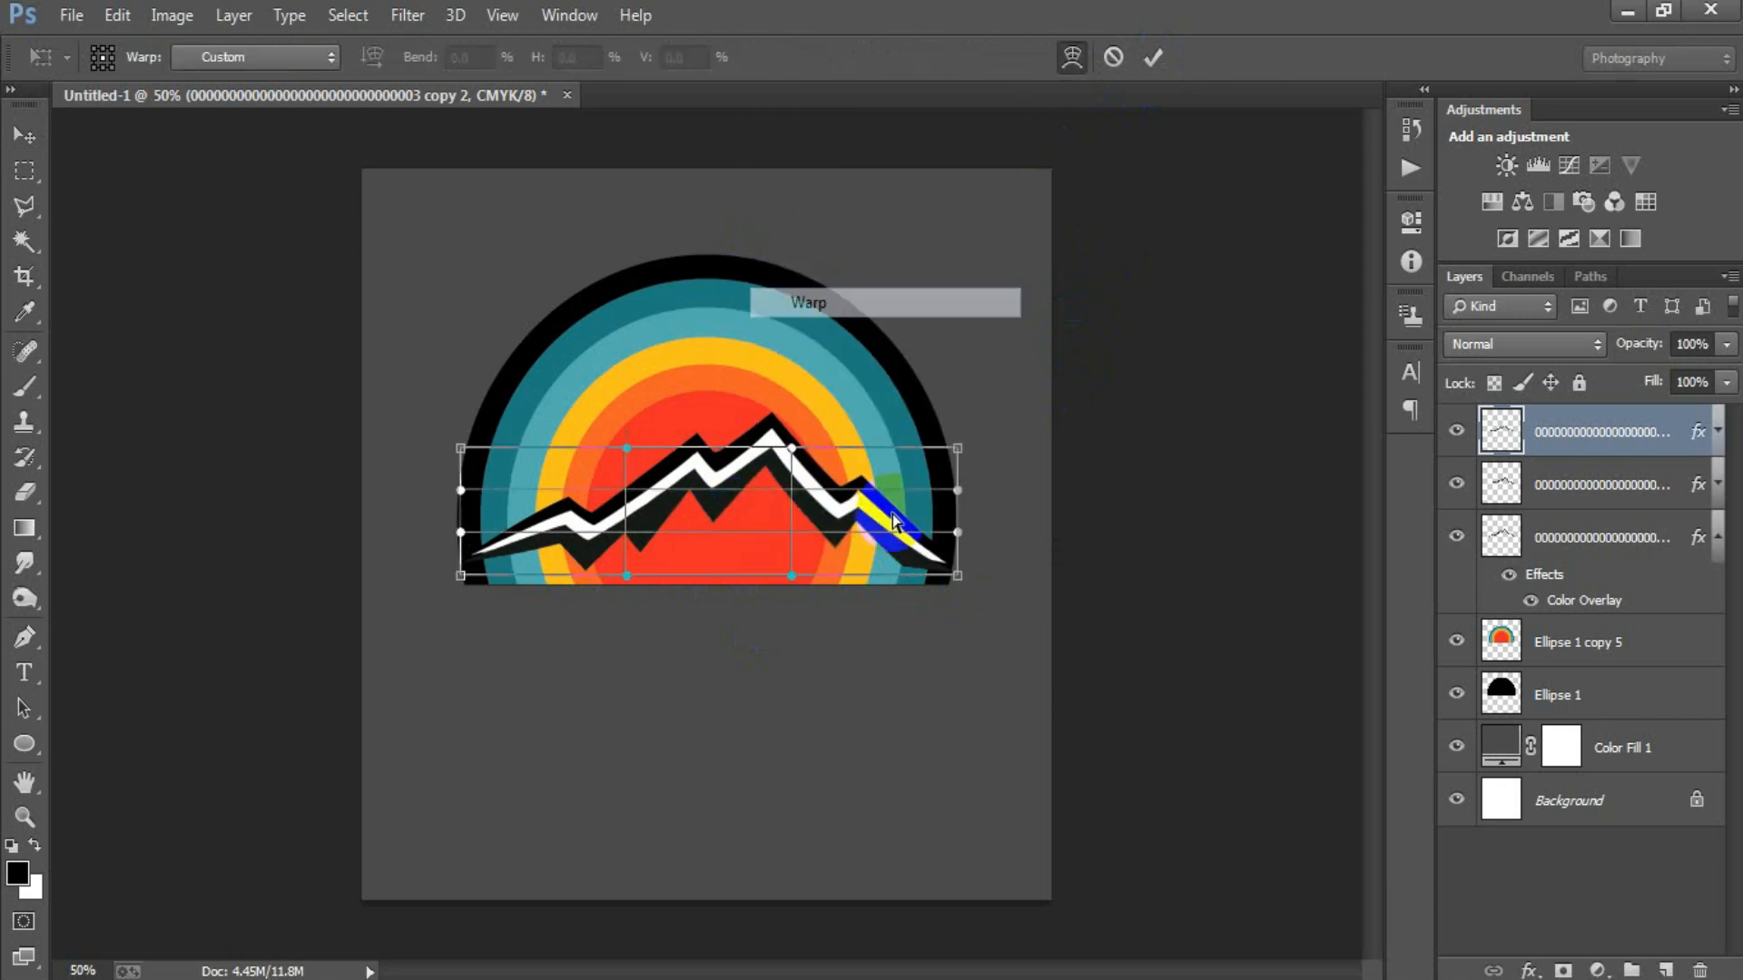
drag(953, 556, 949, 576)
drag(463, 579, 469, 572)
click(1154, 62)
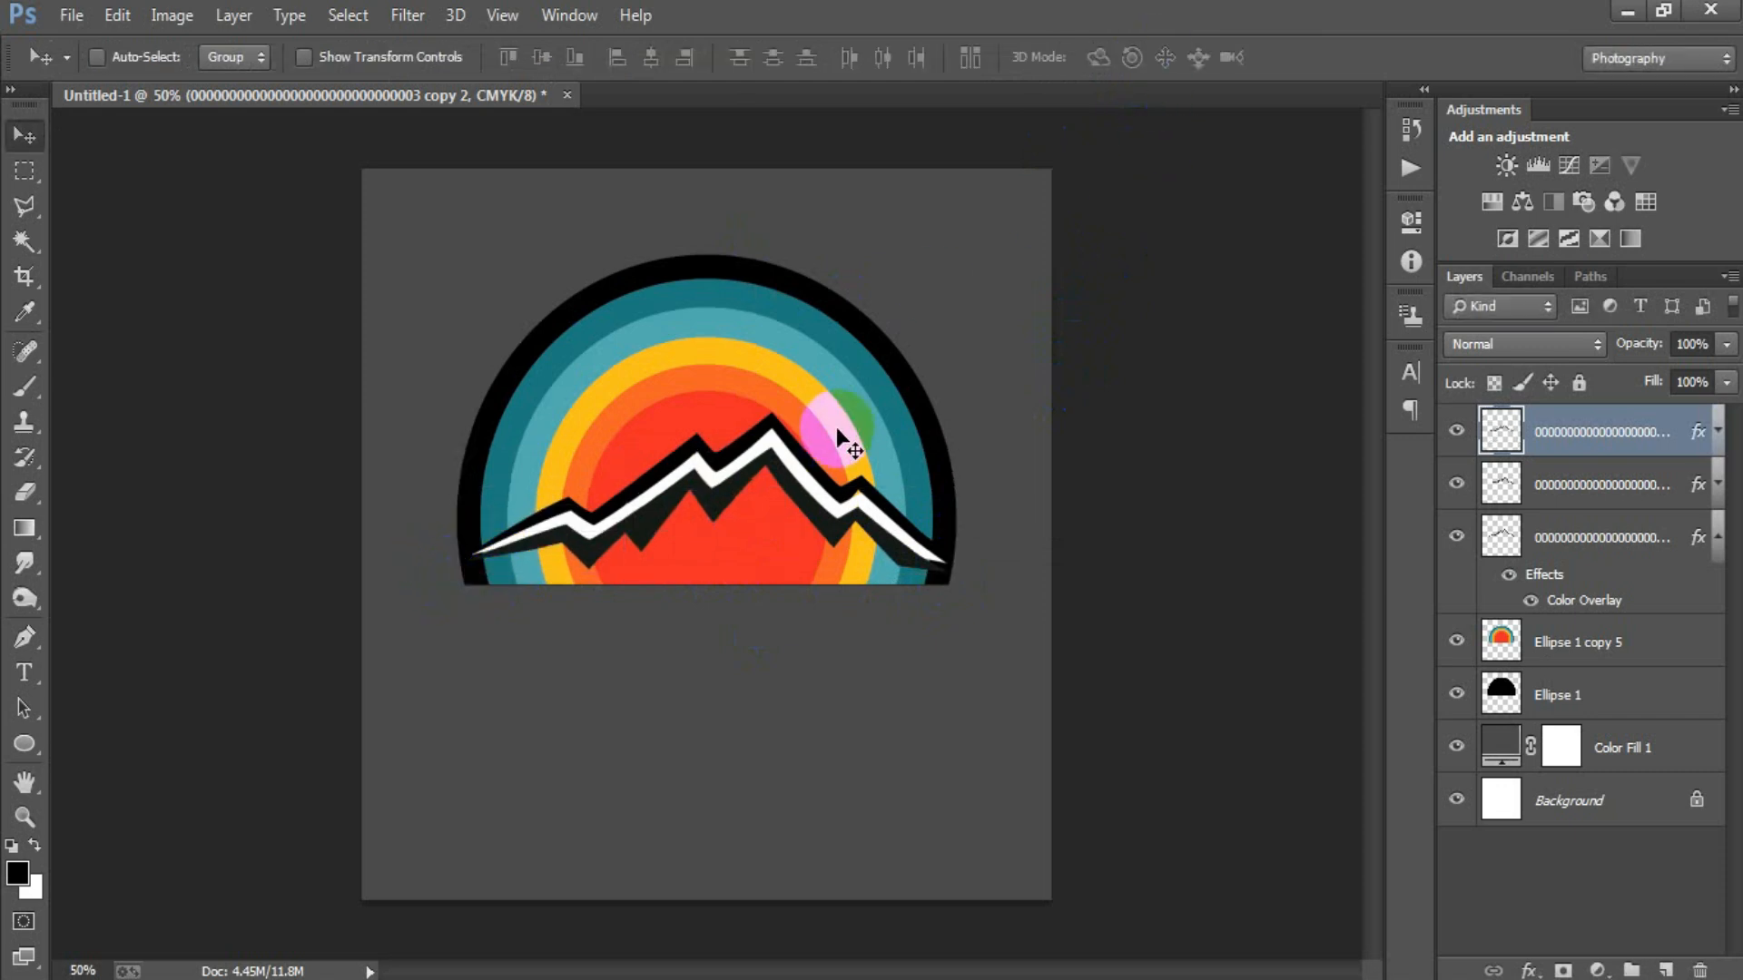
click(1716, 549)
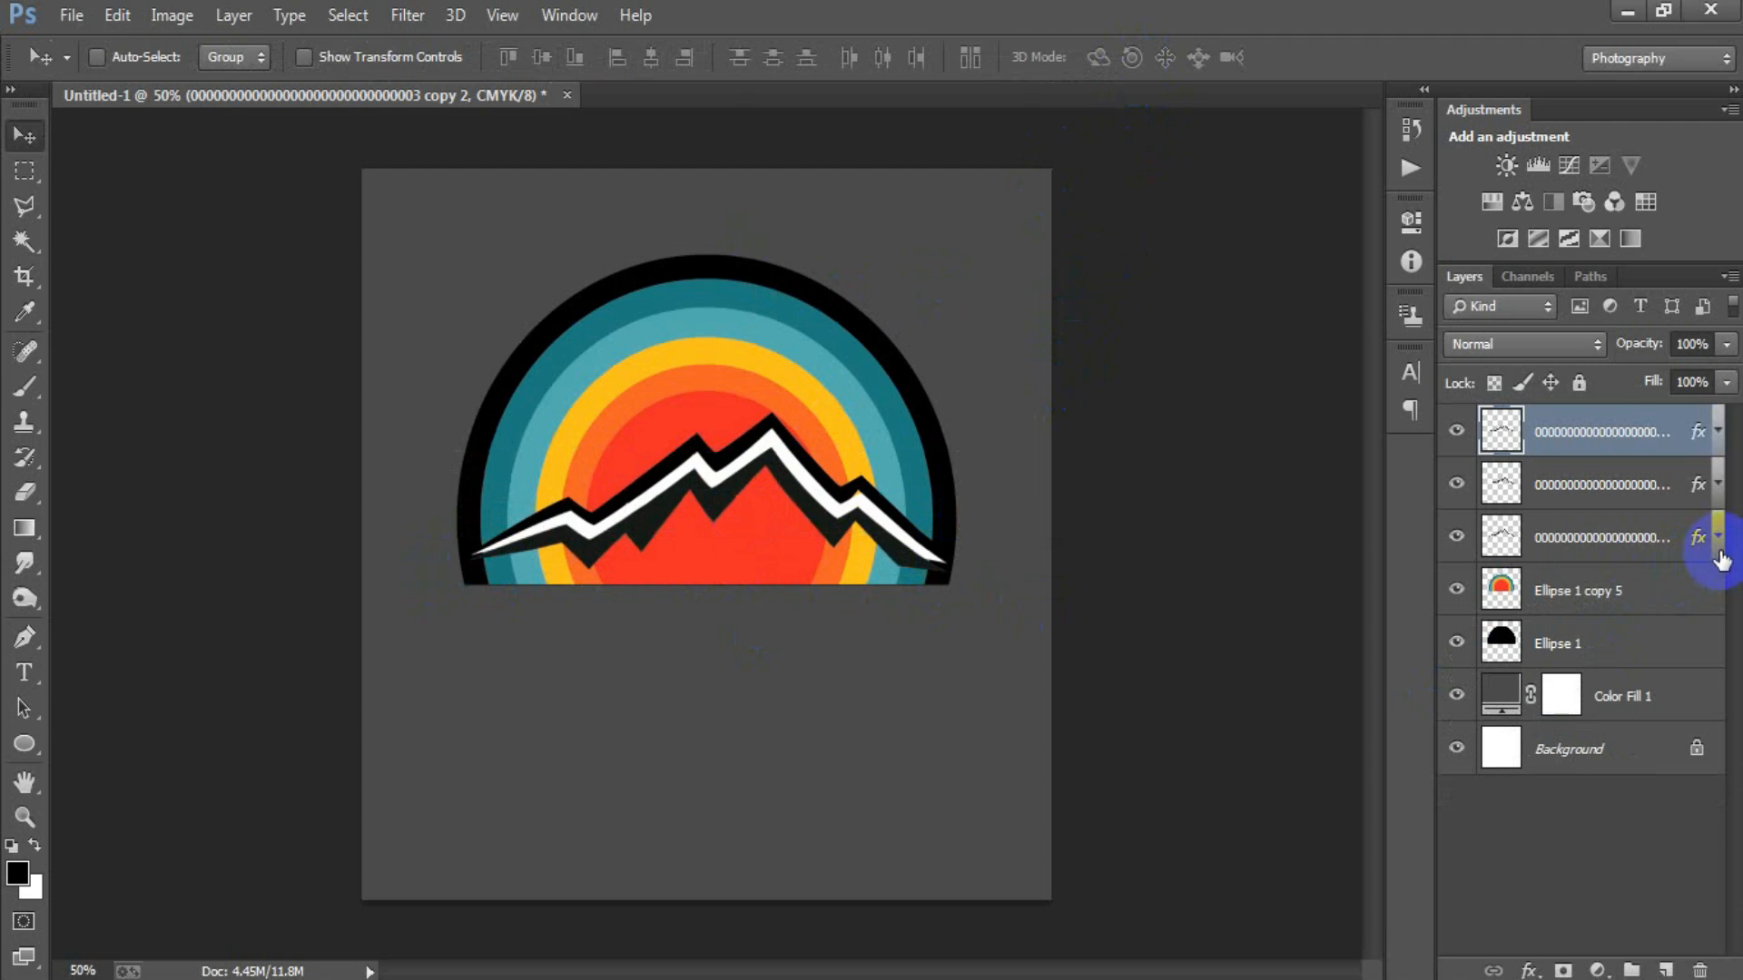
Add an empty layer directly above the merged coloured circles layer, beneath the mountain outlines.
click(1606, 589)
click(1457, 590)
click(1457, 590)
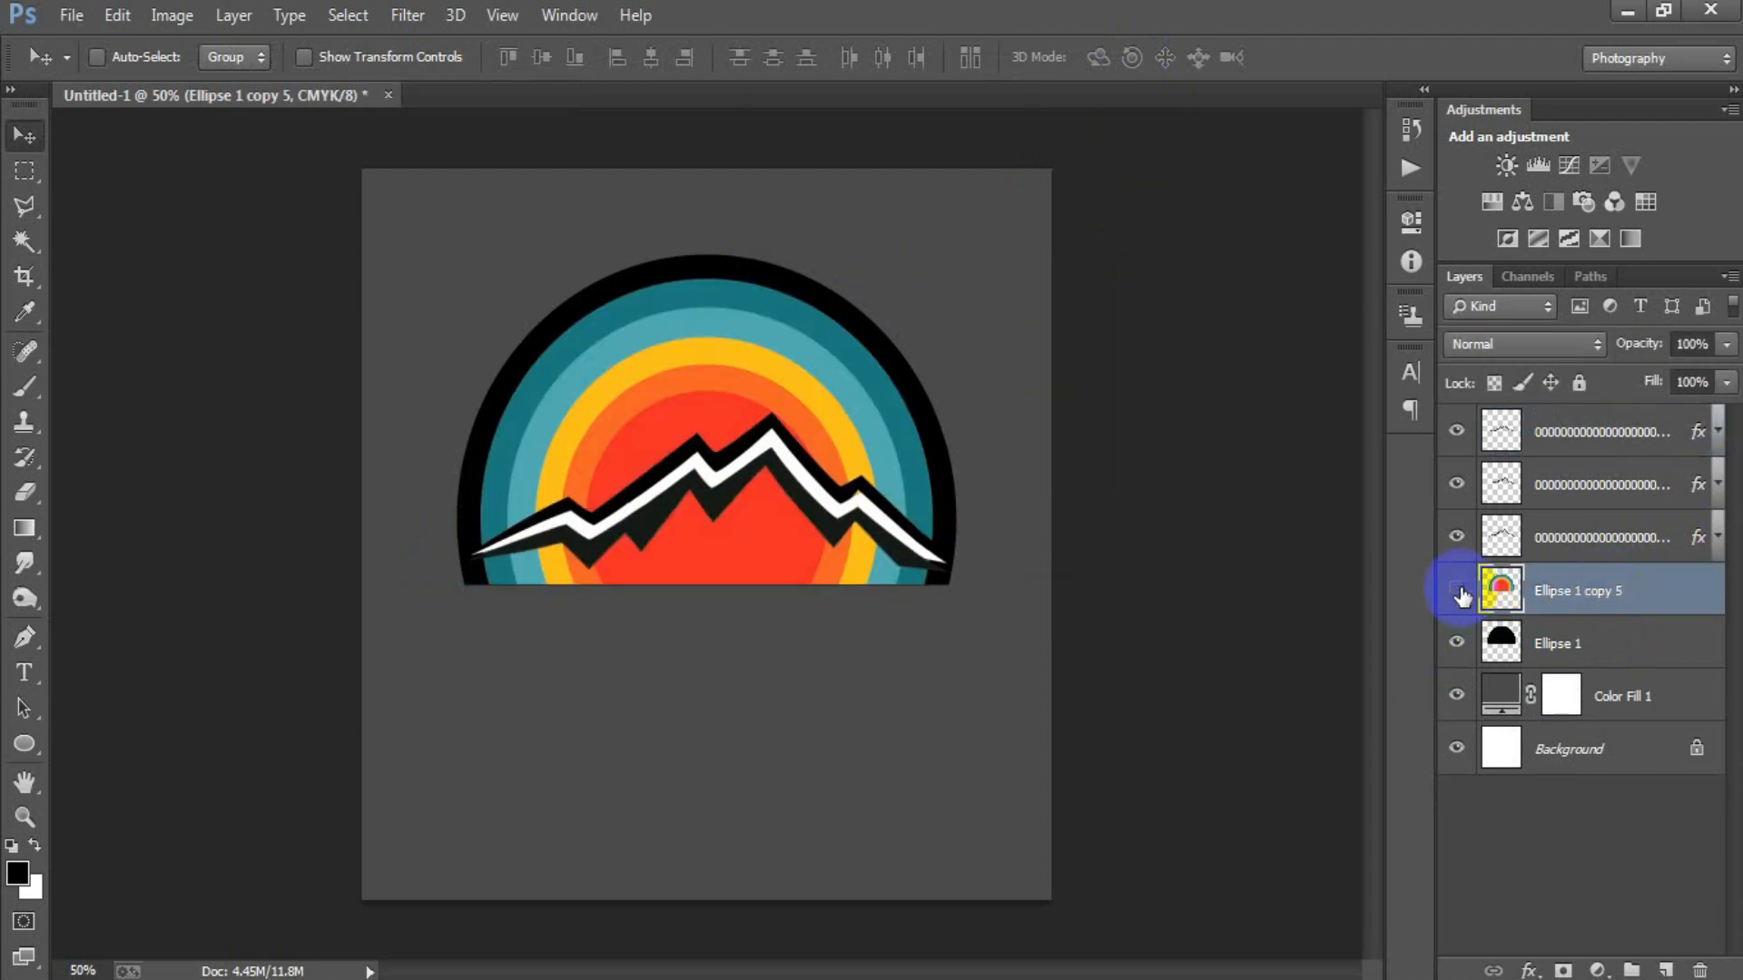
click(1457, 590)
click(1457, 590)
click(1663, 971)
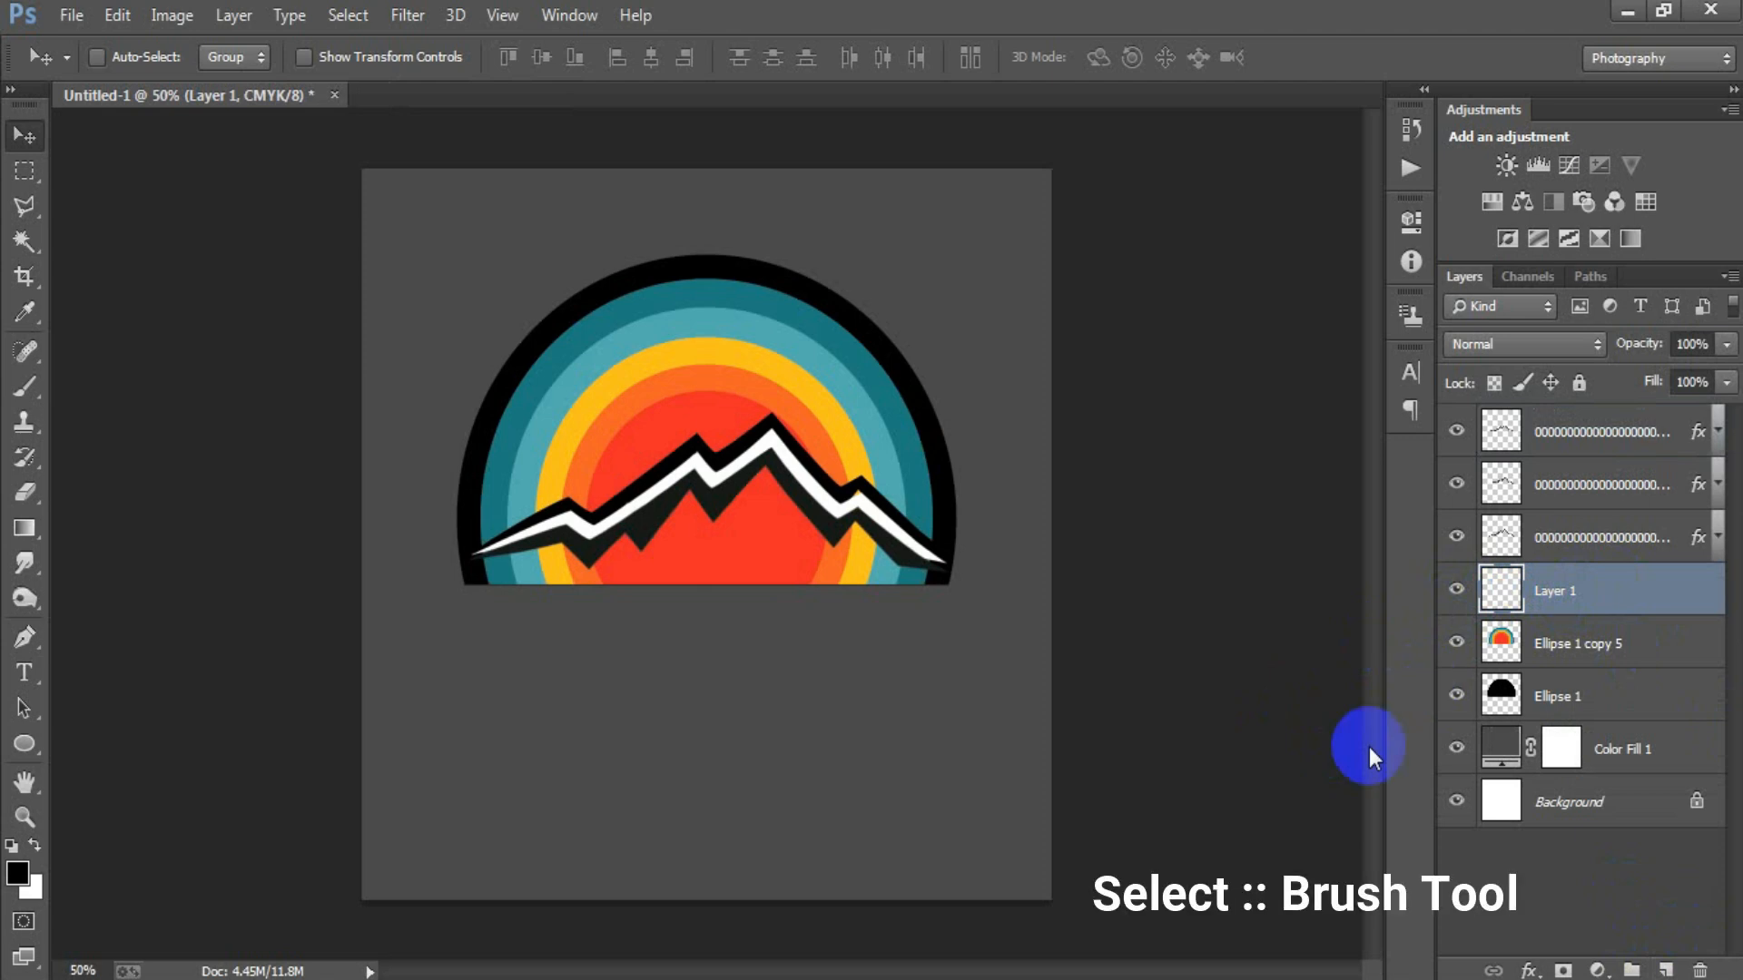
Choose the Brush tool and set the foreground colour to 141A16.
click(29, 393)
click(105, 381)
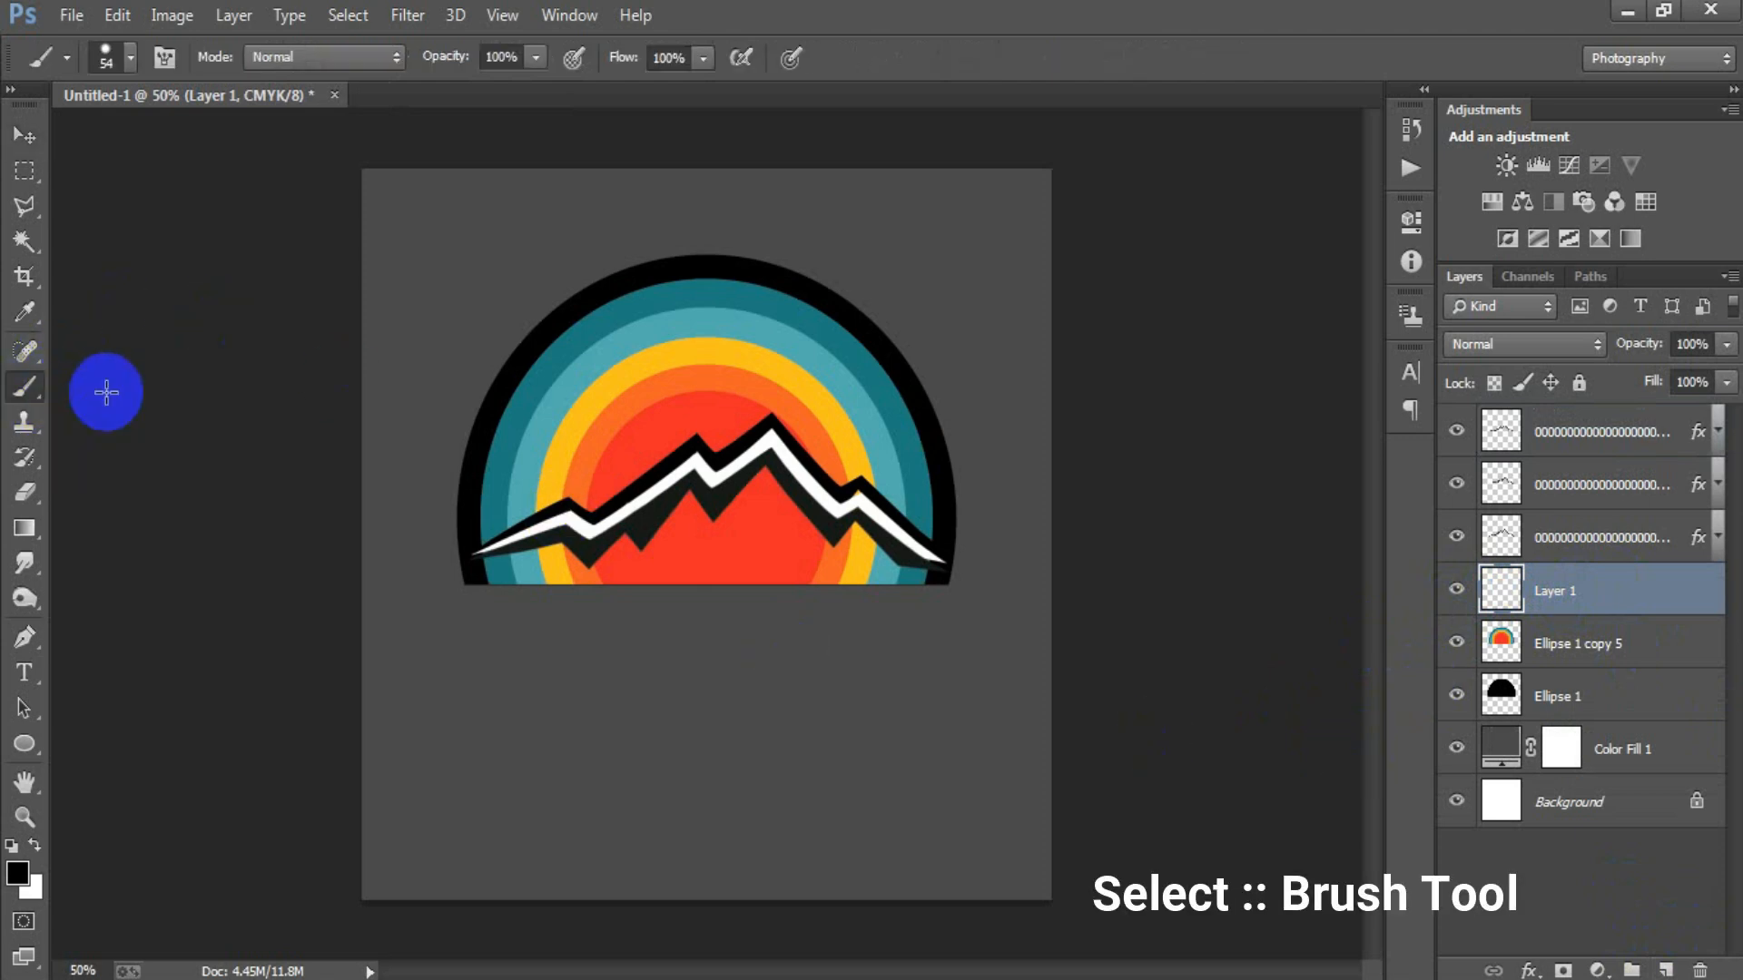
right_click(491, 328)
key(Return)
click(17, 873)
click(1189, 648)
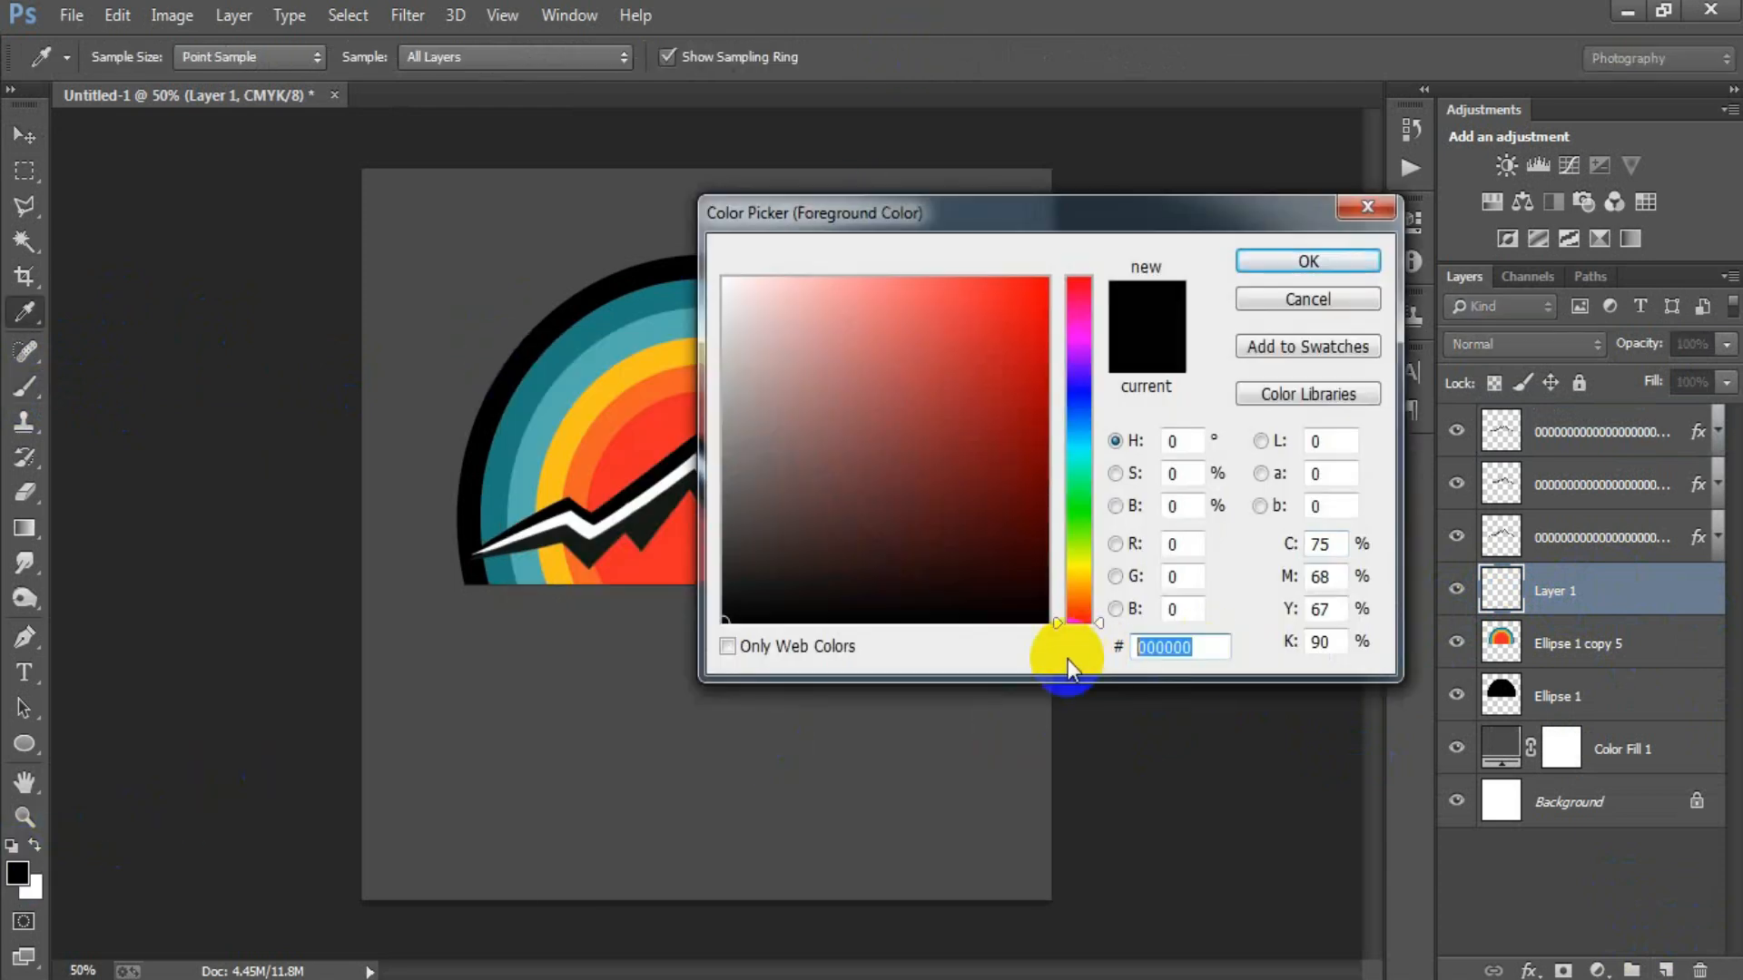
text(141A16)
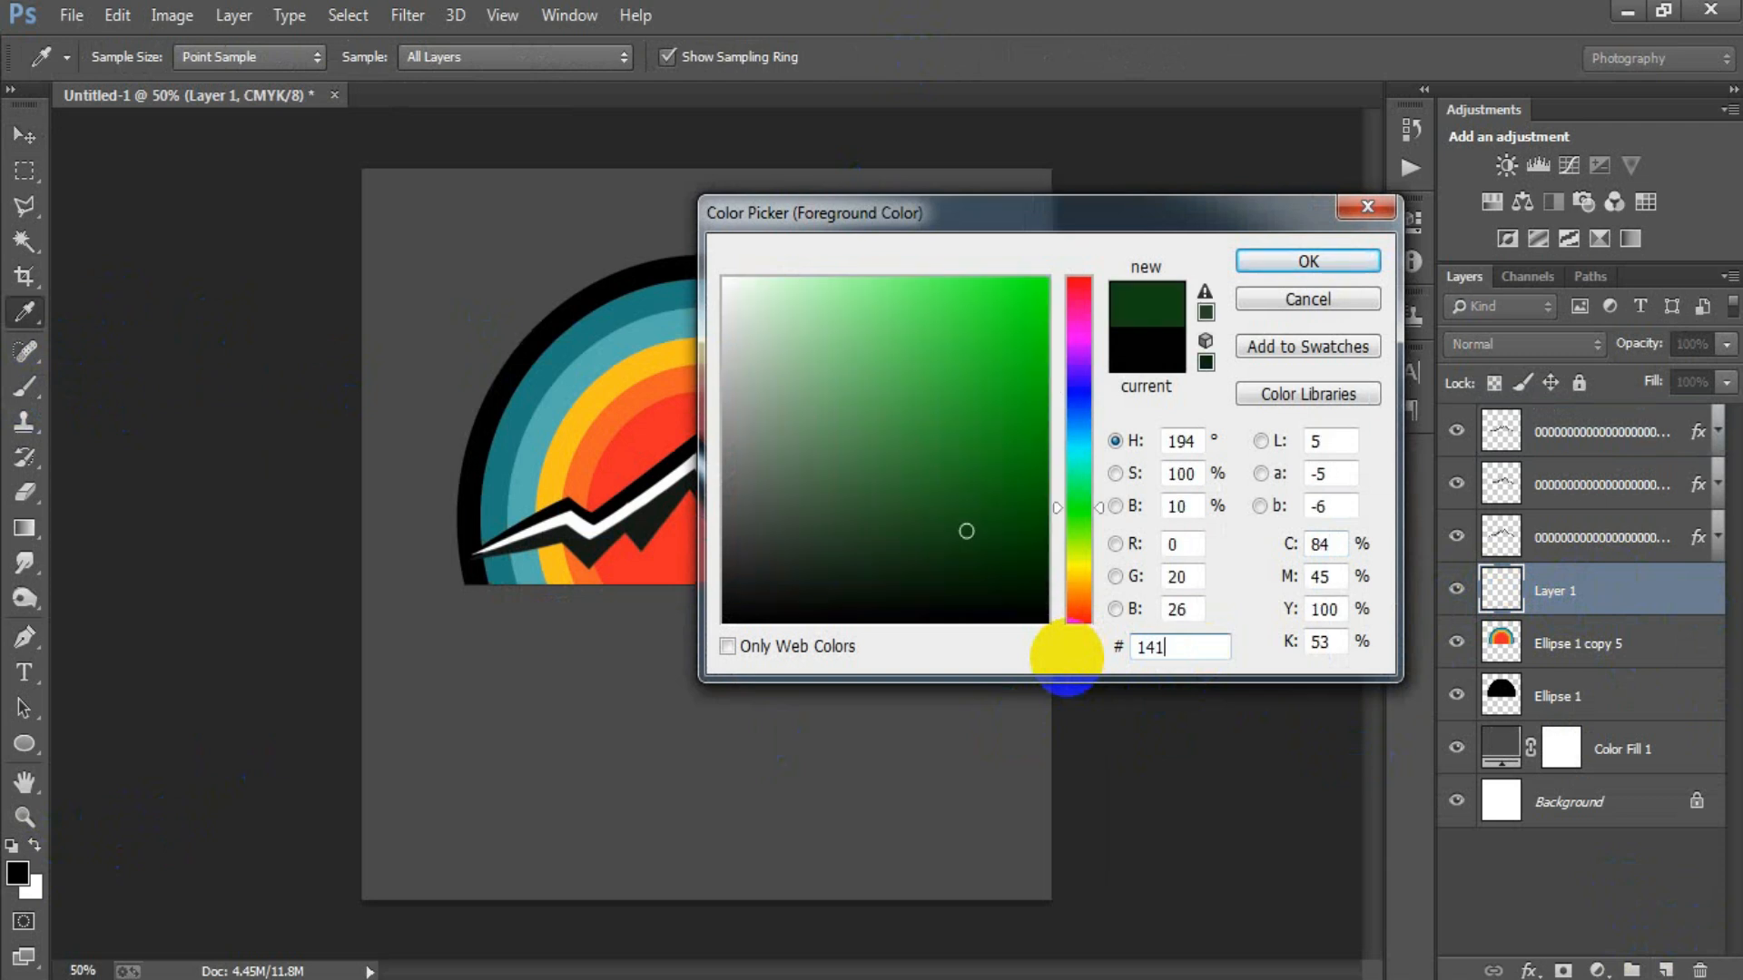
click(1308, 261)
key(b)
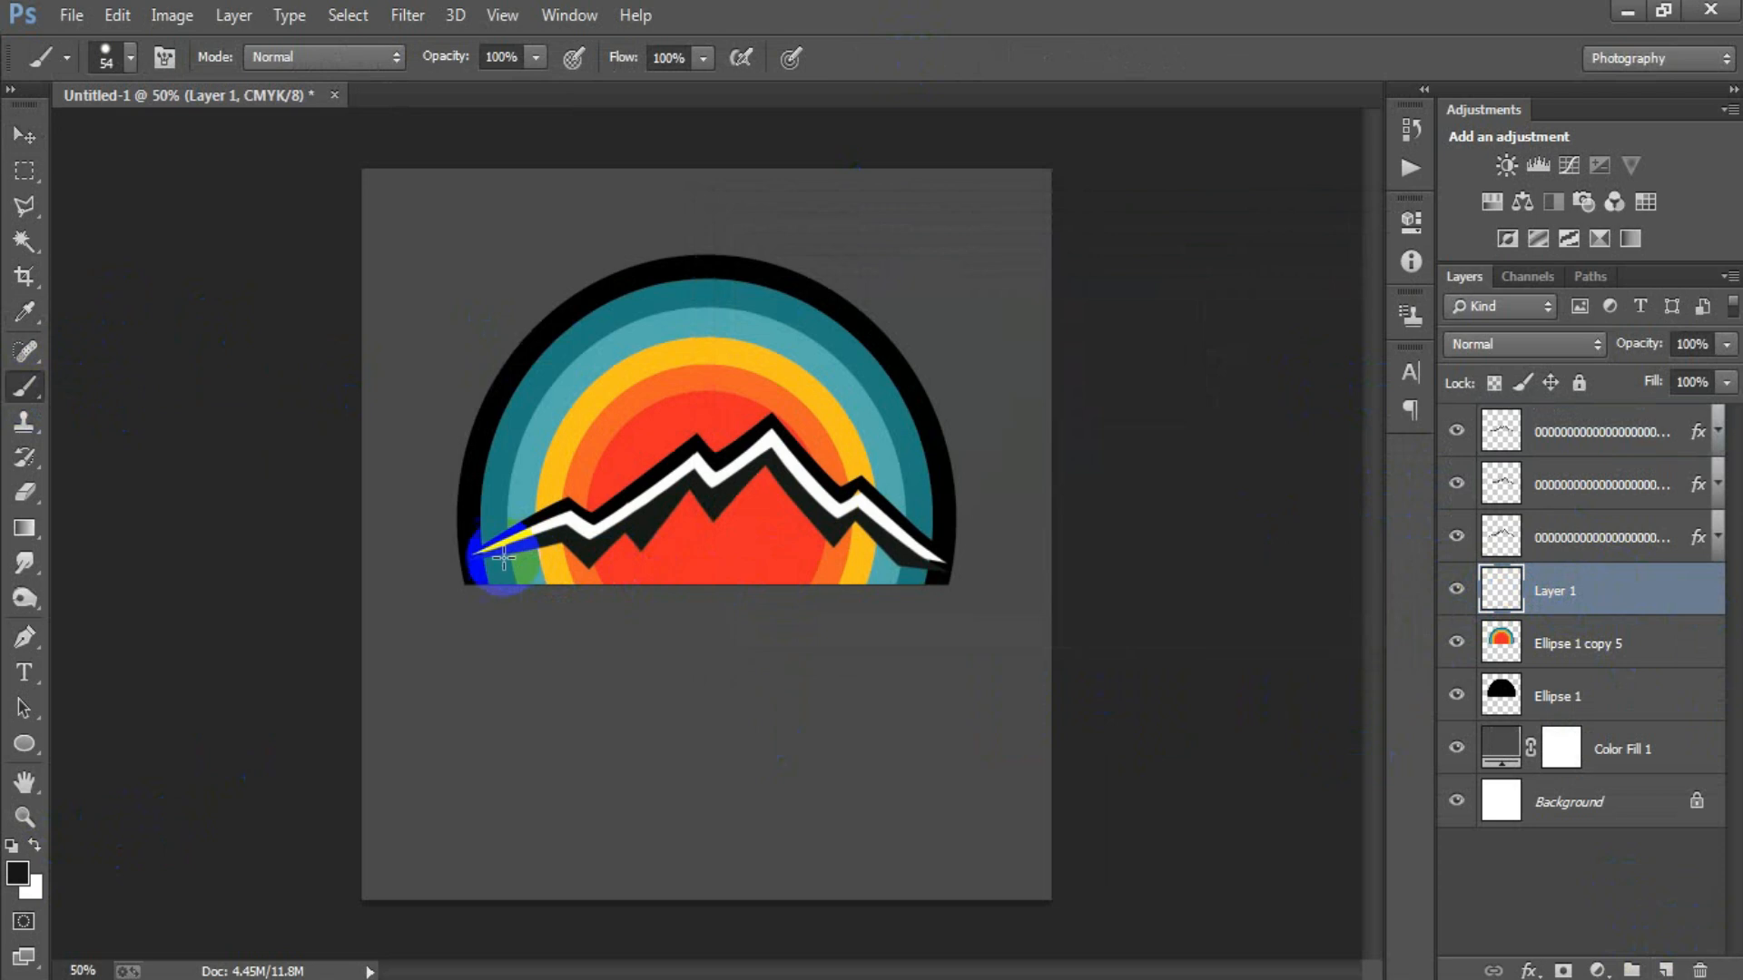
Paint dark fill beneath the mountain ridge on the new layer, using a 26 px hard round brush.
drag(495, 560, 528, 555)
drag(493, 558, 526, 551)
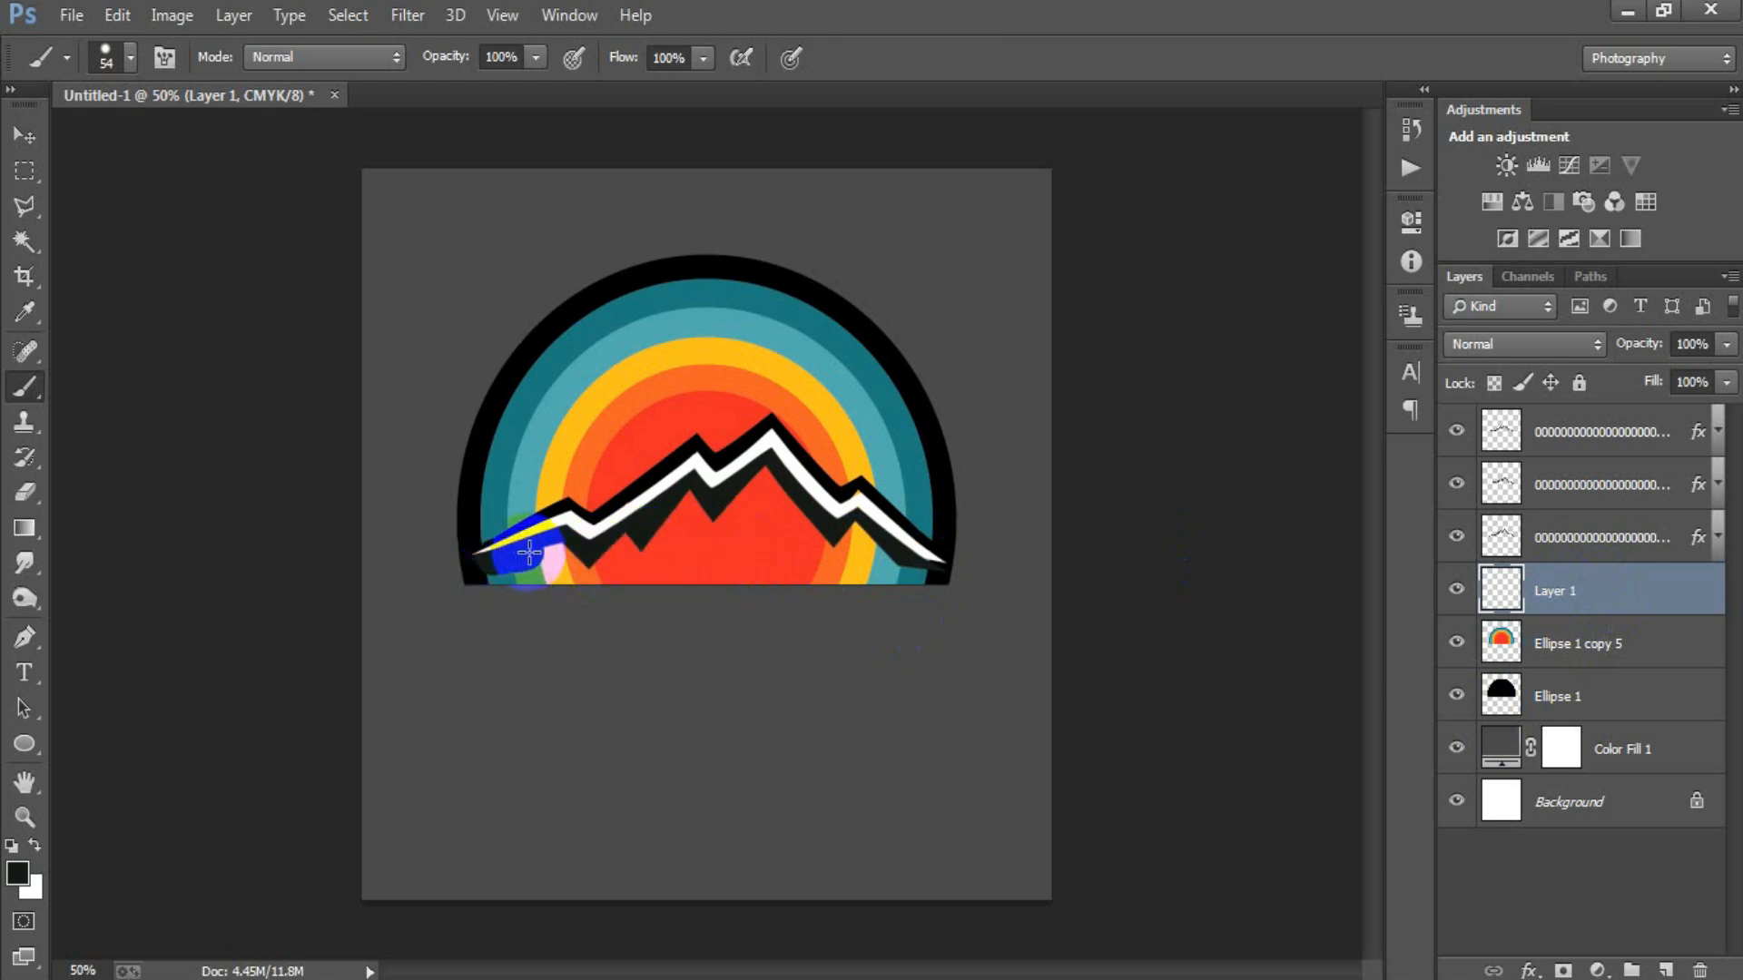
right_click(771, 385)
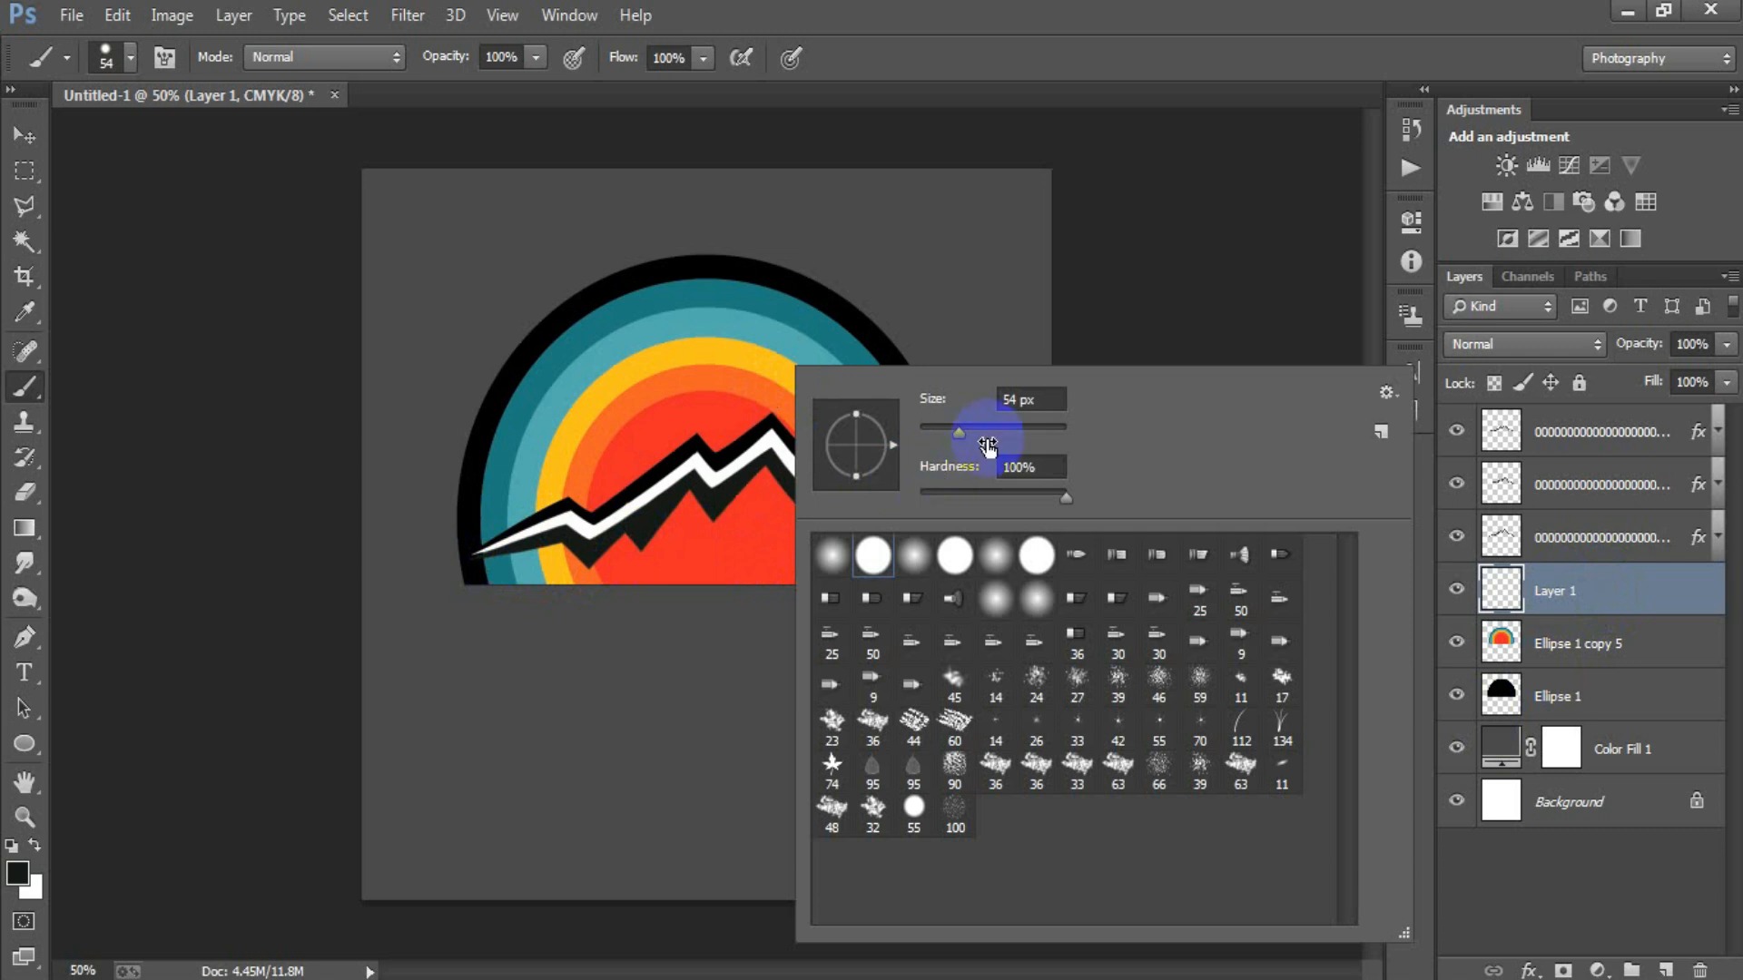
drag(945, 438, 939, 438)
click(966, 38)
mouse_move(646, 557)
mouse_down()
mouse_move(770, 547)
mouse_move(924, 573)
mouse_move(811, 575)
mouse_move(928, 576)
mouse_move(500, 585)
mouse_move(705, 569)
mouse_move(623, 543)
mouse_move(692, 497)
mouse_move(704, 536)
mouse_move(716, 528)
mouse_move(644, 545)
mouse_move(671, 526)
mouse_move(672, 548)
mouse_move(693, 537)
mouse_move(768, 472)
mouse_move(933, 566)
mouse_move(737, 563)
mouse_move(802, 543)
mouse_up()
key(ctrl+z)
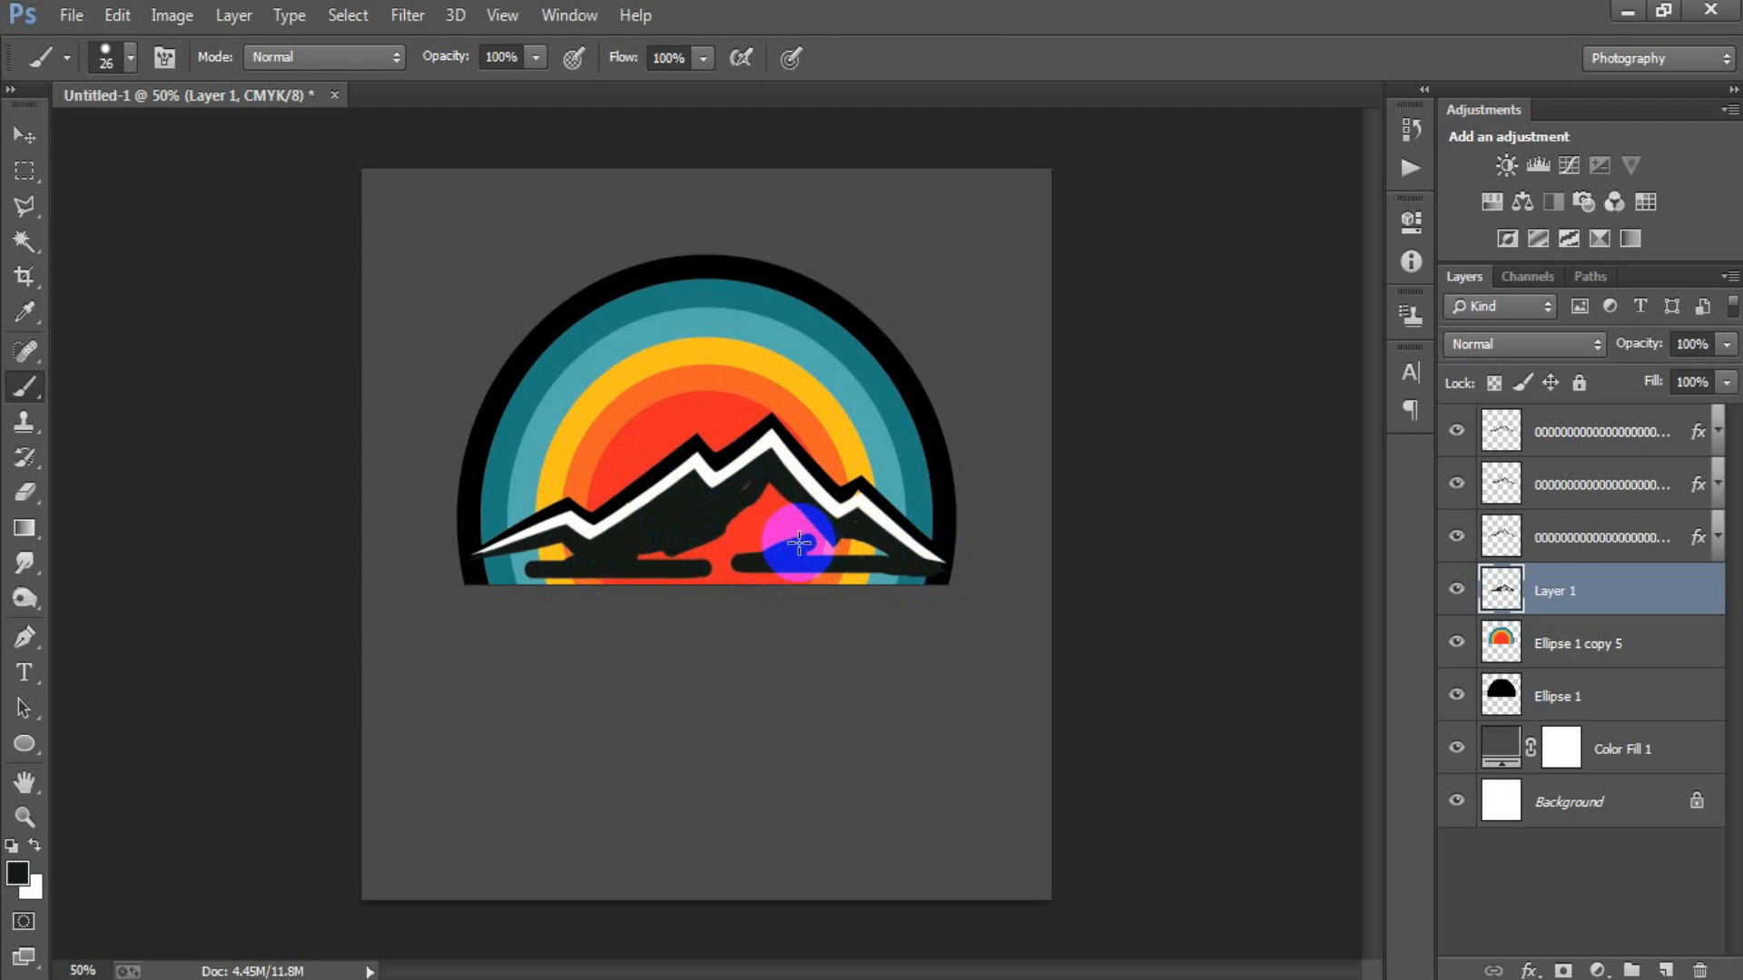
Enlarge the brush to 87 px and paint over the open centre and right part of the mountain body.
right_click(786, 516)
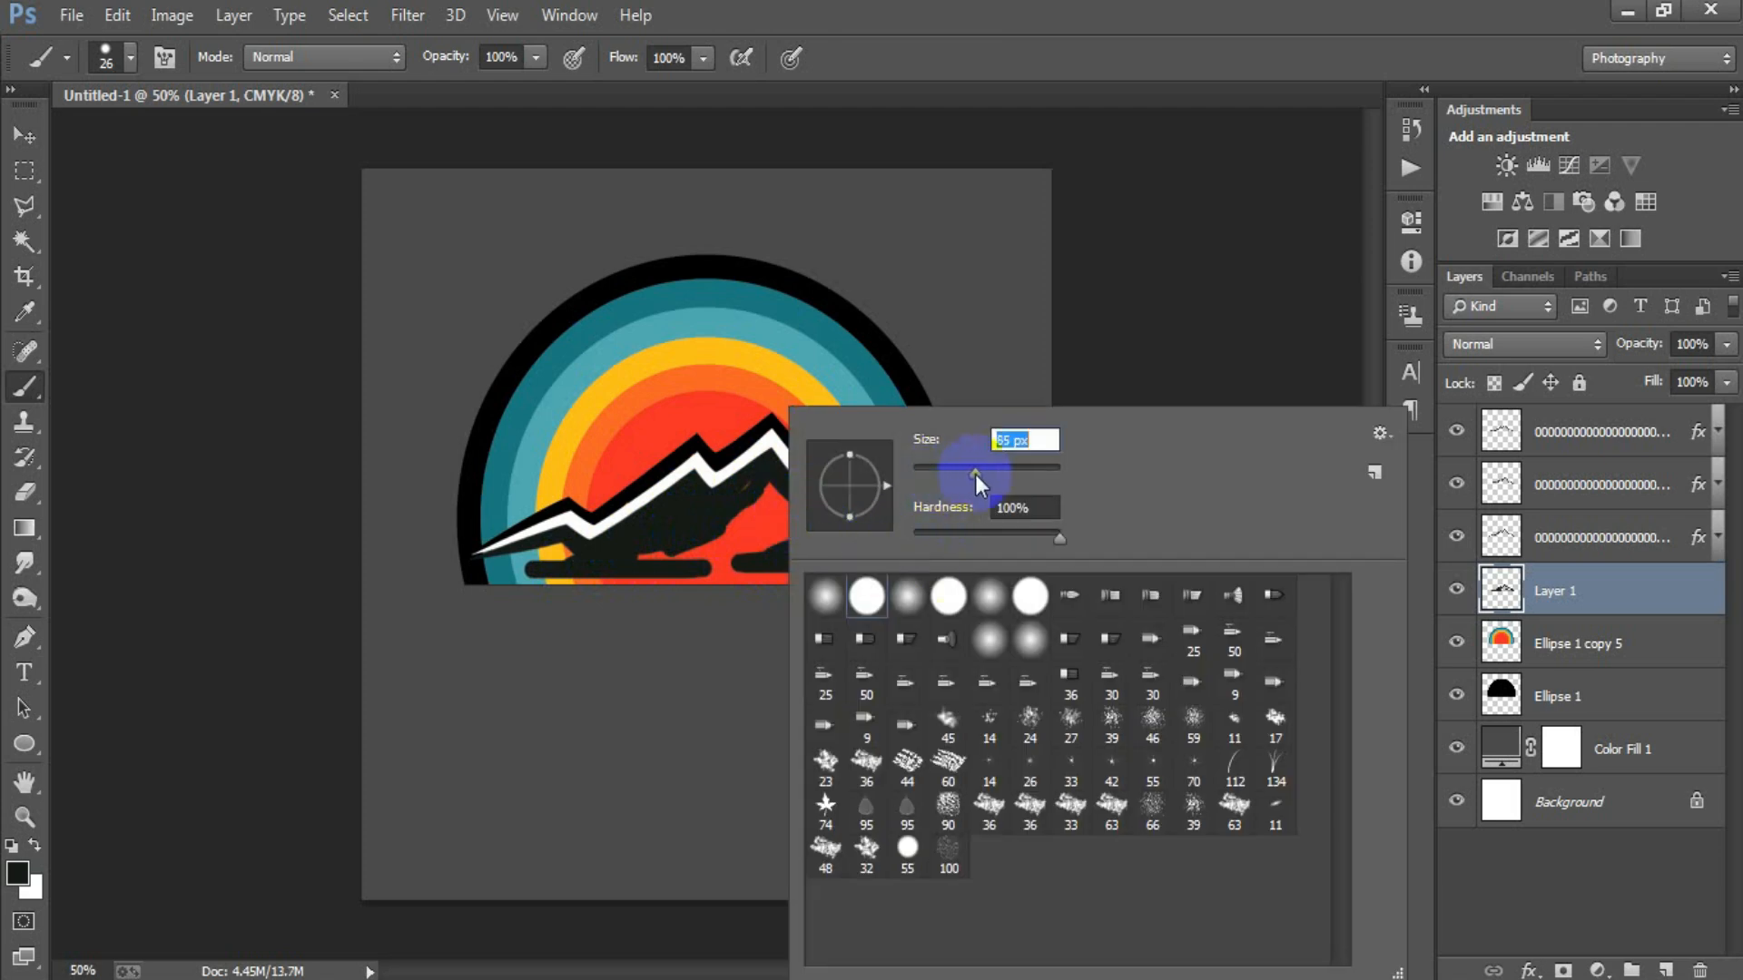
drag(975, 474, 977, 475)
click(933, 331)
mouse_move(723, 548)
mouse_down()
mouse_move(771, 522)
mouse_move(761, 500)
mouse_move(650, 548)
mouse_move(887, 545)
mouse_move(907, 564)
mouse_move(718, 542)
mouse_up()
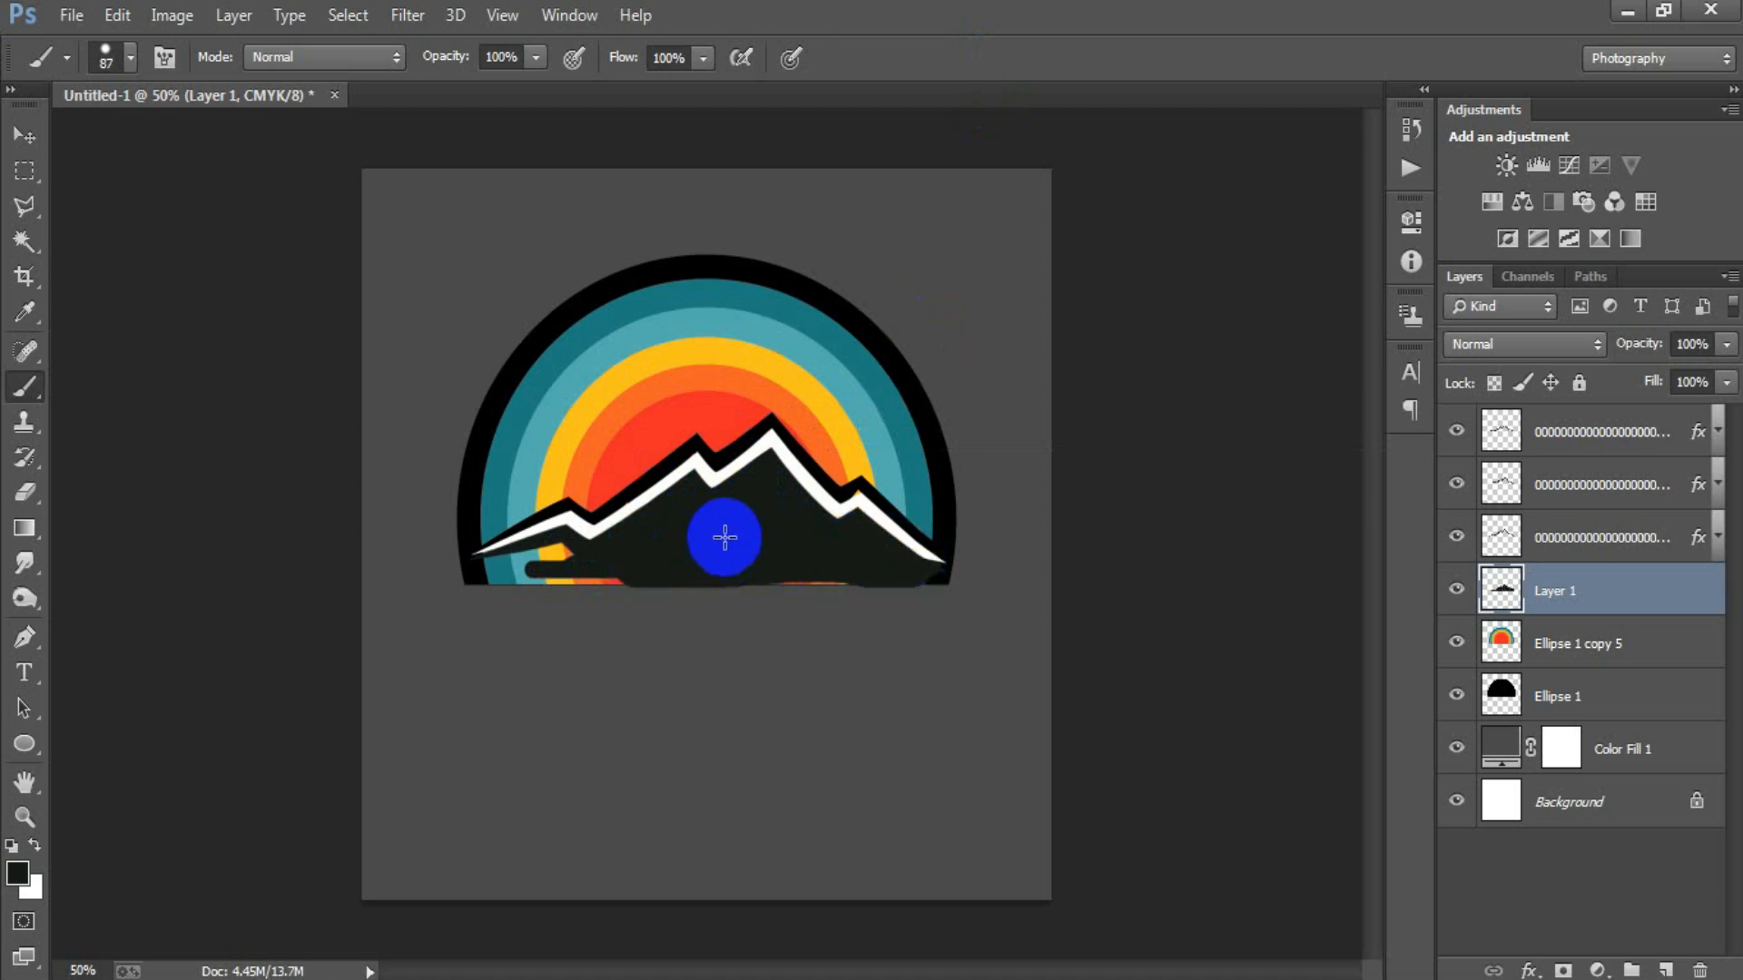
Reduce the brush to 34 px and paint the remaining gaps at the mountain's left end and along its base.
right_click(718, 542)
drag(895, 475, 889, 476)
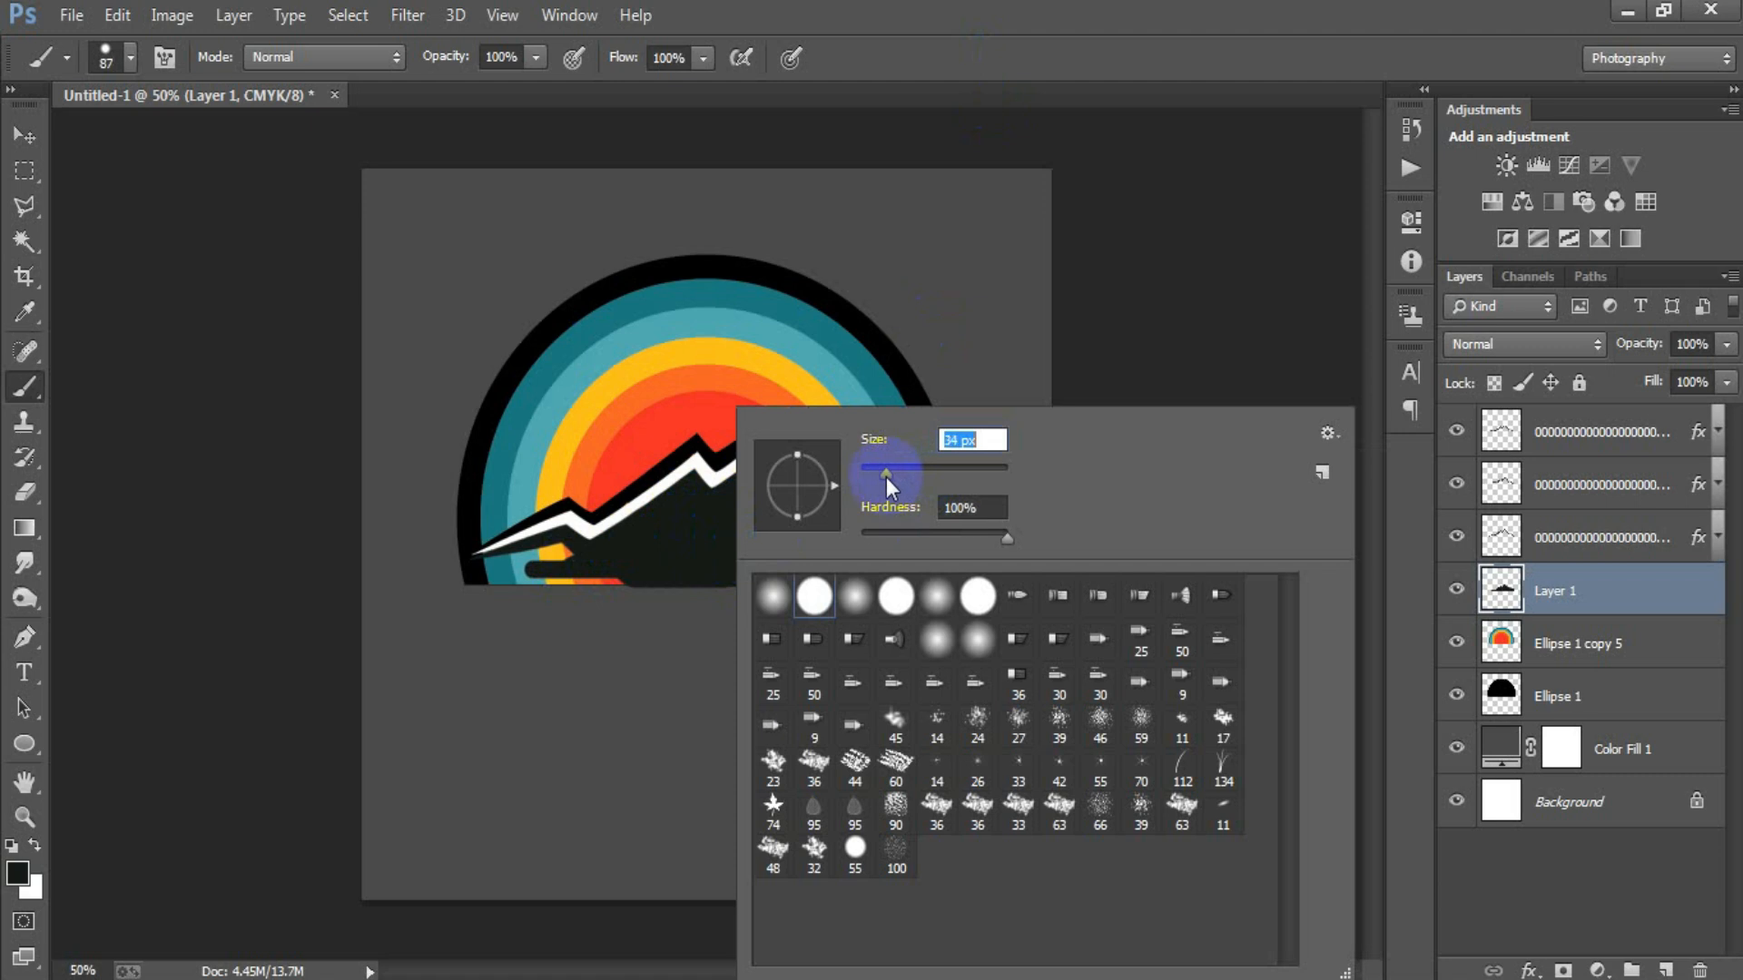
key(Return)
mouse_move(527, 549)
mouse_down()
mouse_move(497, 563)
mouse_move(602, 568)
mouse_move(487, 572)
mouse_move(914, 583)
mouse_move(910, 607)
mouse_up()
Delete the dark paint below the semicircle's flat edge with a rectangular selection, and nudge the layer to cover the coloured strip along the base.
click(24, 171)
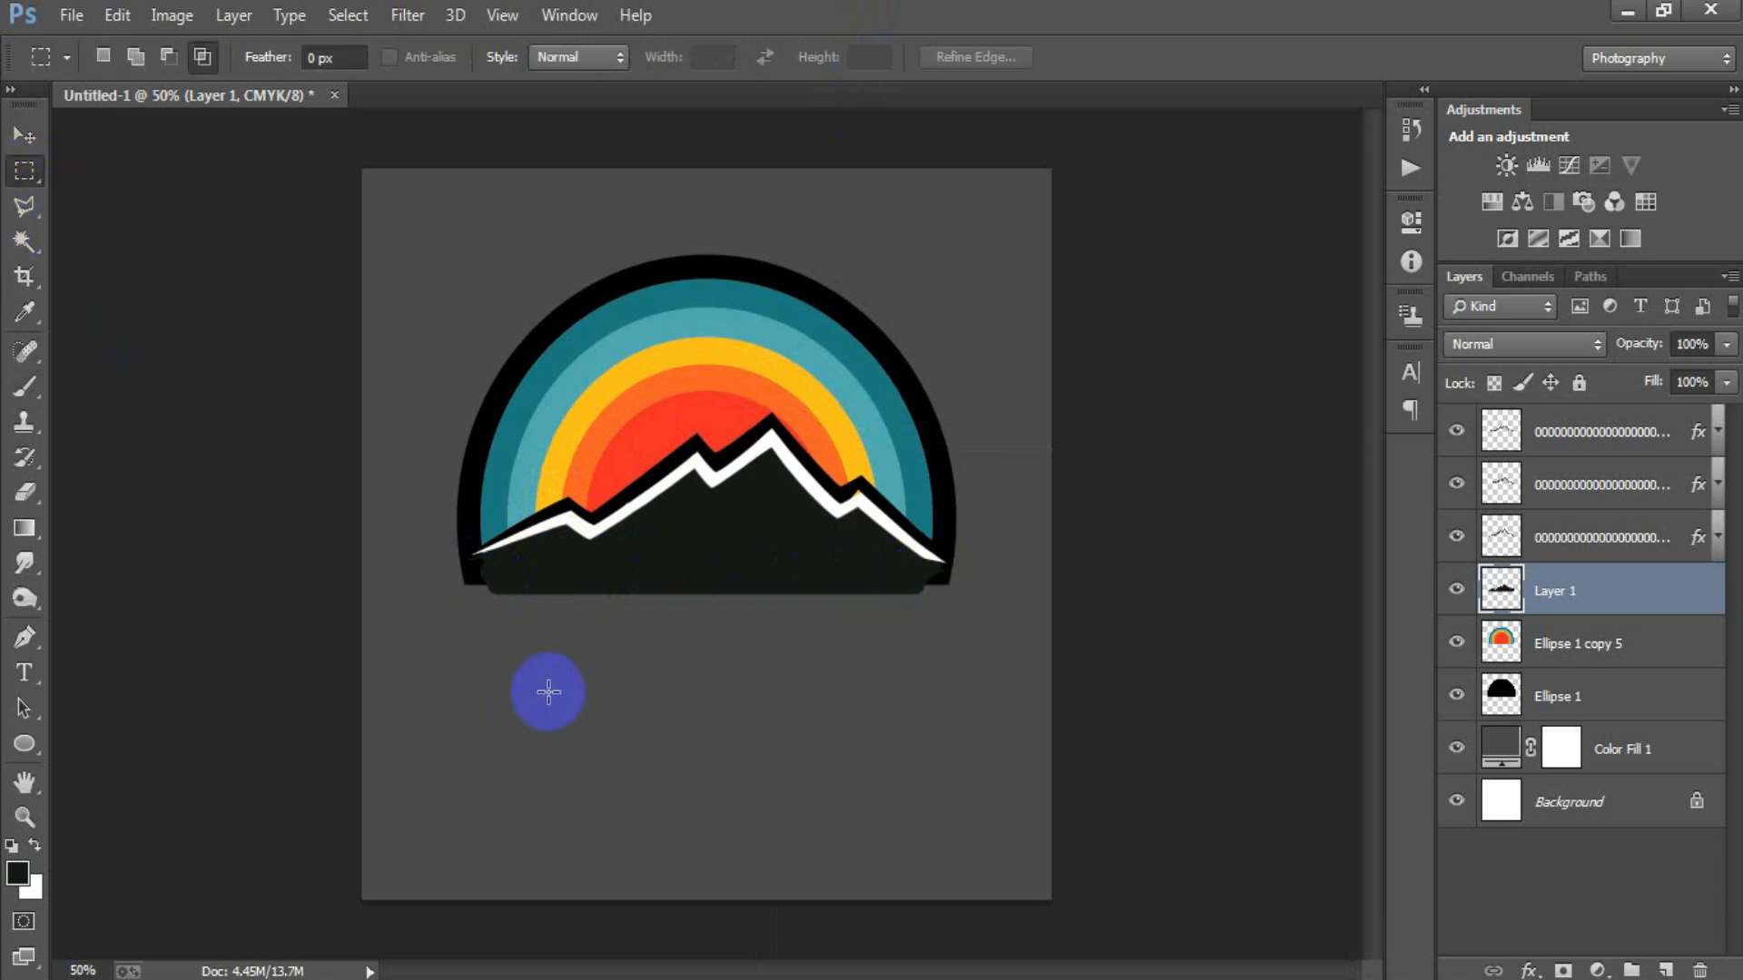
drag(467, 586, 1036, 704)
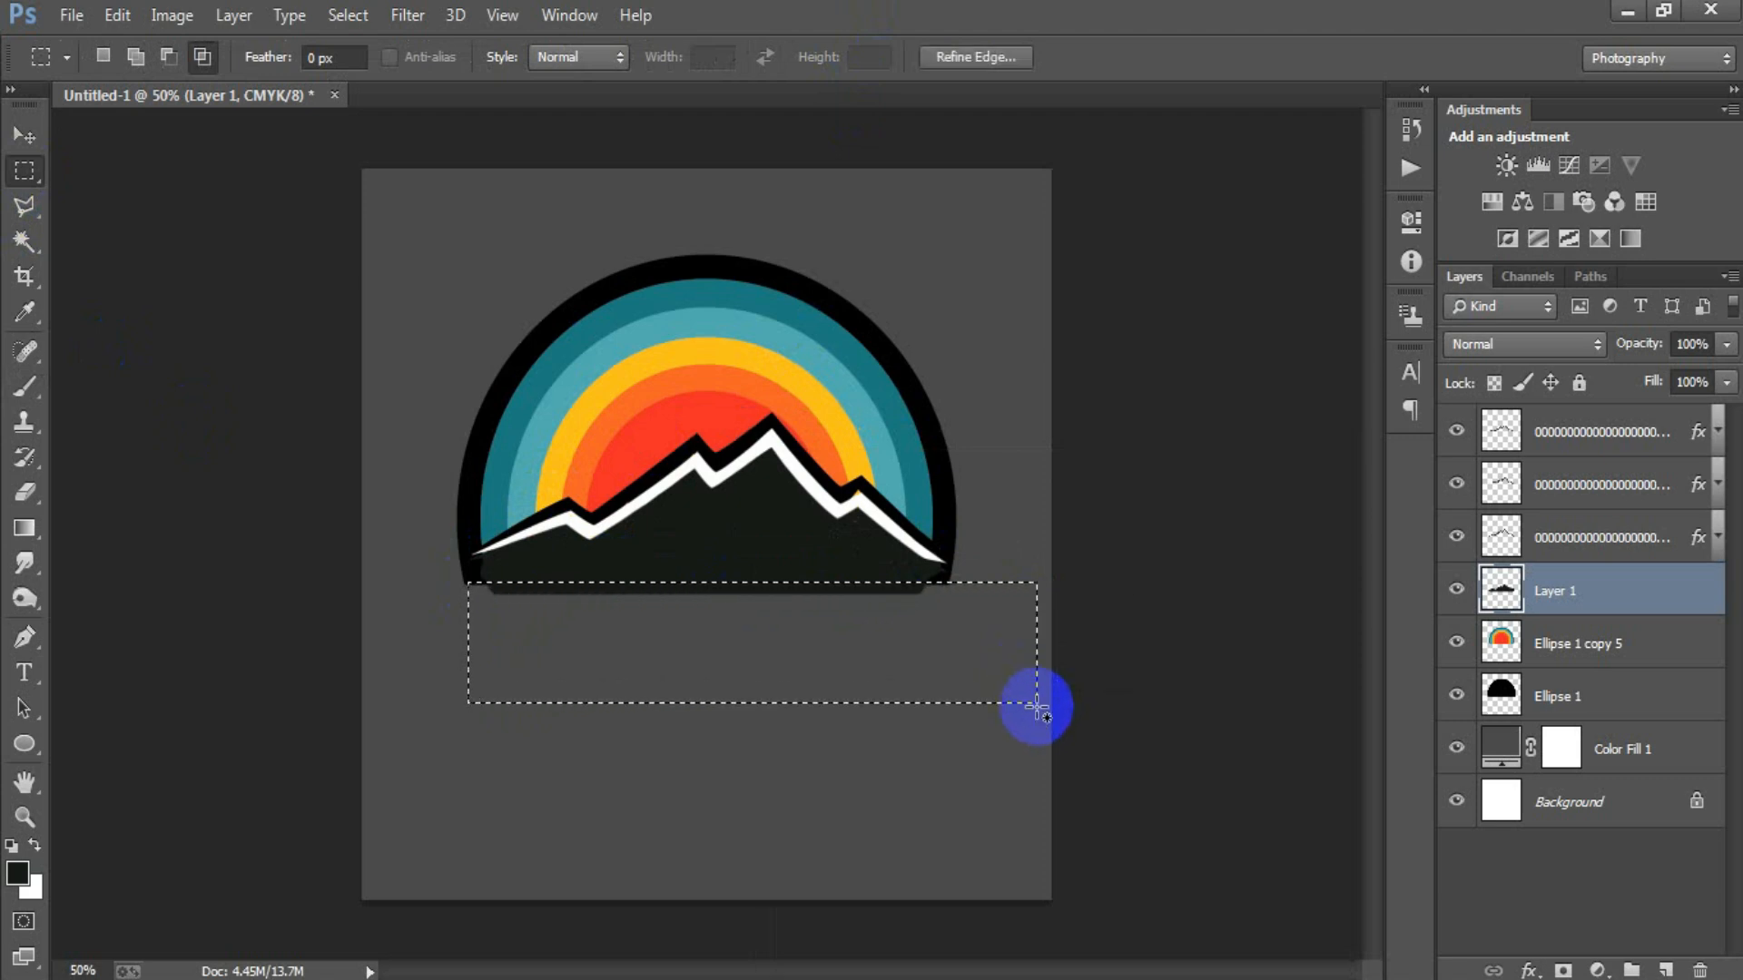
key(Delete)
key(ctrl+d)
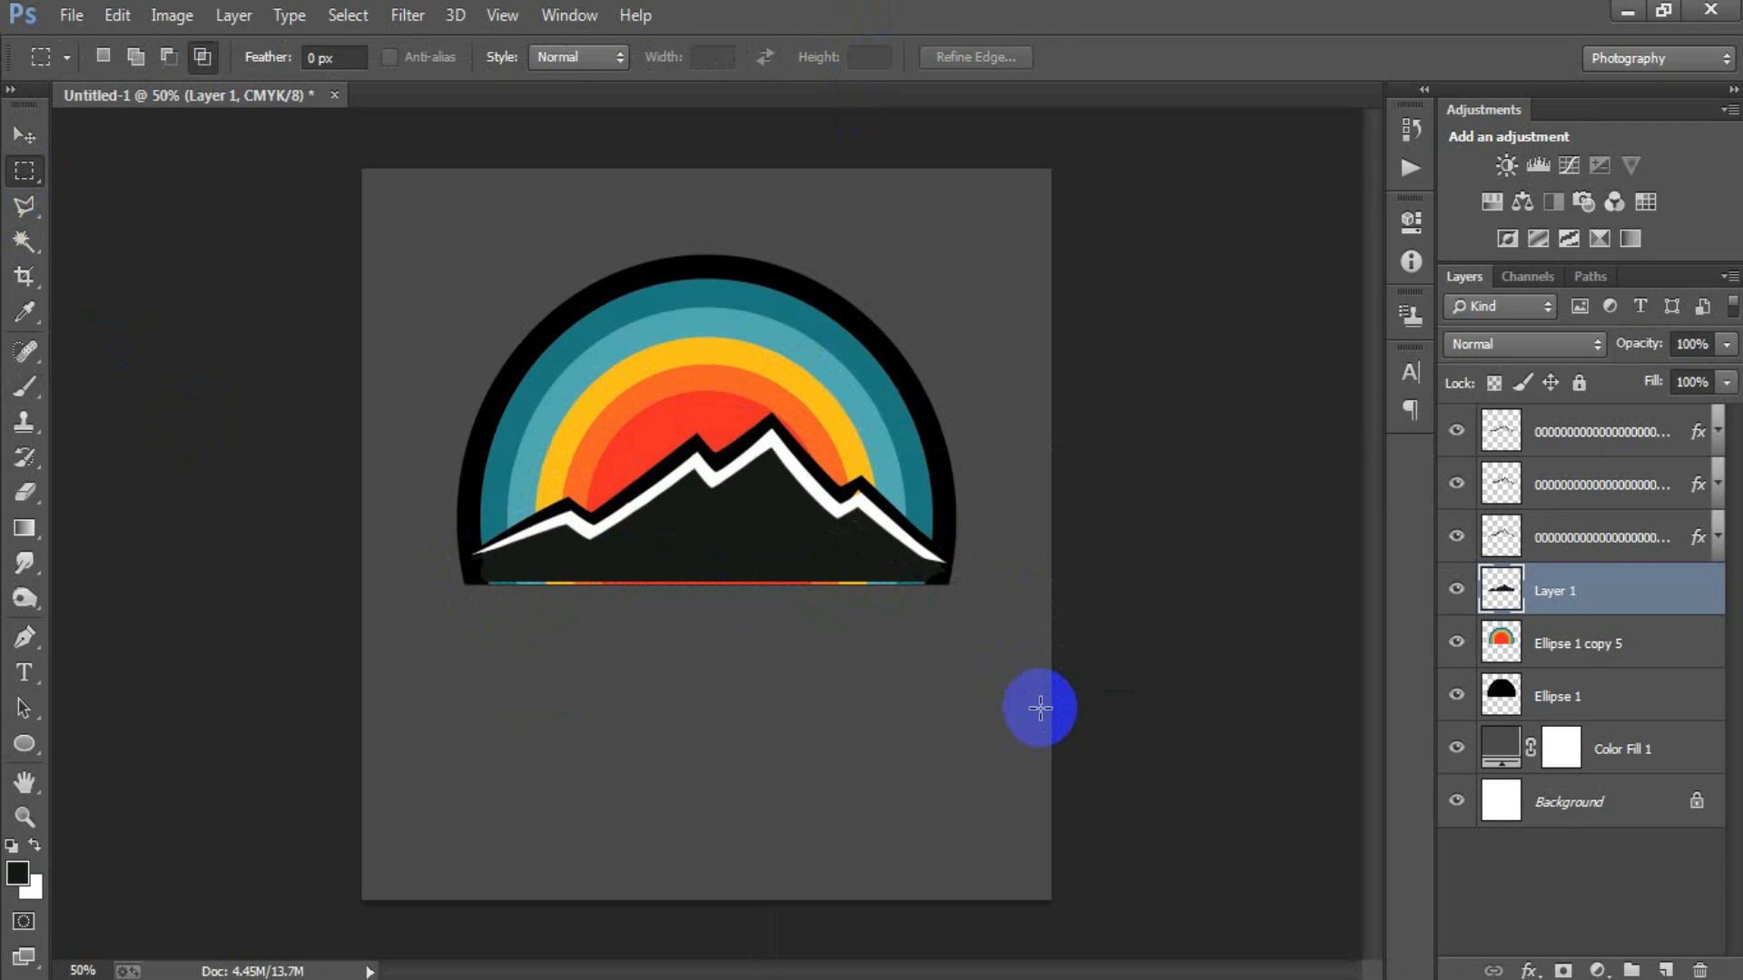
click(24, 135)
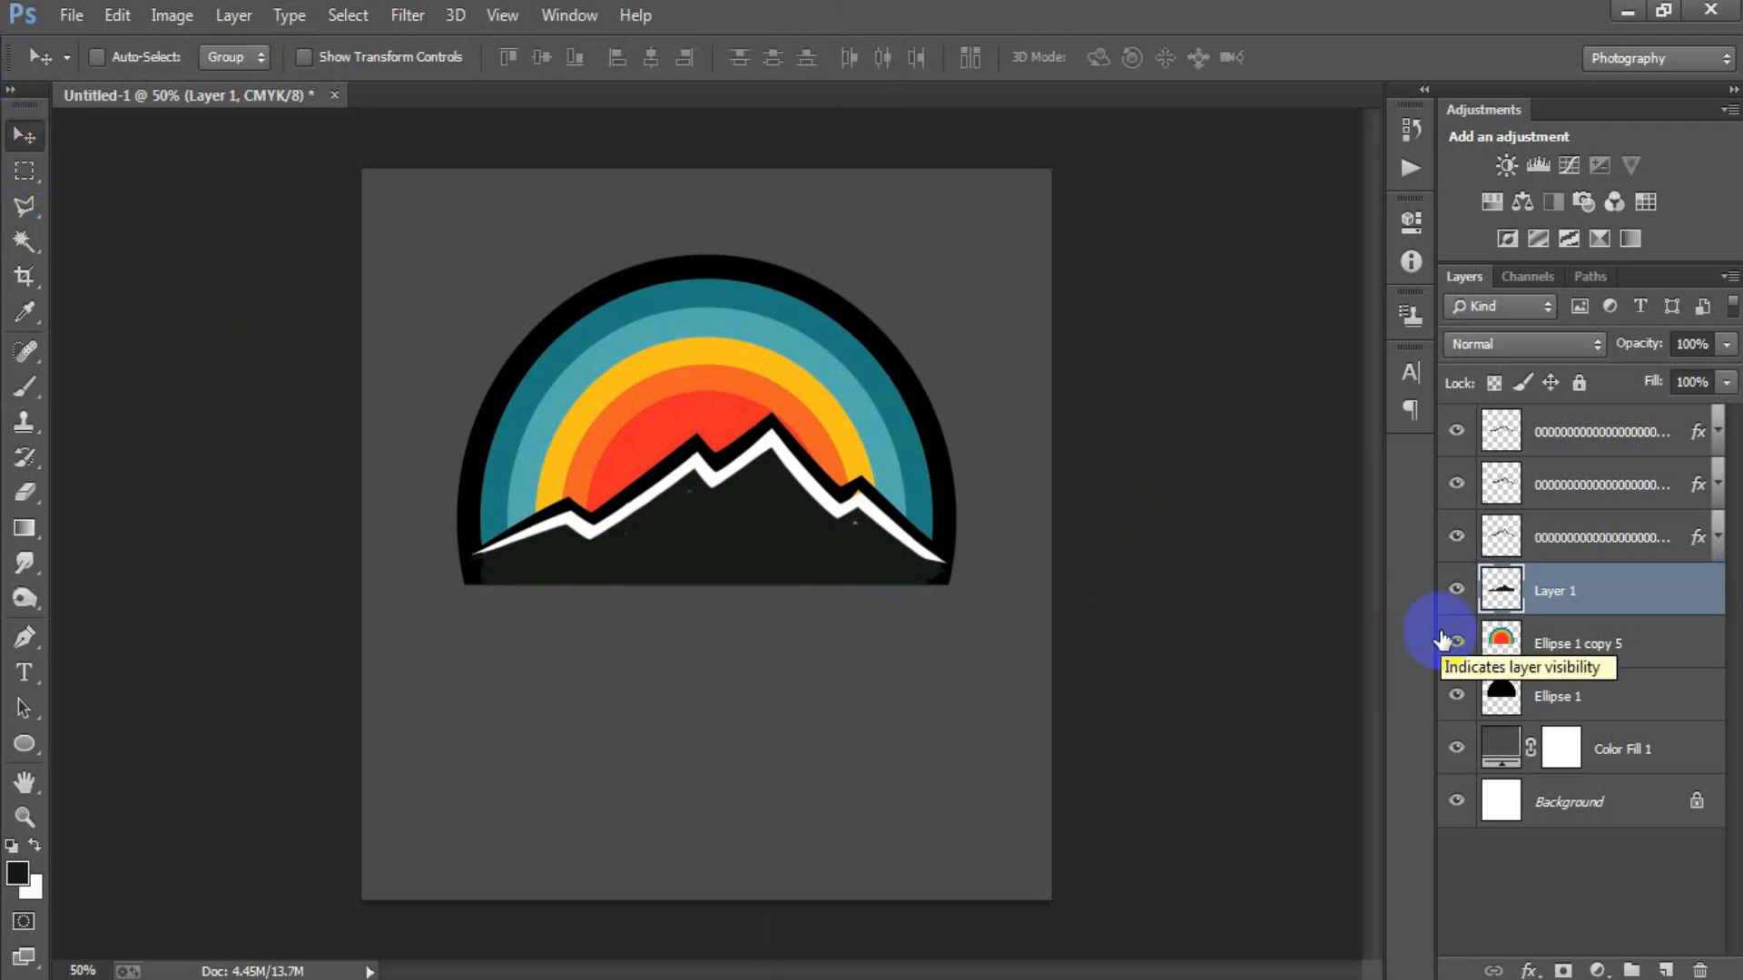
Reduce the brush to 20 px and touch up the small unpainted gaps just below the white ridge.
click(24, 386)
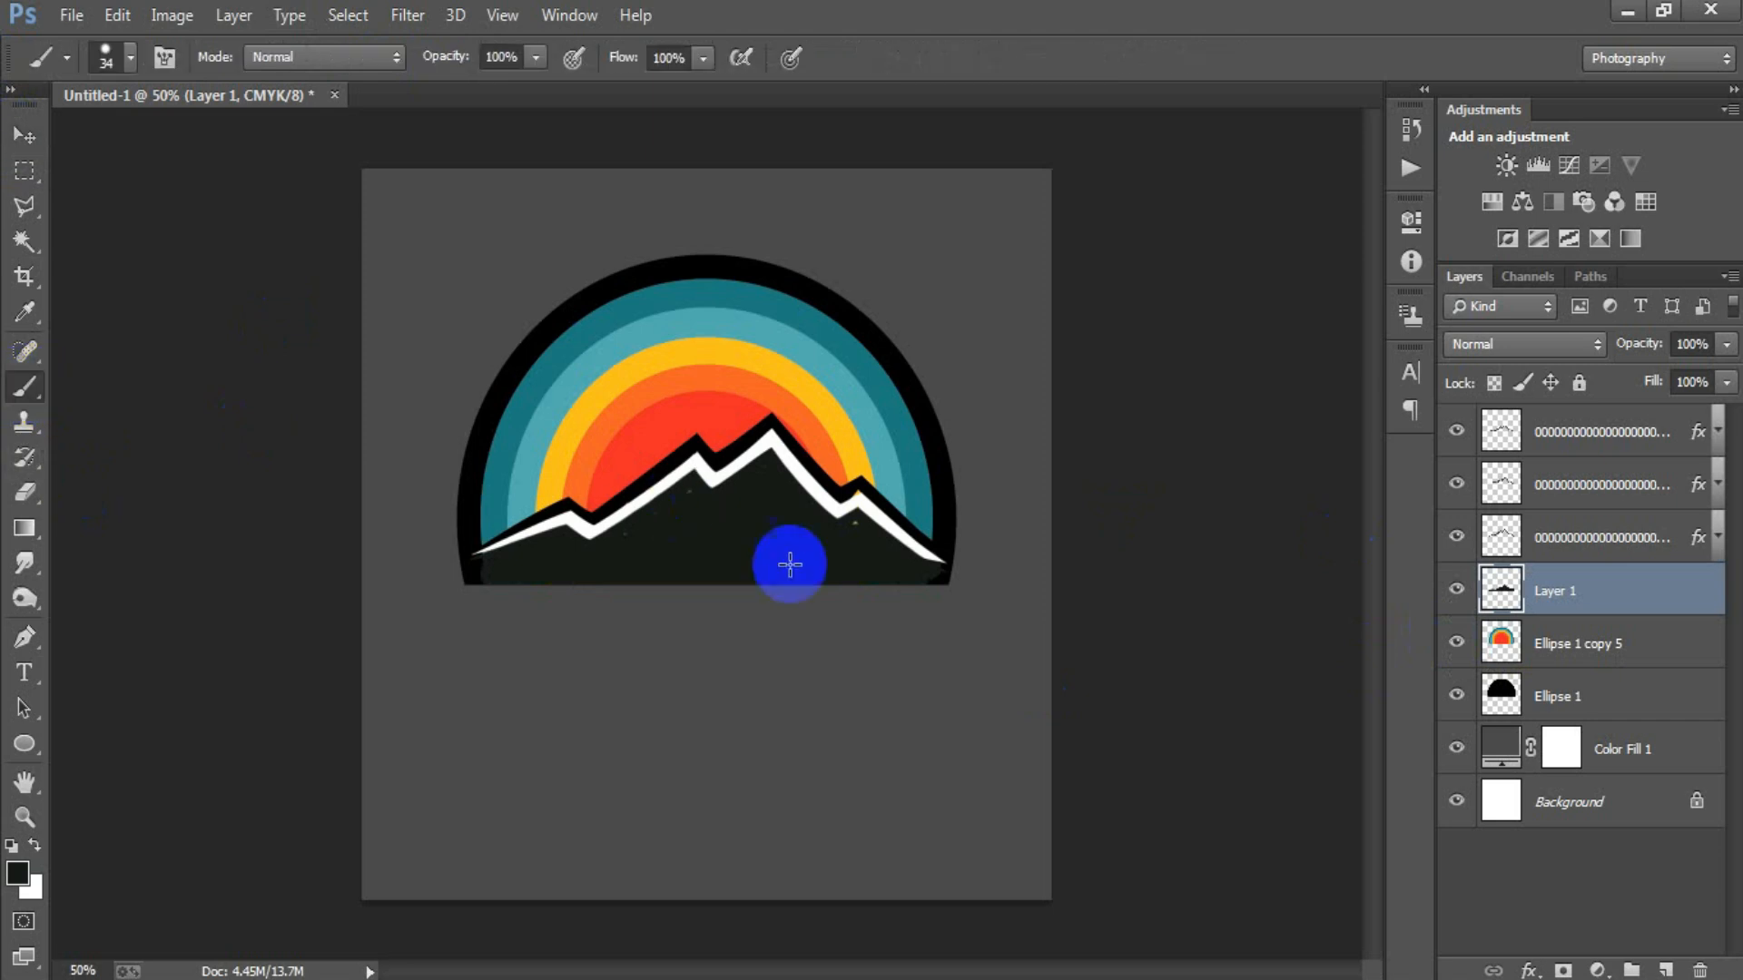
right_click(853, 525)
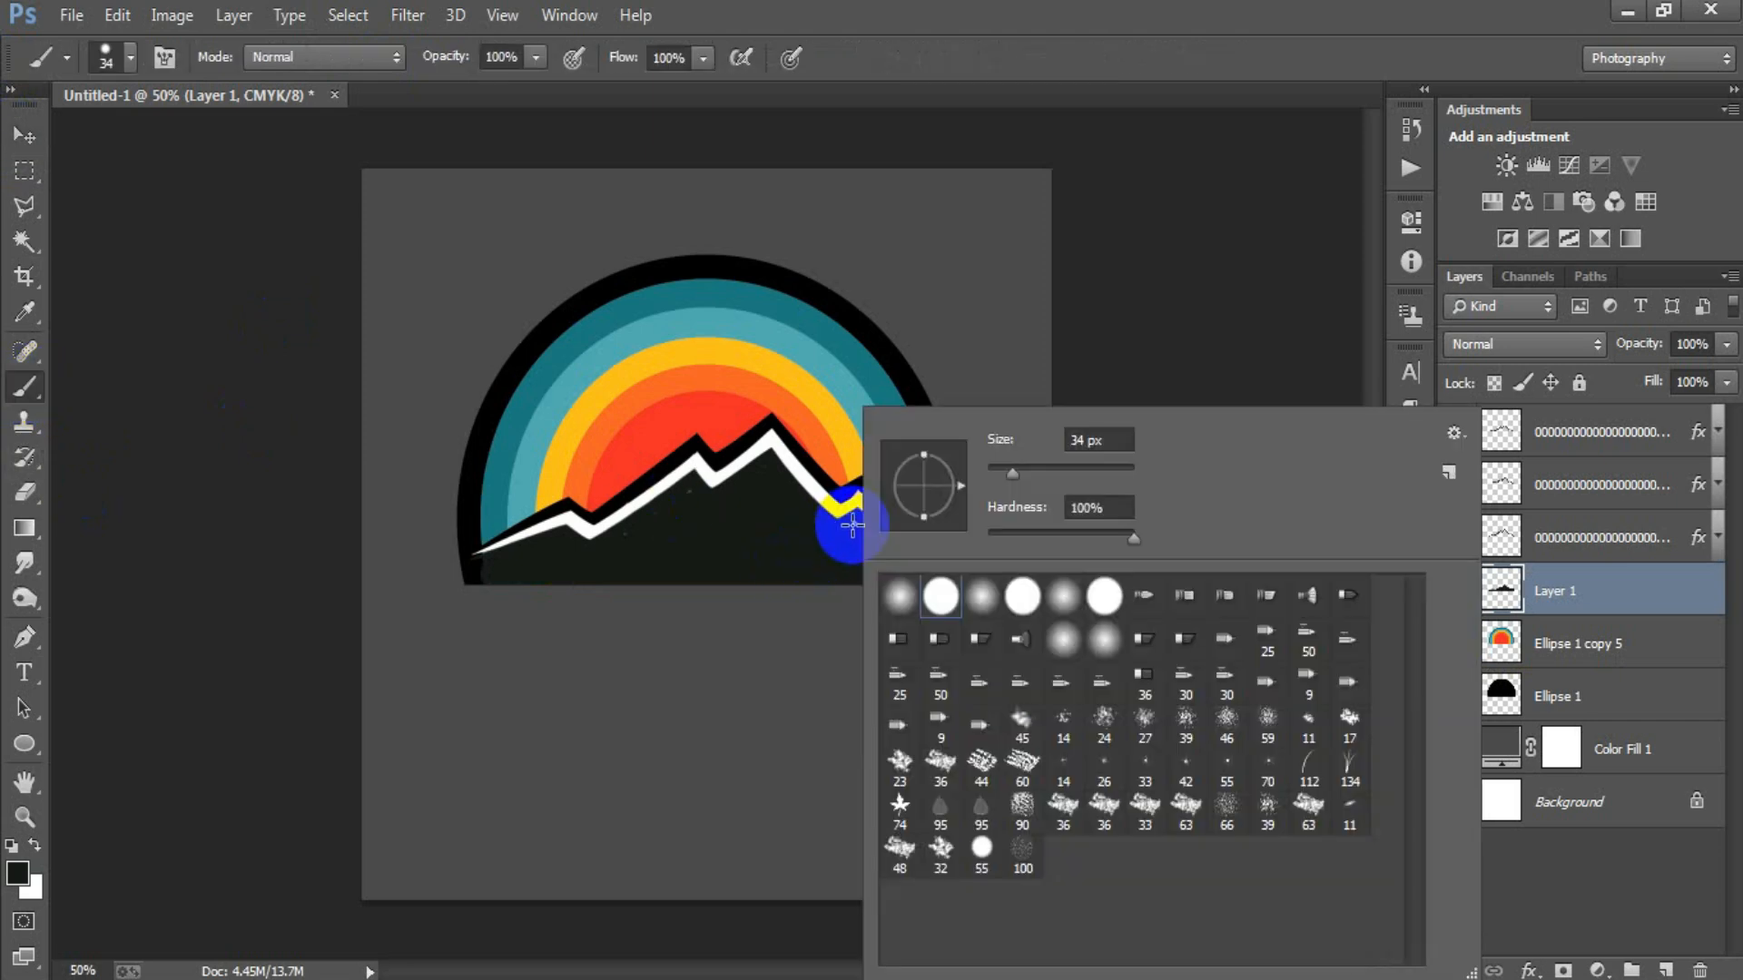
click(1015, 484)
drag(1004, 481, 1002, 481)
click(965, 18)
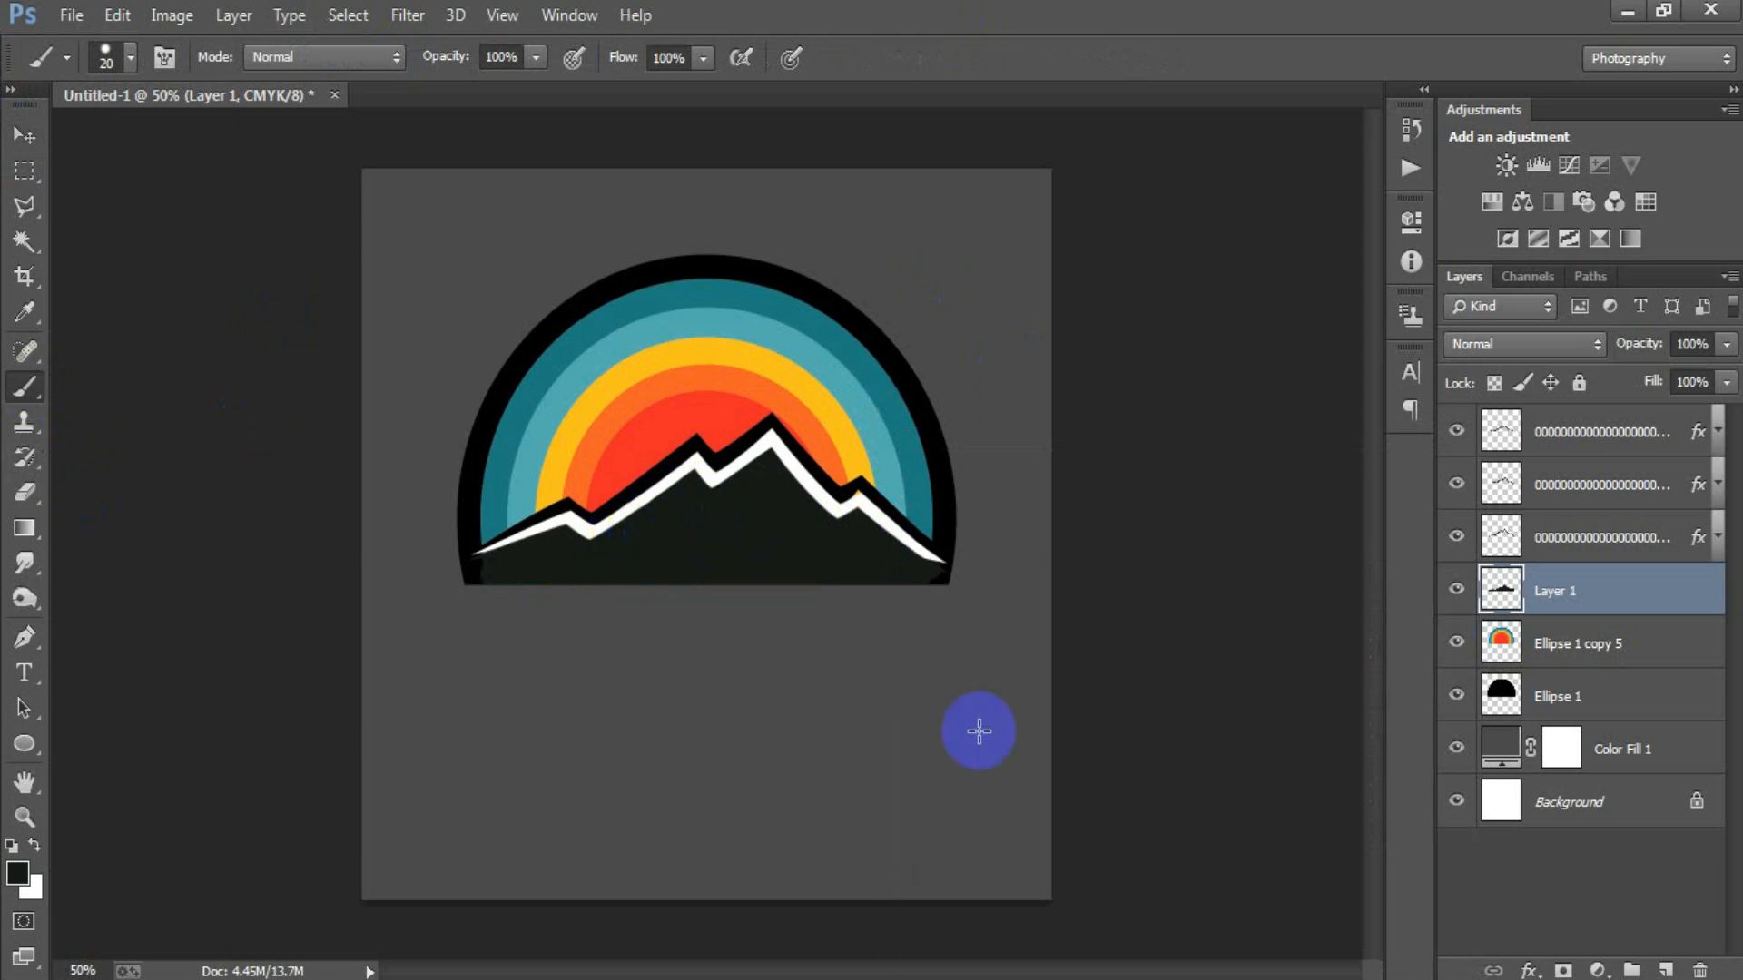
key(v)
Place the wide pine forest silhouette as a linked image above all layers, scaled to about 11% and set at the mountain's centre base.
click(1580, 440)
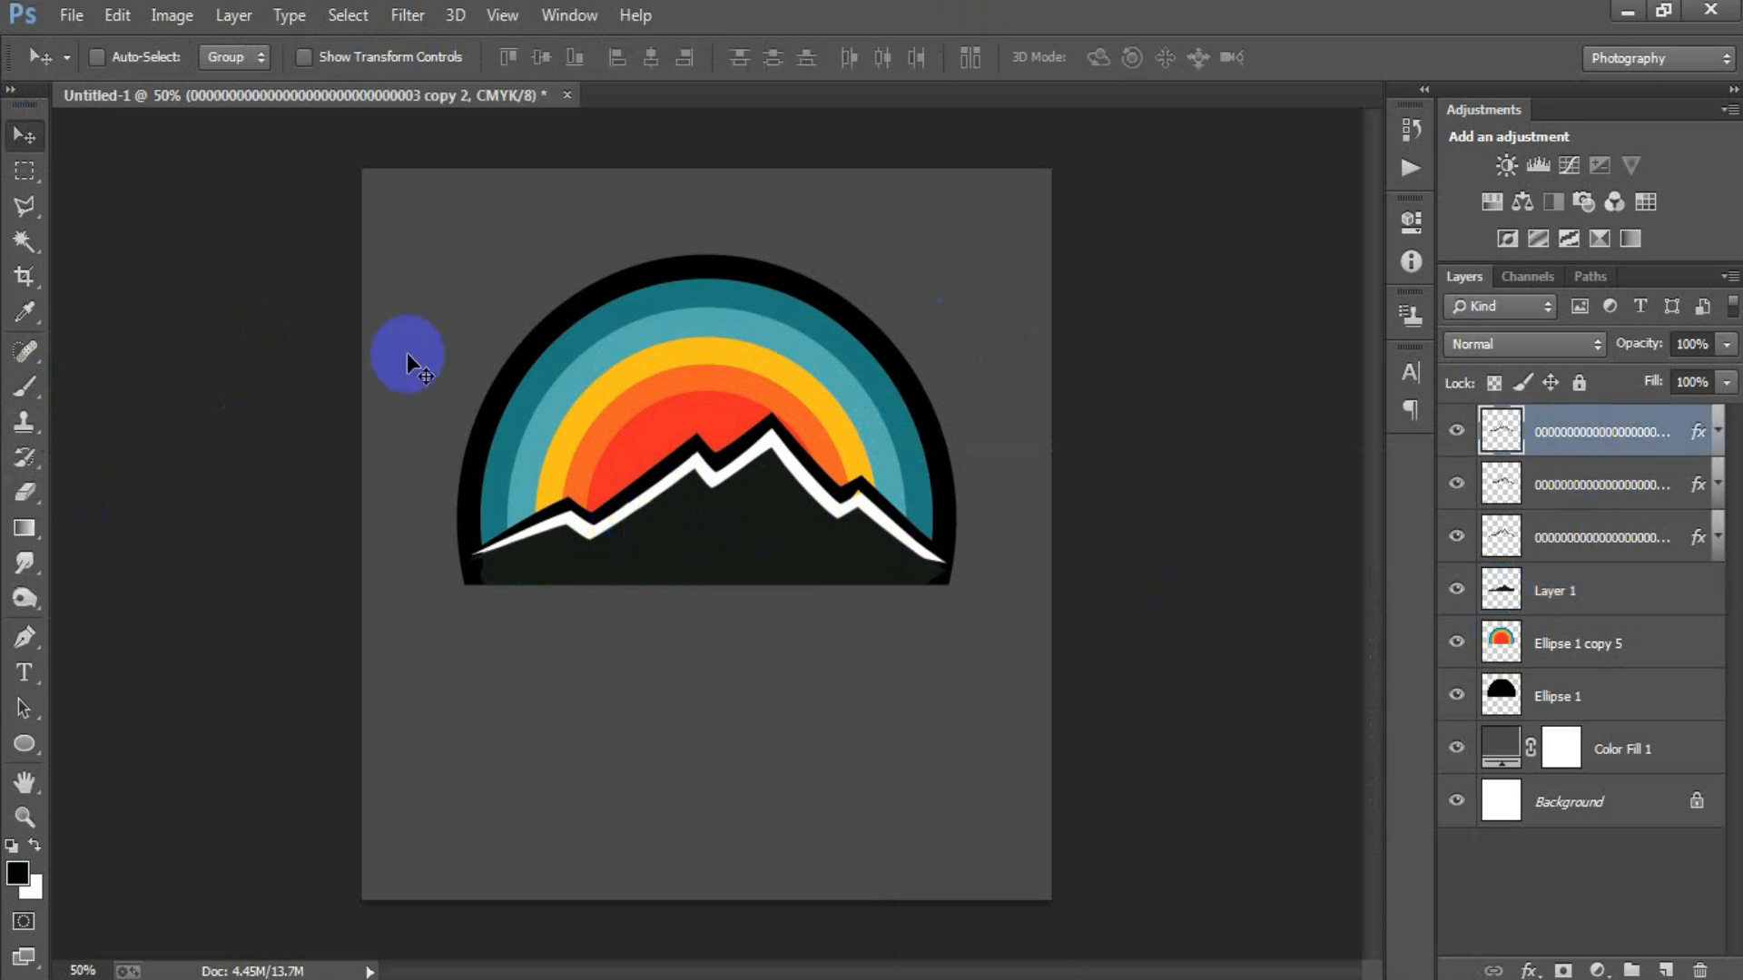
click(72, 15)
click(182, 426)
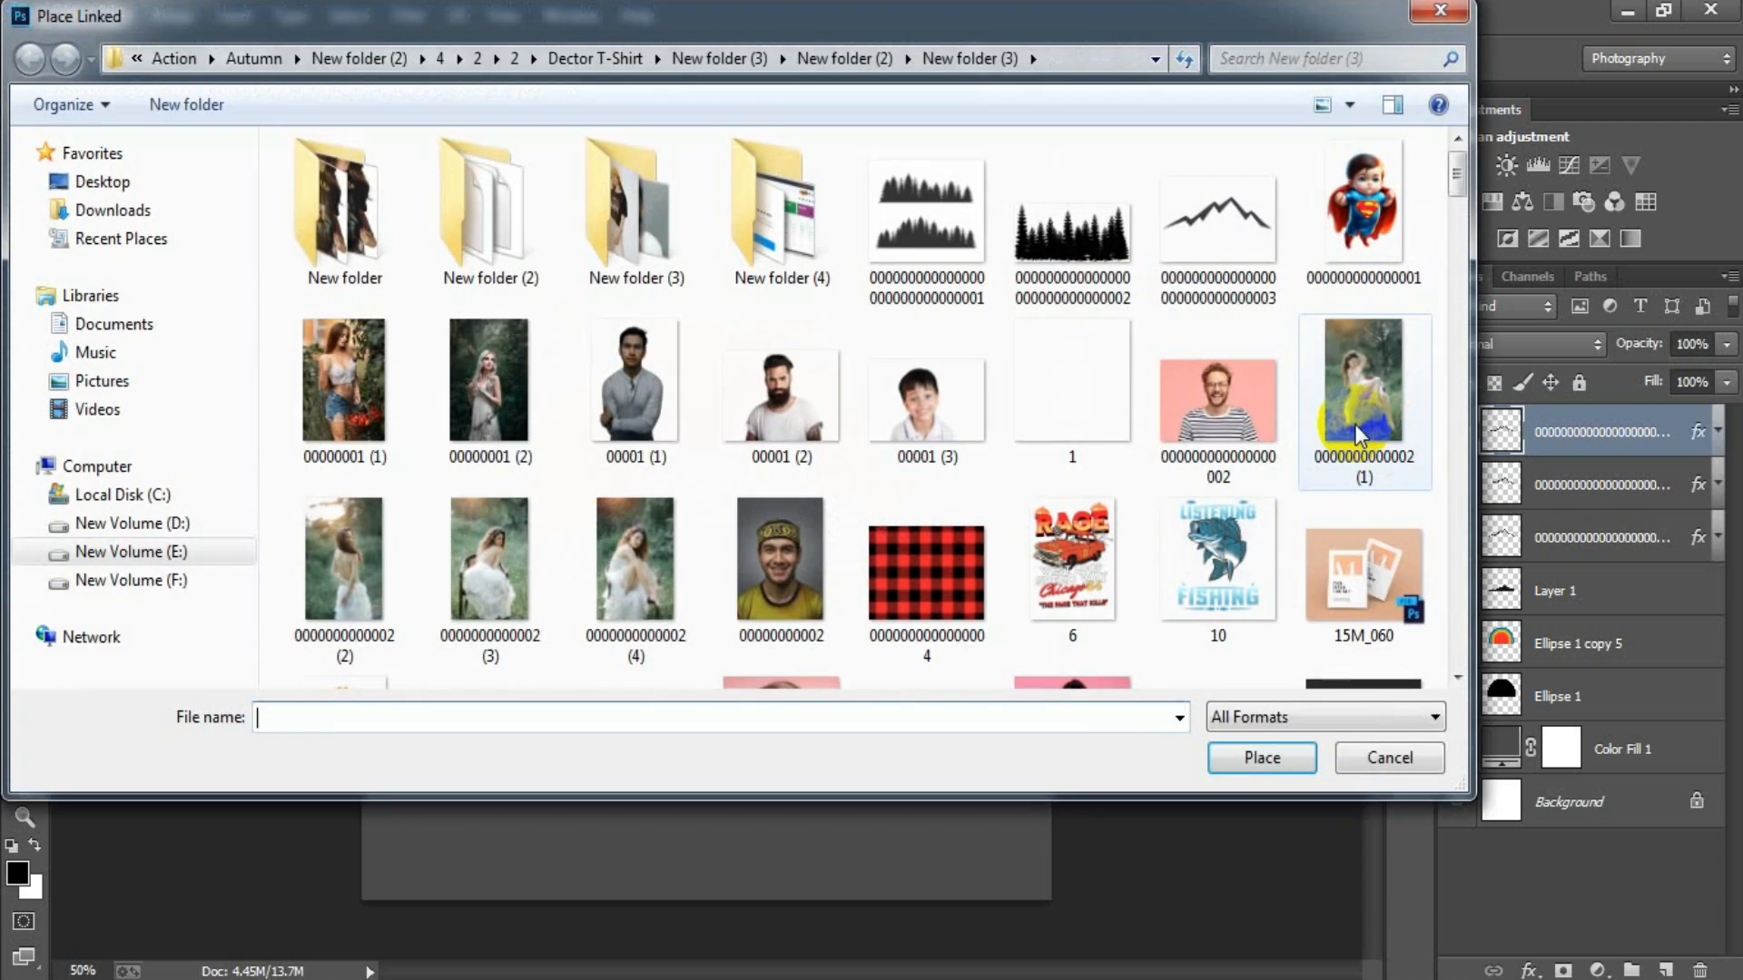
click(1024, 259)
double_click(1024, 259)
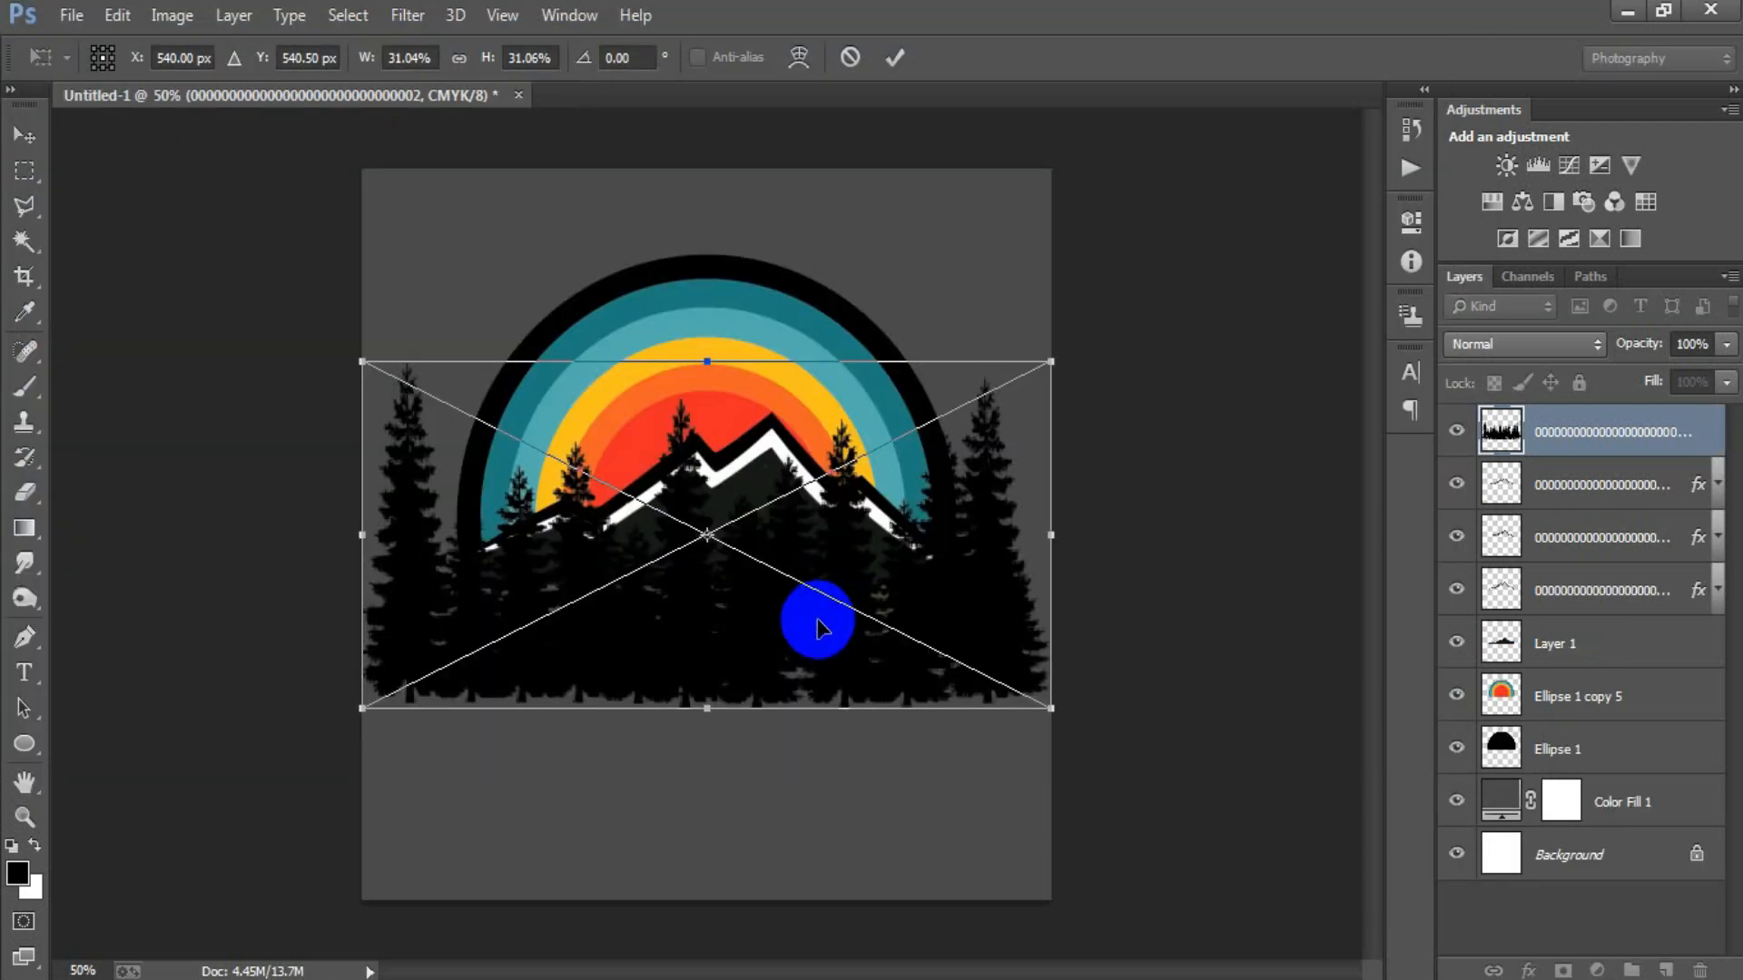
drag(1015, 724, 811, 560)
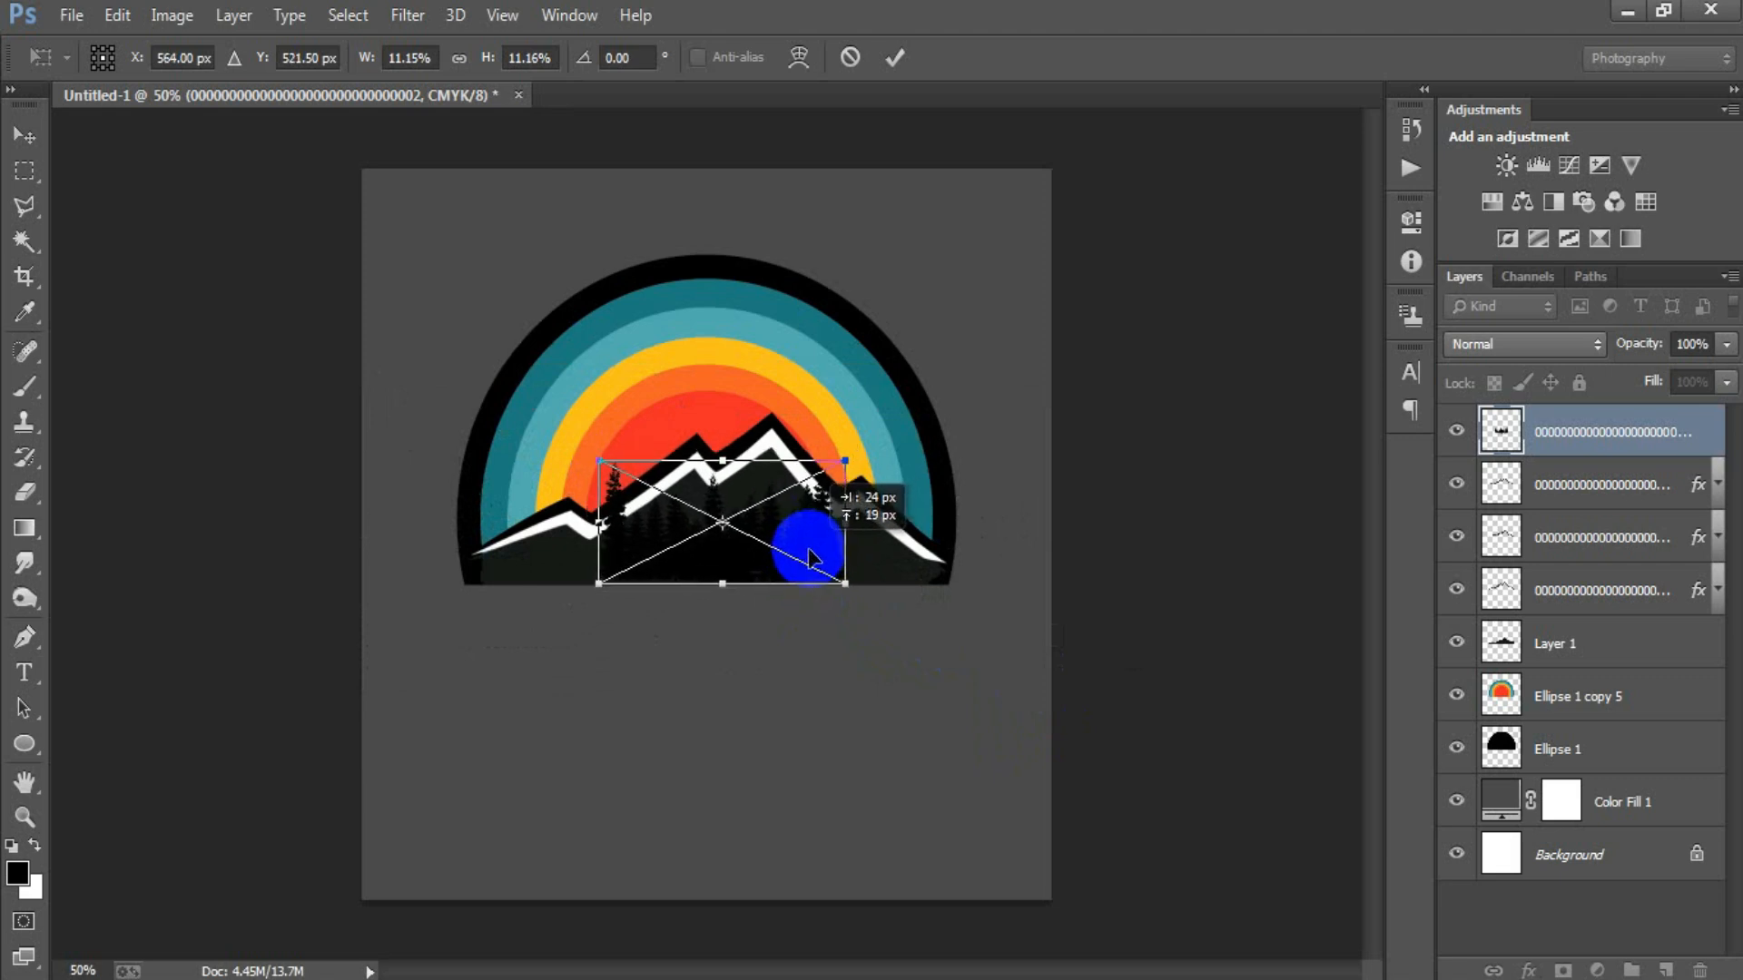
click(895, 60)
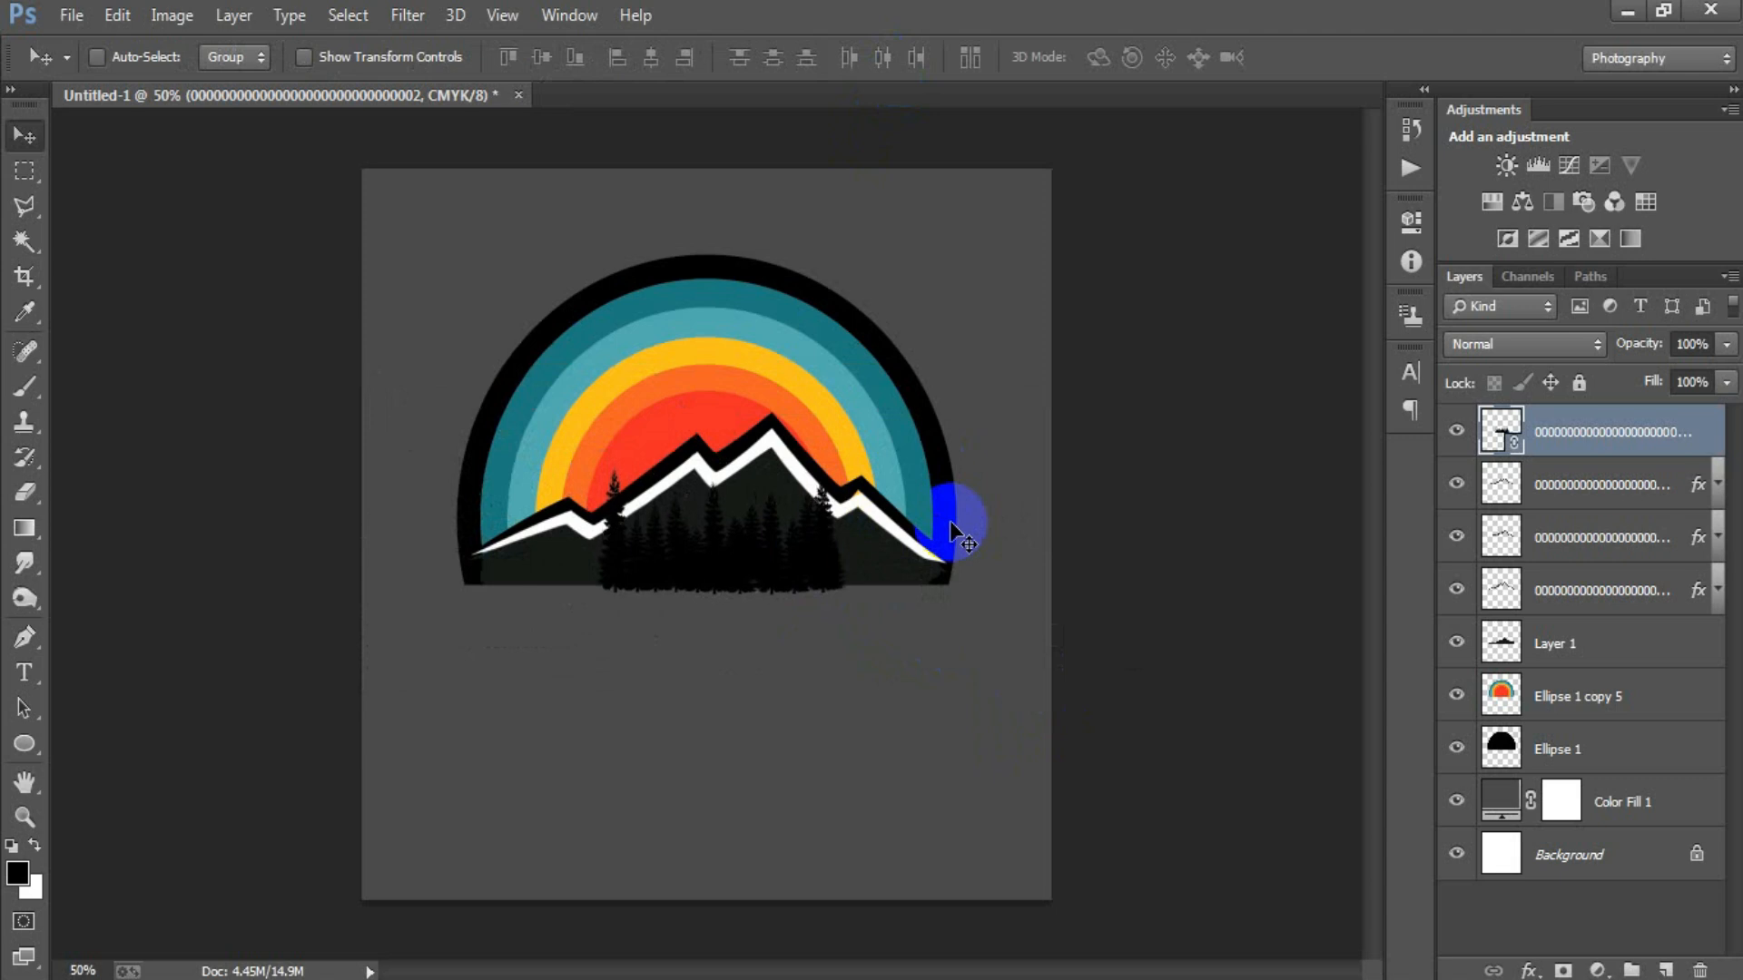
Duplicate the forest silhouette twice, with smaller copies filling the right and left ends of the mountain base.
drag(773, 577, 819, 715)
key(ctrl+t)
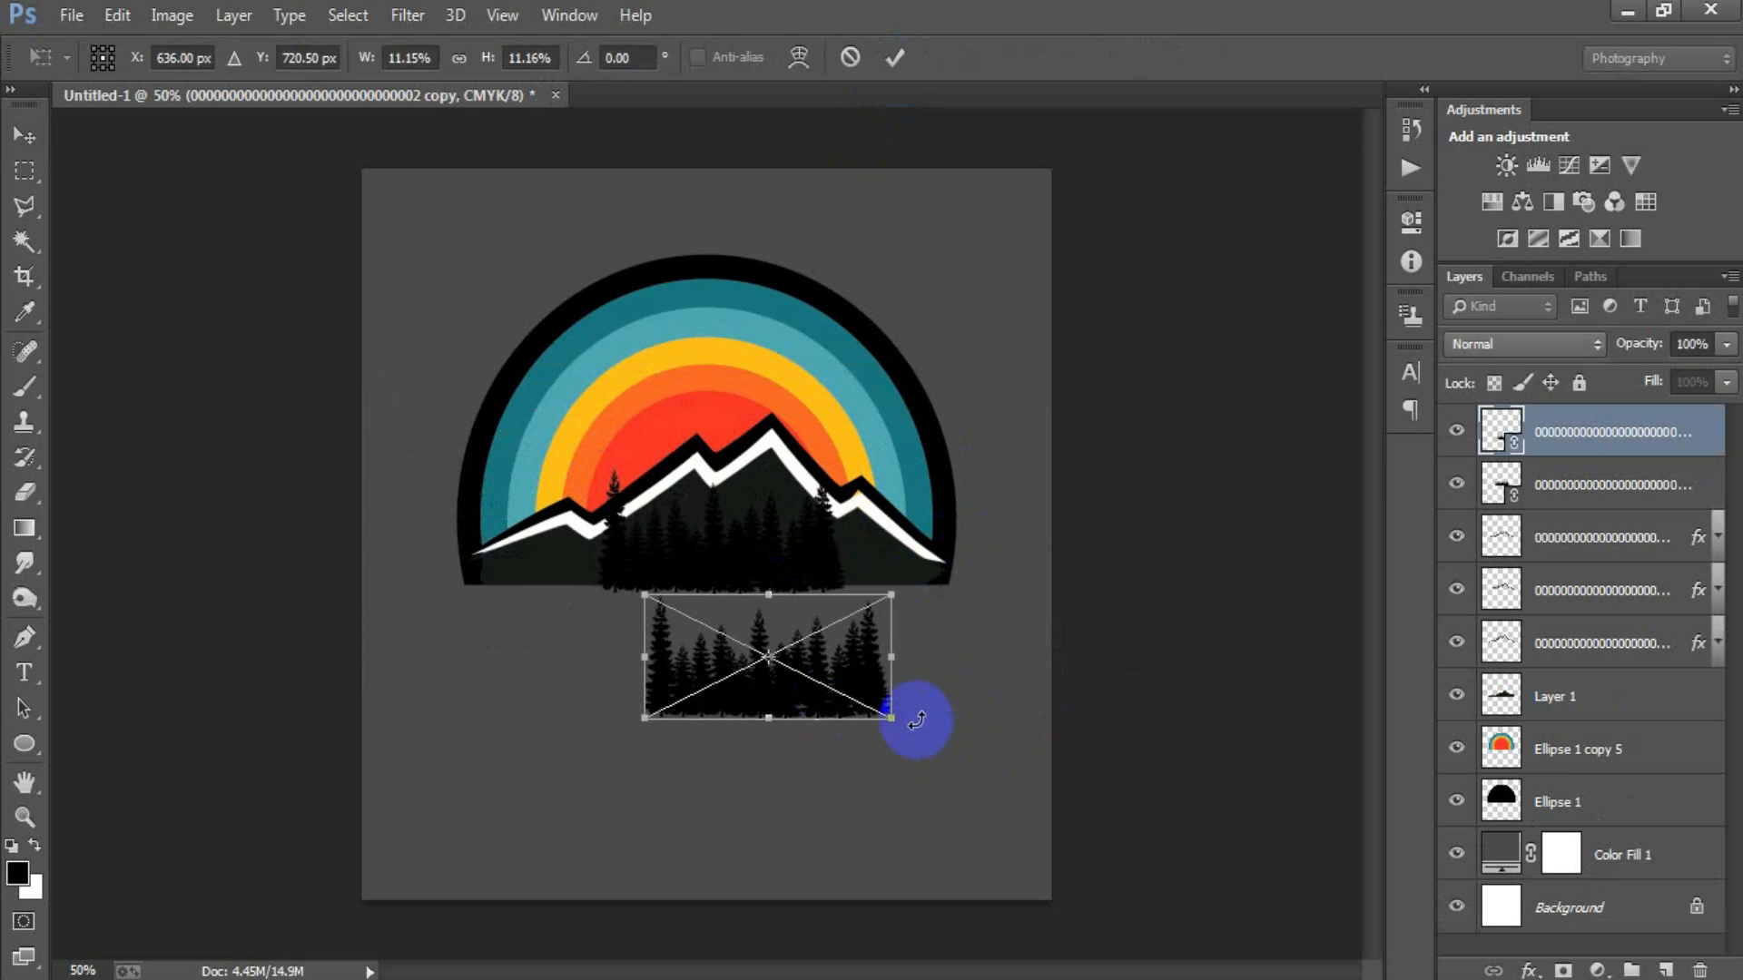
drag(892, 718, 908, 561)
click(895, 57)
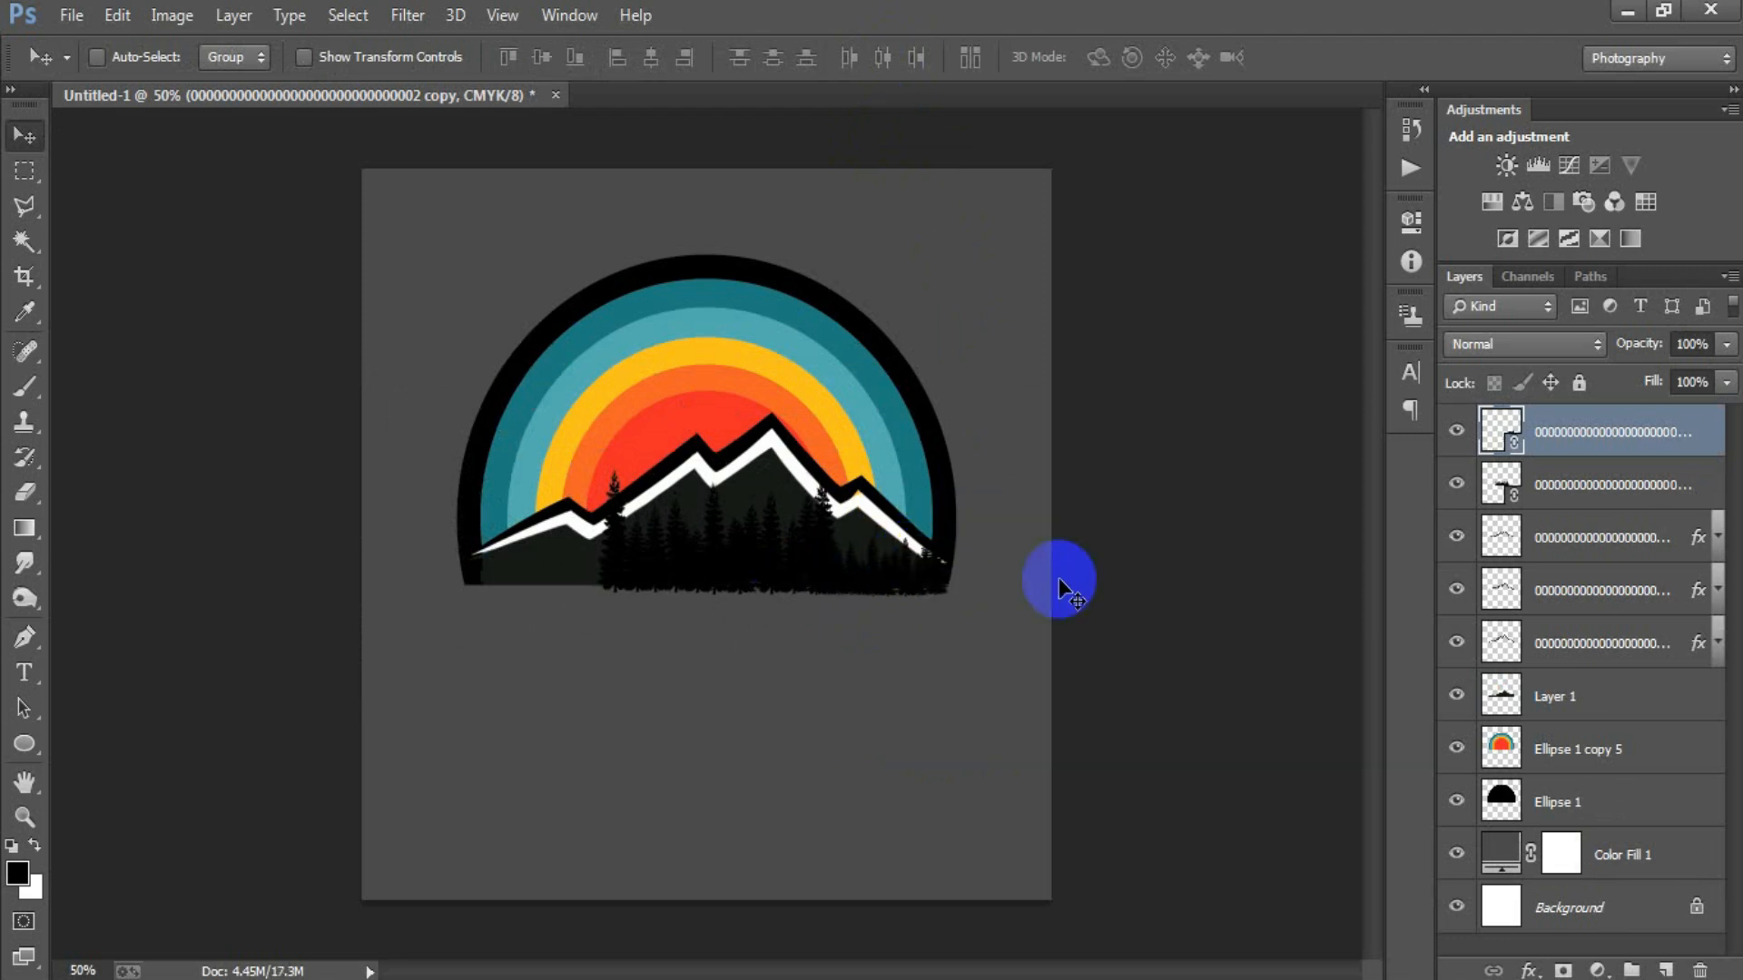
drag(772, 582, 527, 577)
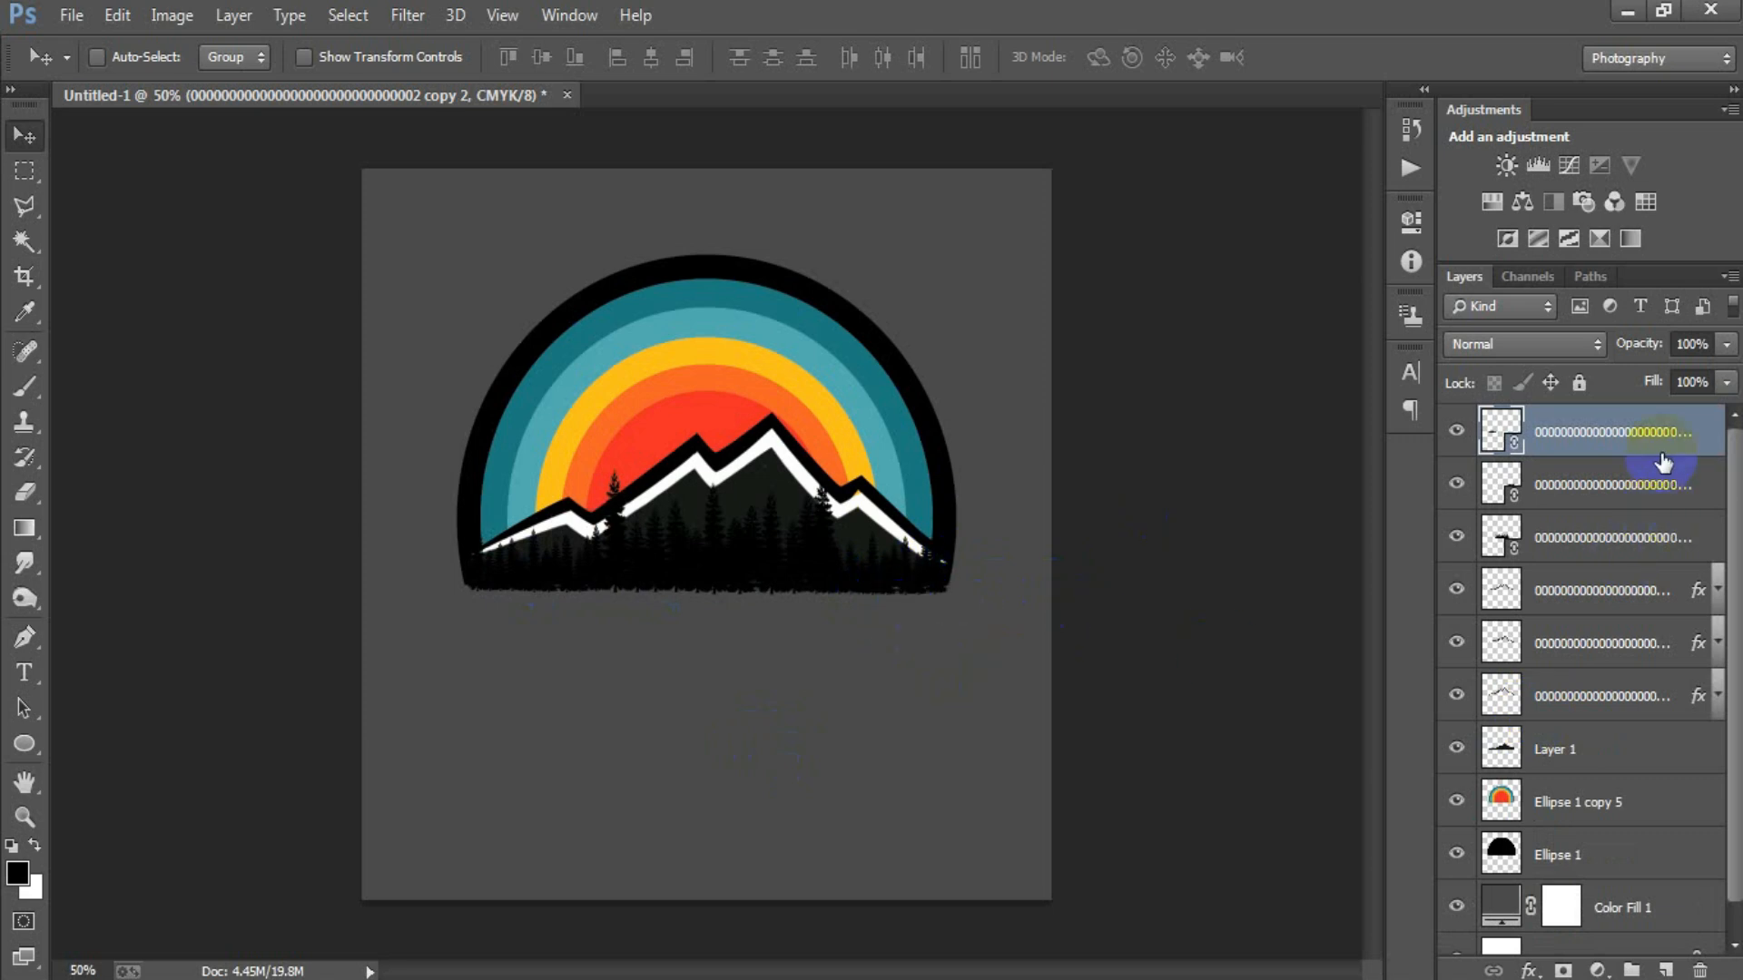
Merge all forest, mountain and circle layers into one layer above the colour fill, and toggle its visibility to check it.
shift+click(1620, 858)
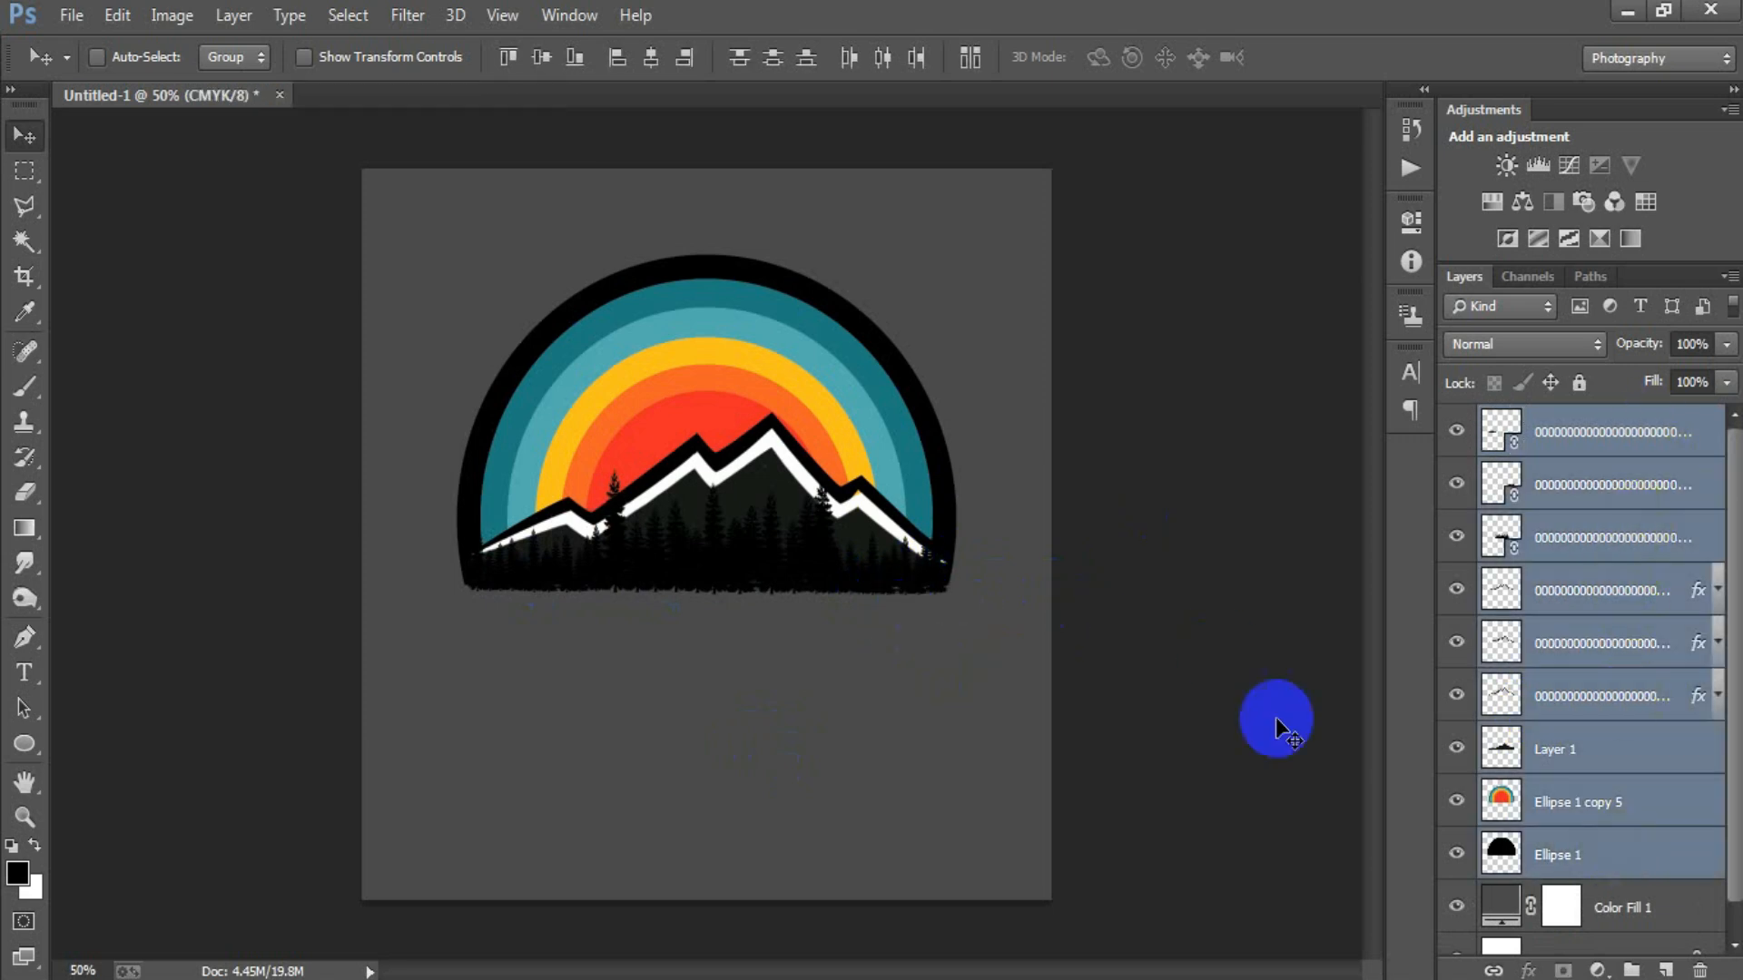
key(ctrl+e)
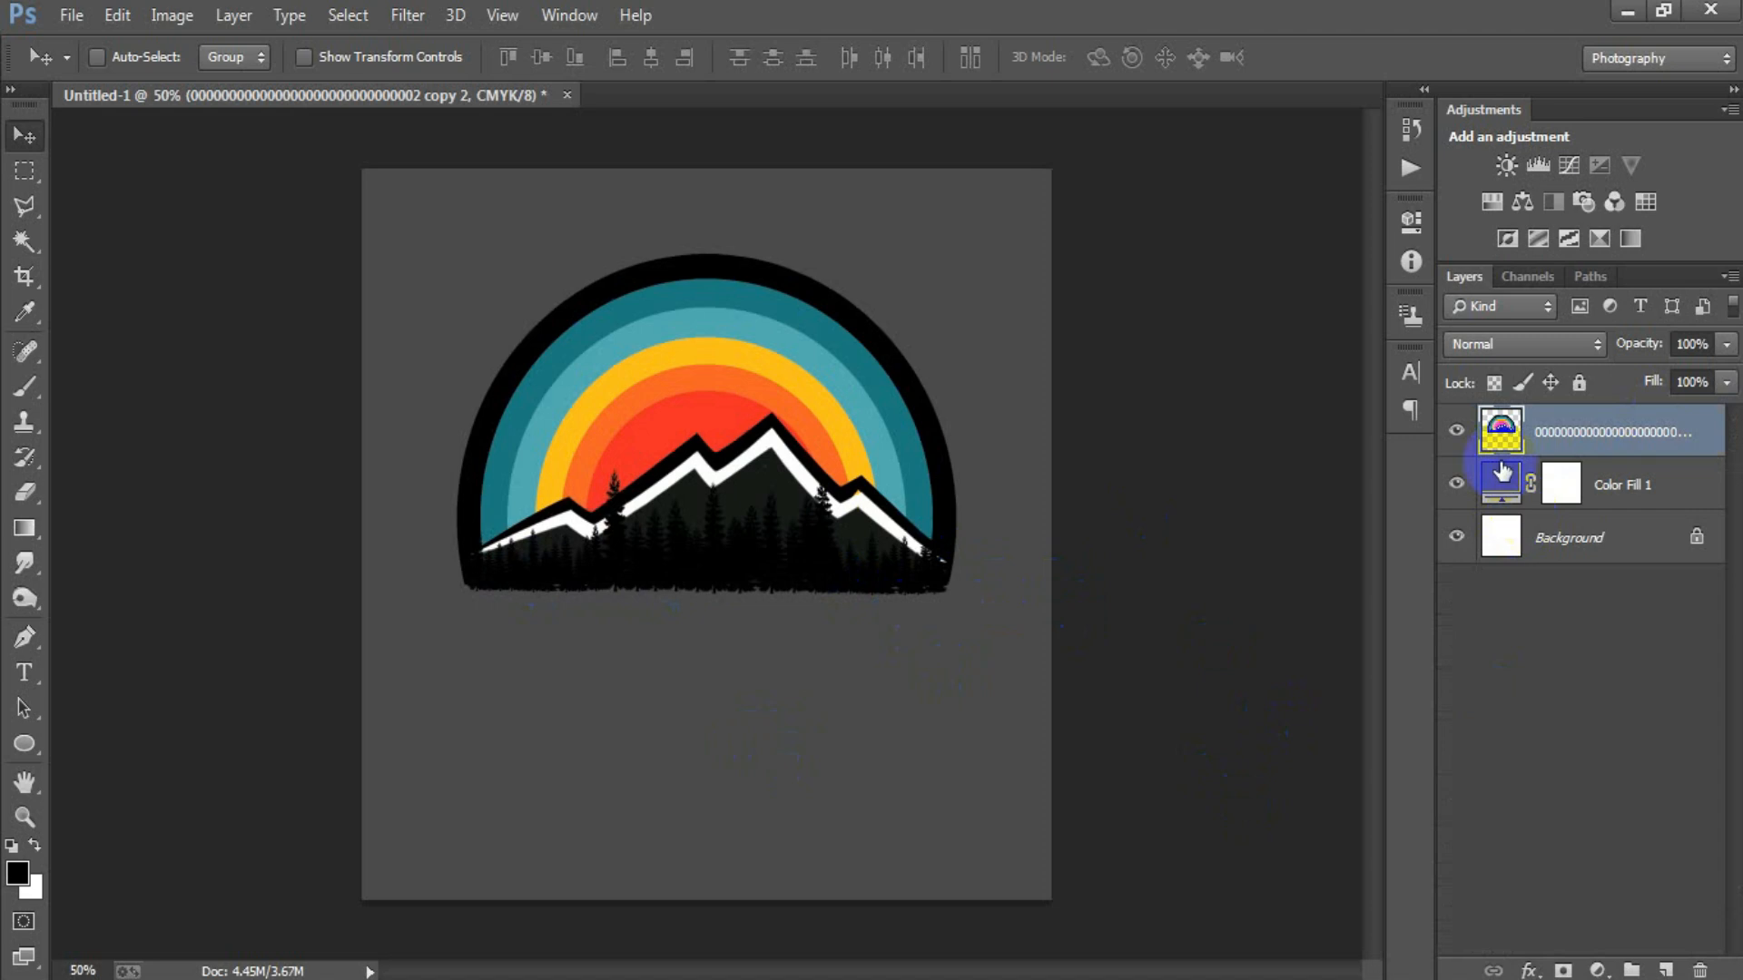
click(1457, 432)
click(1457, 432)
click(1607, 434)
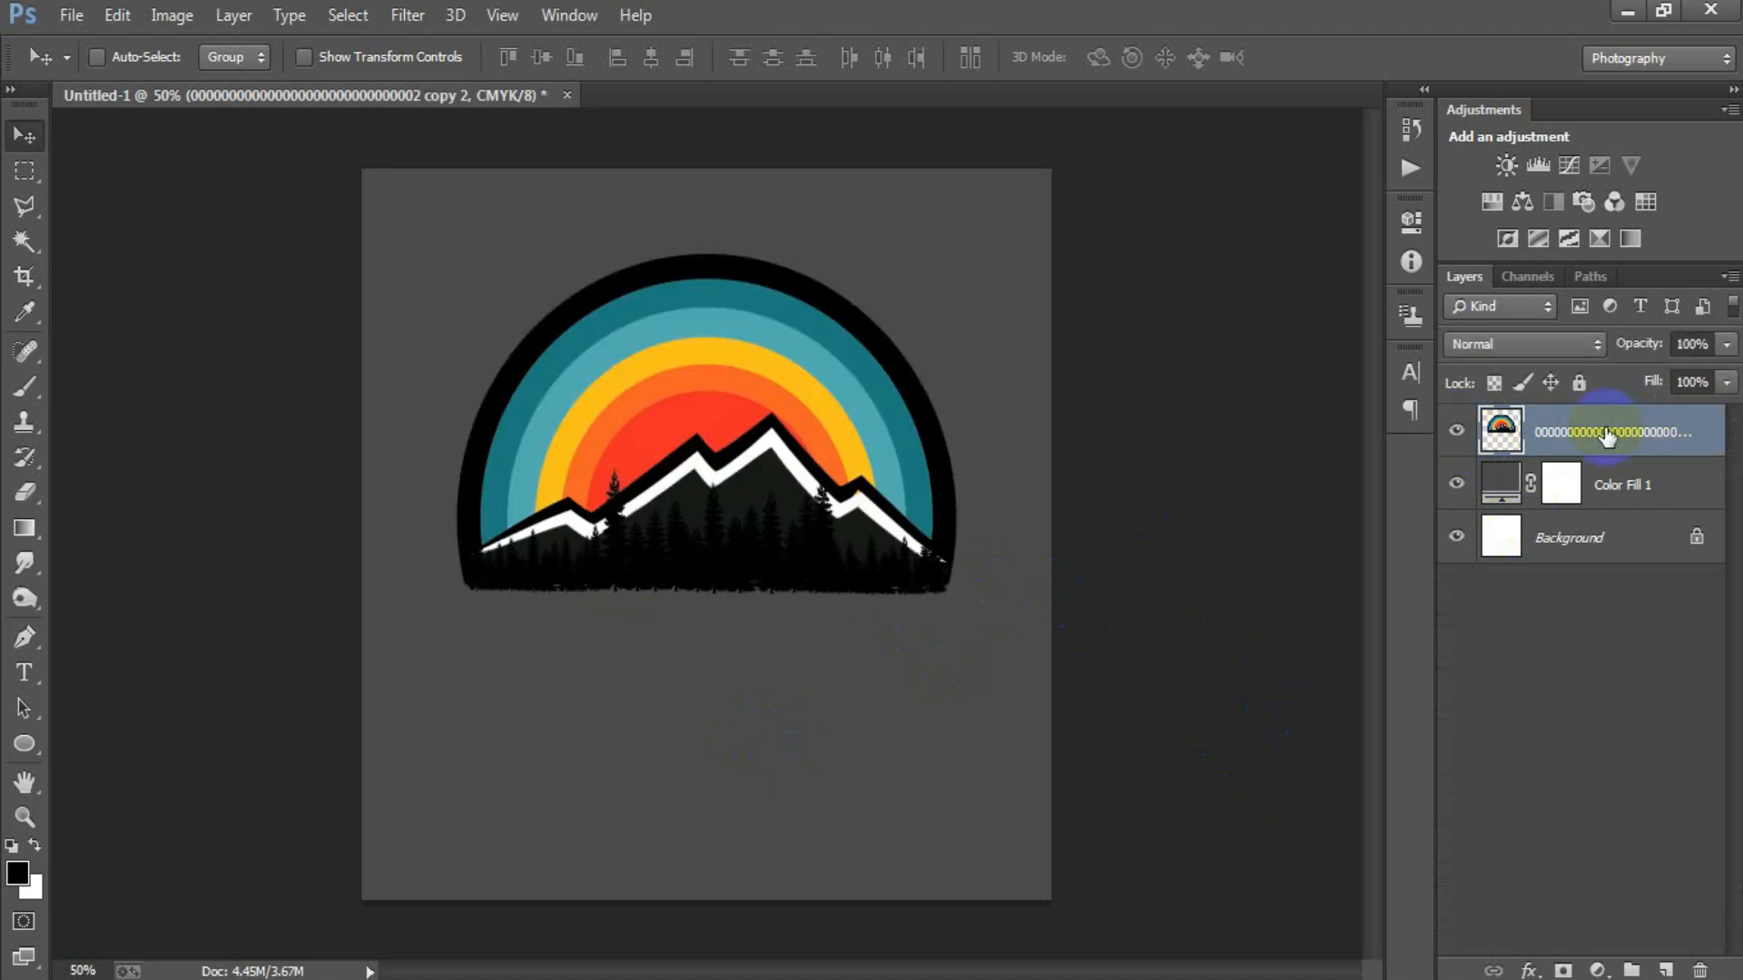
Add an 18 px white outside Stroke to the merged artwork layer.
double_click(1722, 428)
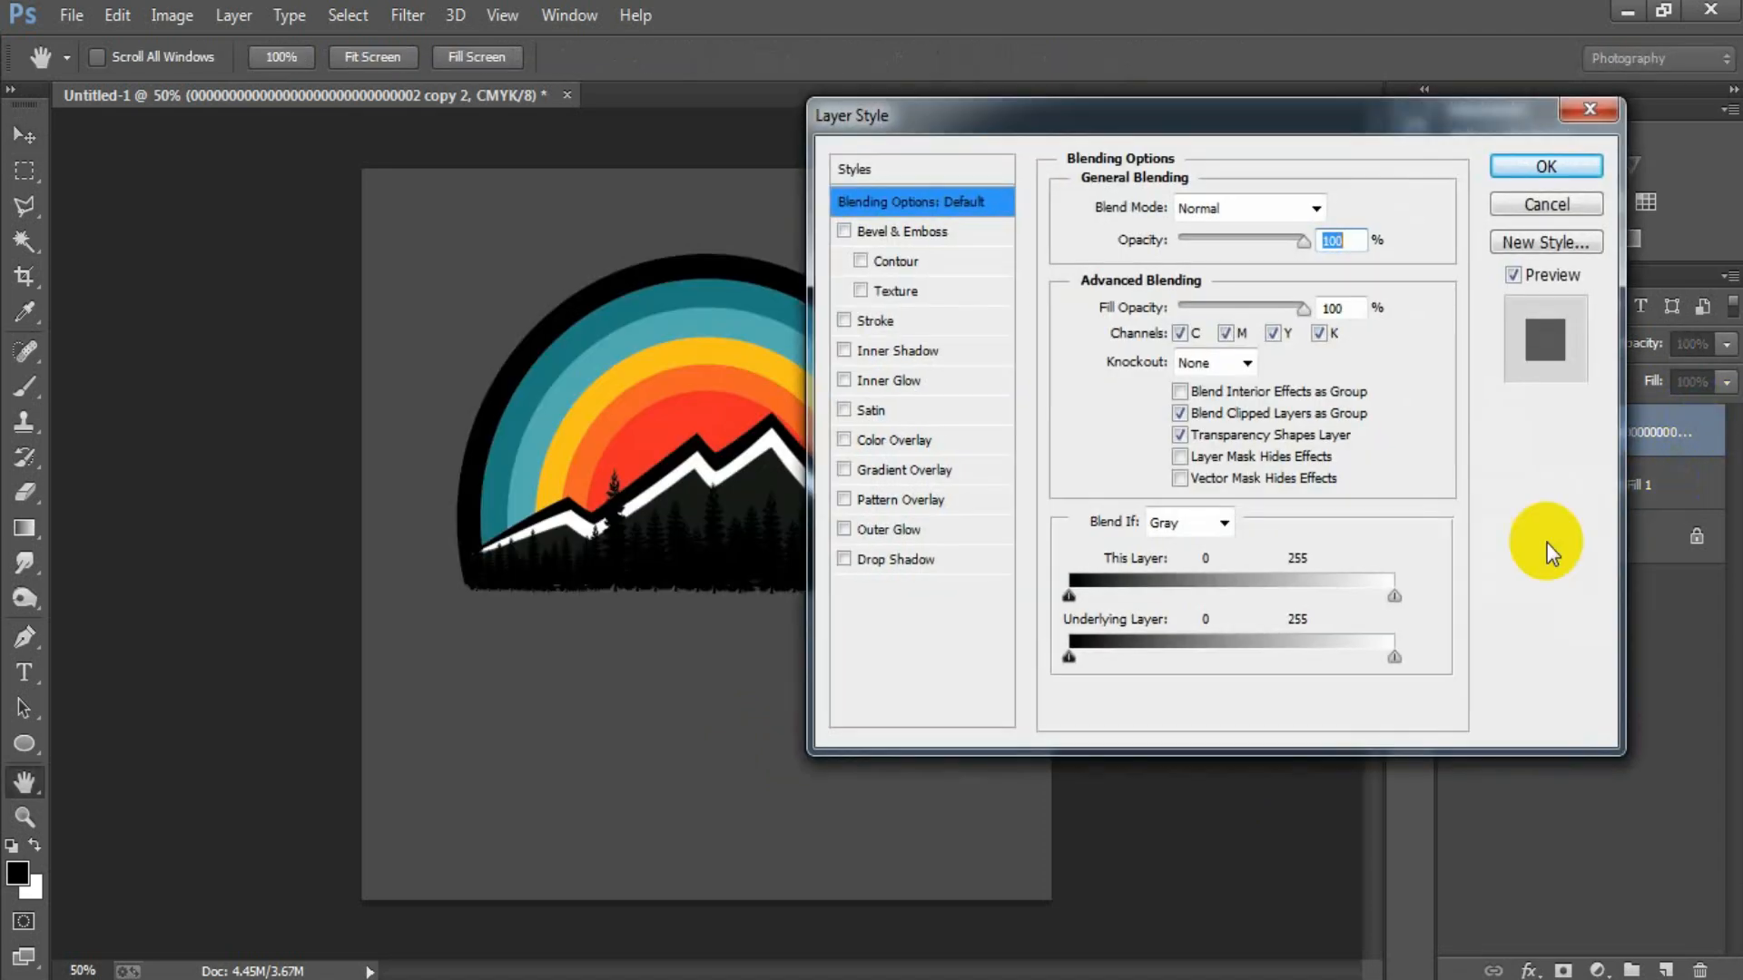
click(911, 323)
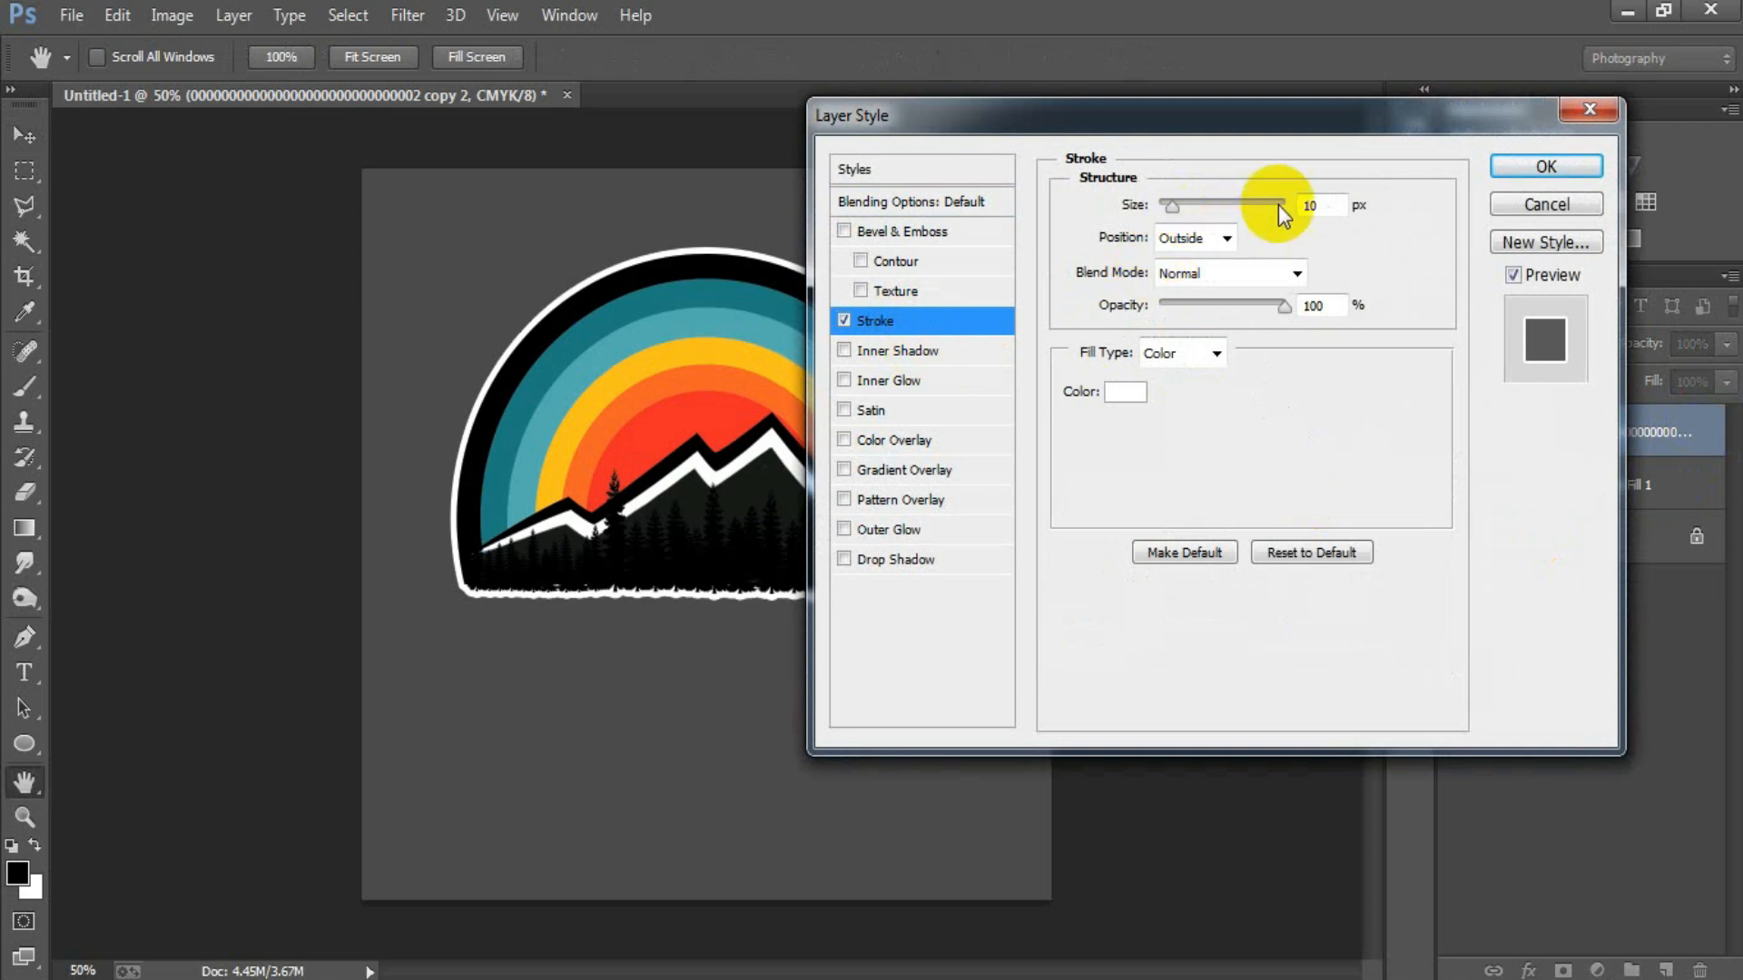
drag(1175, 209, 1177, 207)
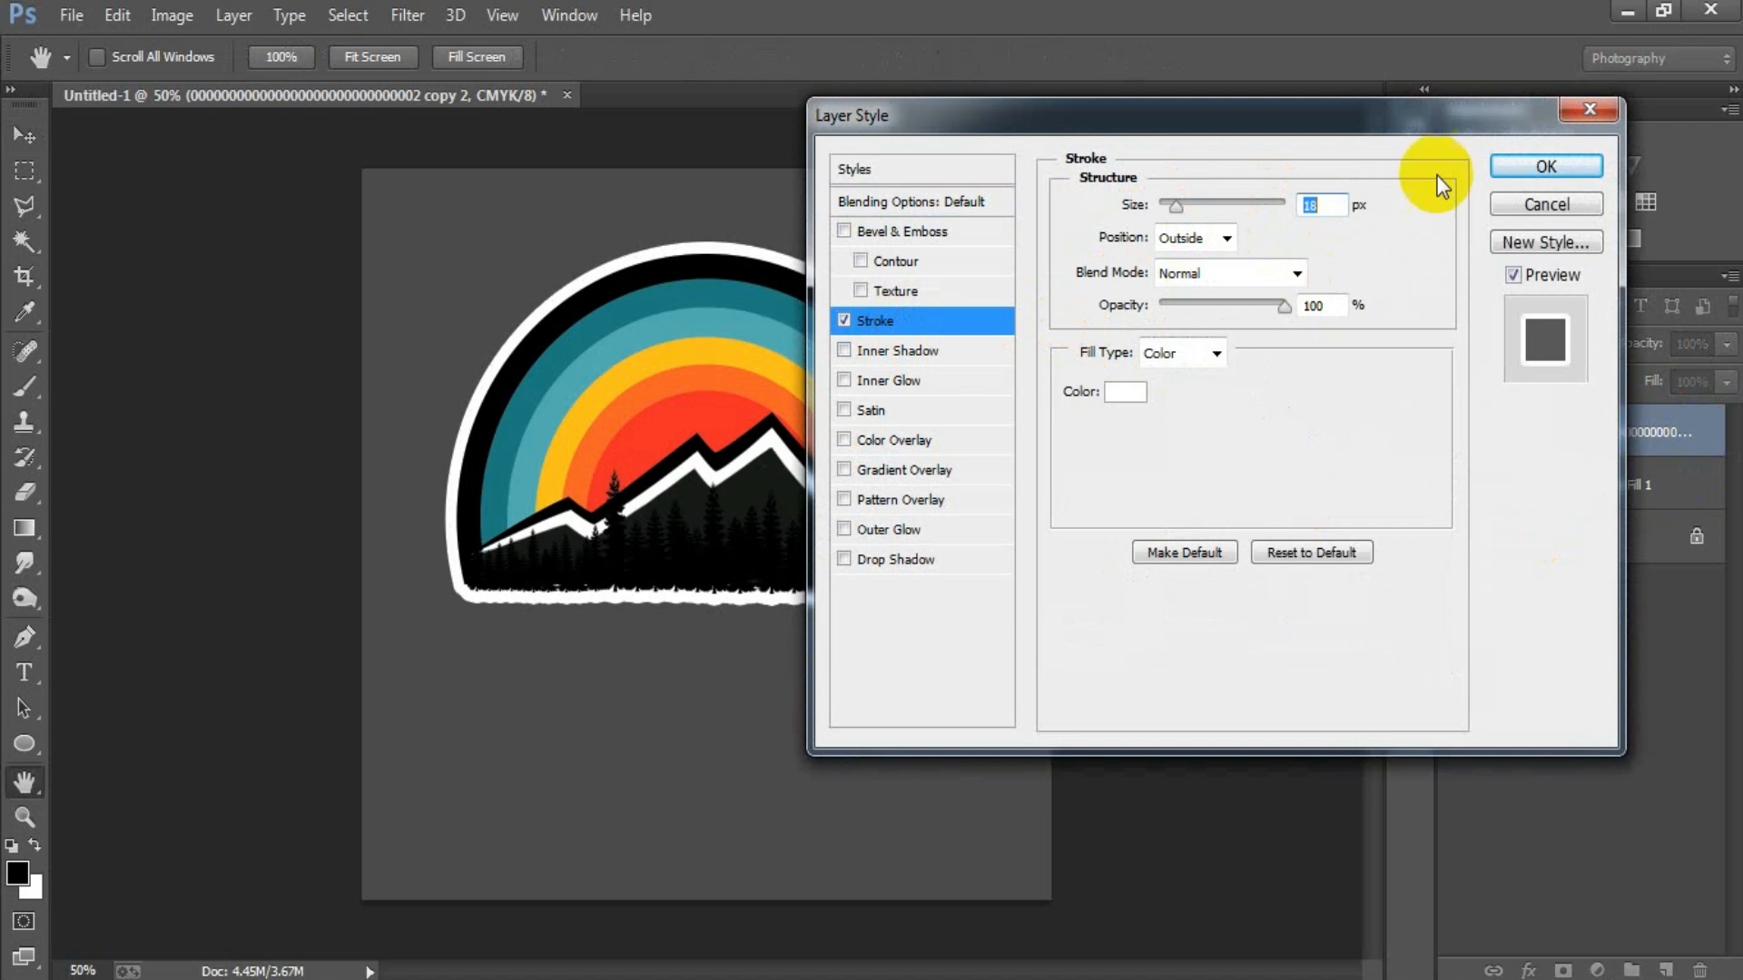
click(1543, 167)
key(v)
Move the outlined artwork slightly lower on the canvas, and hide the Background and Color Fill 1 layers.
drag(728, 415, 734, 473)
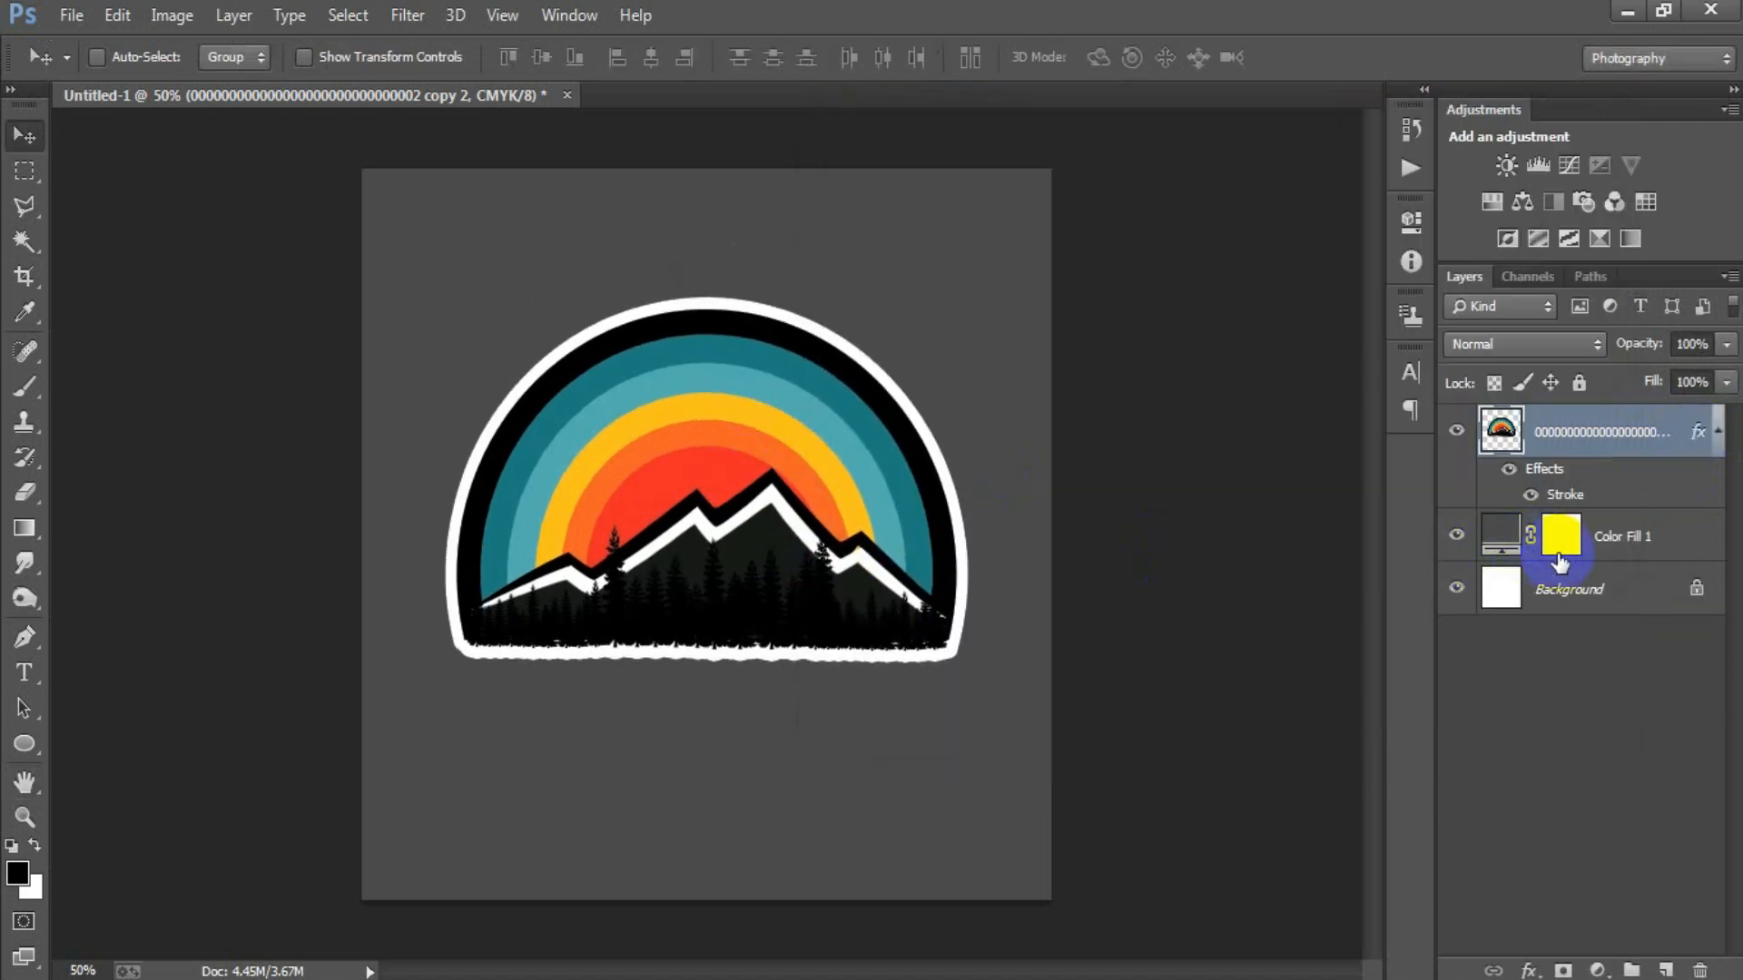
ctrl+click(1565, 595)
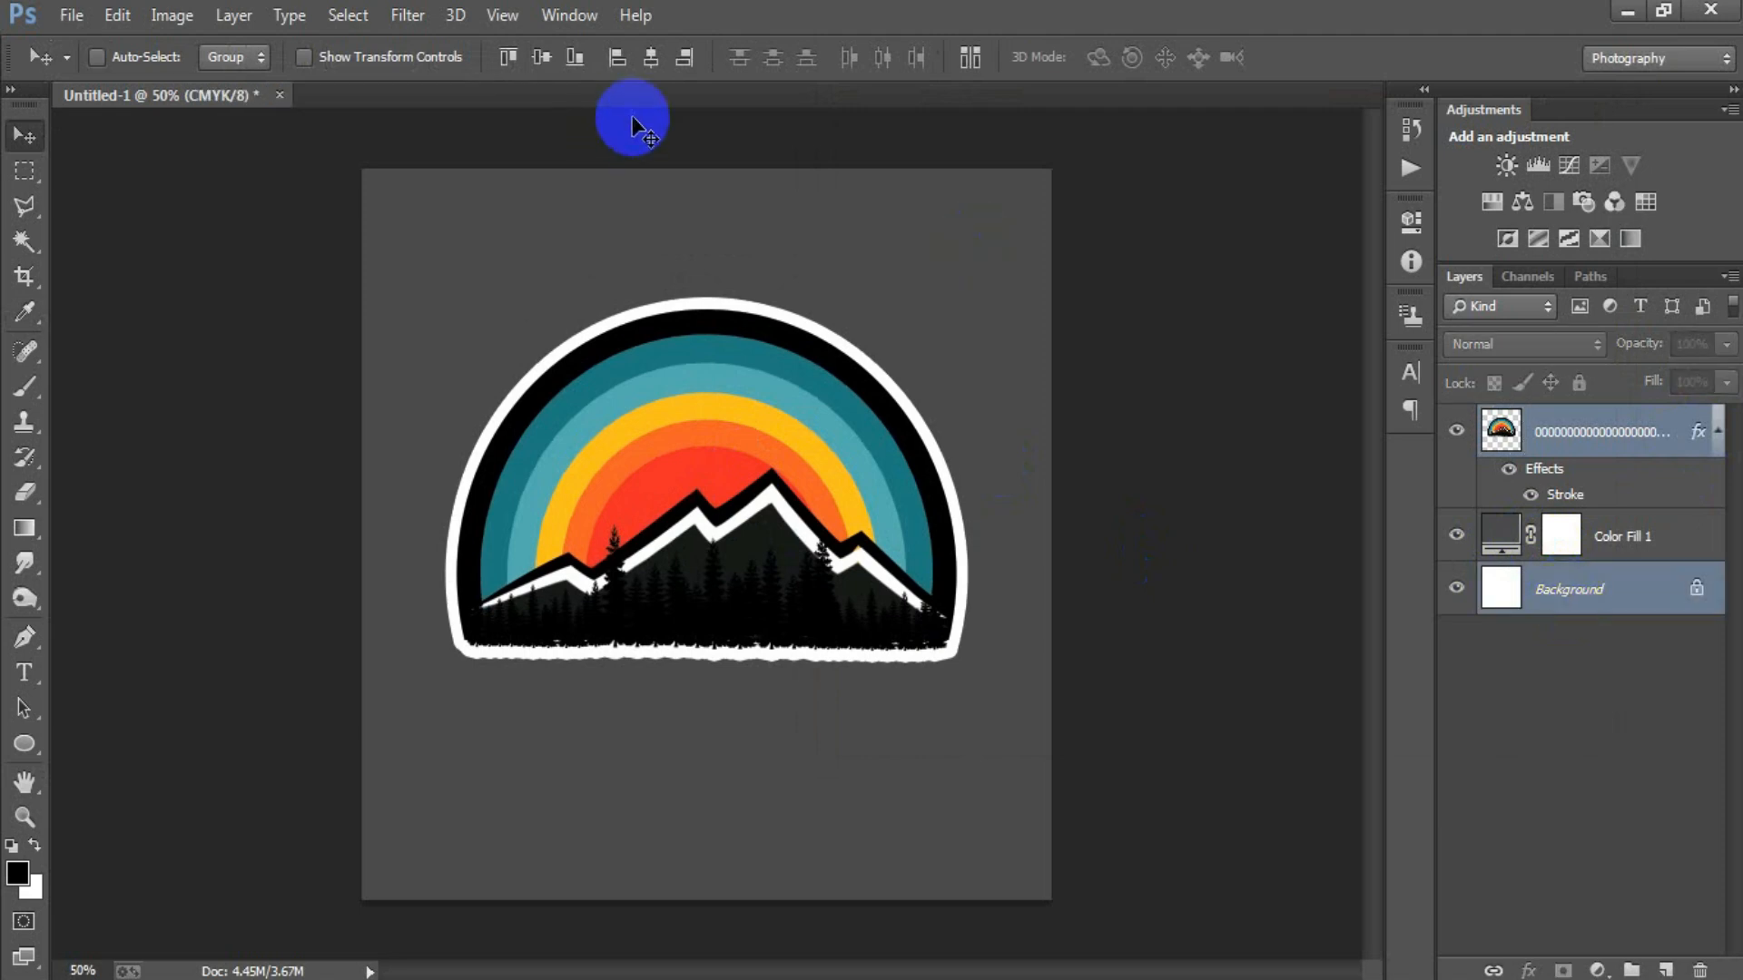
click(1718, 432)
click(1456, 537)
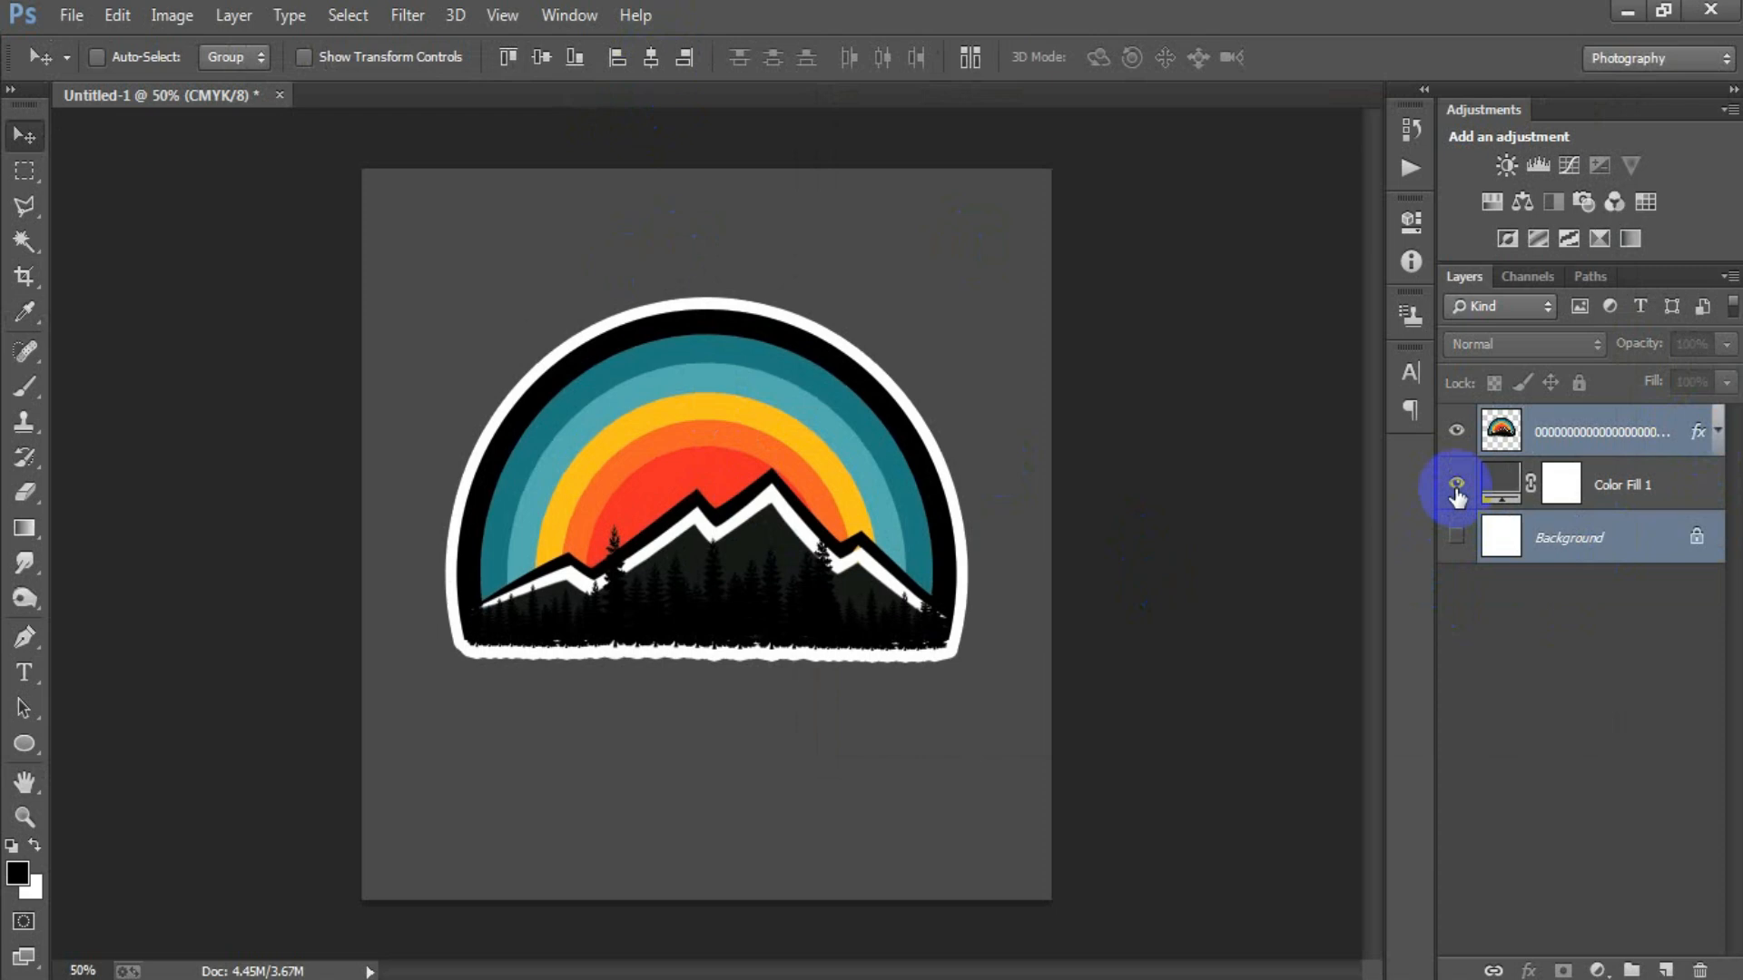
click(1456, 484)
click(1598, 432)
Export the artwork for web as a transparent PNG-24 to the Desktop under the file name 78.
key(shift+ctrl+alt+s)
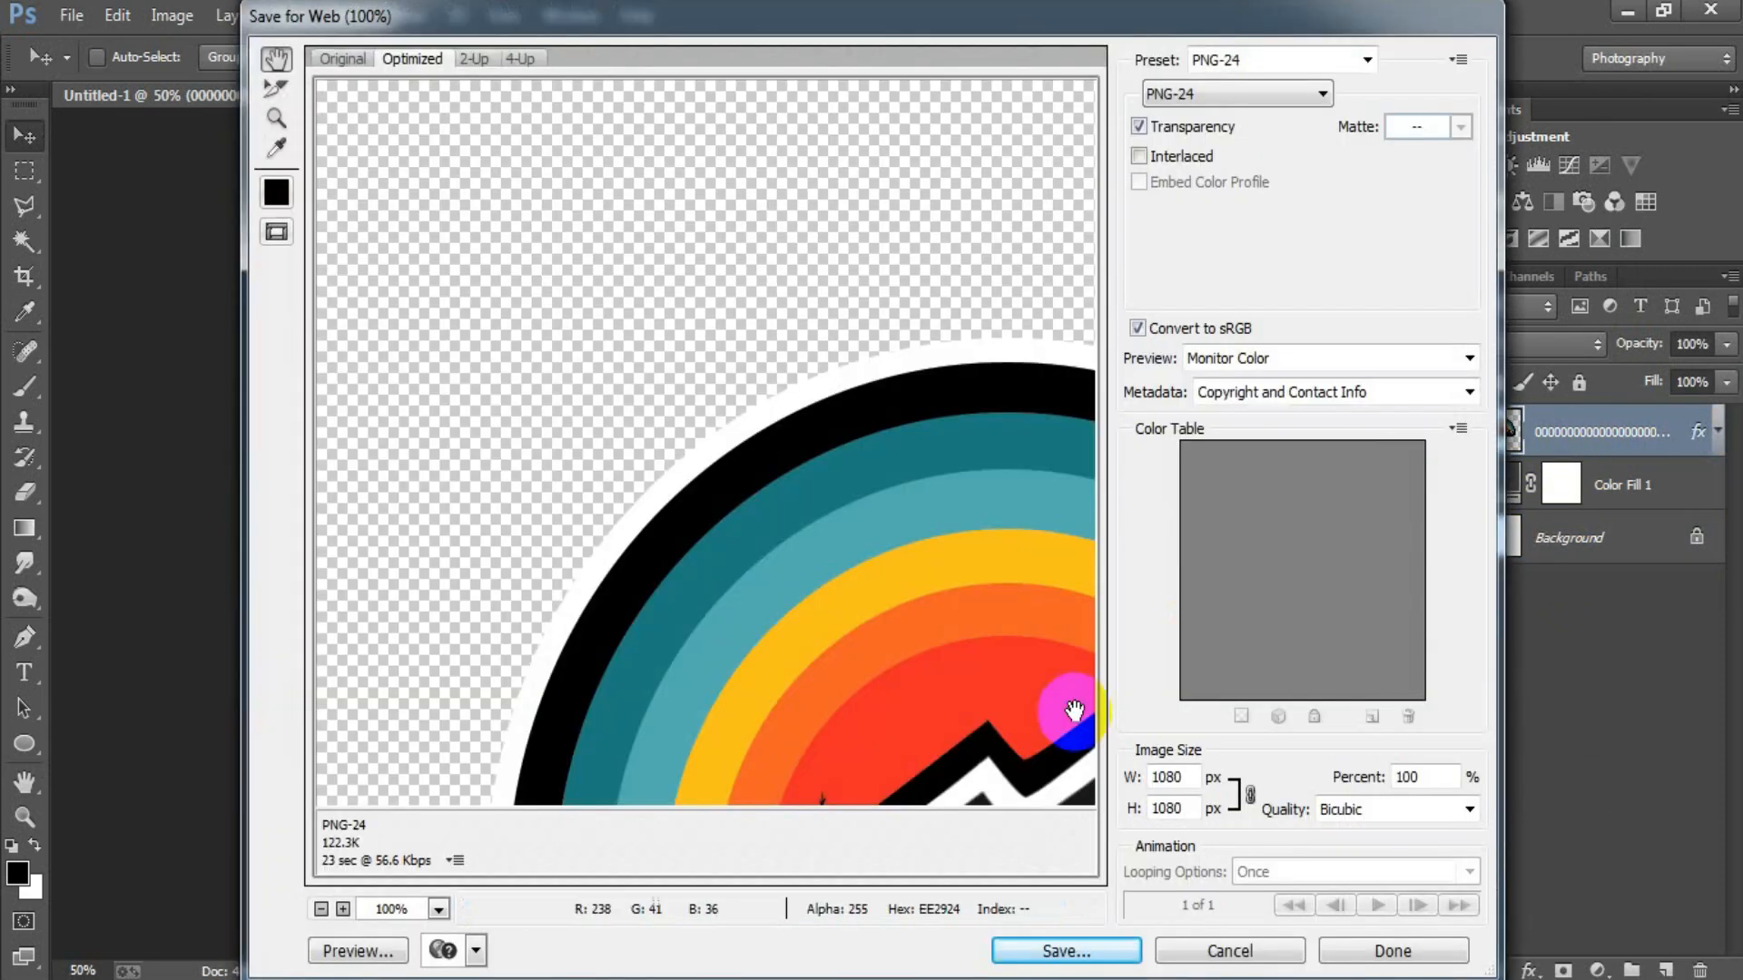
drag(947, 712, 720, 545)
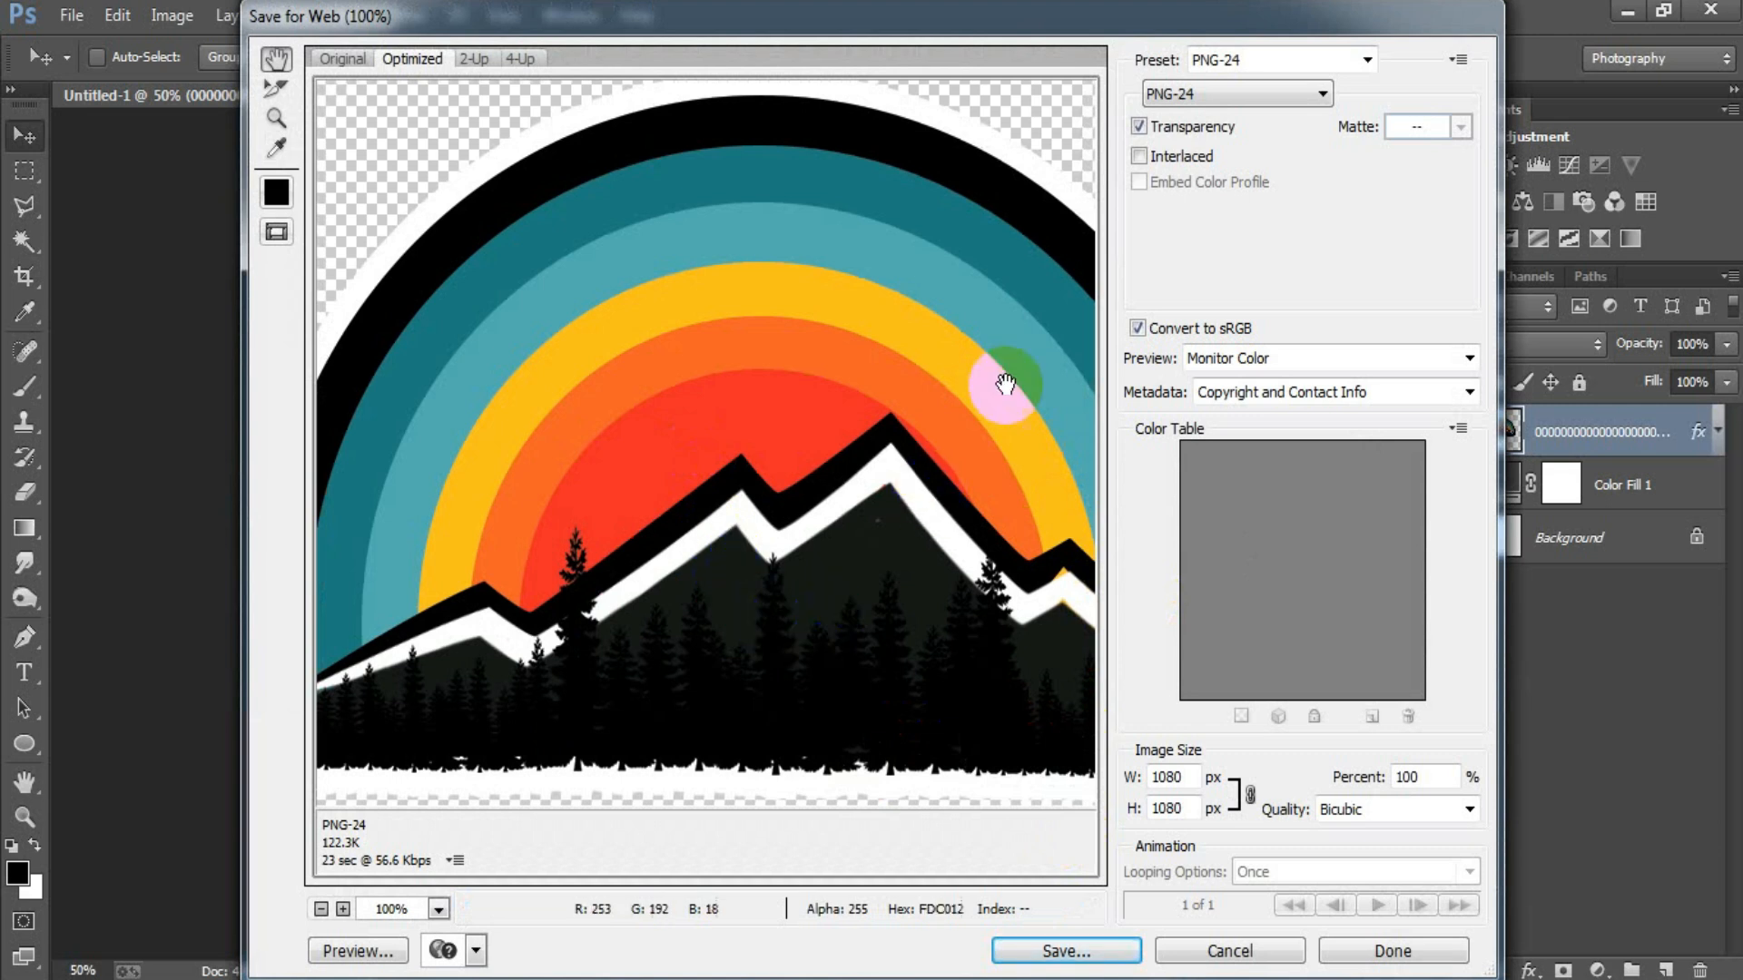
click(1209, 90)
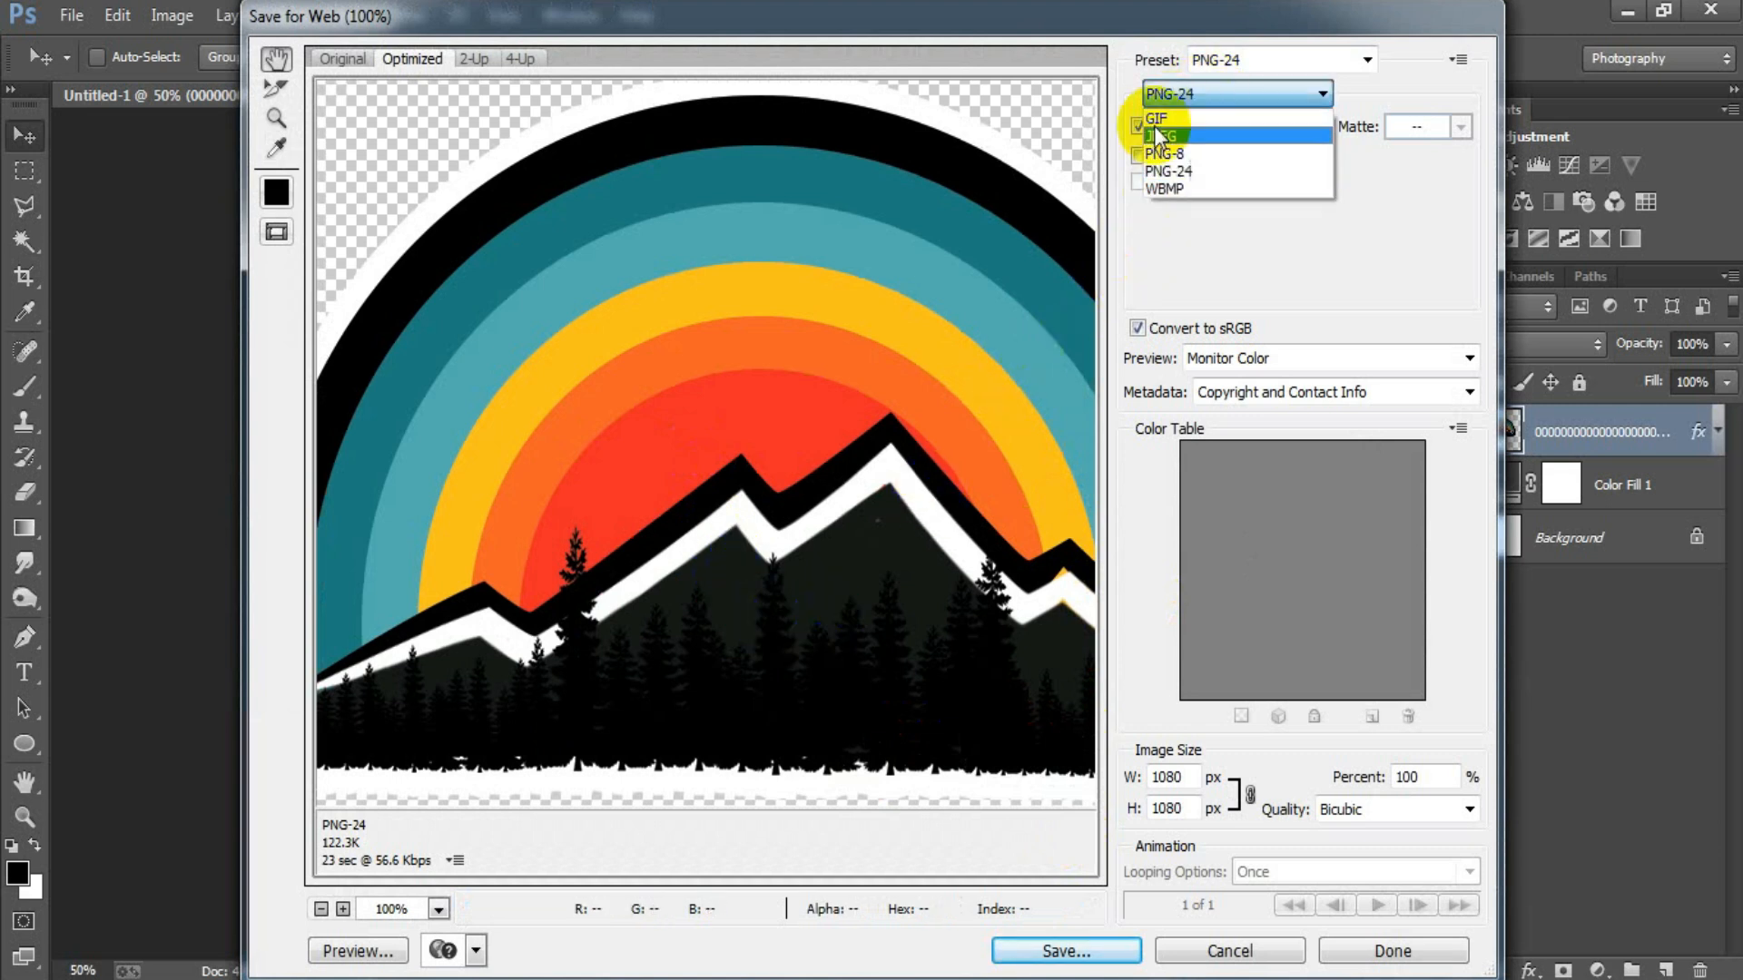
click(1194, 170)
click(1097, 949)
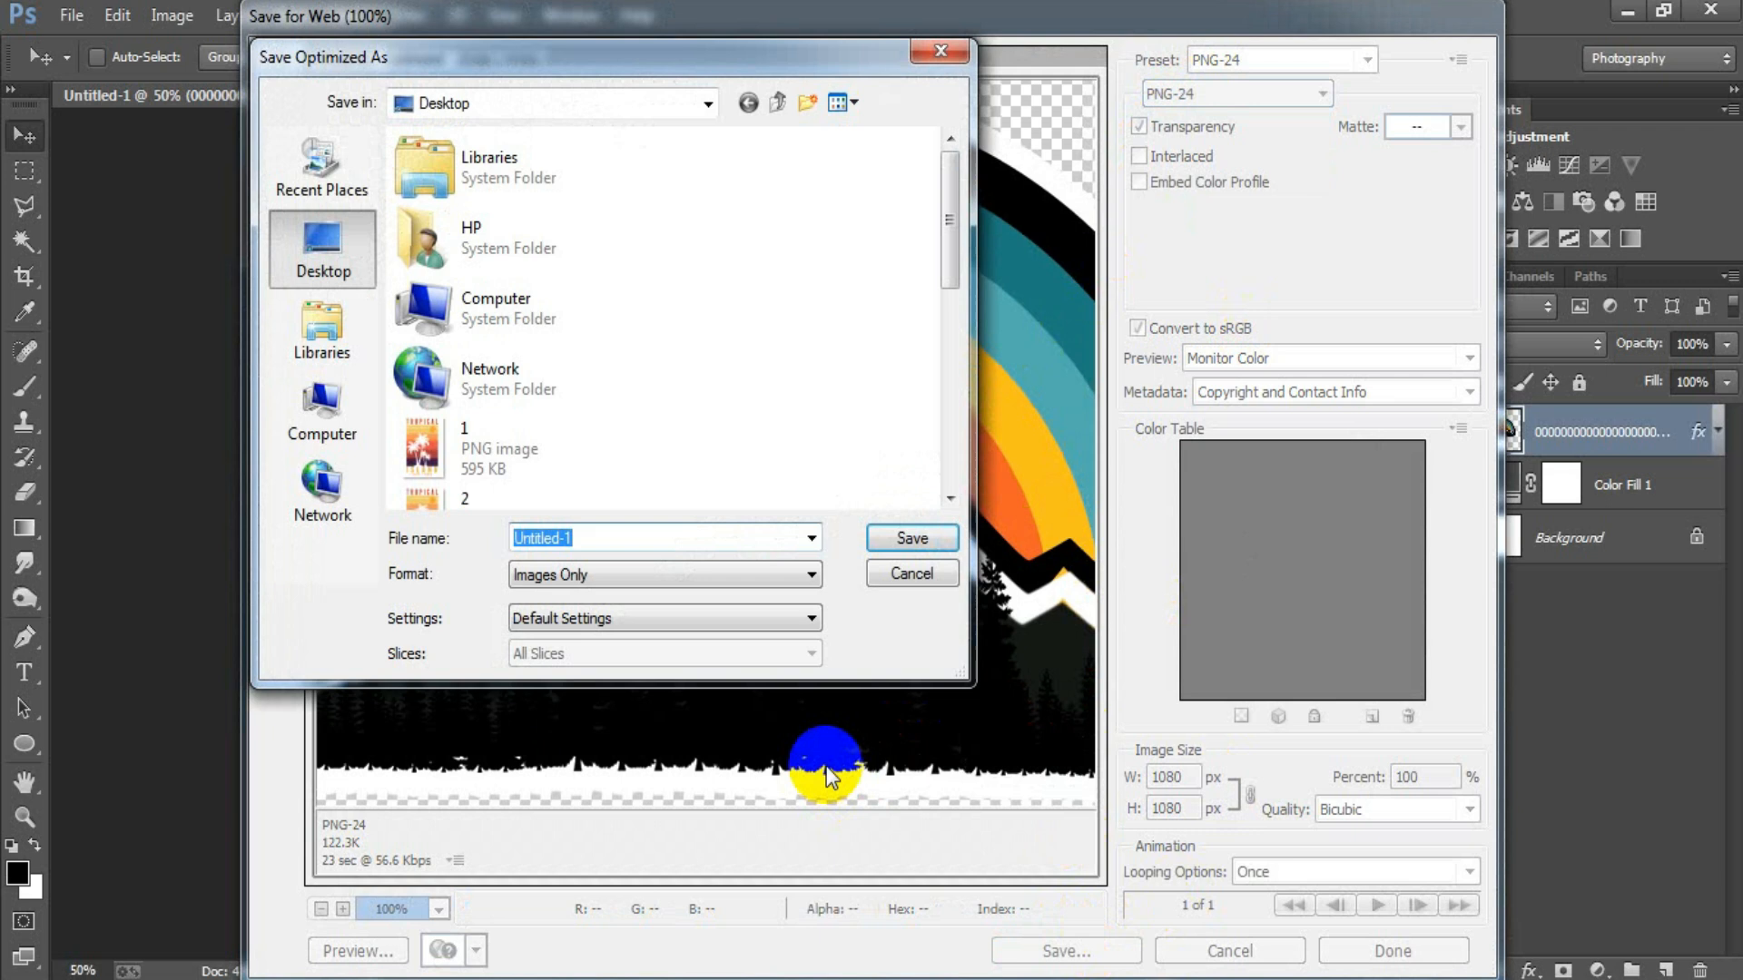
text(7)
text(8)
click(913, 537)
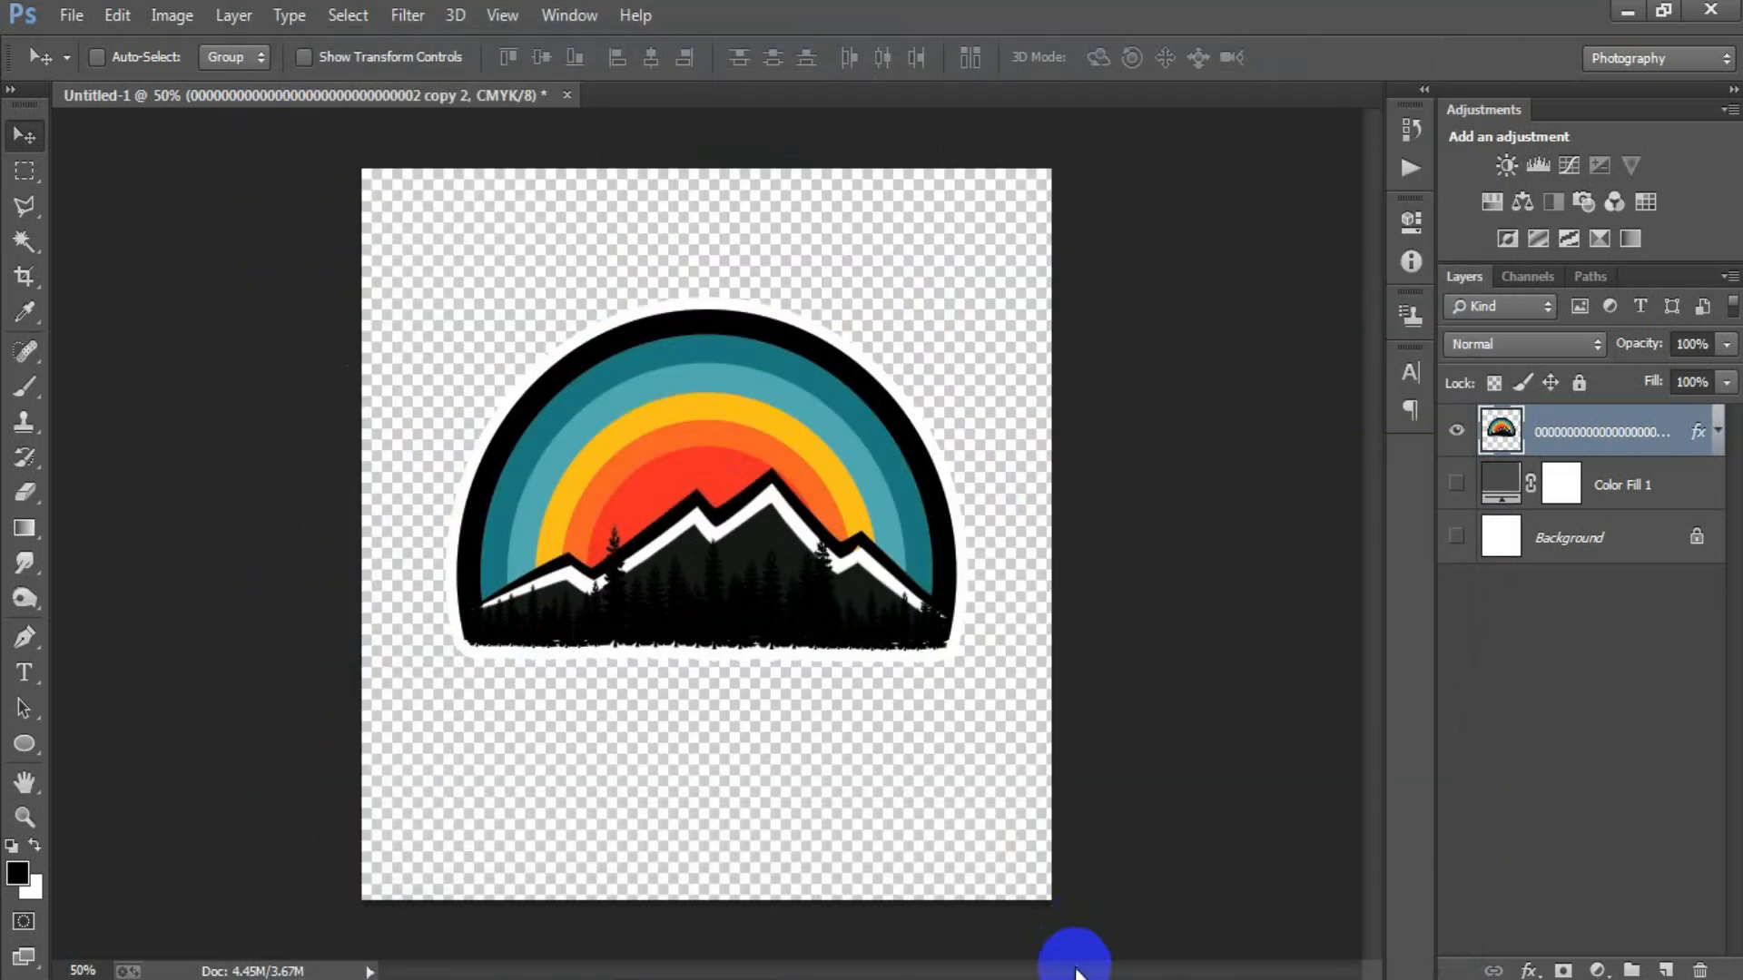
Make the Background and Color Fill 1 layers visible again behind the artwork.
click(1456, 536)
click(1456, 484)
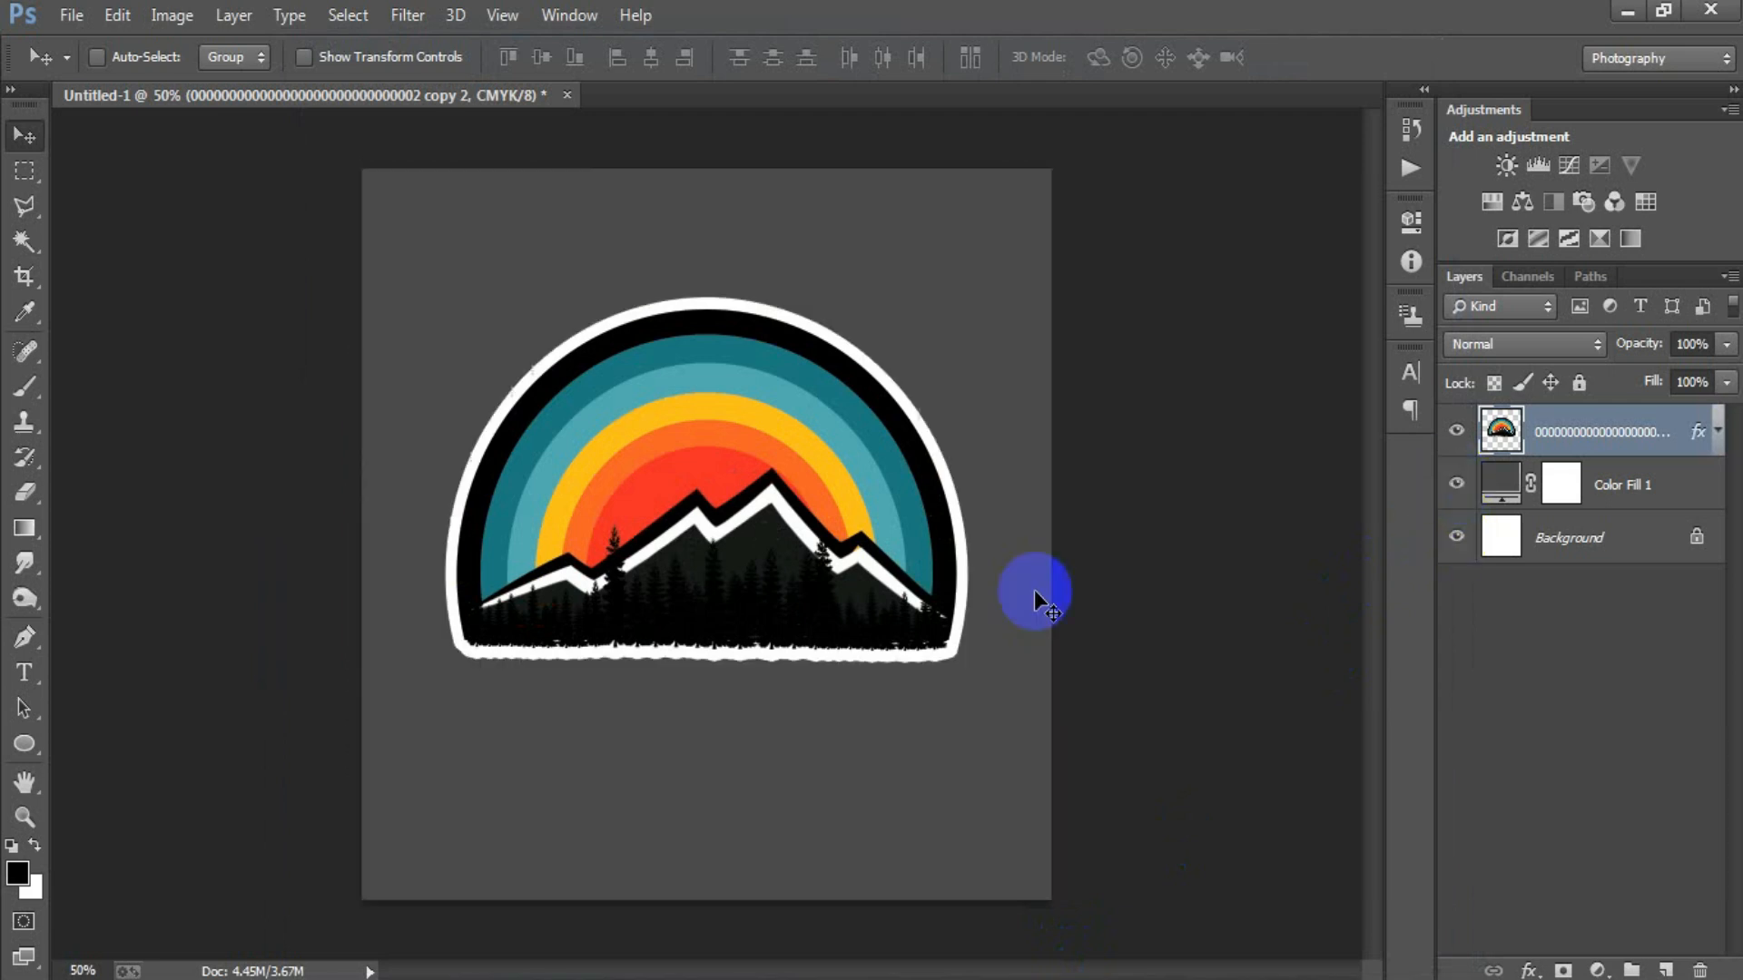